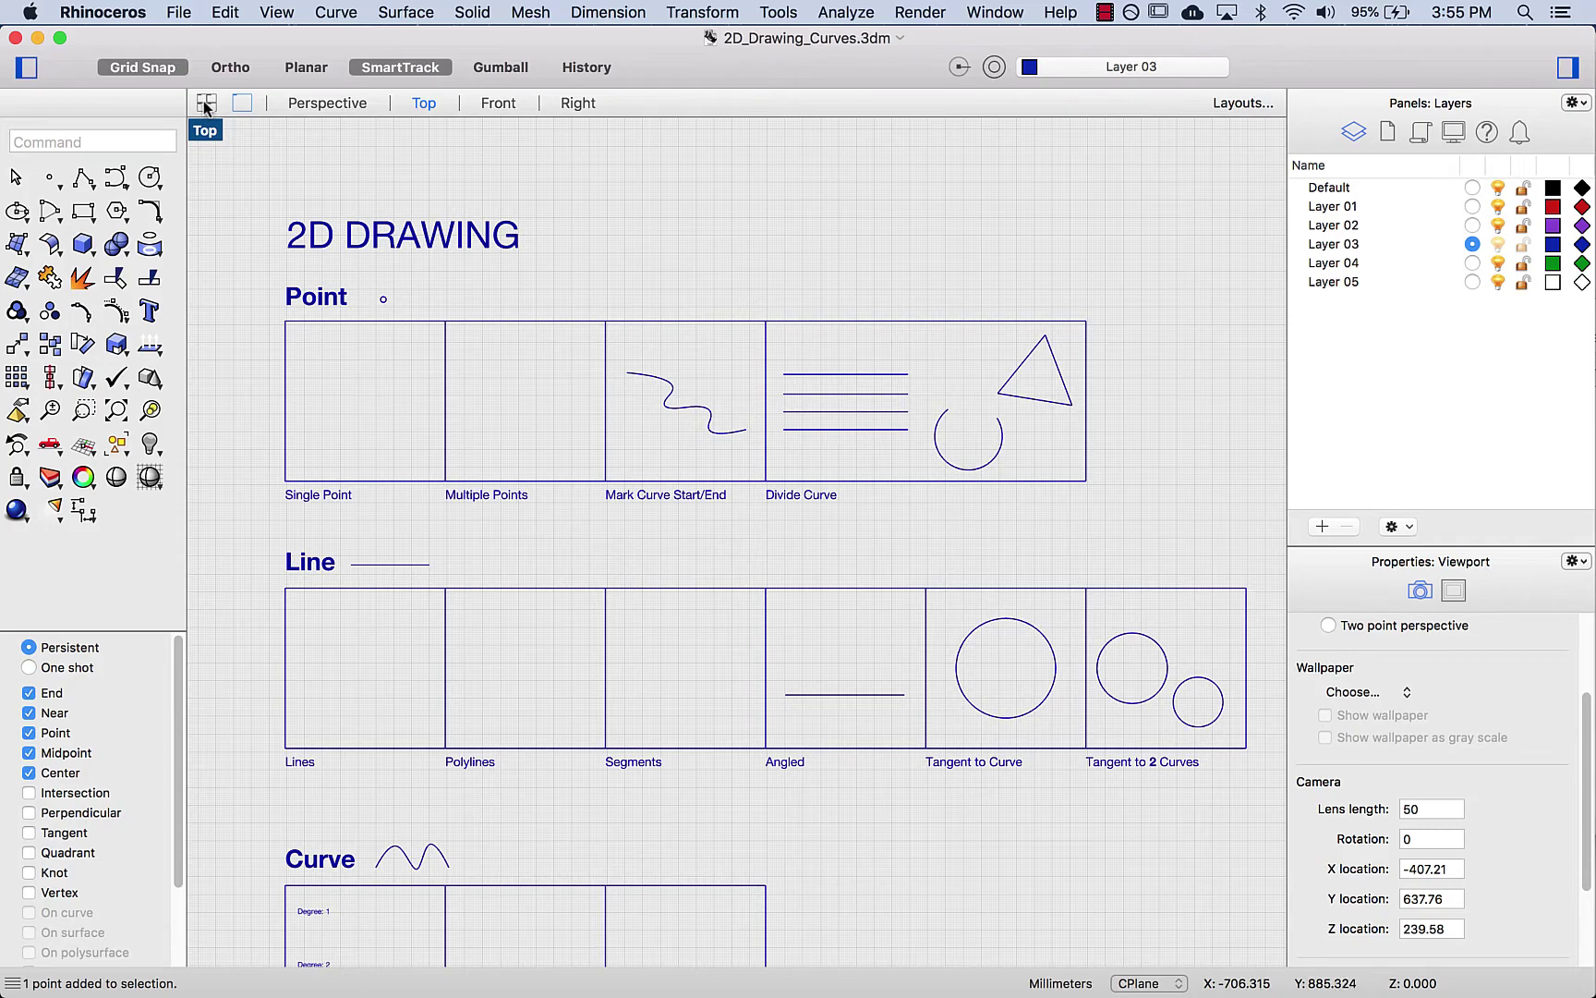
# Step: Compare the four-viewport layout with the maximized Top view, tilting the Perspective view to see the drawing sheet in 3D
pyautogui.moveTo(657, 795)
pyautogui.mouseDown(button='right')
pyautogui.moveTo(631, 292)
pyautogui.moveTo(695, 881)
pyautogui.moveTo(547, 856)
pyautogui.mouseUp(button='right')
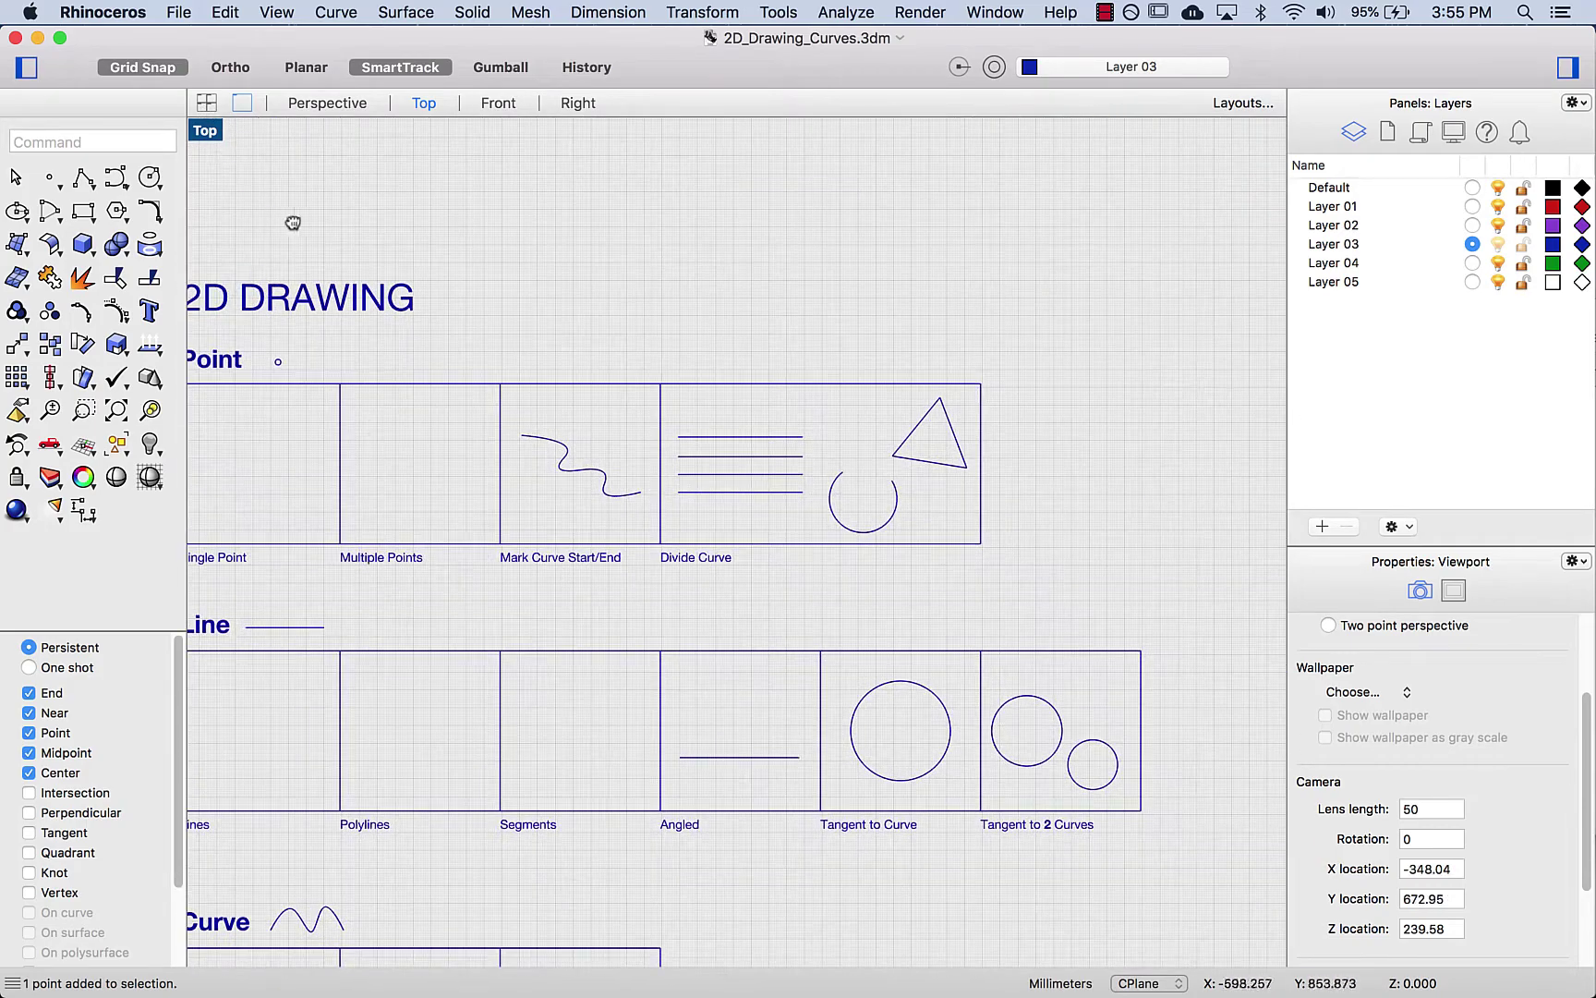
pyautogui.moveTo(292, 223); pyautogui.dragTo(485, 211, button='right')
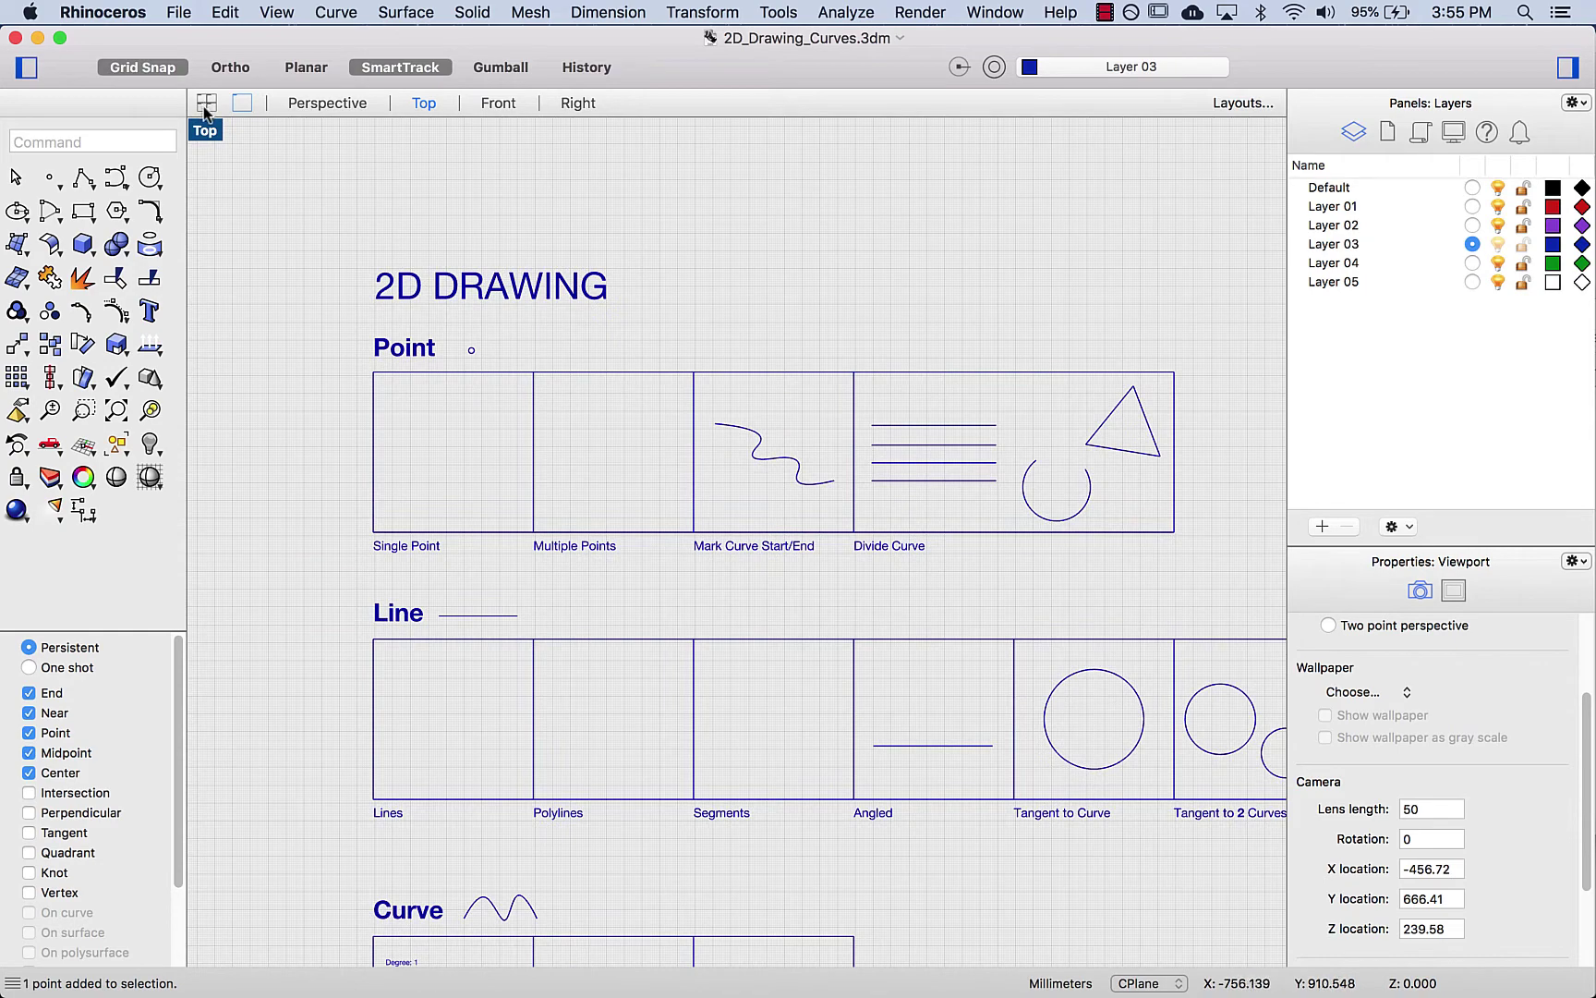
pyautogui.click(206, 106)
pyautogui.moveTo(574, 306); pyautogui.dragTo(537, 280, button='right')
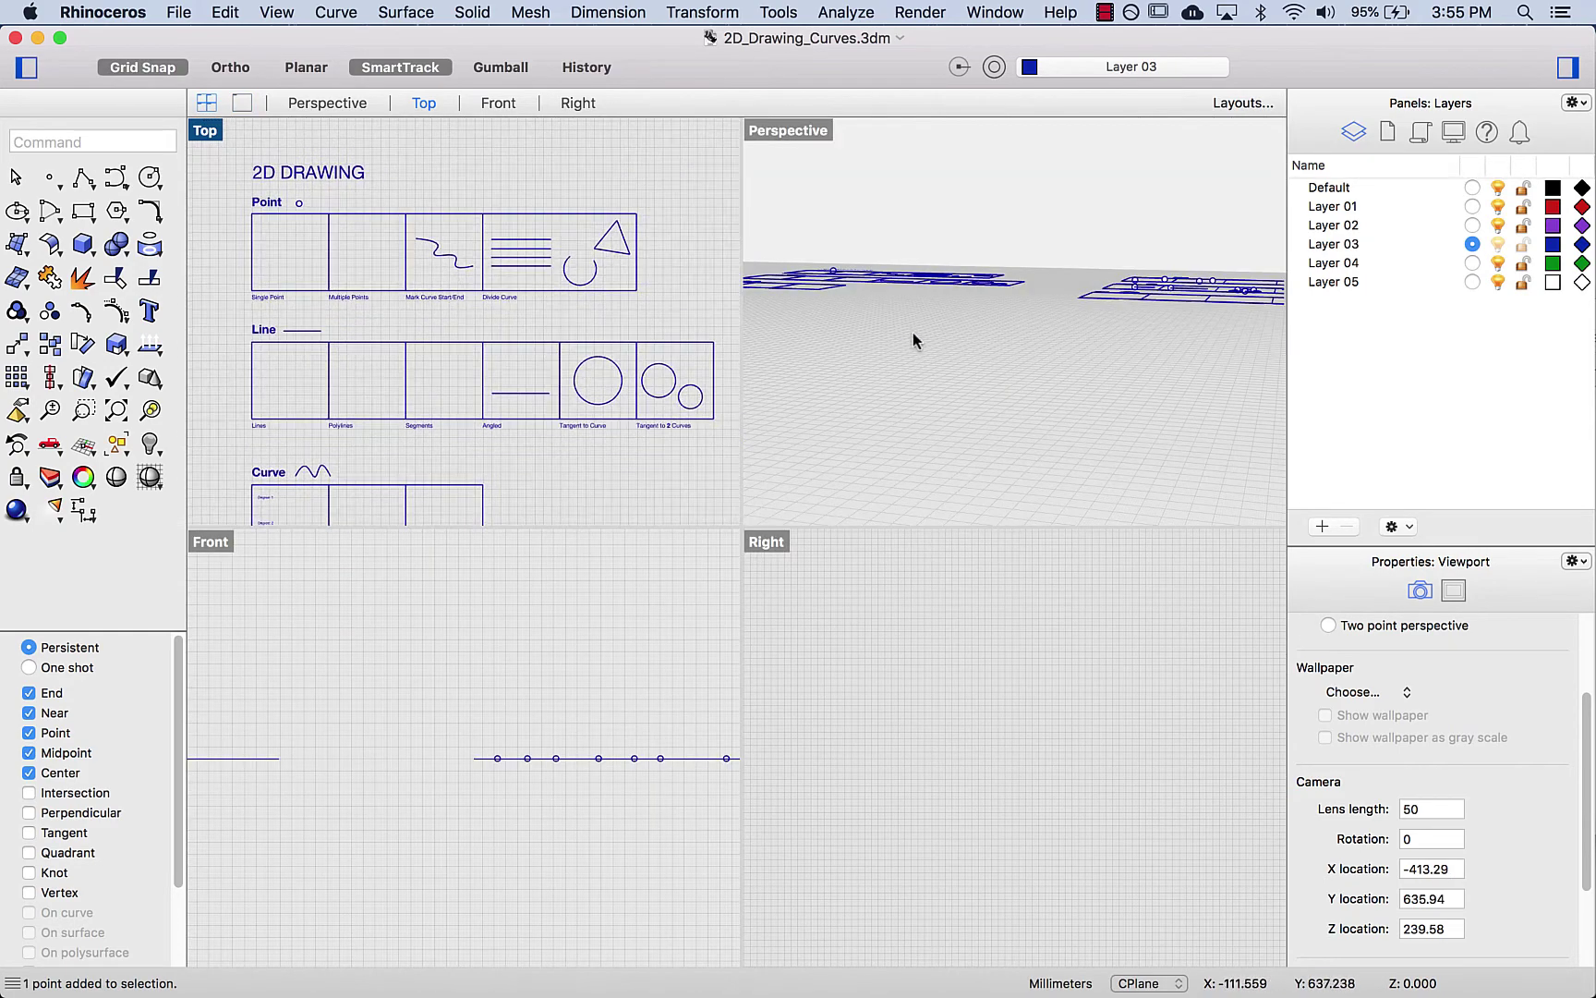
pyautogui.moveTo(913, 333); pyautogui.dragTo(913, 253, button='right')
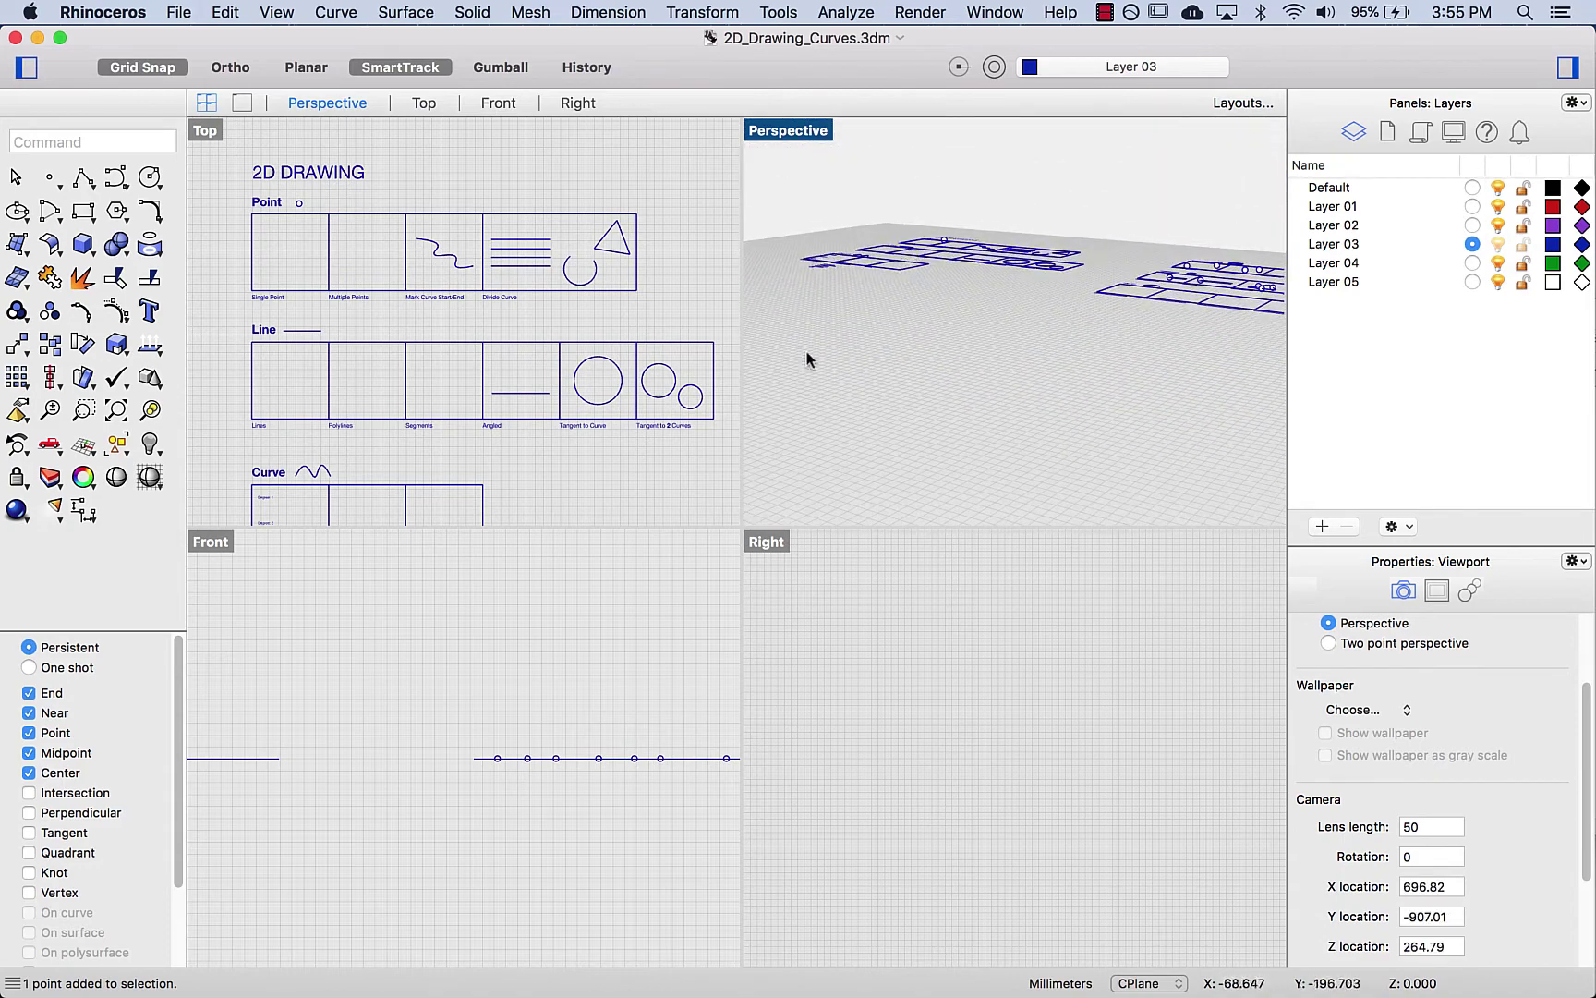
pyautogui.doubleClick(205, 130)
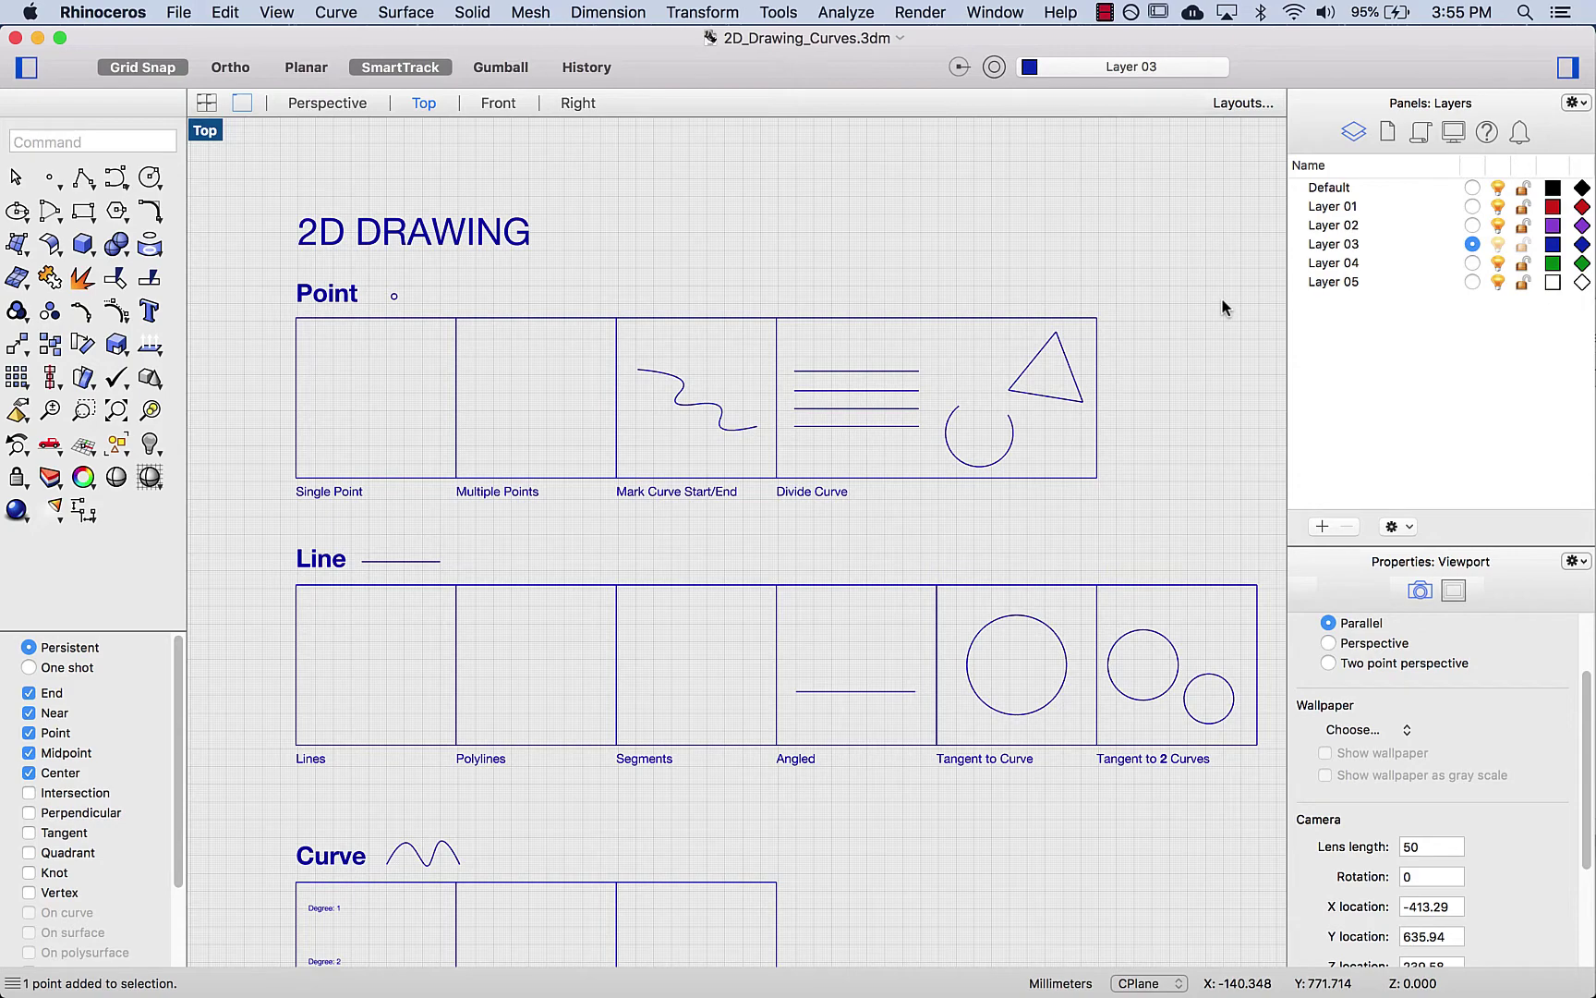
pyautogui.click(207, 103)
pyautogui.doubleClick(203, 132)
# Step: Look over the 2D drawing sheet's Point, Line, Curve, Rectangle, Circle and Arc exercise sections in the Top view
pyautogui.scroll(-2, 648, 226)
pyautogui.hscroll(2, 648, 225)
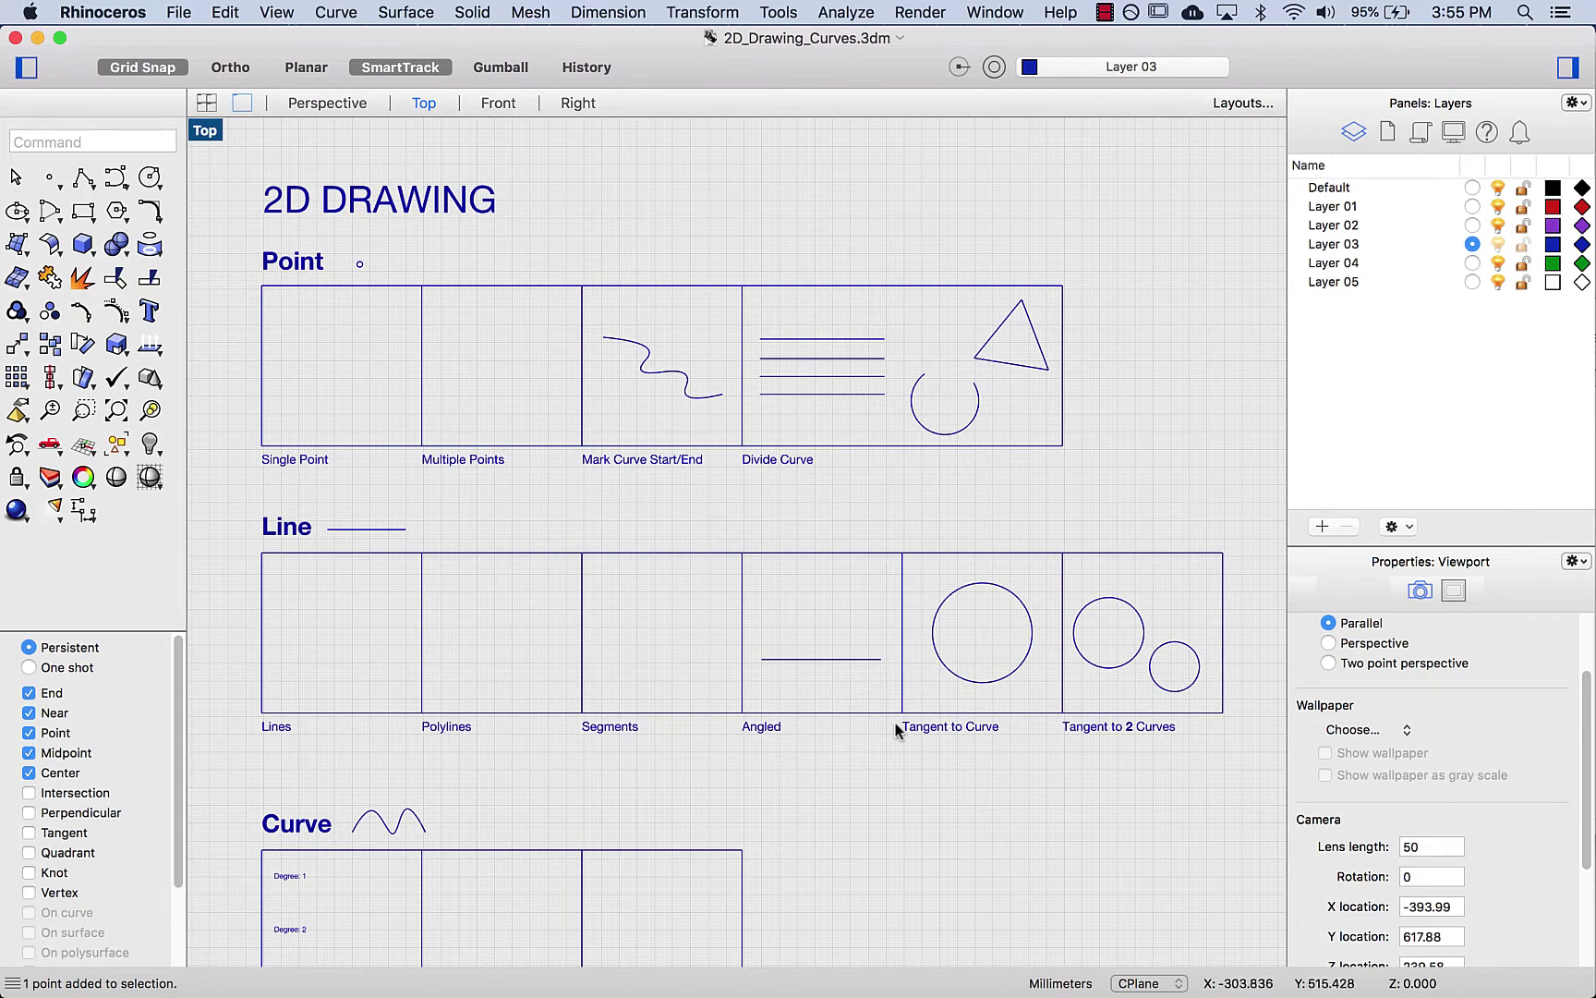
pyautogui.moveTo(915, 826); pyautogui.dragTo(915, 810, button='right')
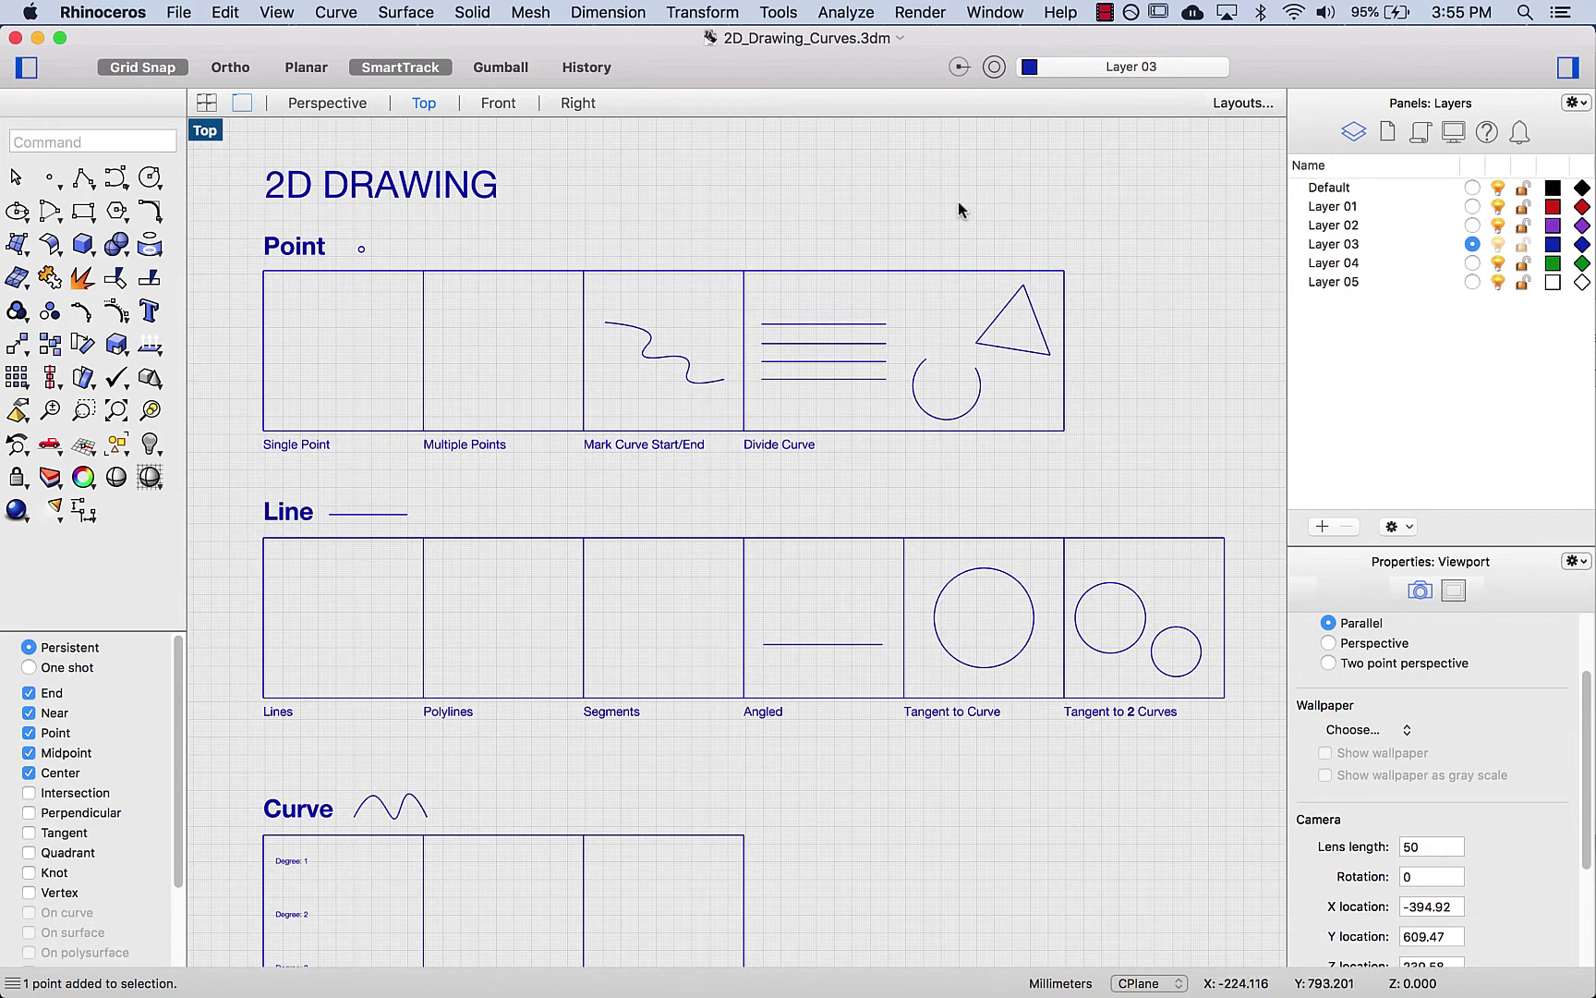
pyautogui.moveTo(548, 158); pyautogui.dragTo(582, 181, button='right')
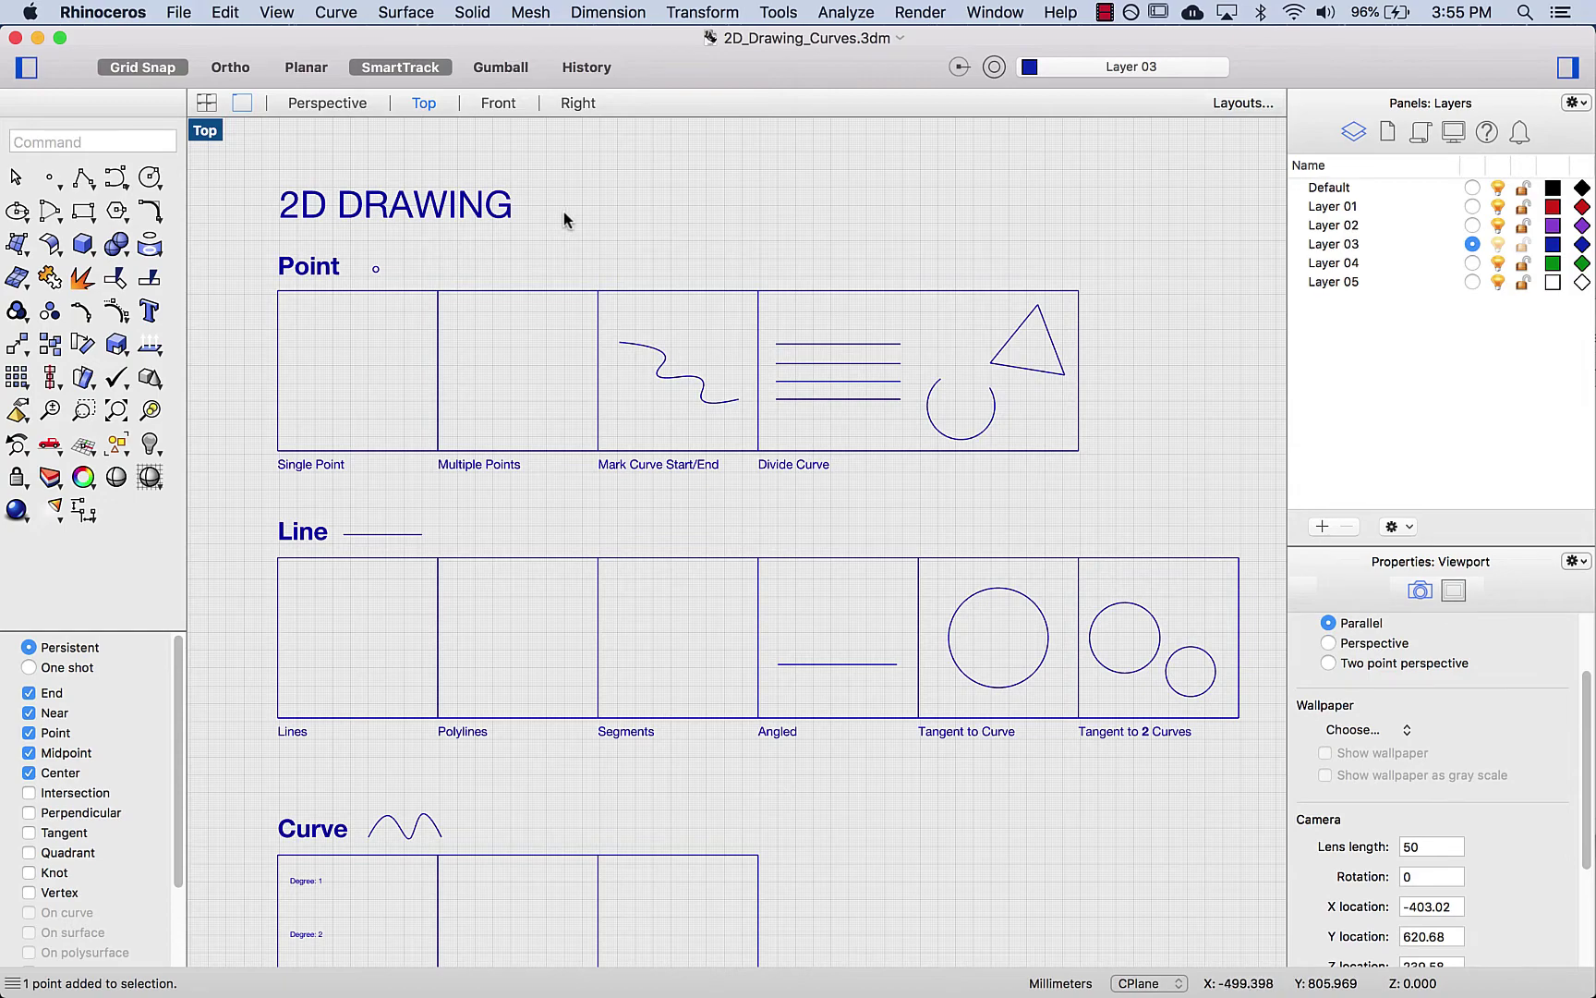
pyautogui.hscroll(-3, 638, 210)
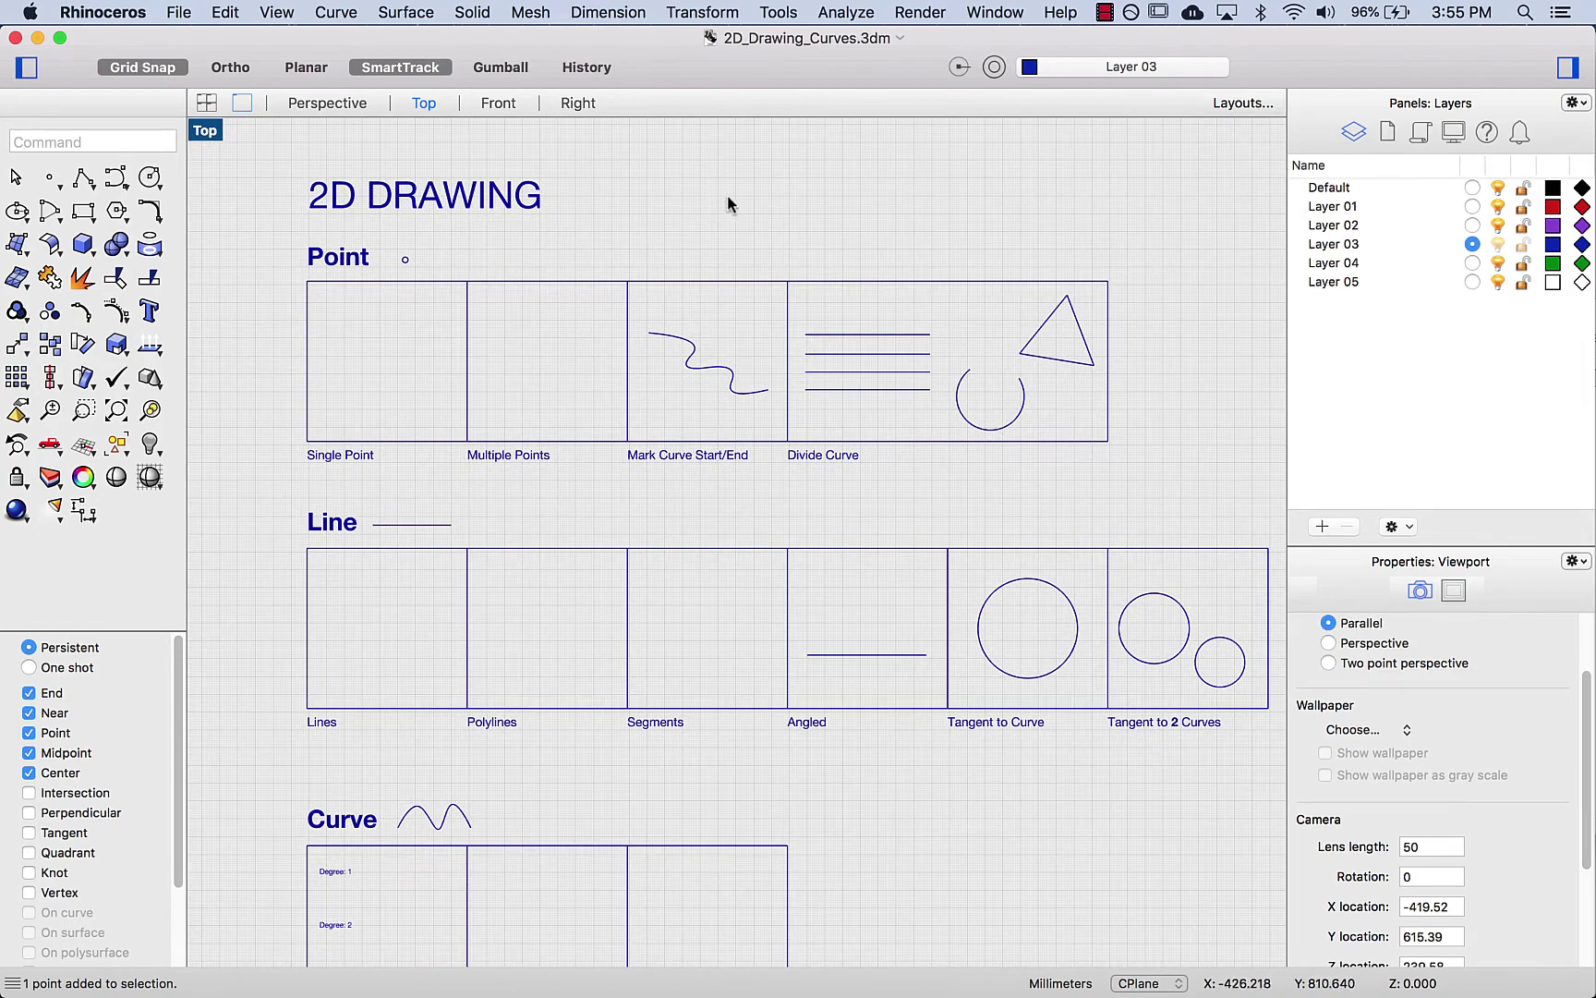
pyautogui.scroll(-1, 737, 198)
pyautogui.moveTo(752, 453); pyautogui.dragTo(750, 338, button='right')
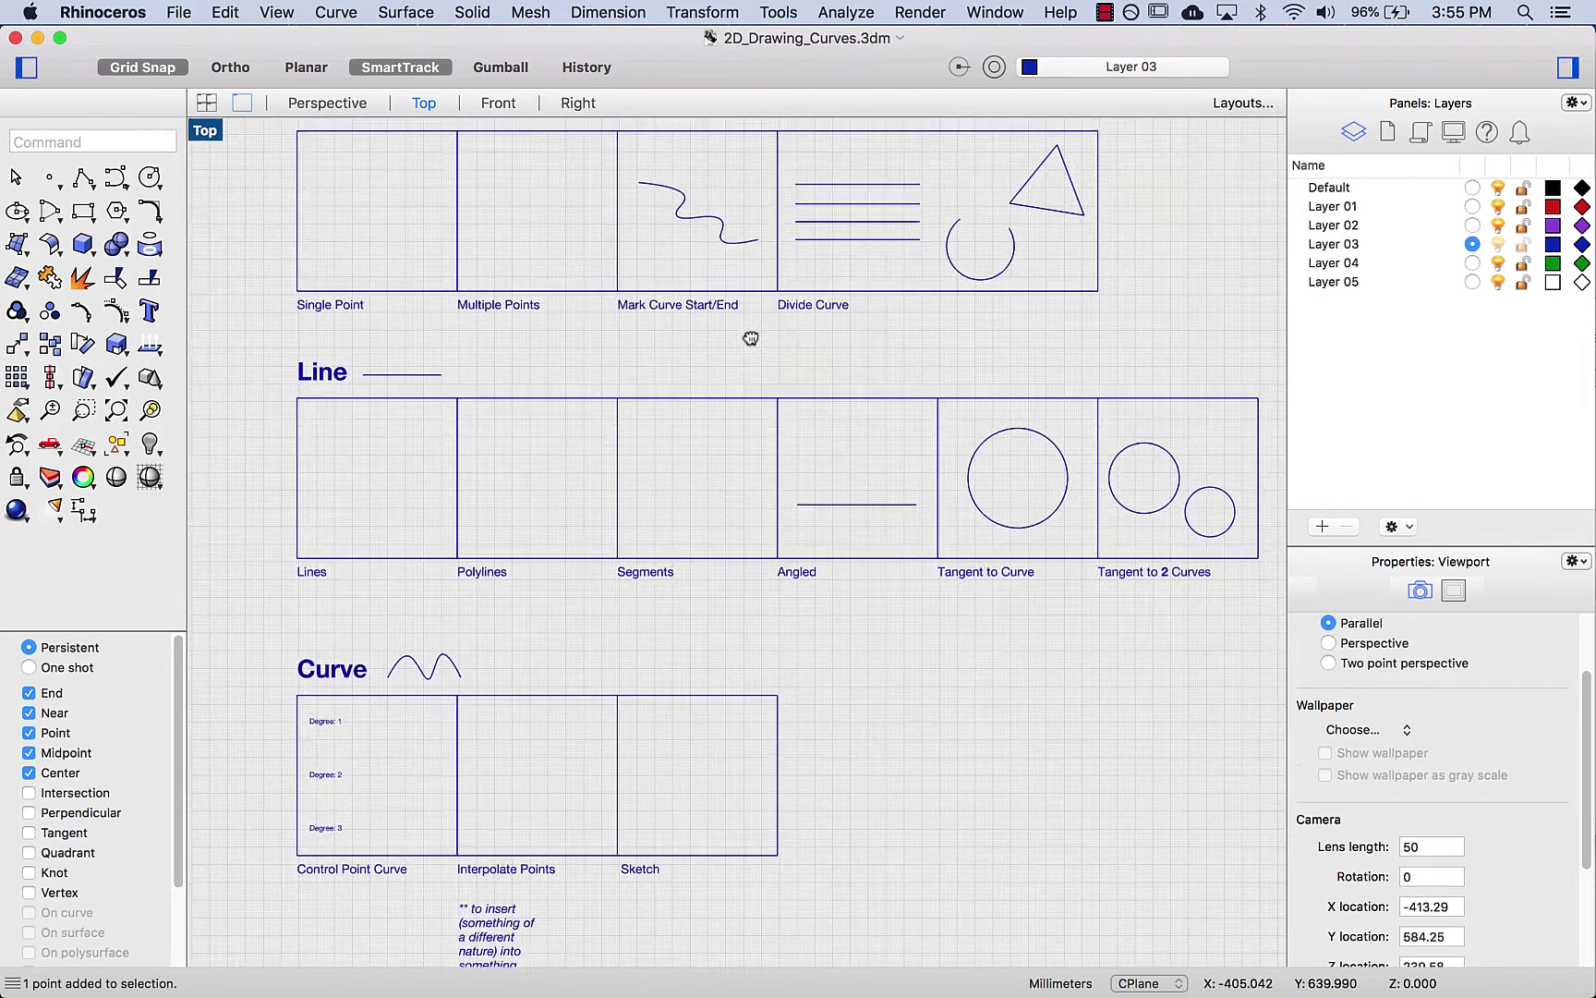
pyautogui.moveTo(915, 698)
pyautogui.mouseDown(button='right')
pyautogui.moveTo(907, 314)
pyautogui.moveTo(915, 343)
pyautogui.mouseUp(button='right')
pyautogui.scroll(-5, 916, 343)
pyautogui.scroll(2, 541, 756)
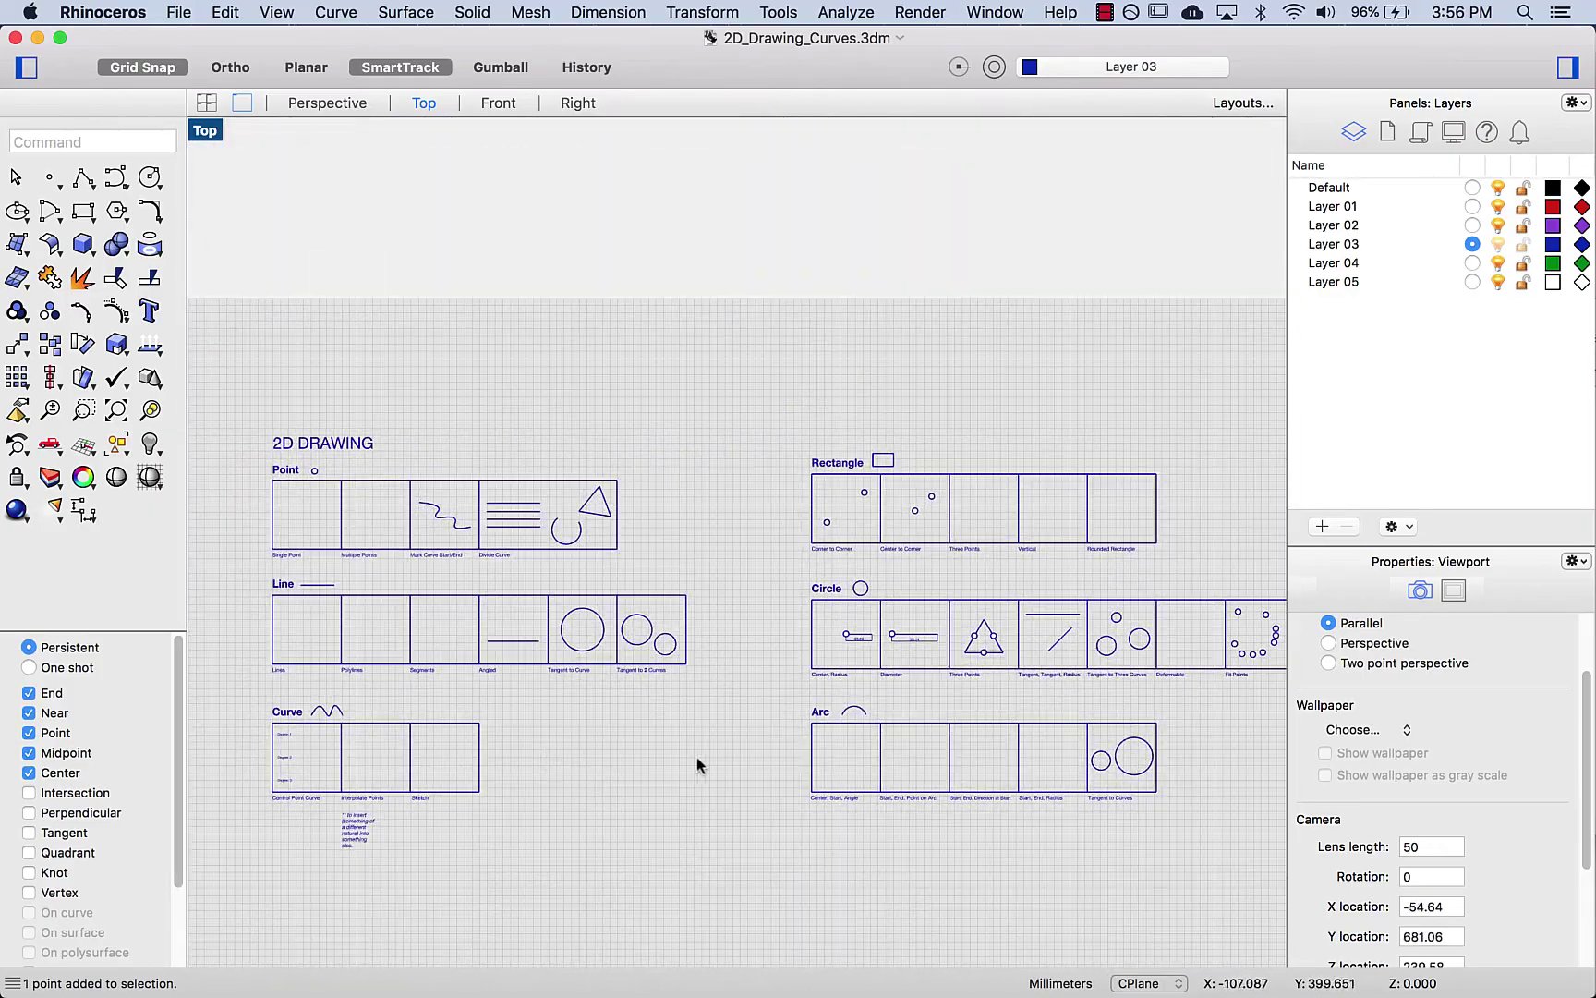
pyautogui.moveTo(698, 758); pyautogui.dragTo(553, 735, button='right')
pyautogui.scroll(3, 642, 647)
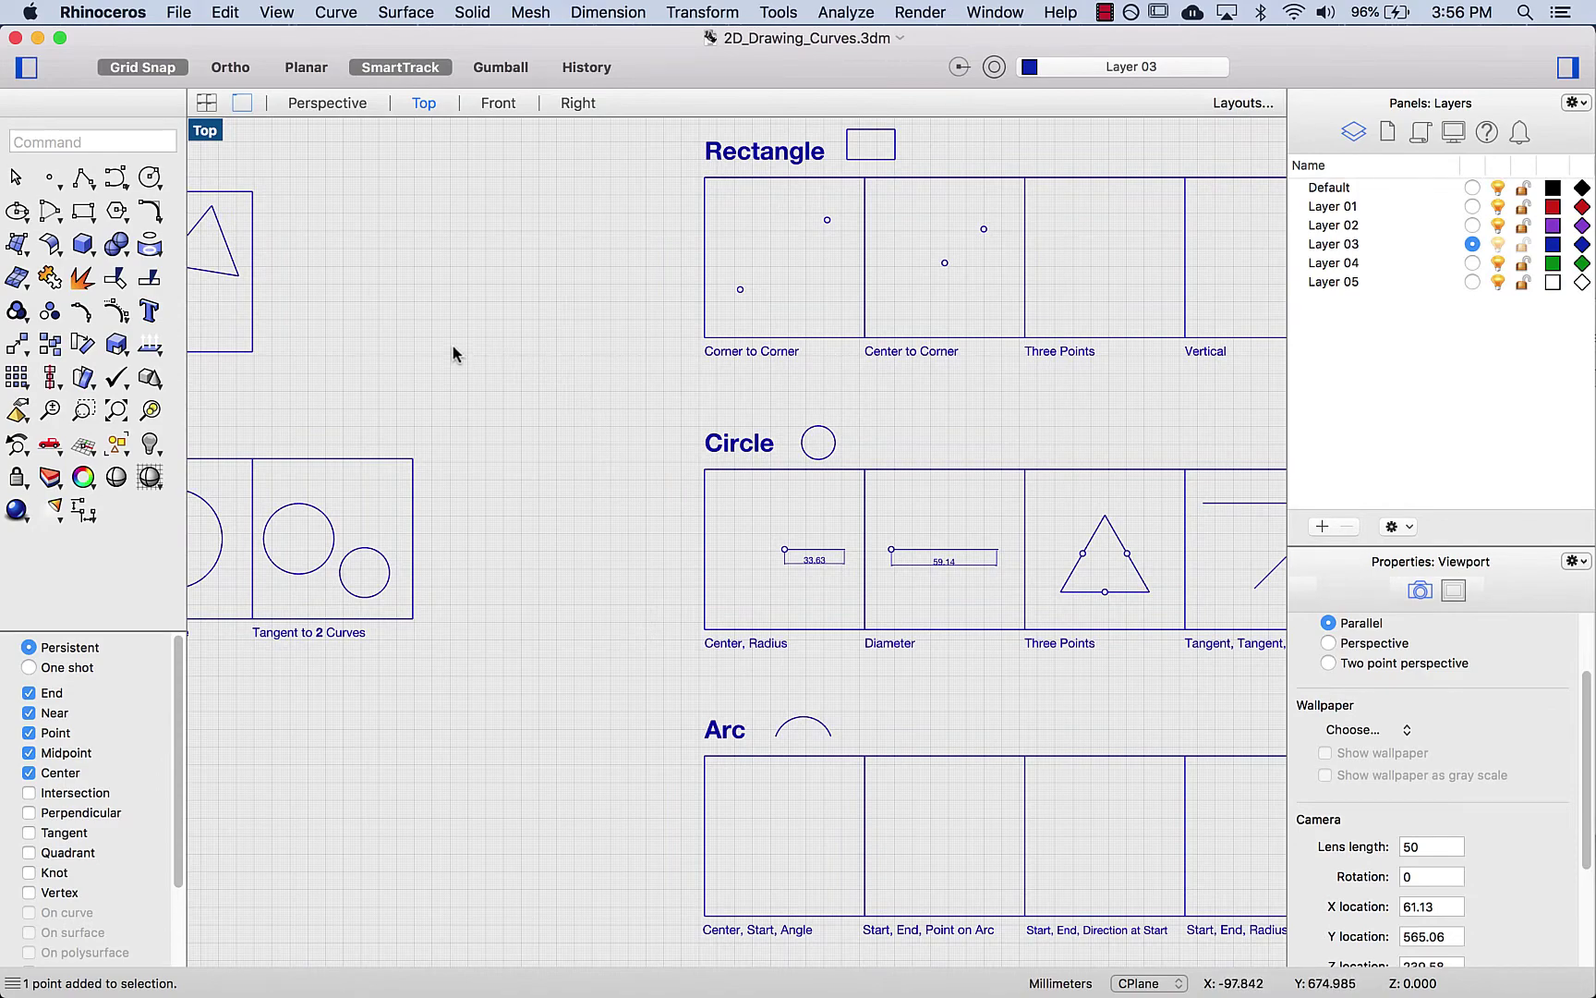
pyautogui.moveTo(457, 345); pyautogui.dragTo(1102, 376, button='right')
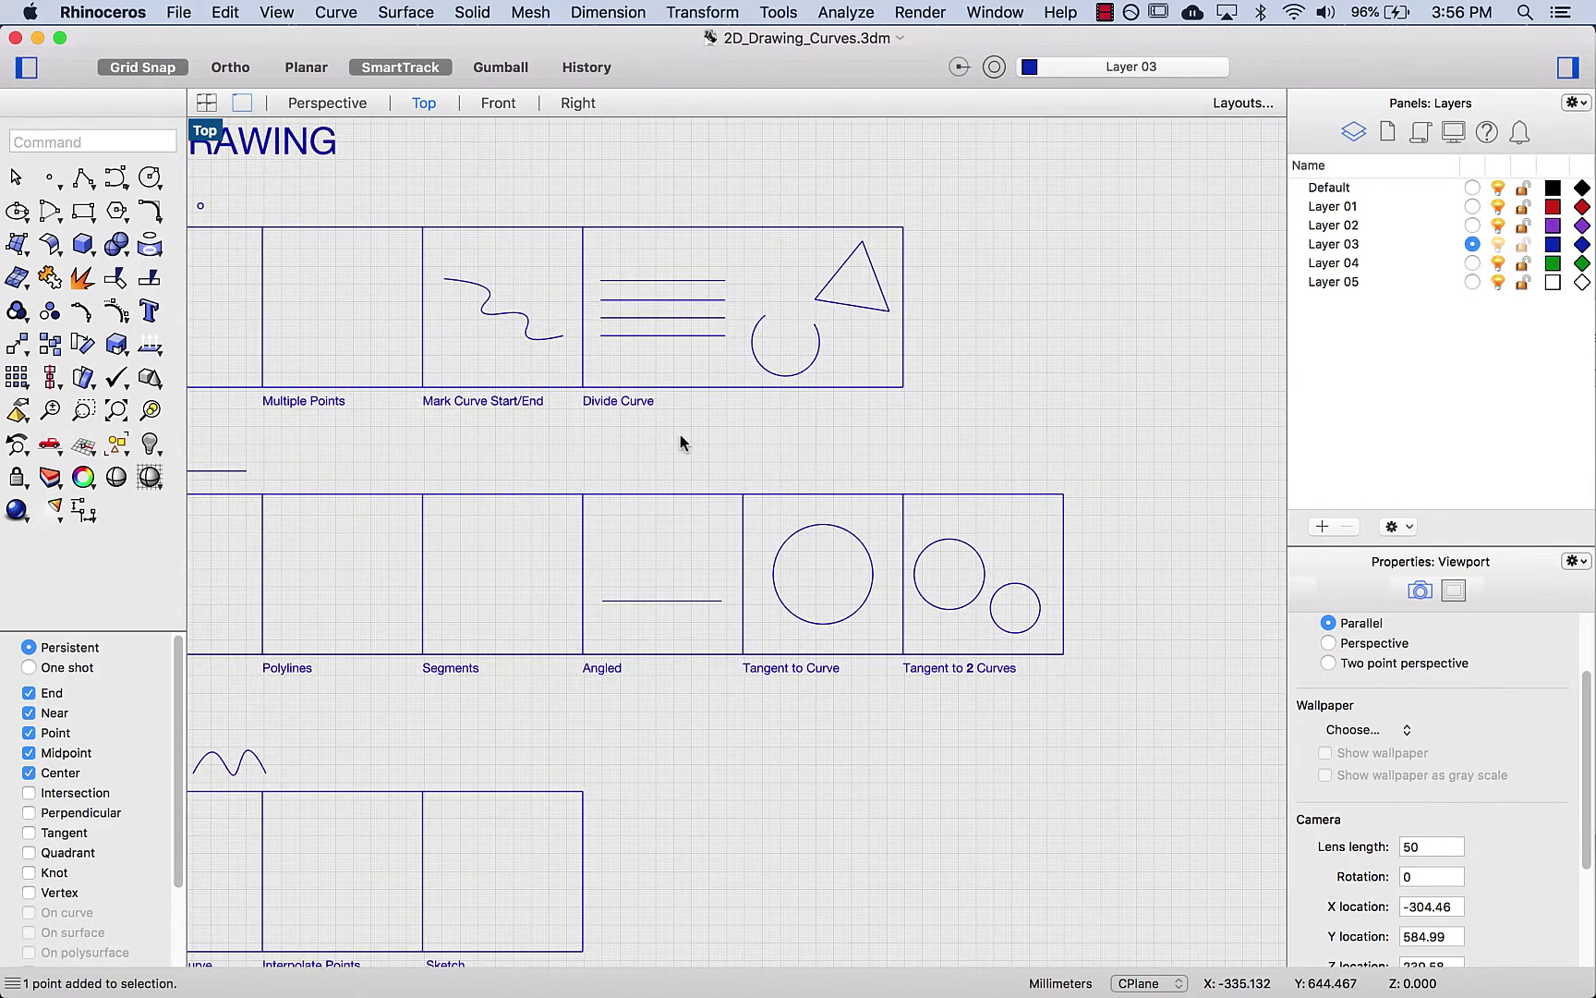
pyautogui.moveTo(680, 443)
pyautogui.mouseDown(button='right')
pyautogui.moveTo(901, 449)
pyautogui.moveTo(955, 527)
pyautogui.moveTo(927, 571)
pyautogui.mouseUp(button='right')
pyautogui.scroll(2, 902, 449)
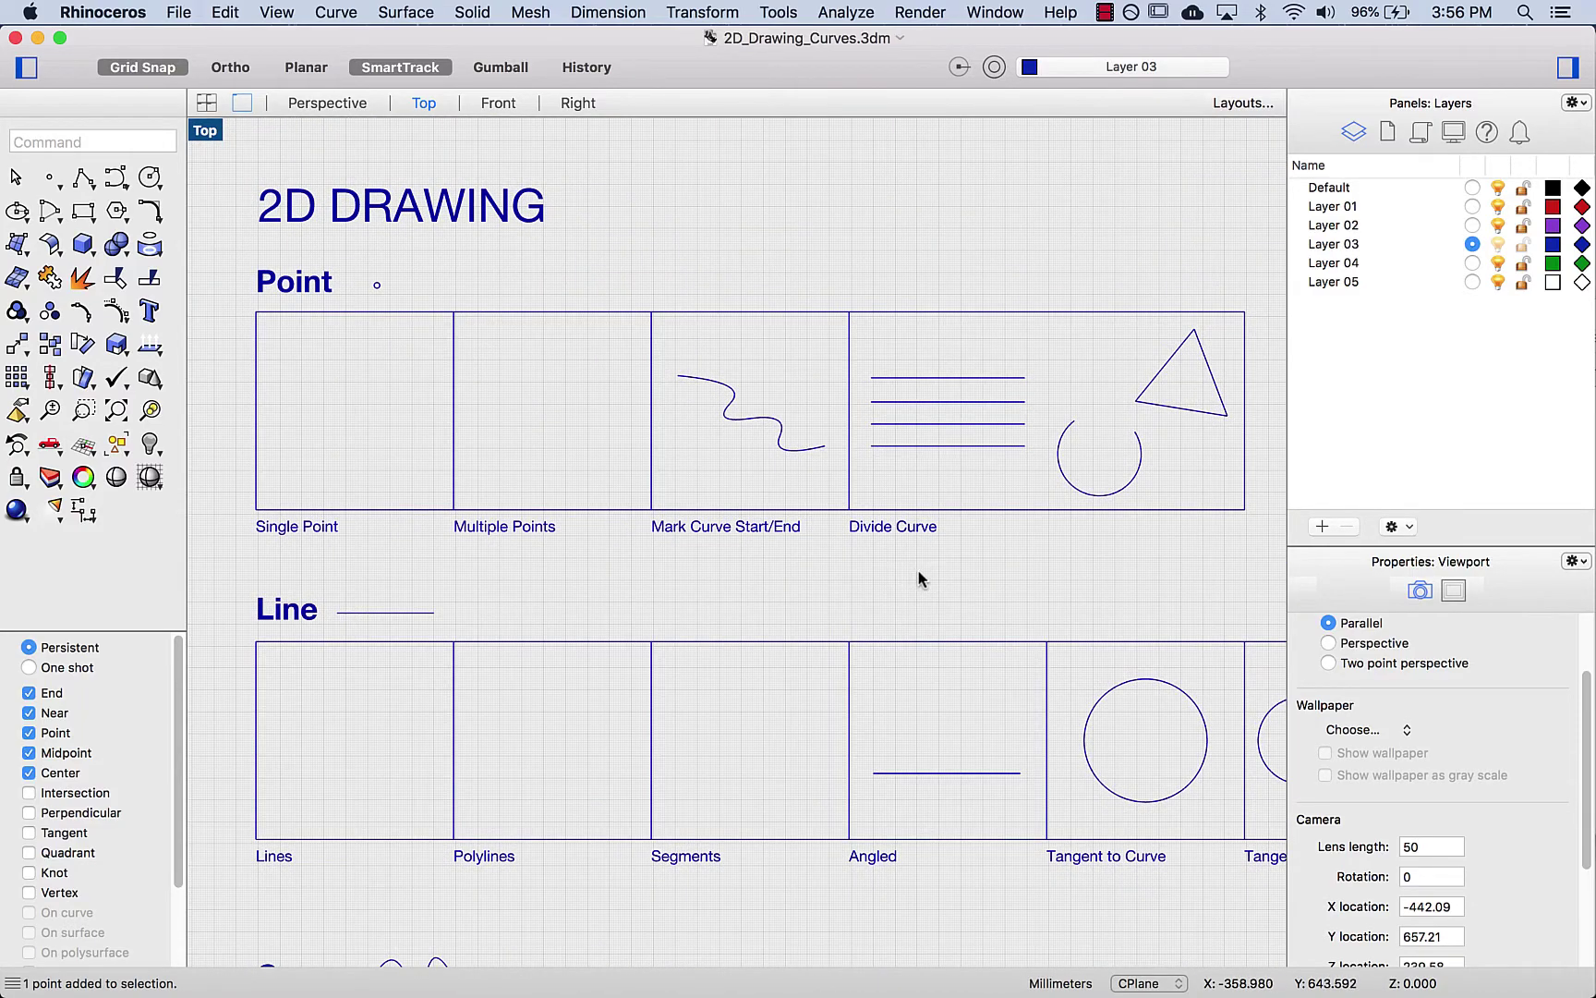
pyautogui.moveTo(919, 588); pyautogui.dragTo(927, 568, button='right')
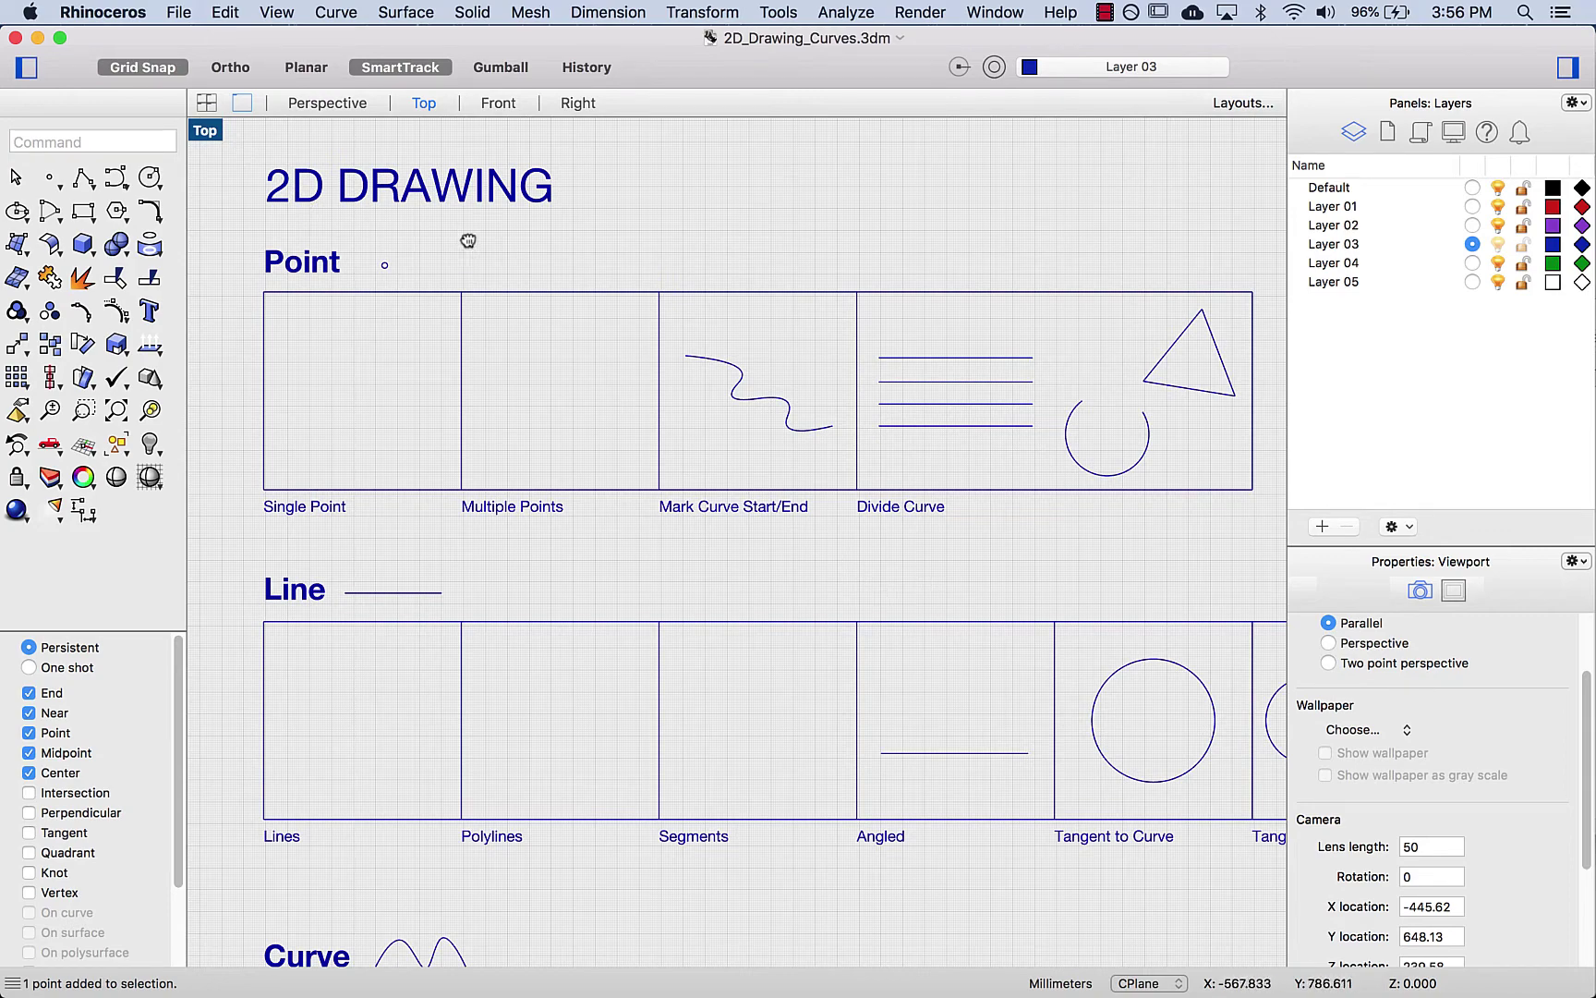
pyautogui.scroll(1, 464, 238)
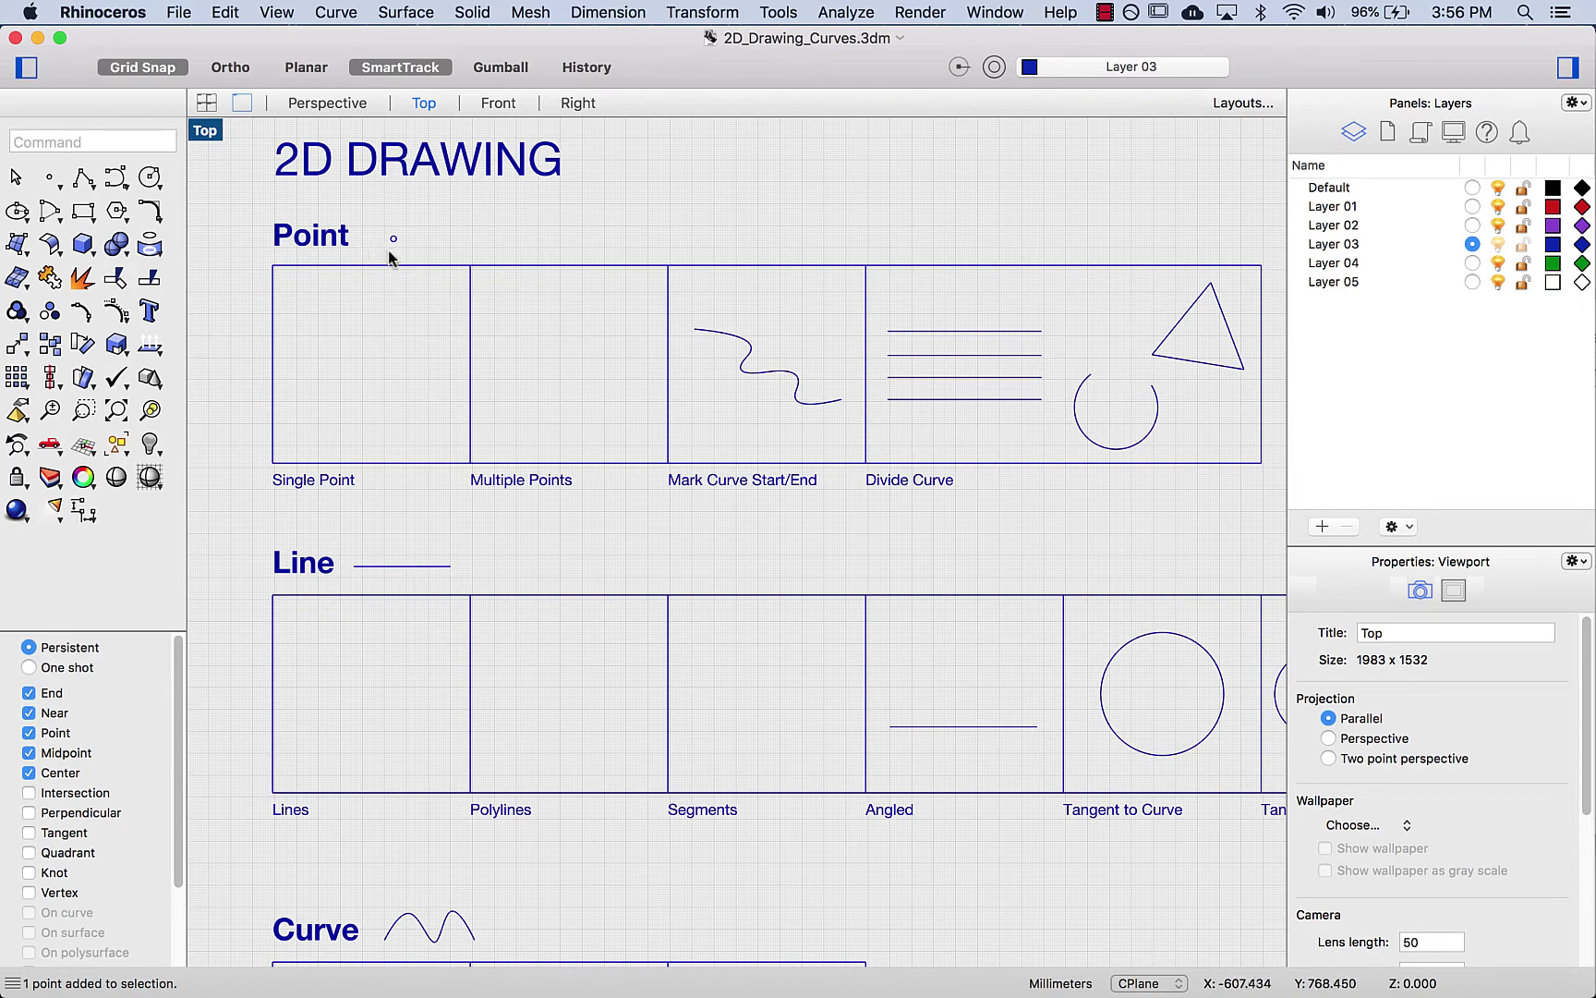
pyautogui.scroll(-1, 407, 244)
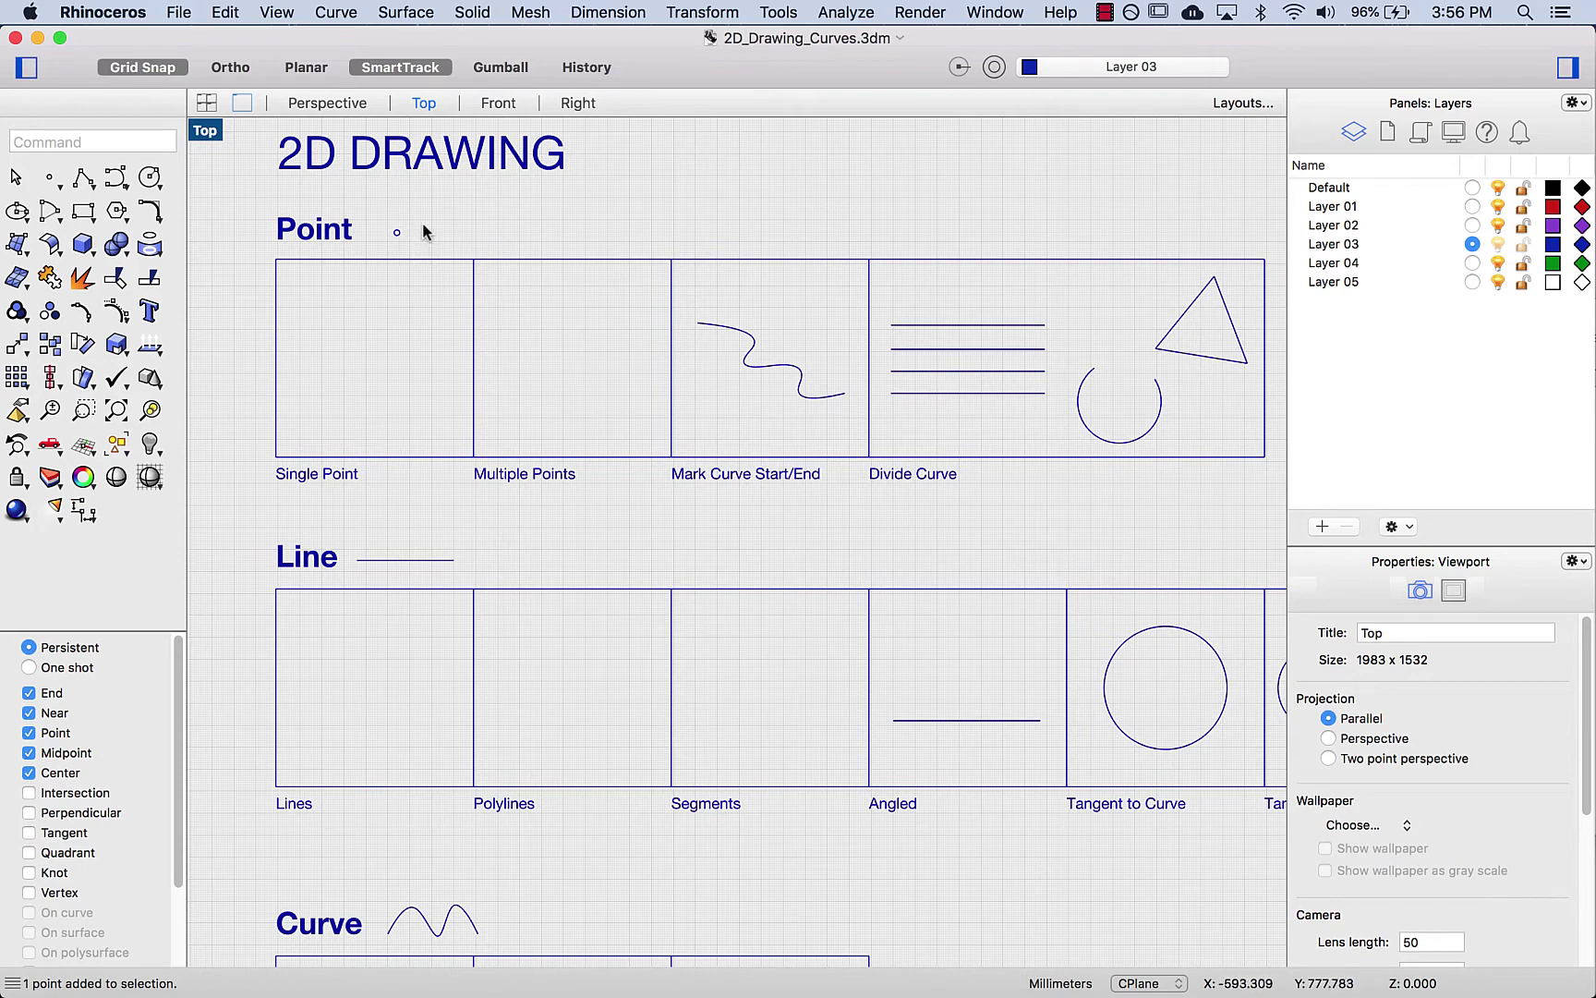
# Step: Open the point tools as a floating palette and place one point at about X -615, Y 720 in the Single Point box
pyautogui.click(53, 176)
pyautogui.click(53, 181)
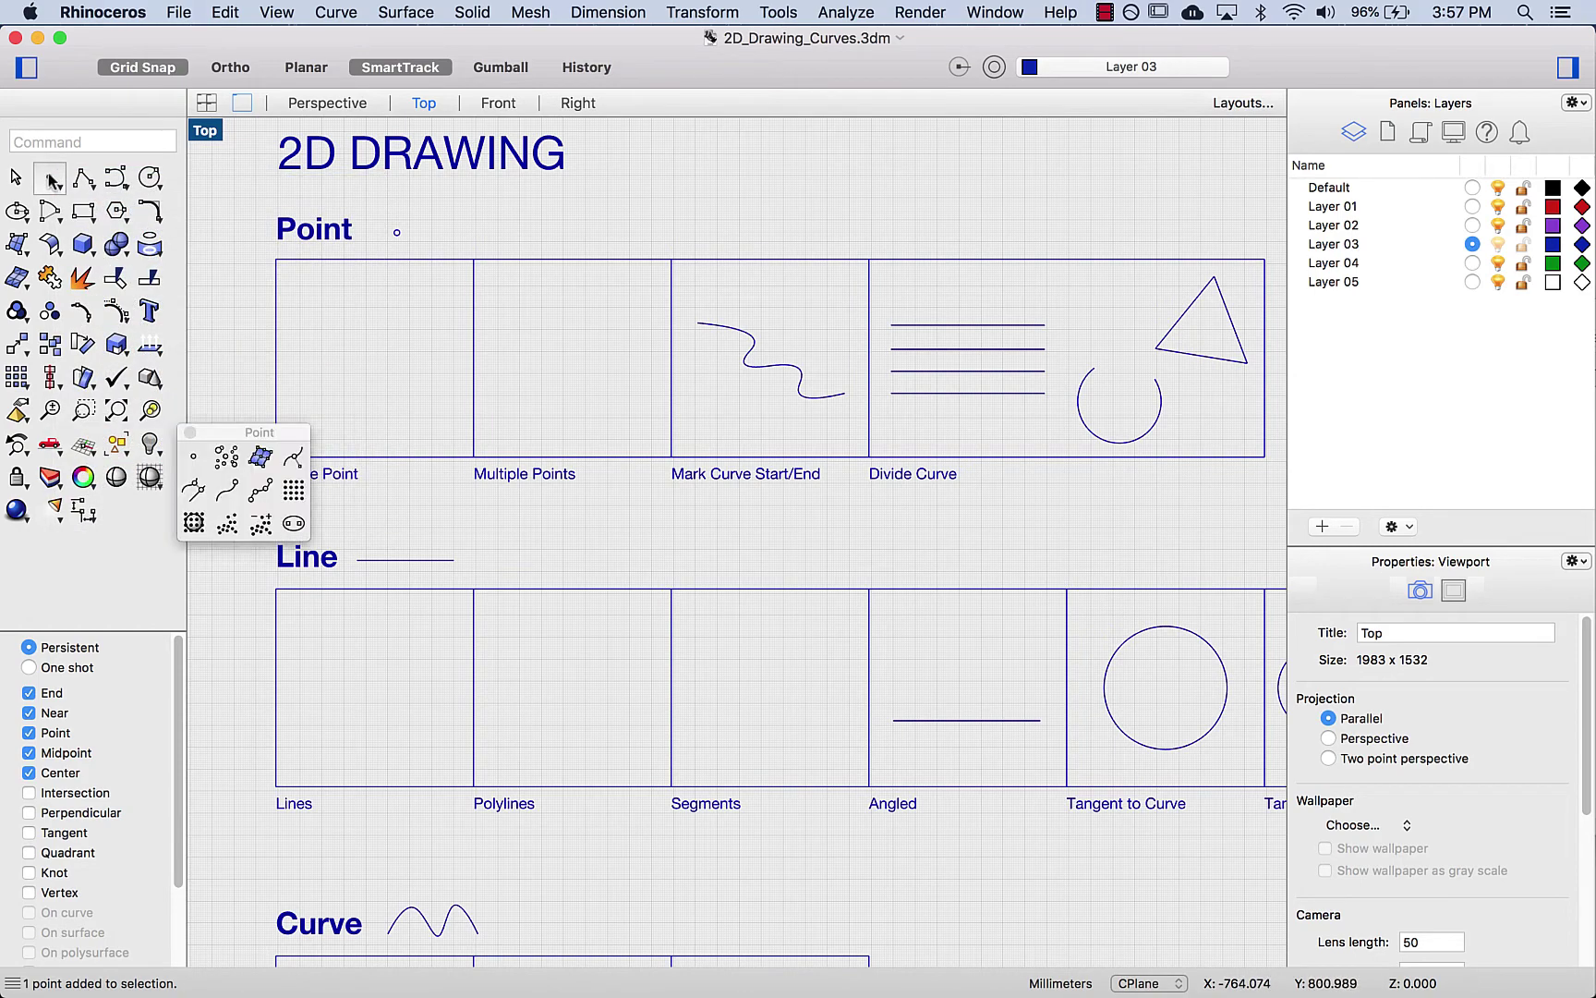
pyautogui.moveTo(243, 435); pyautogui.dragTo(683, 135)
pyautogui.click(629, 159)
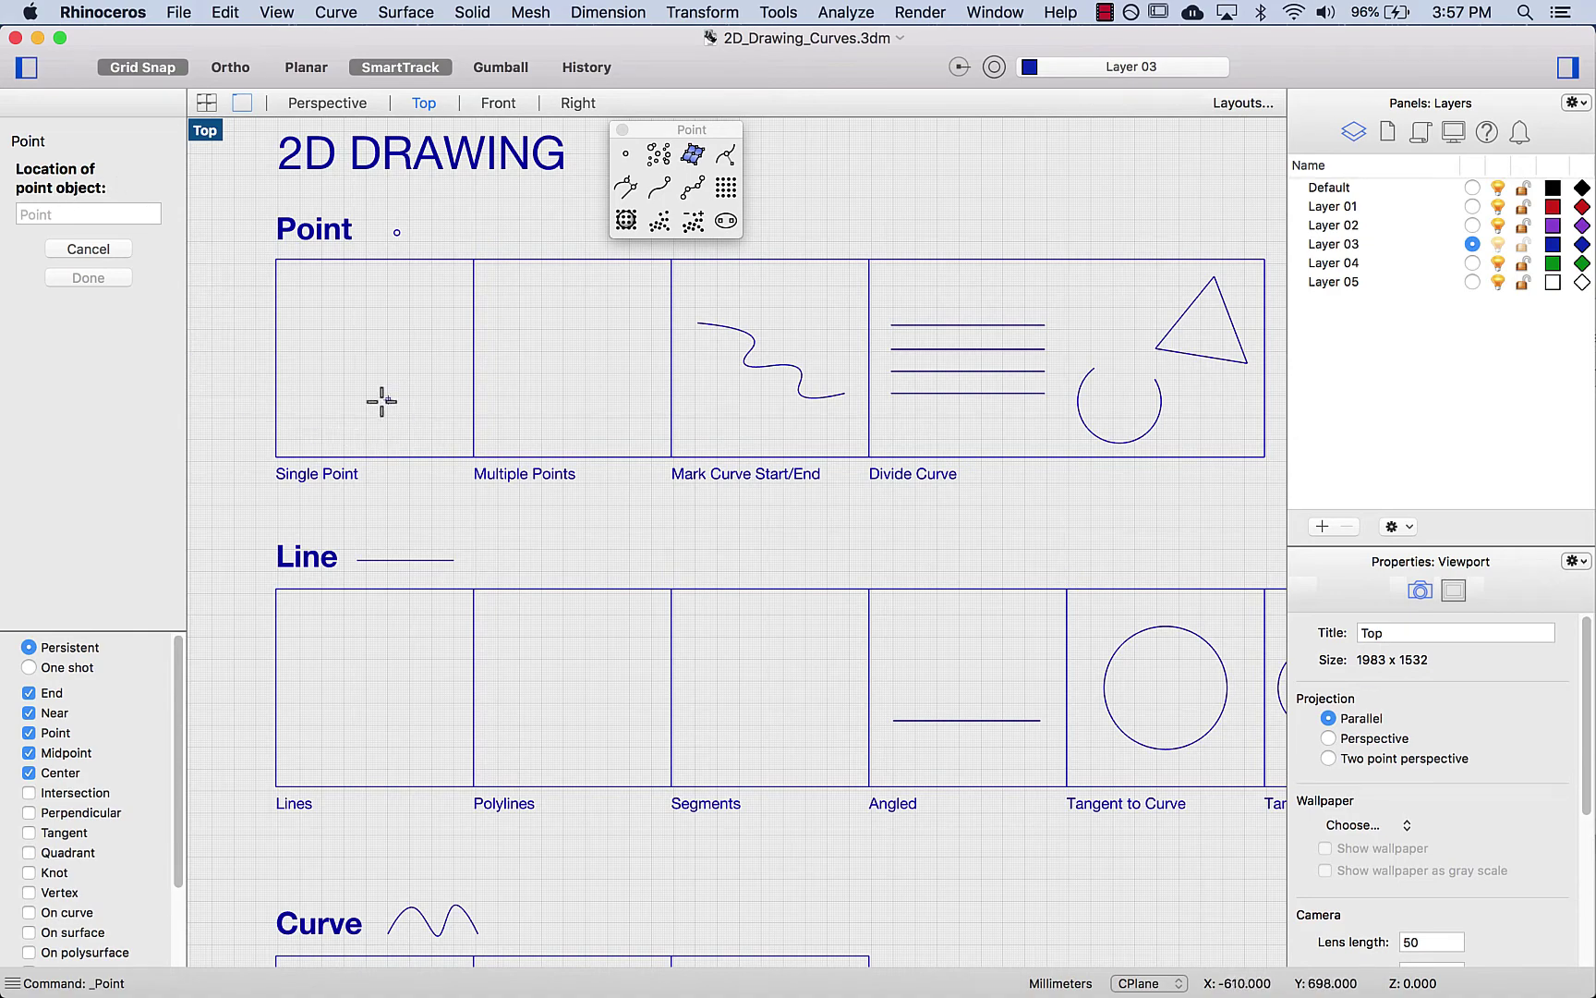
pyautogui.click(377, 351)
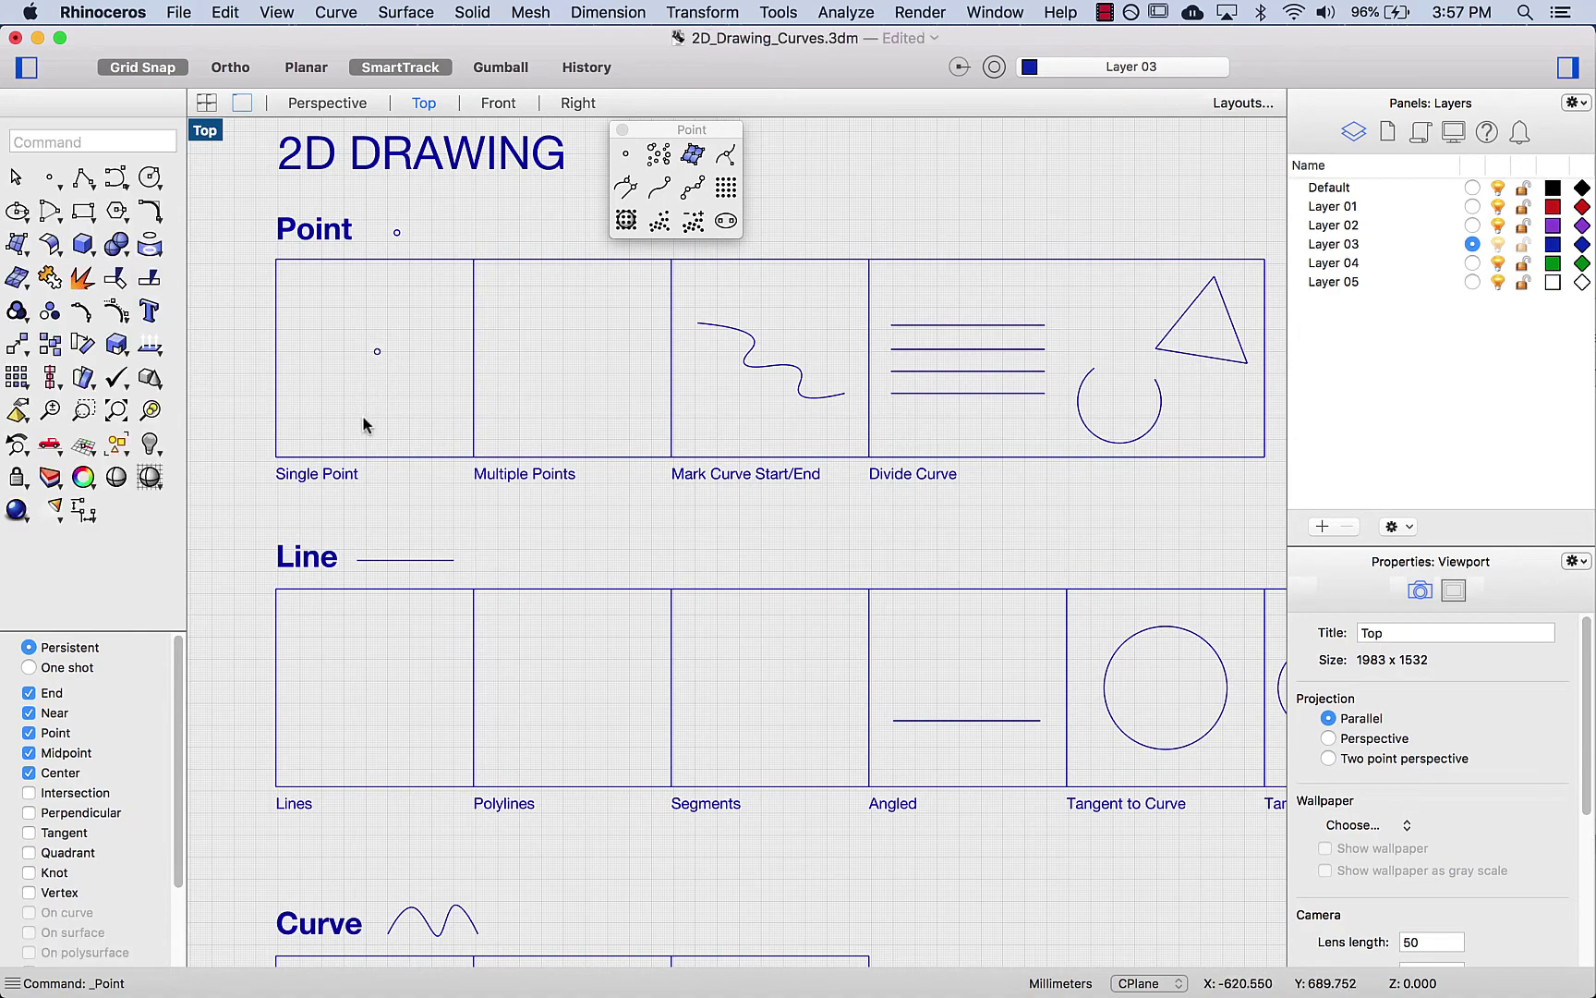
pyautogui.hscroll(2, 355, 411)
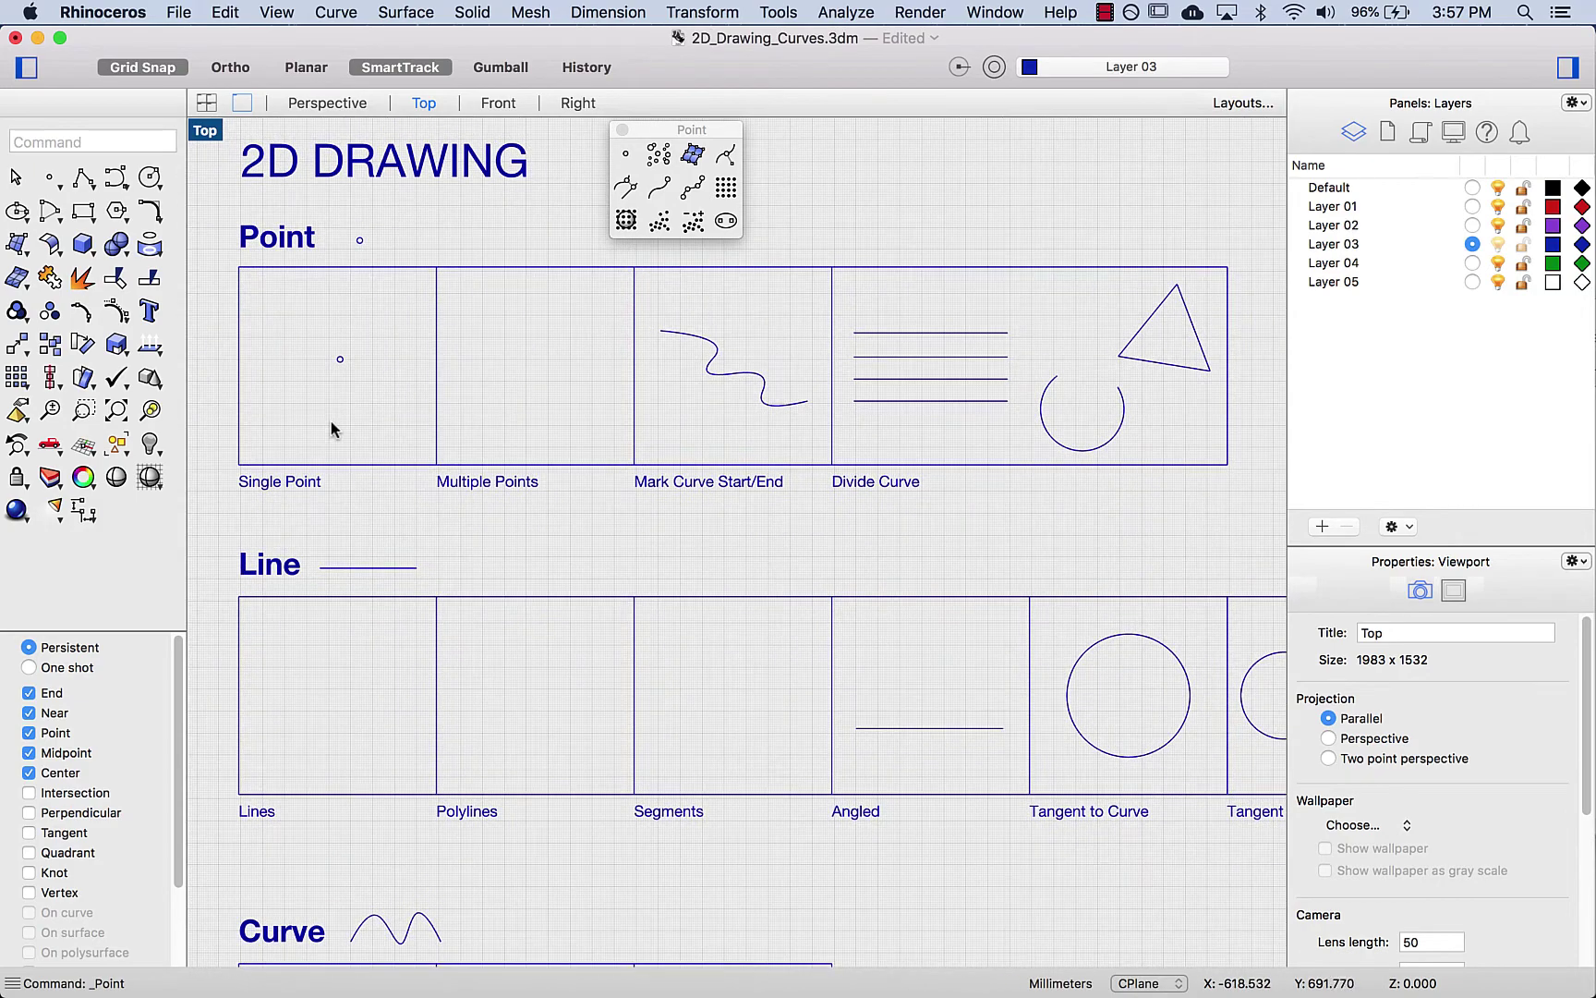
# Step: Run the What command on the point in the Single Point box and examine its object description
pyautogui.click(340, 359)
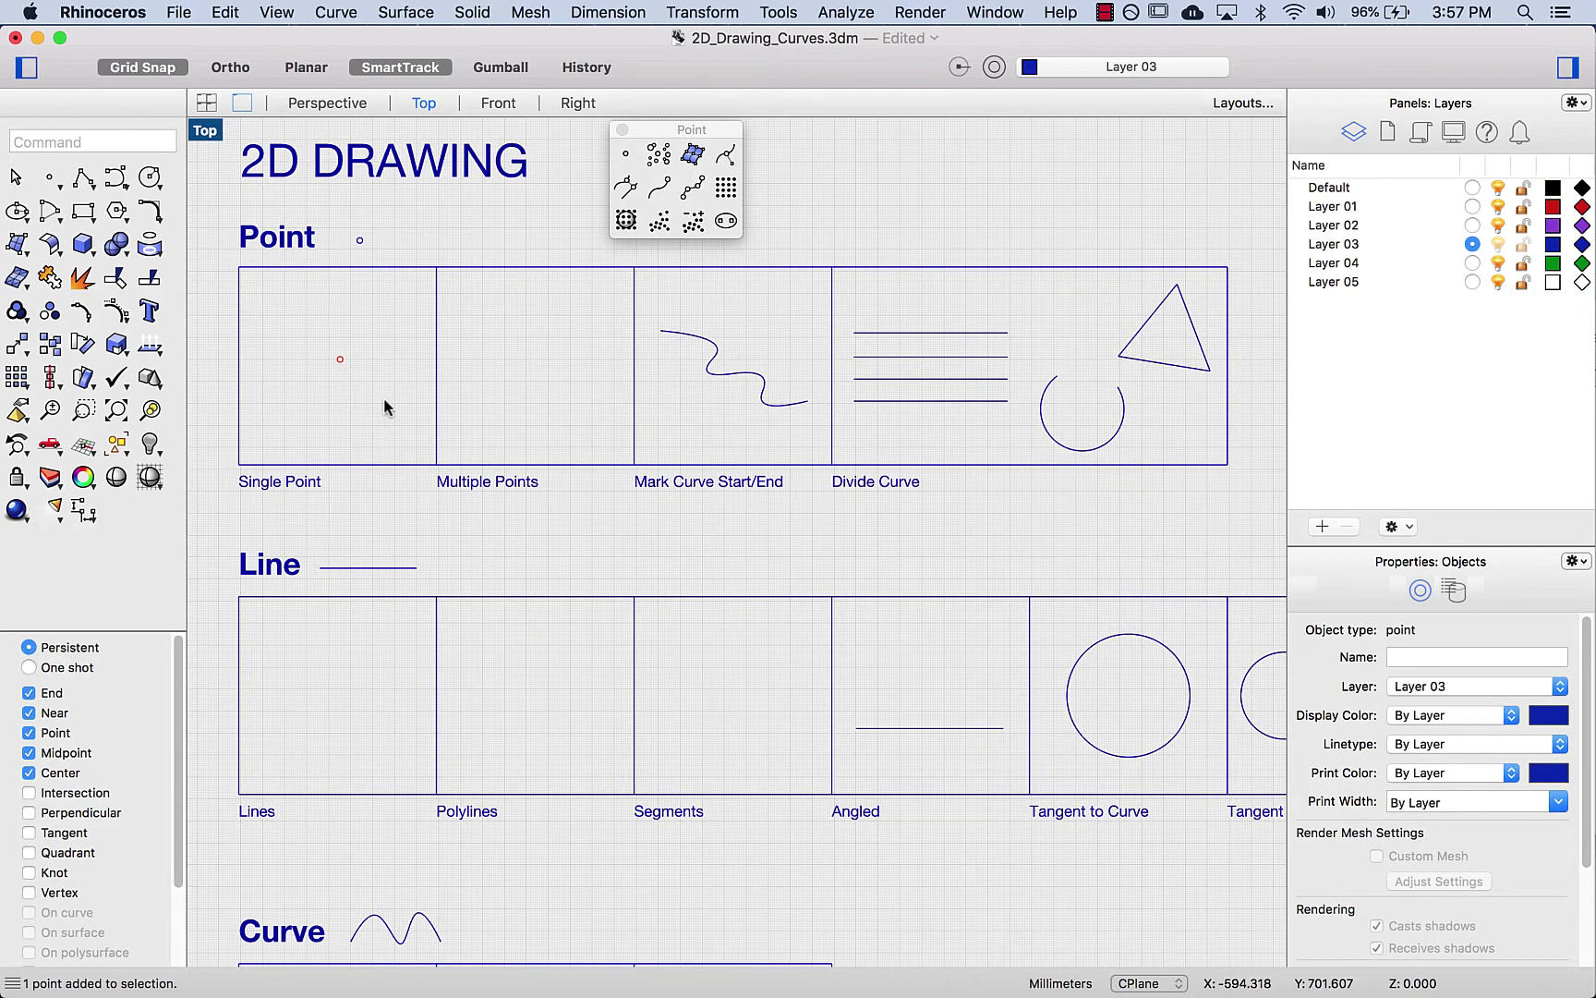
pyautogui.scroll(2, 365, 388)
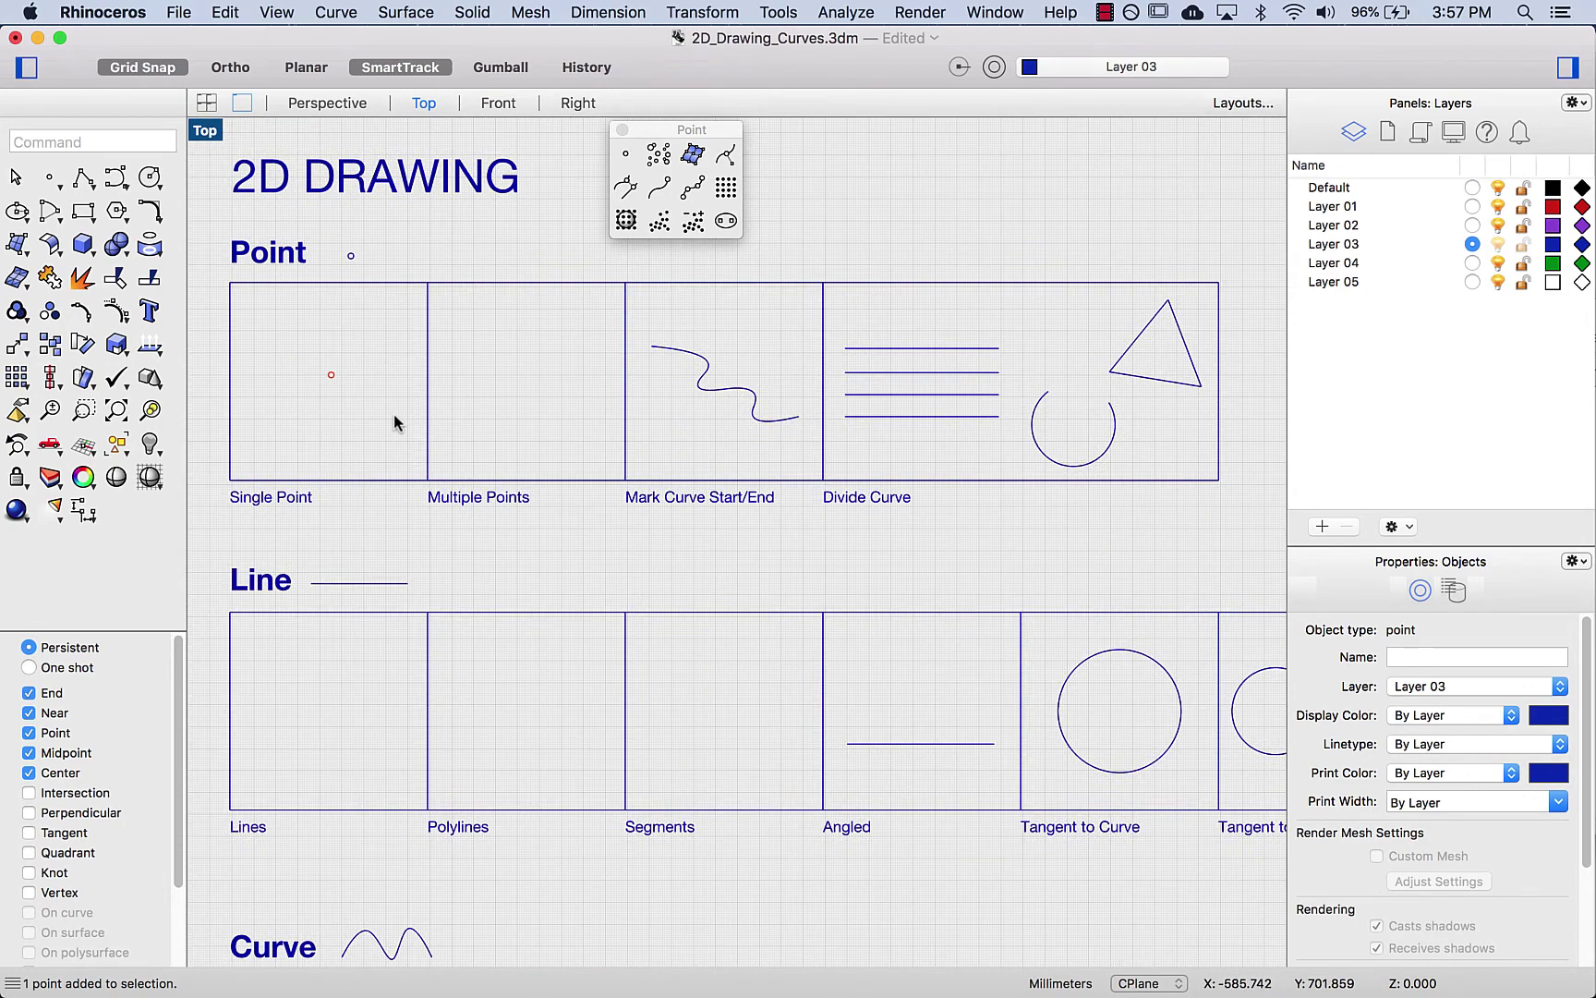
pyautogui.write('What')
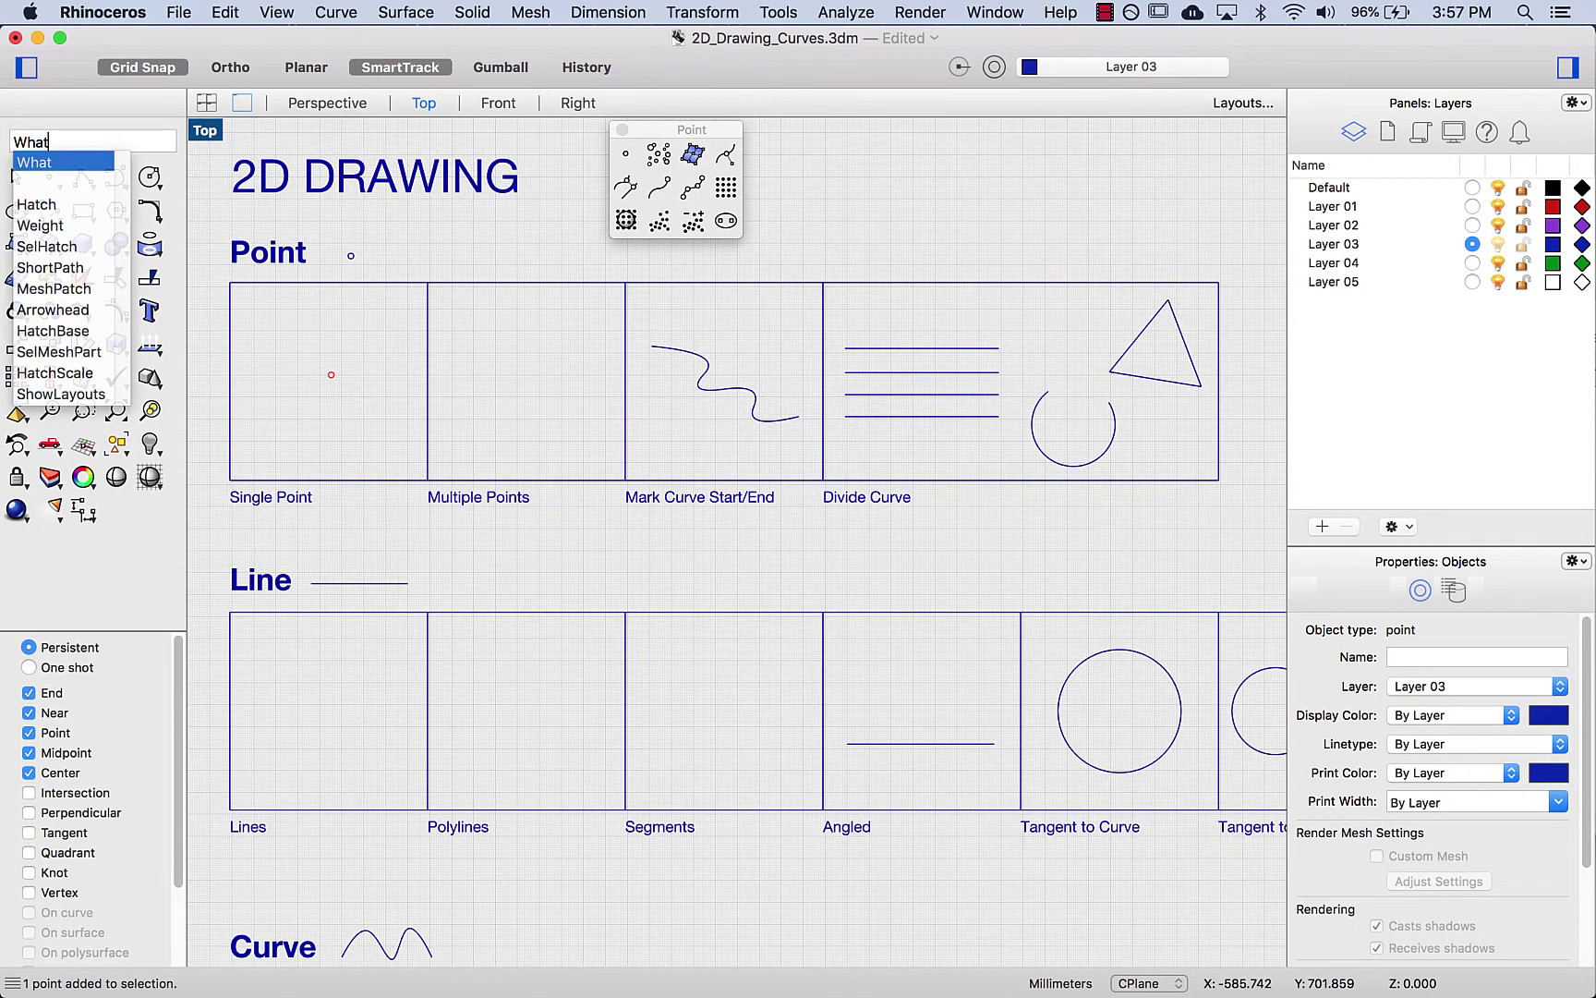
pyautogui.press('Return')
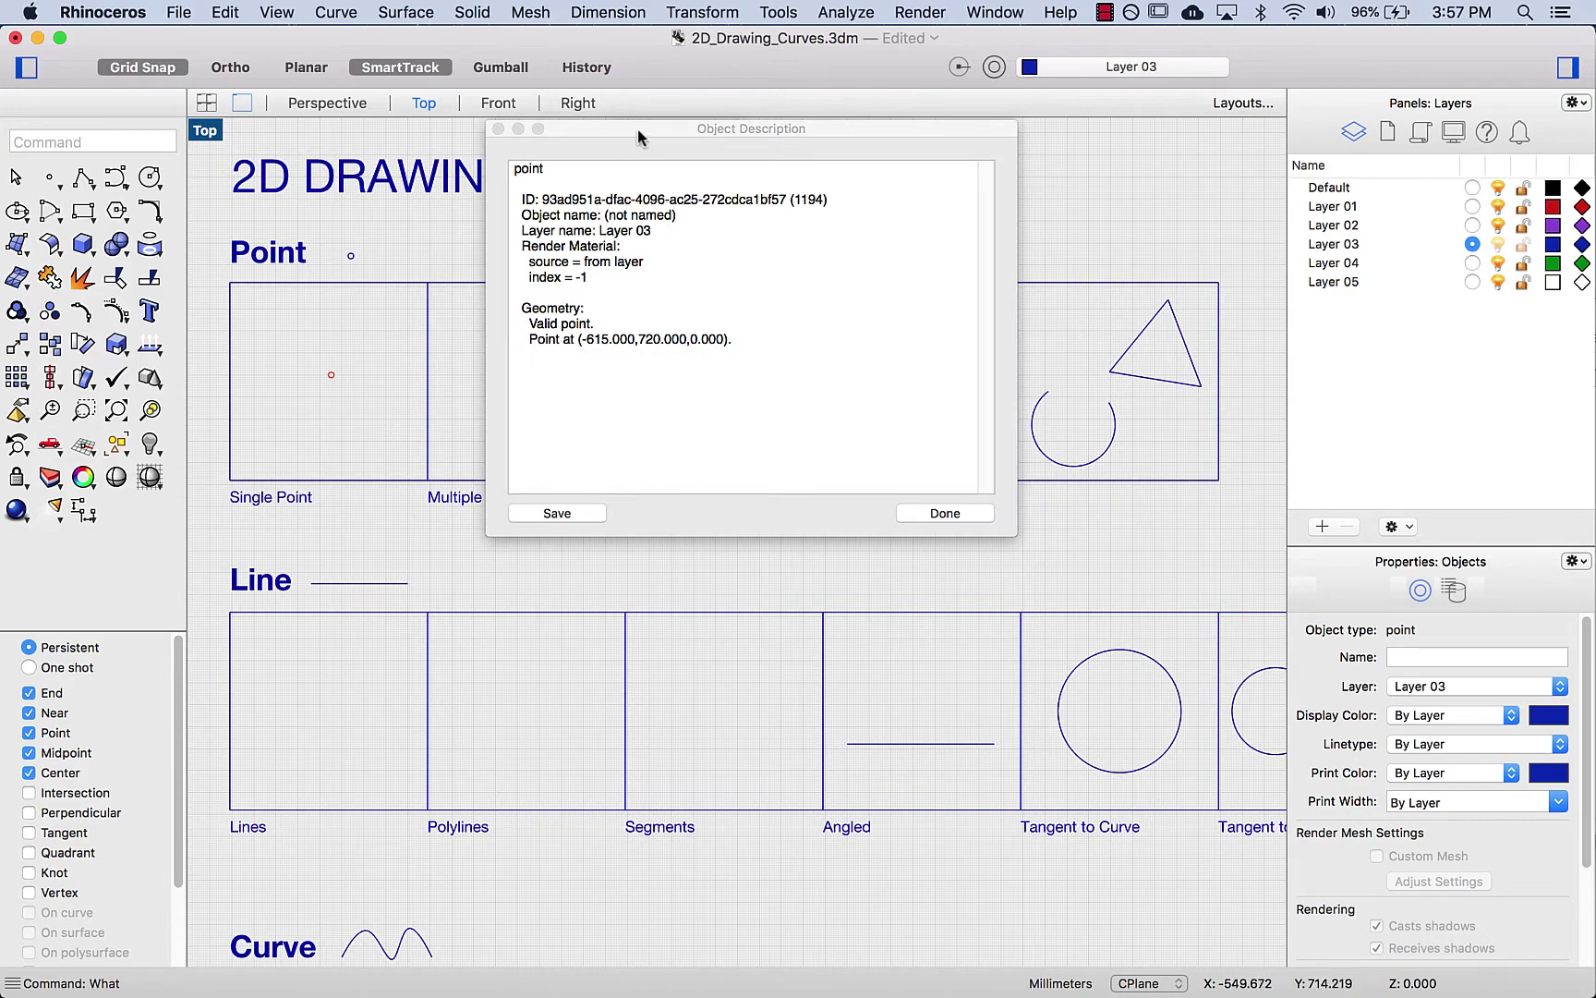
pyautogui.moveTo(637, 135); pyautogui.dragTo(711, 191)
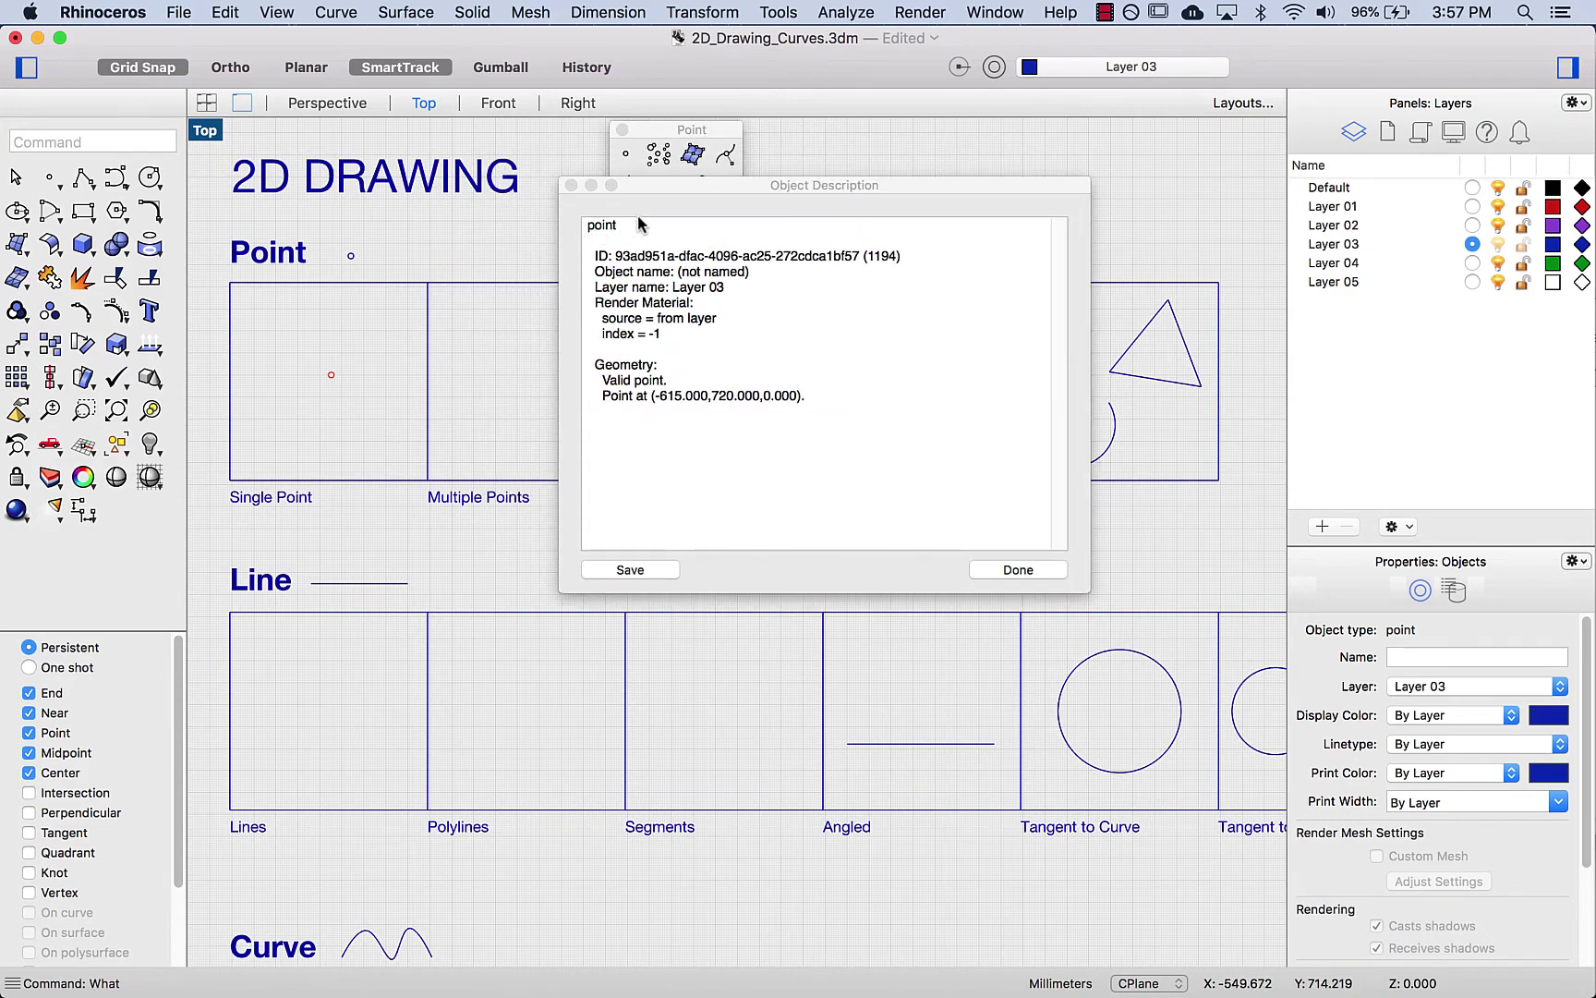
pyautogui.moveTo(752, 184); pyautogui.dragTo(750, 195)
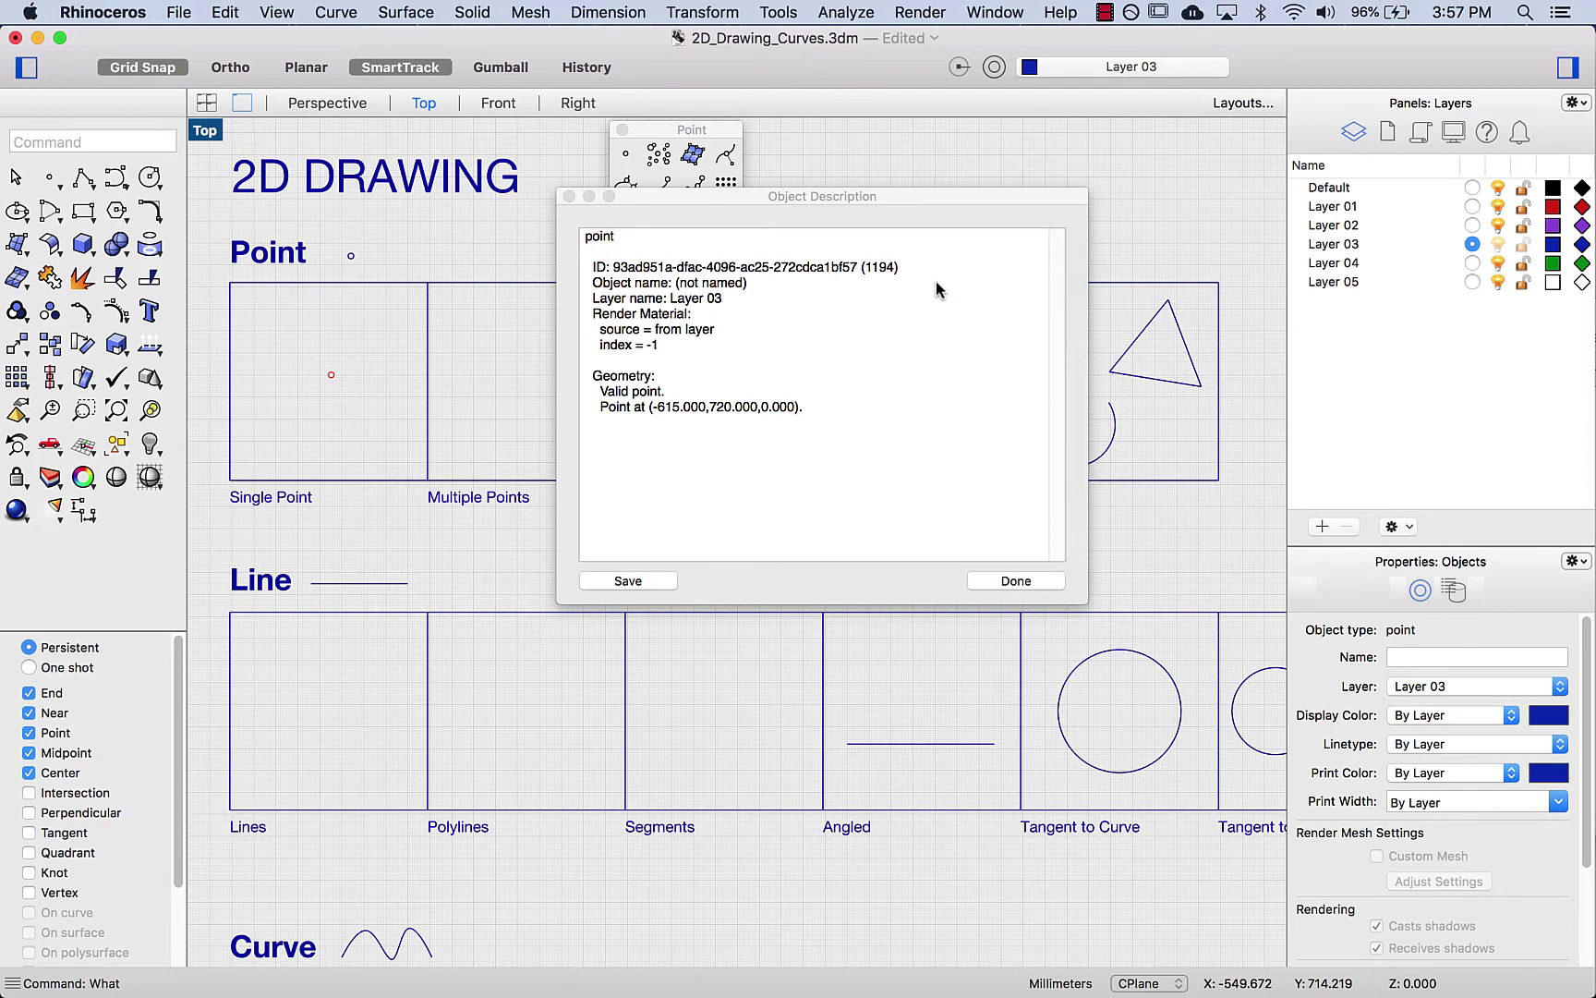
pyautogui.moveTo(955, 195); pyautogui.dragTo(949, 211)
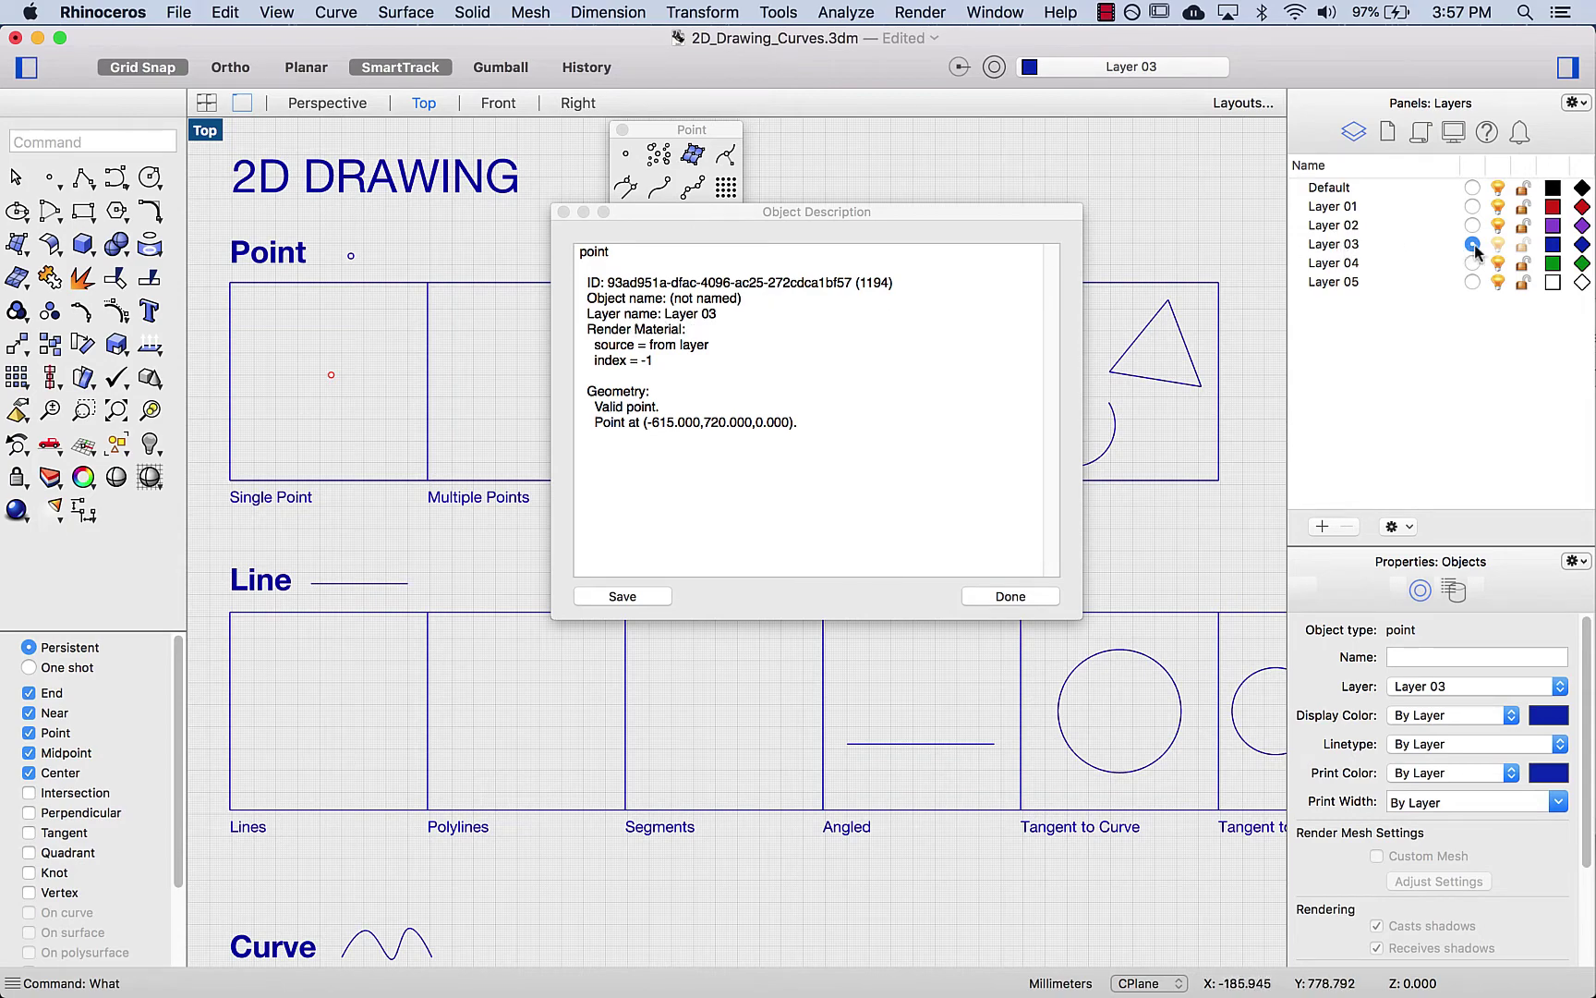
# Step: Examine the point's X, Y and Z coordinates in its object description, then close the description and deselect the point
pyautogui.click(609, 426)
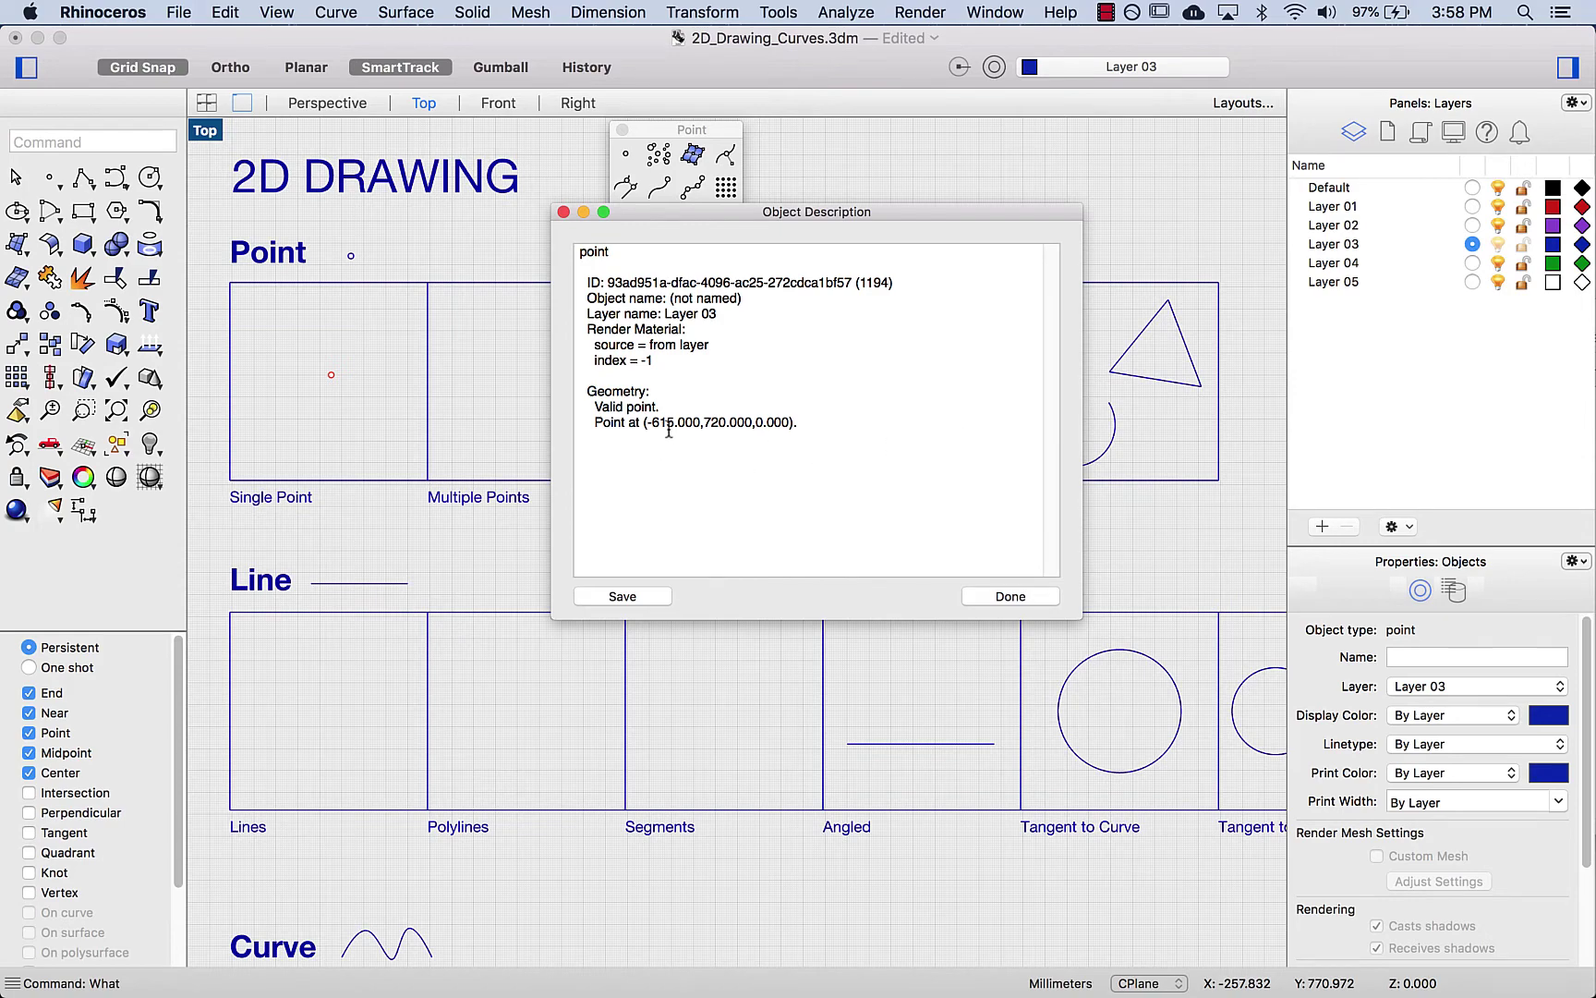
pyautogui.moveTo(646, 424); pyautogui.dragTo(744, 425)
pyautogui.click(733, 473)
pyautogui.moveTo(755, 424); pyautogui.dragTo(790, 424)
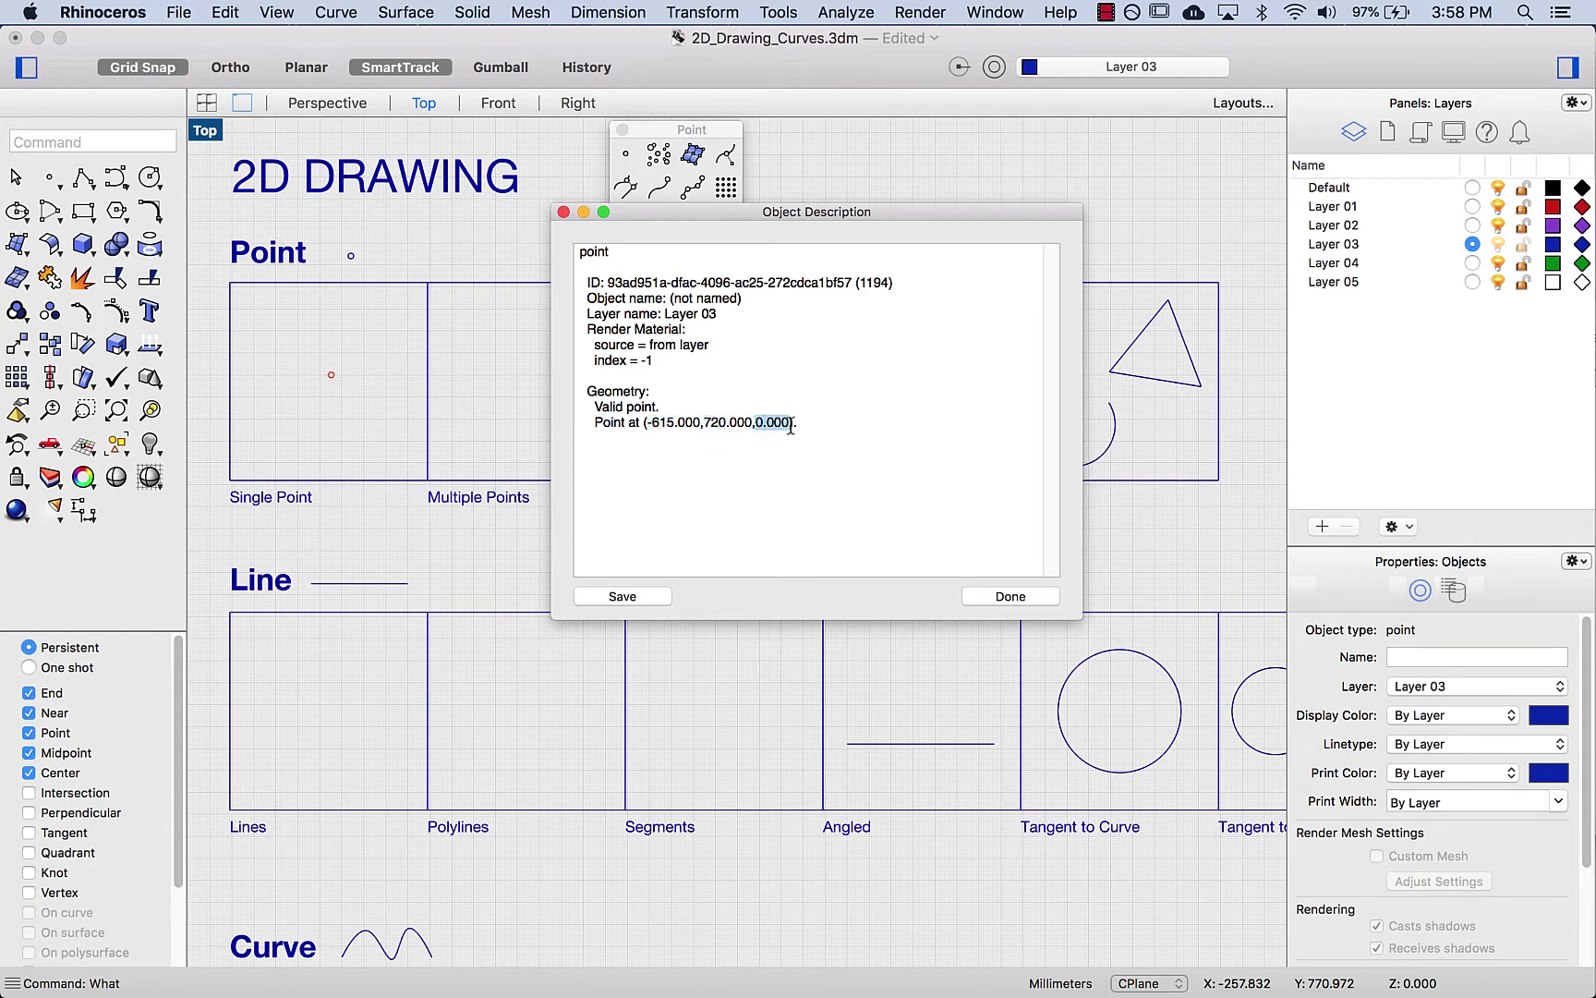
pyautogui.click(1010, 596)
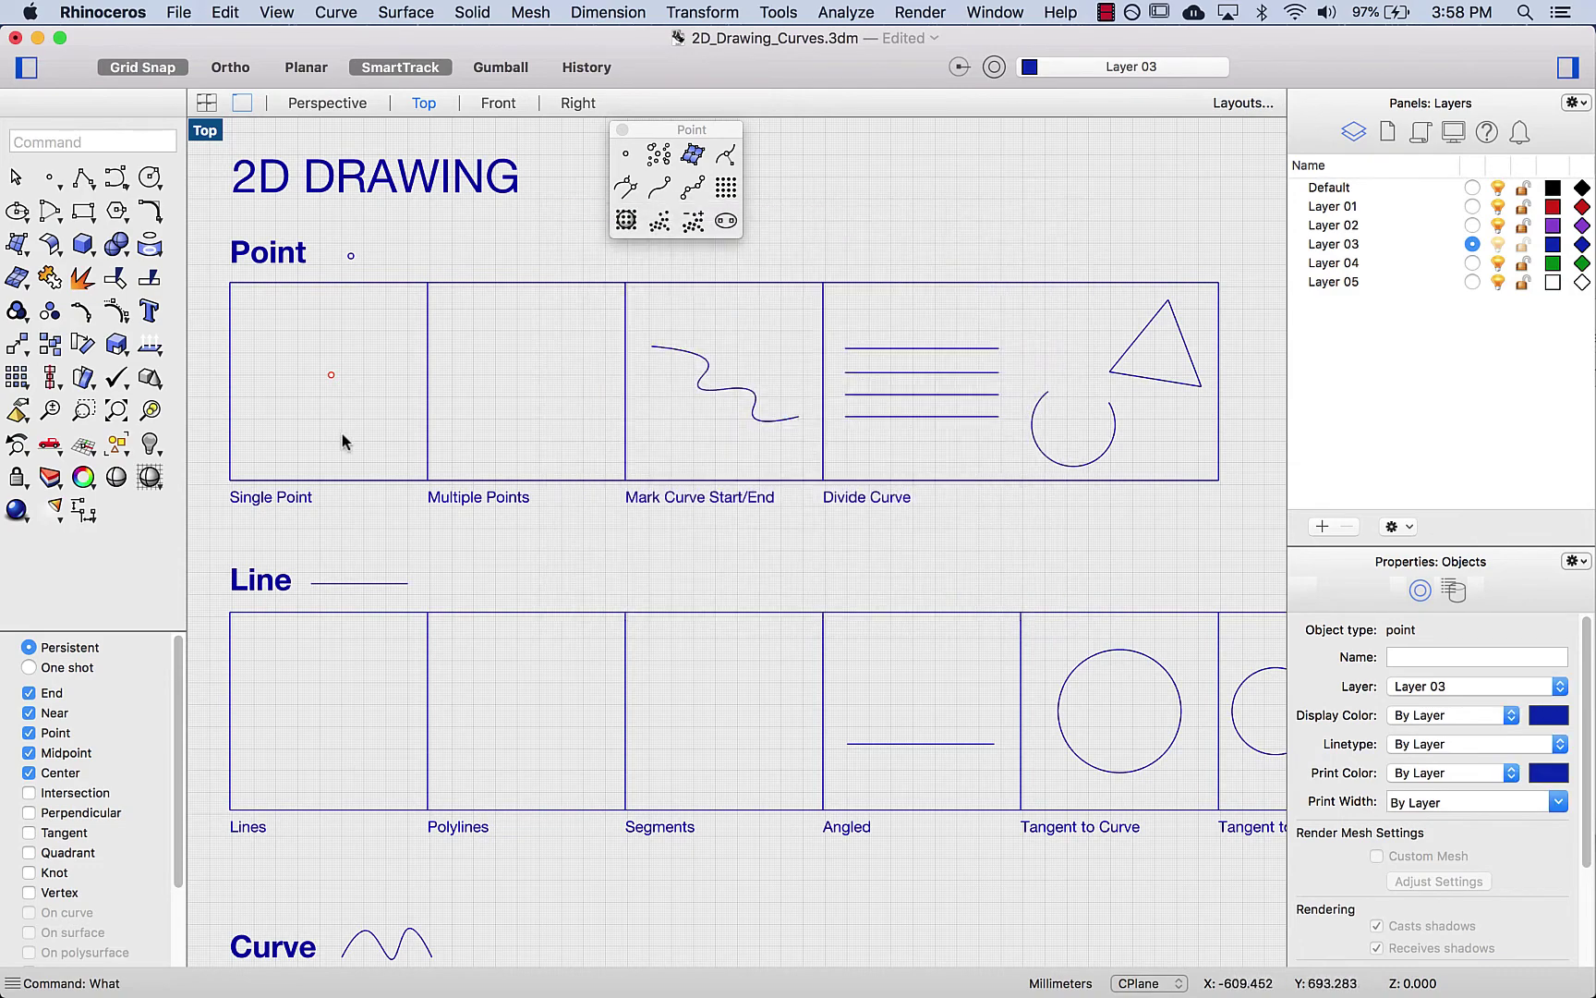
pyautogui.click(342, 432)
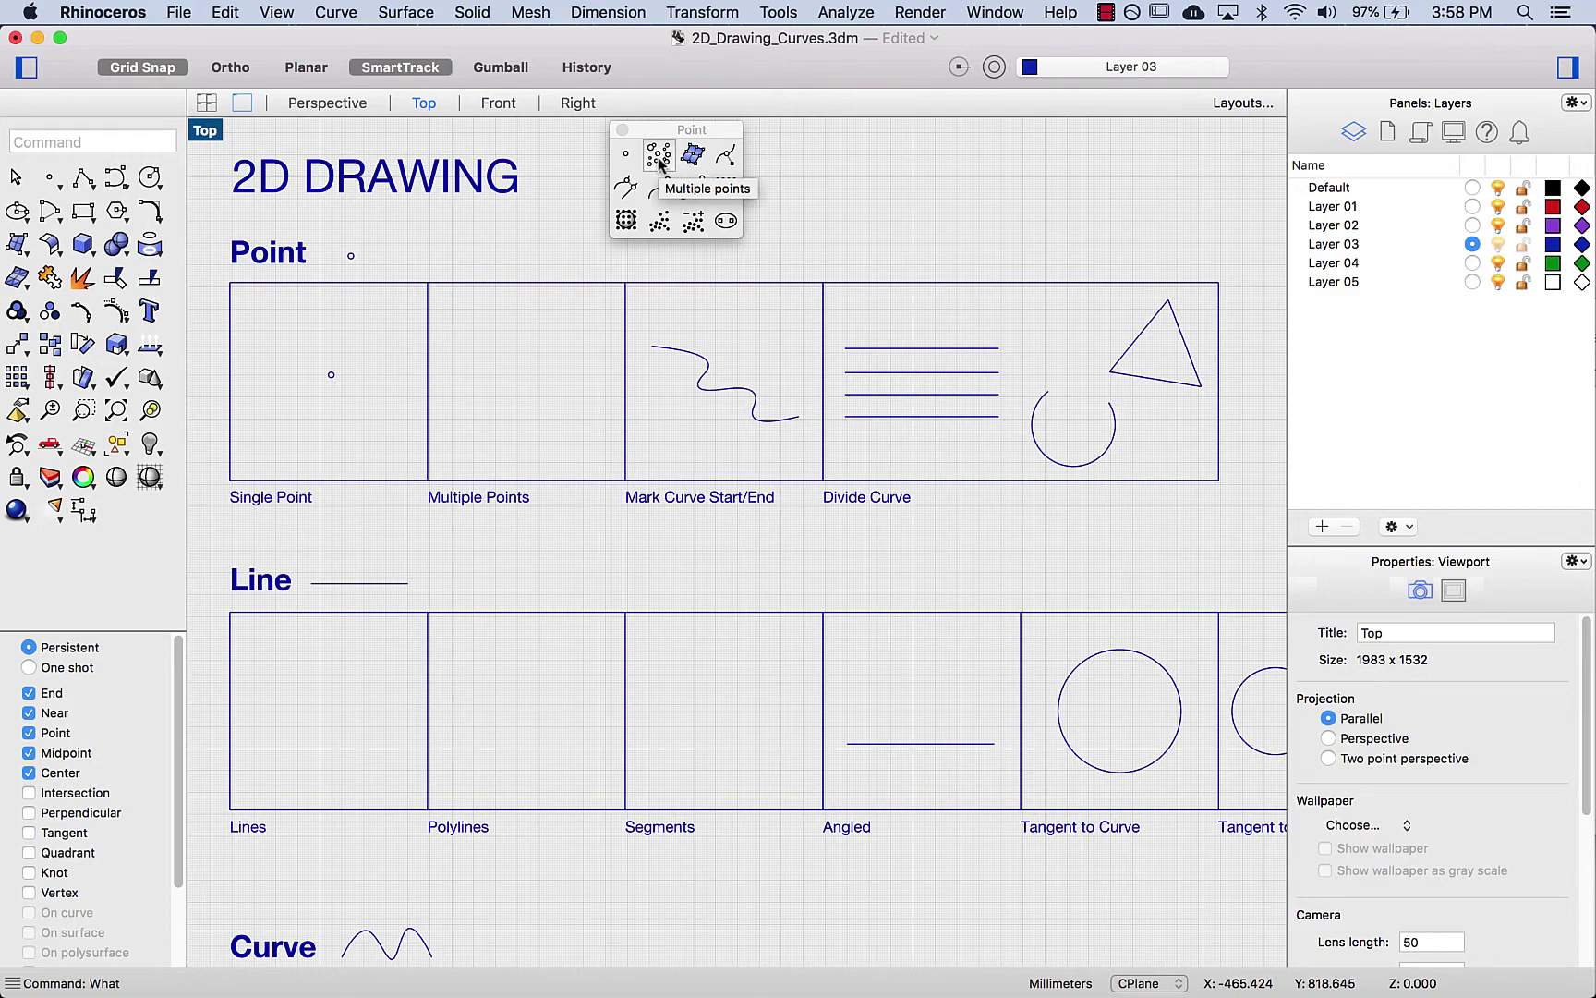
# Step: Place six scattered points in the Multiple Points box with the Points command
pyautogui.write('Points')
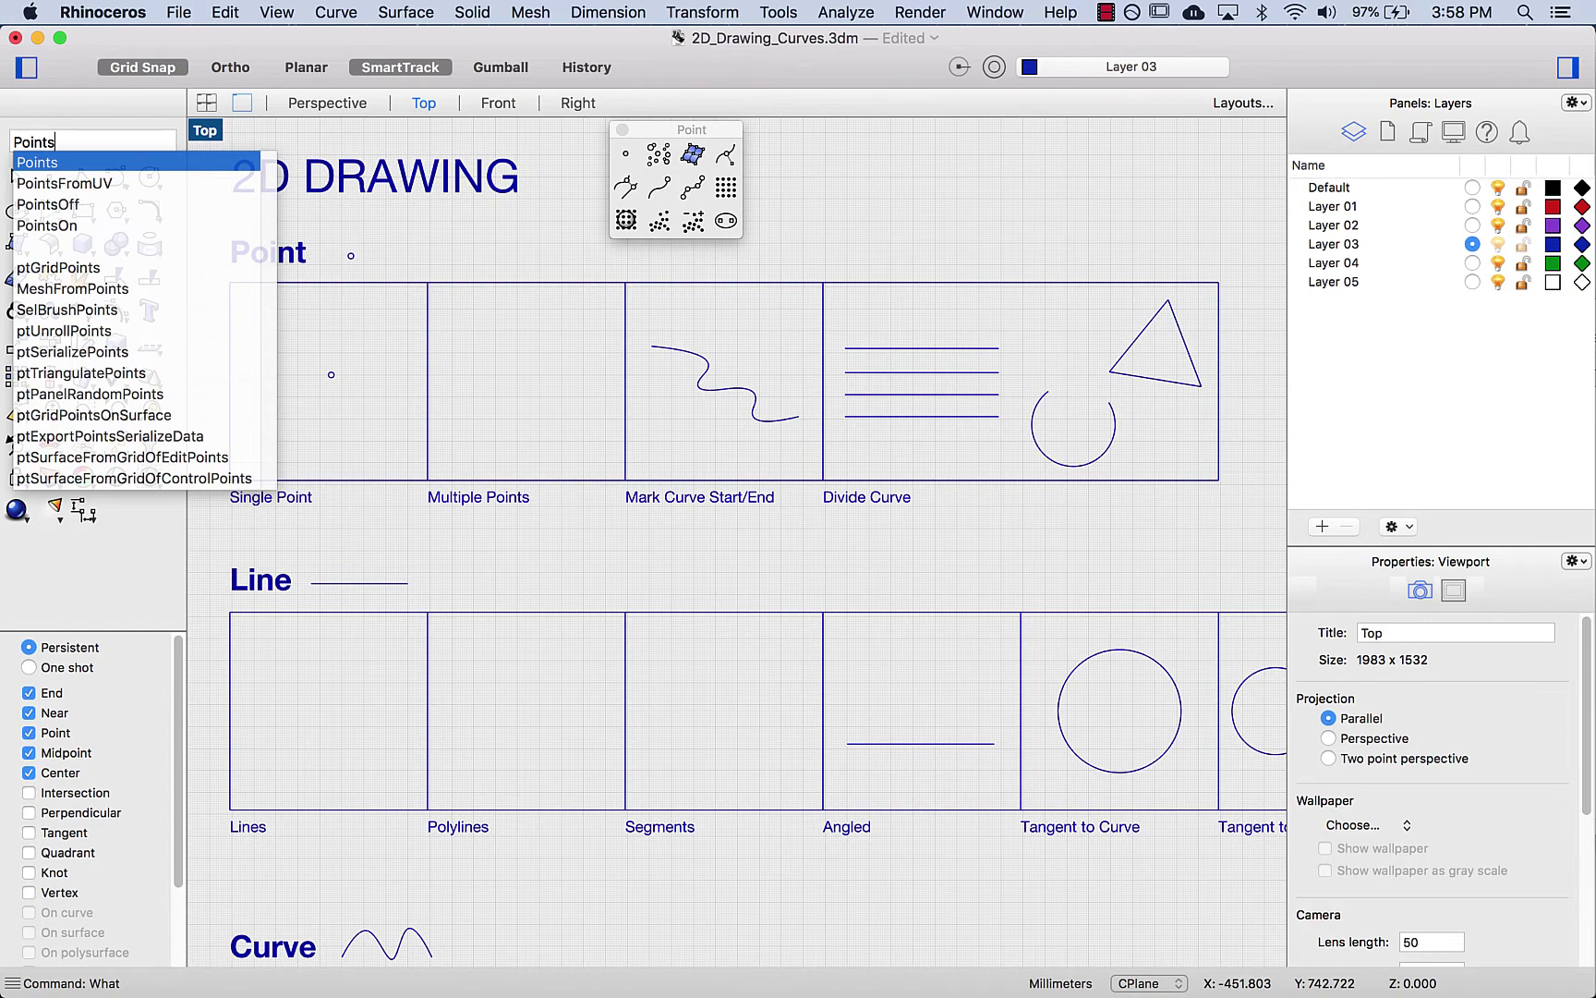
pyautogui.press('Return')
pyautogui.click(482, 326)
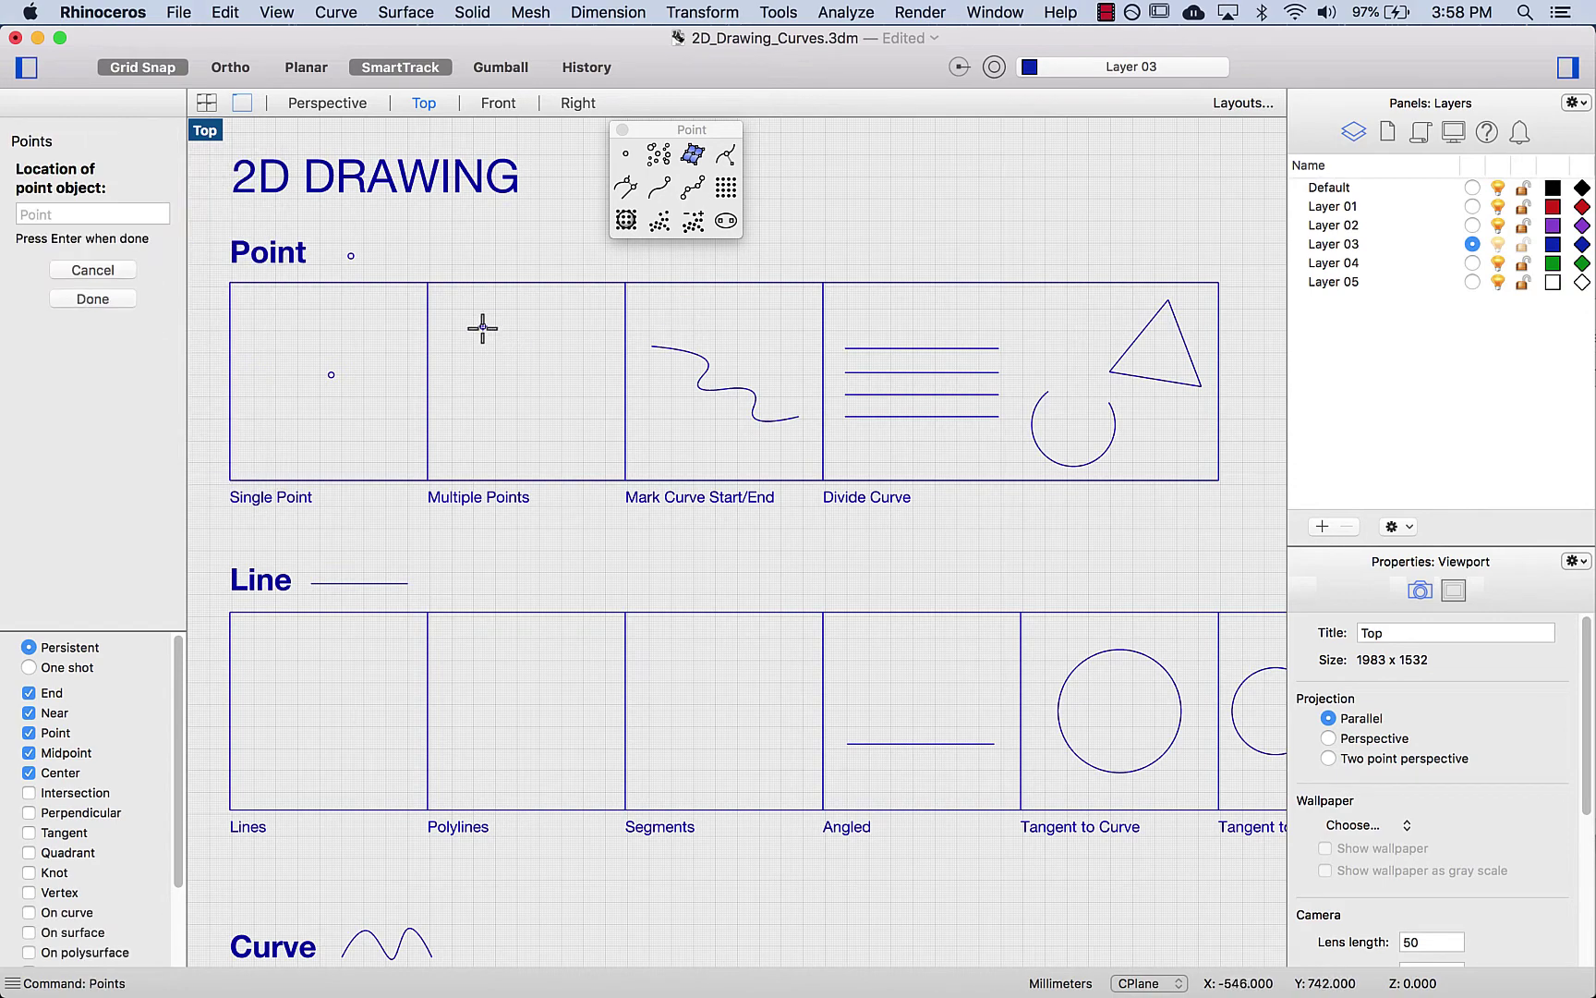
pyautogui.click(496, 357)
pyautogui.click(587, 315)
pyautogui.click(597, 382)
pyautogui.click(520, 445)
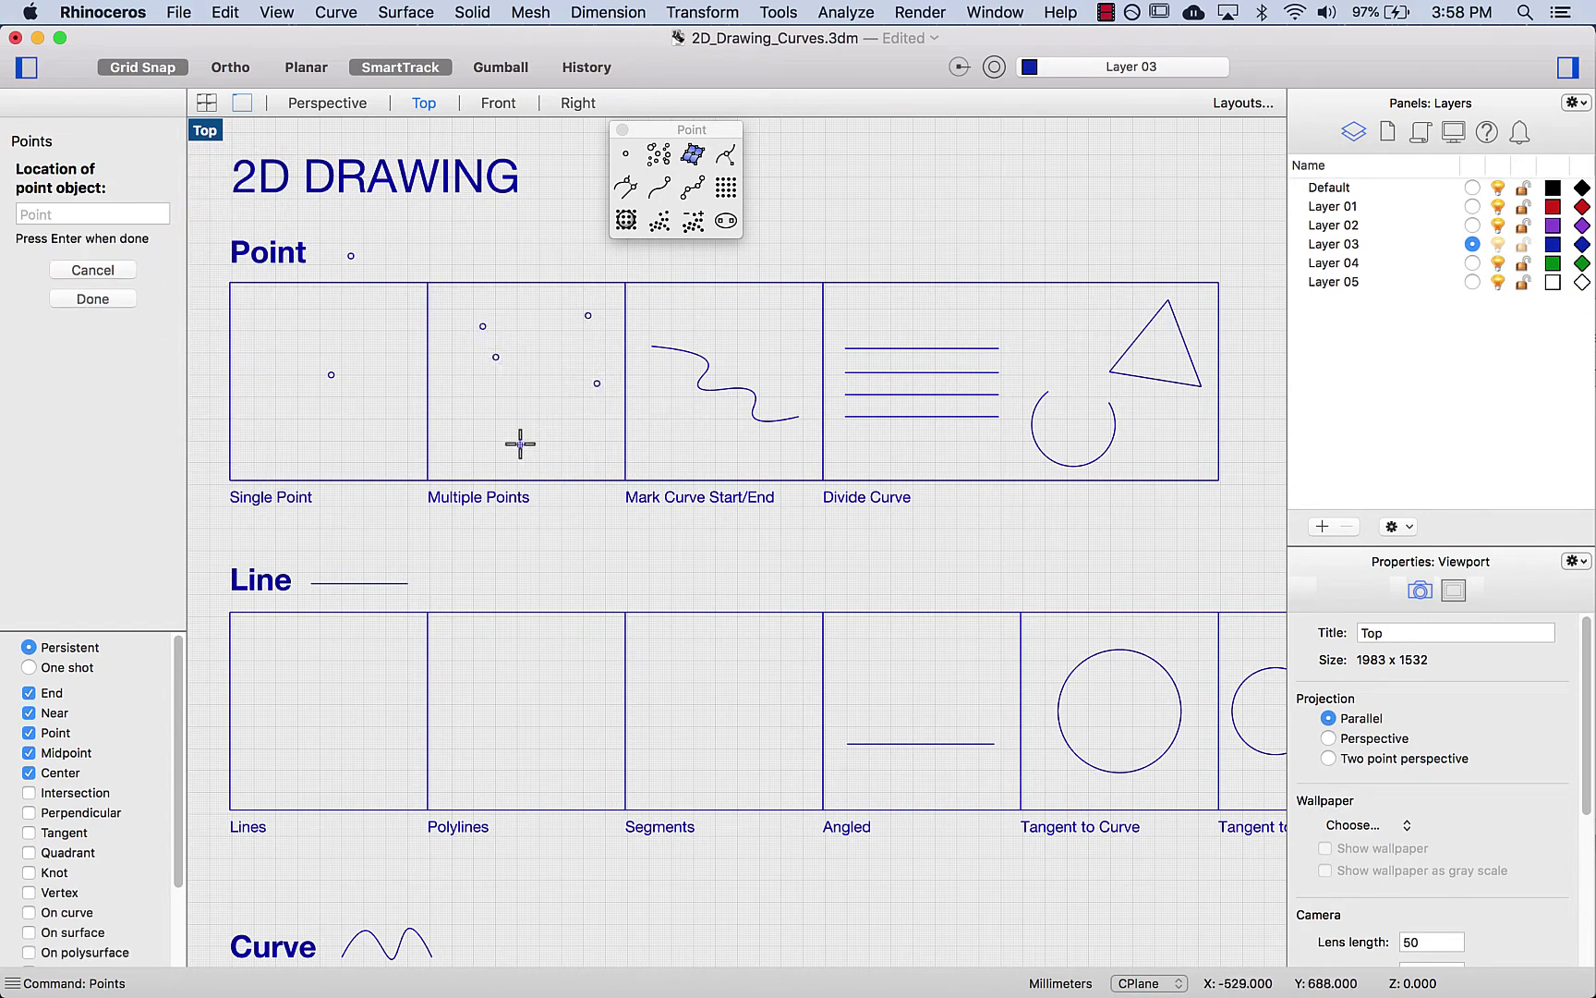
pyautogui.click(474, 427)
pyautogui.press('Return')
# Step: Select the wavy curve in the Mark Curve Start/End box and turn off its control points
pyautogui.scroll(5, 559, 432)
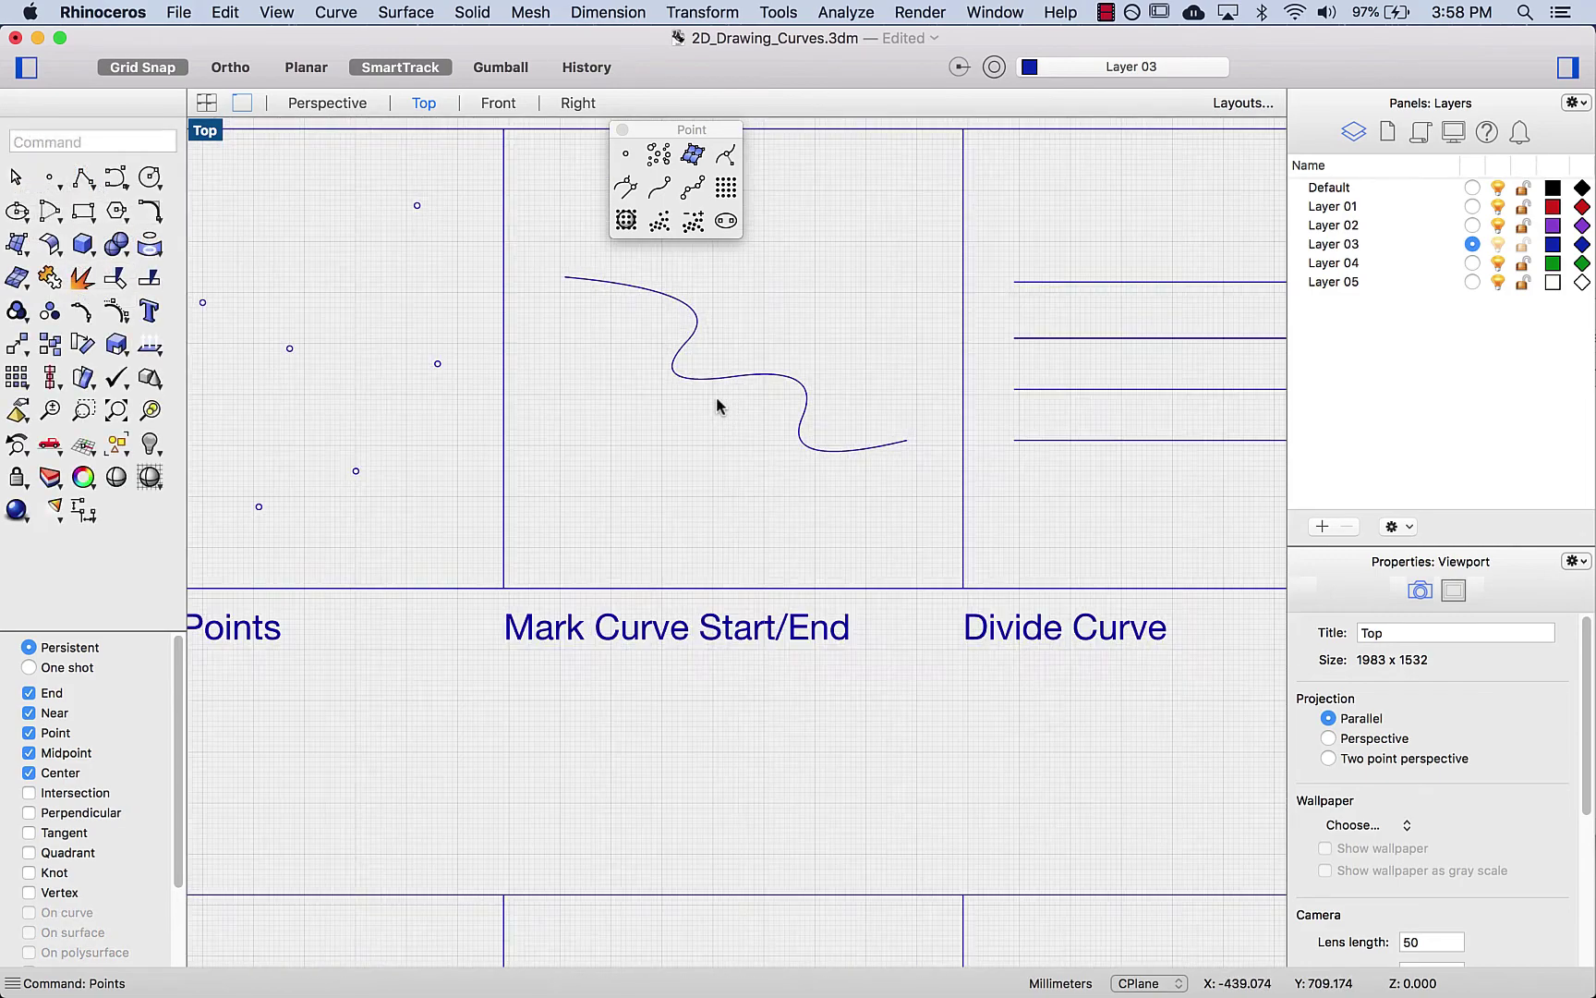
pyautogui.moveTo(720, 431); pyautogui.dragTo(719, 426, button='right')
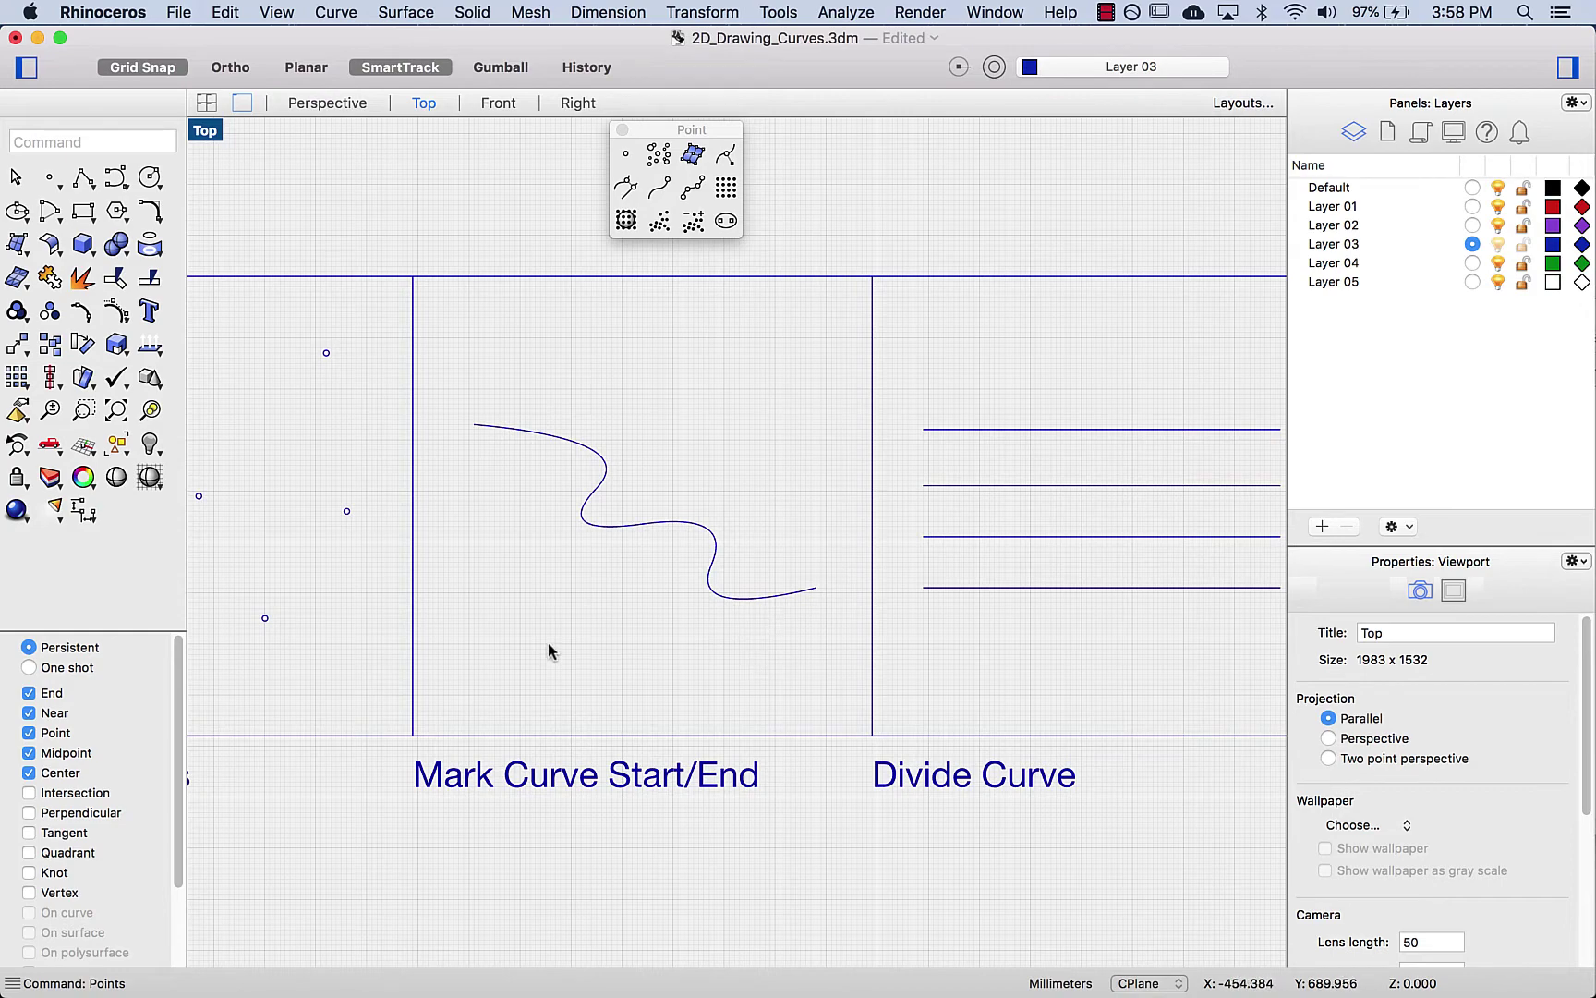
pyautogui.click(609, 527)
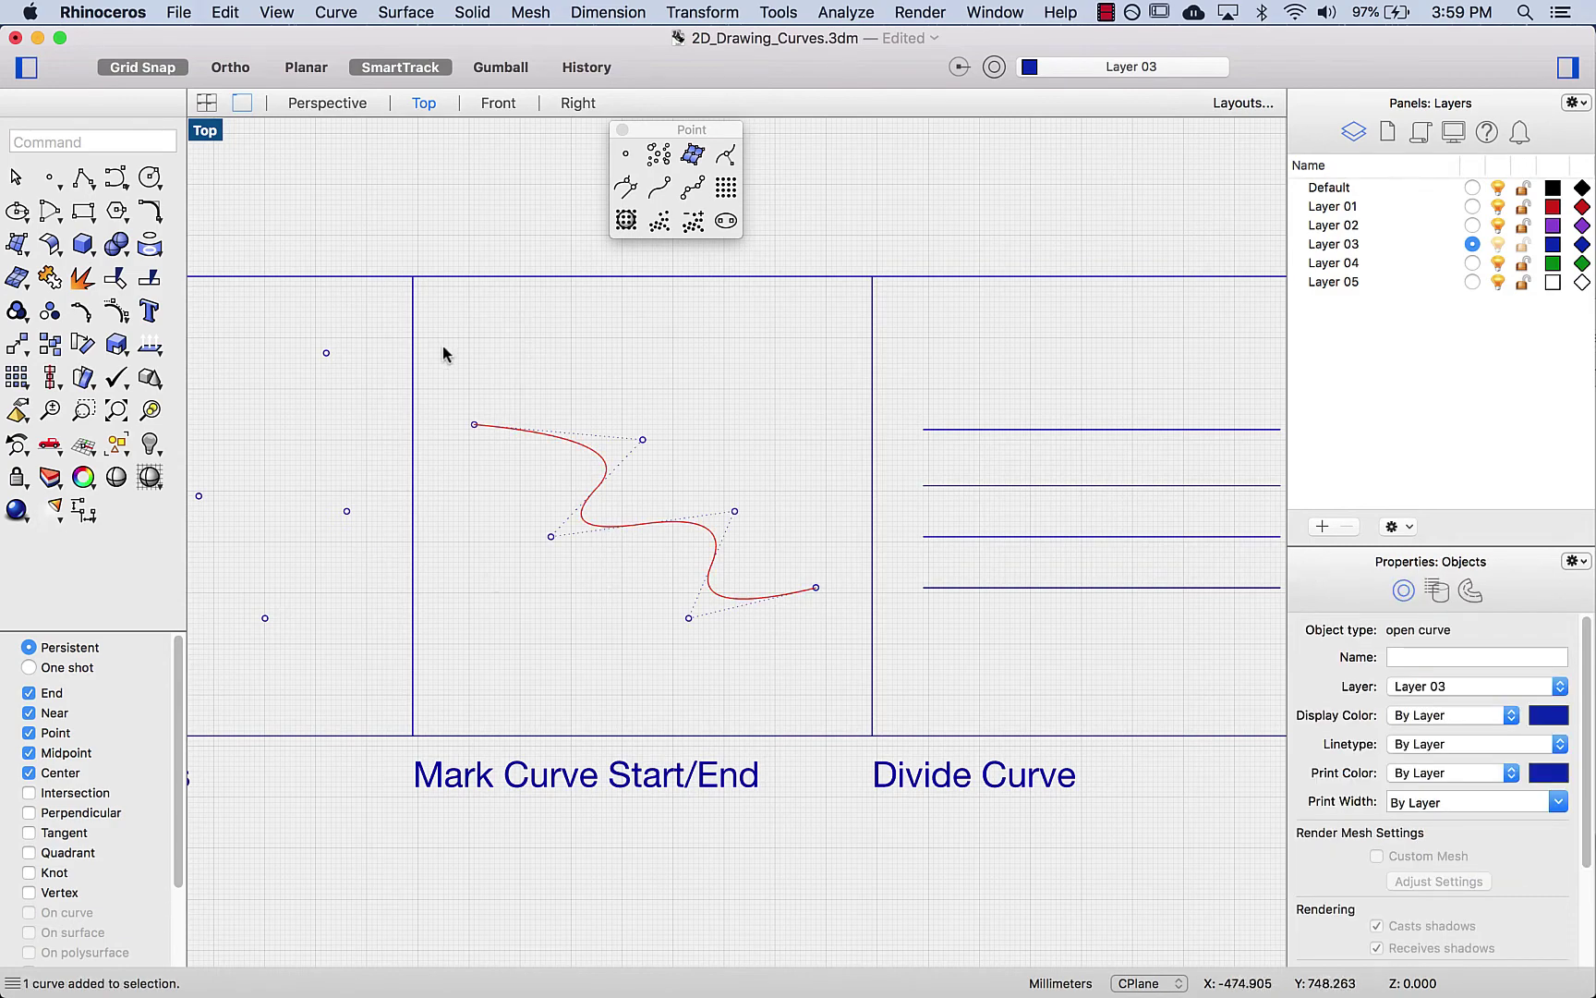
pyautogui.click(123, 319)
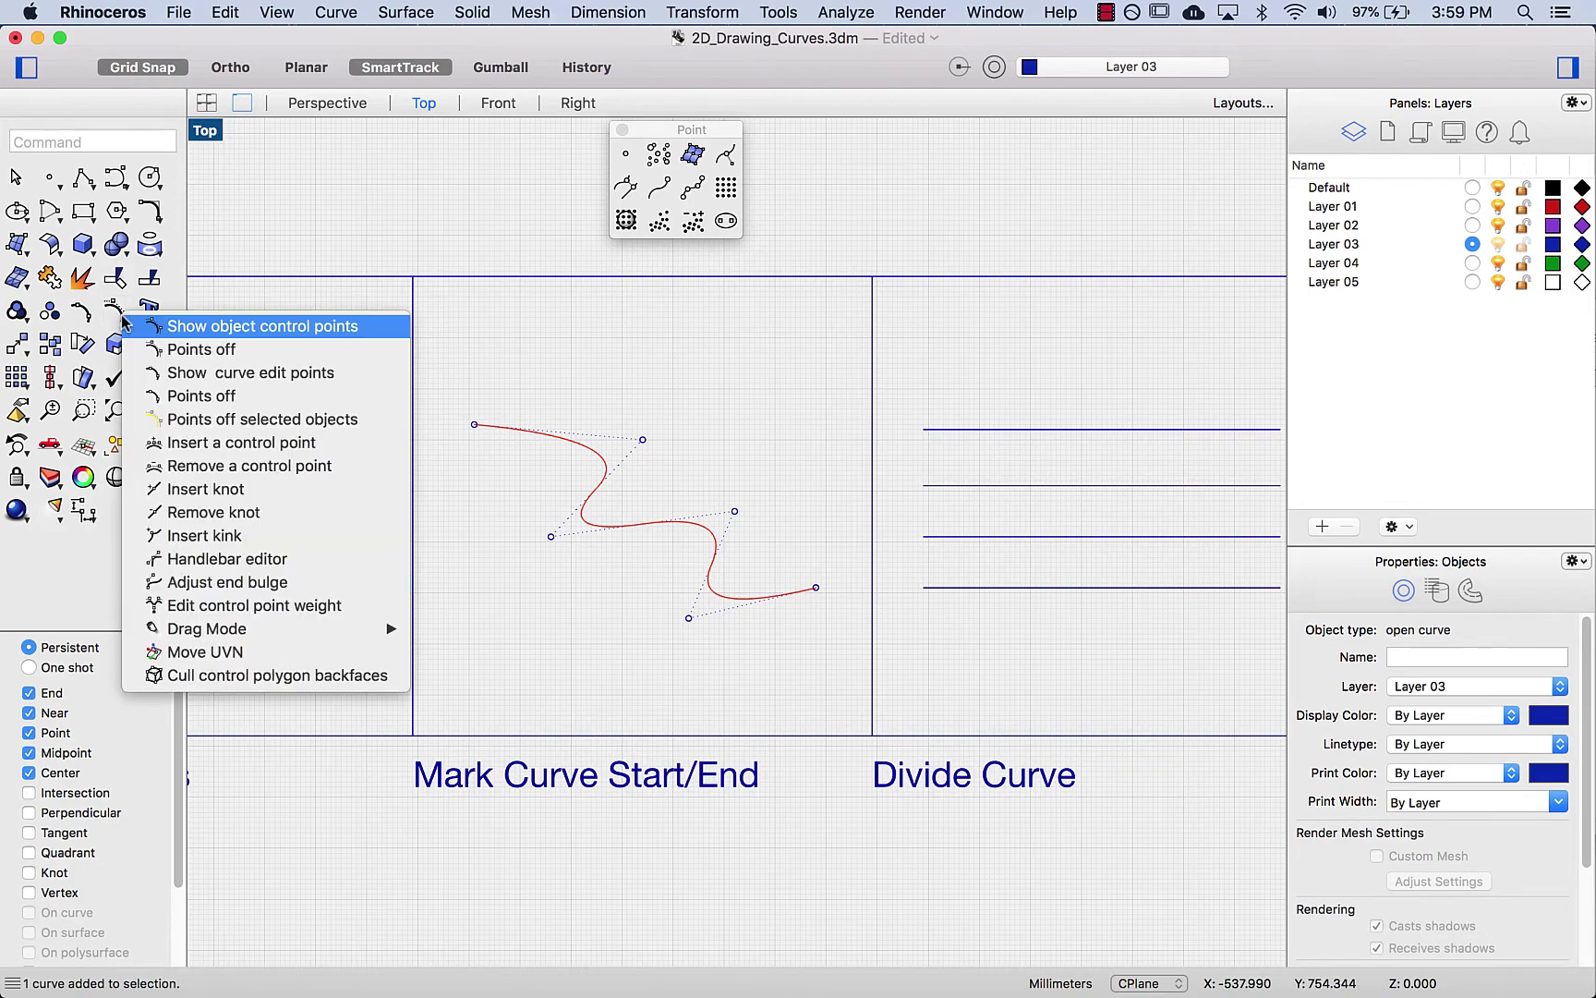
pyautogui.click(140, 349)
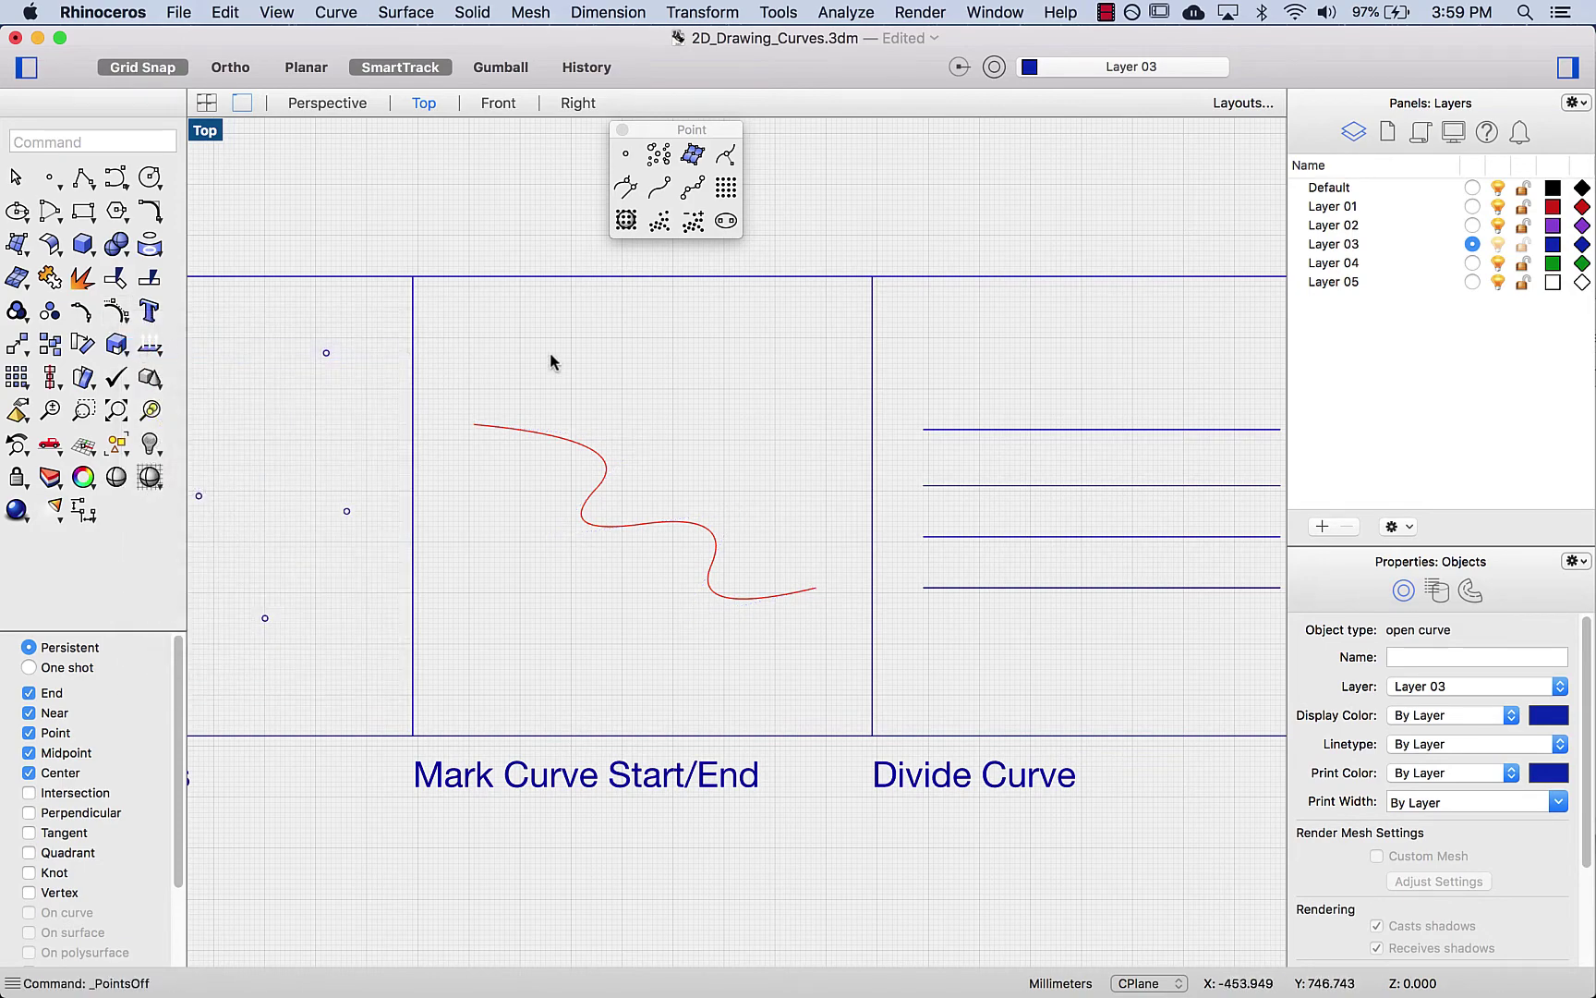
# Step: Mark the end of the selected wavy curve with a point using the CrvEnd command
pyautogui.write('Curveen')
pyautogui.write('d')
pyautogui.press('Down')
pyautogui.press('Down')
pyautogui.press('Down')
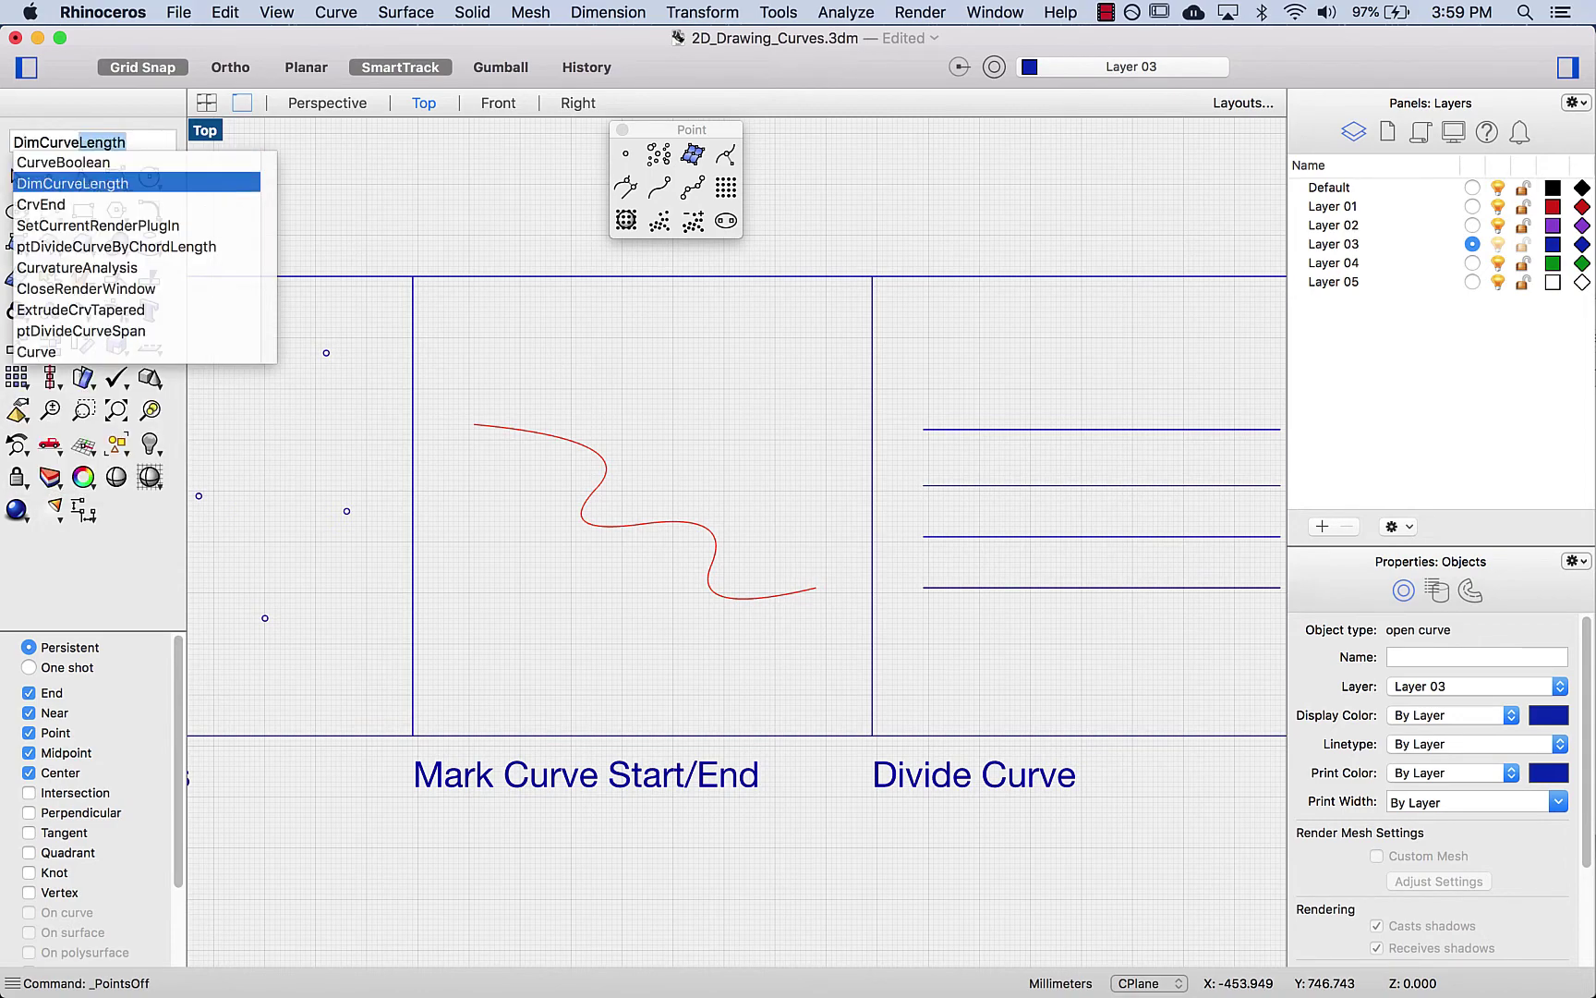
pyautogui.press('Return')
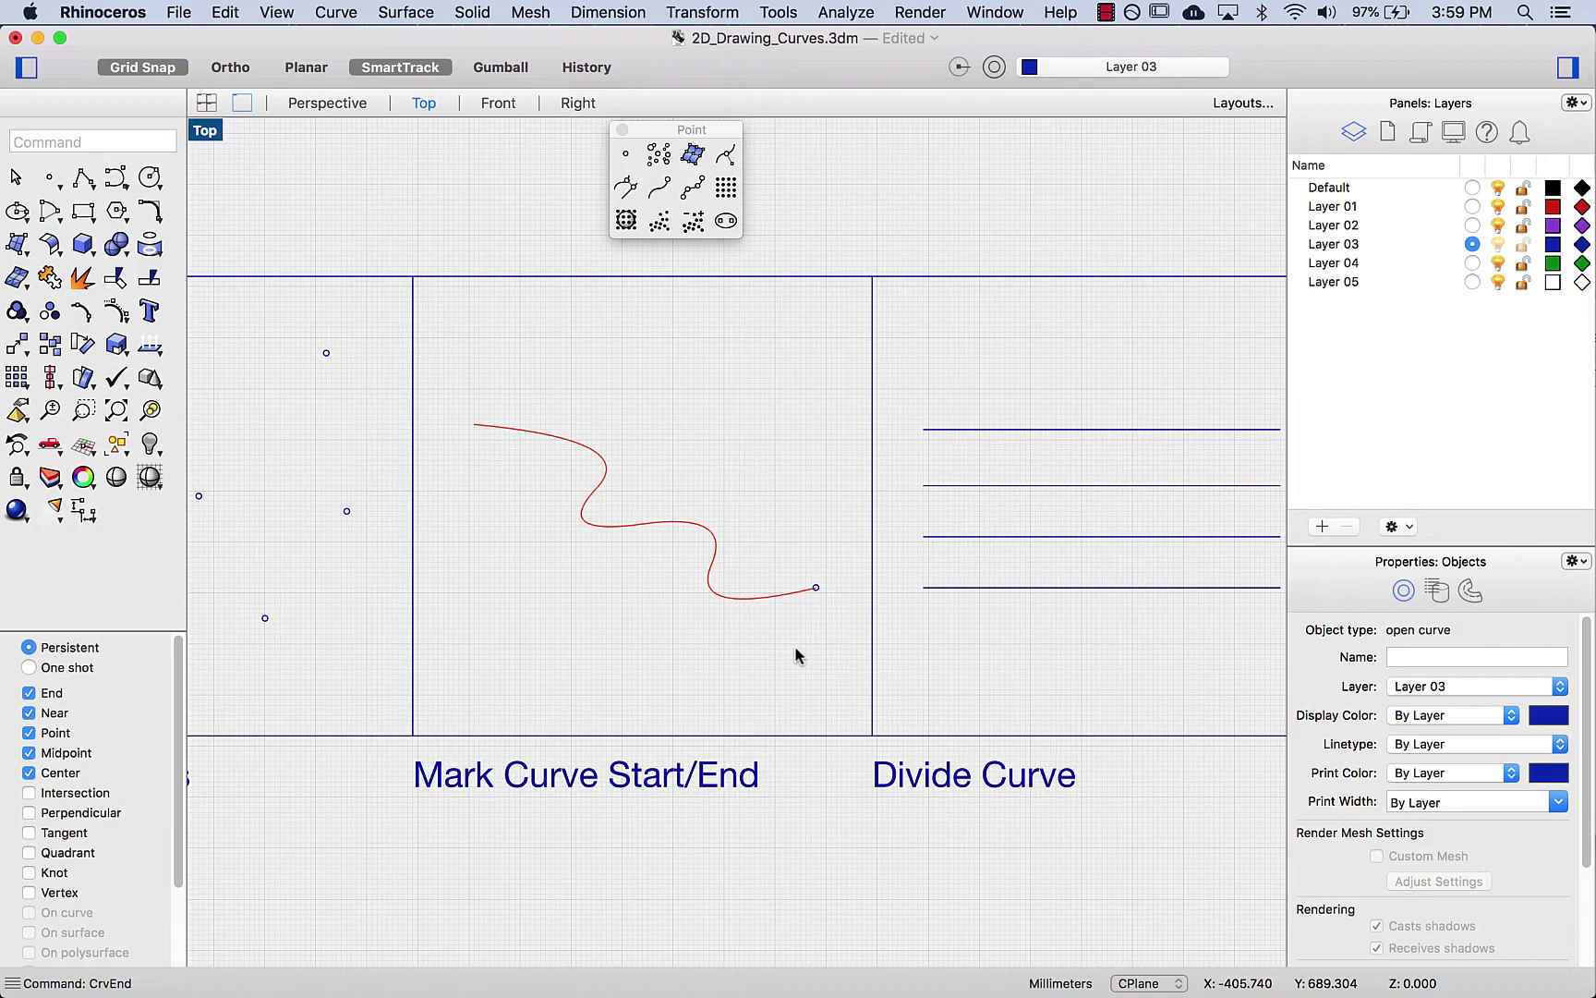
# Step: Mark the start of the same wavy curve with a point using the CrvStart command
pyautogui.write('CrvSeam')
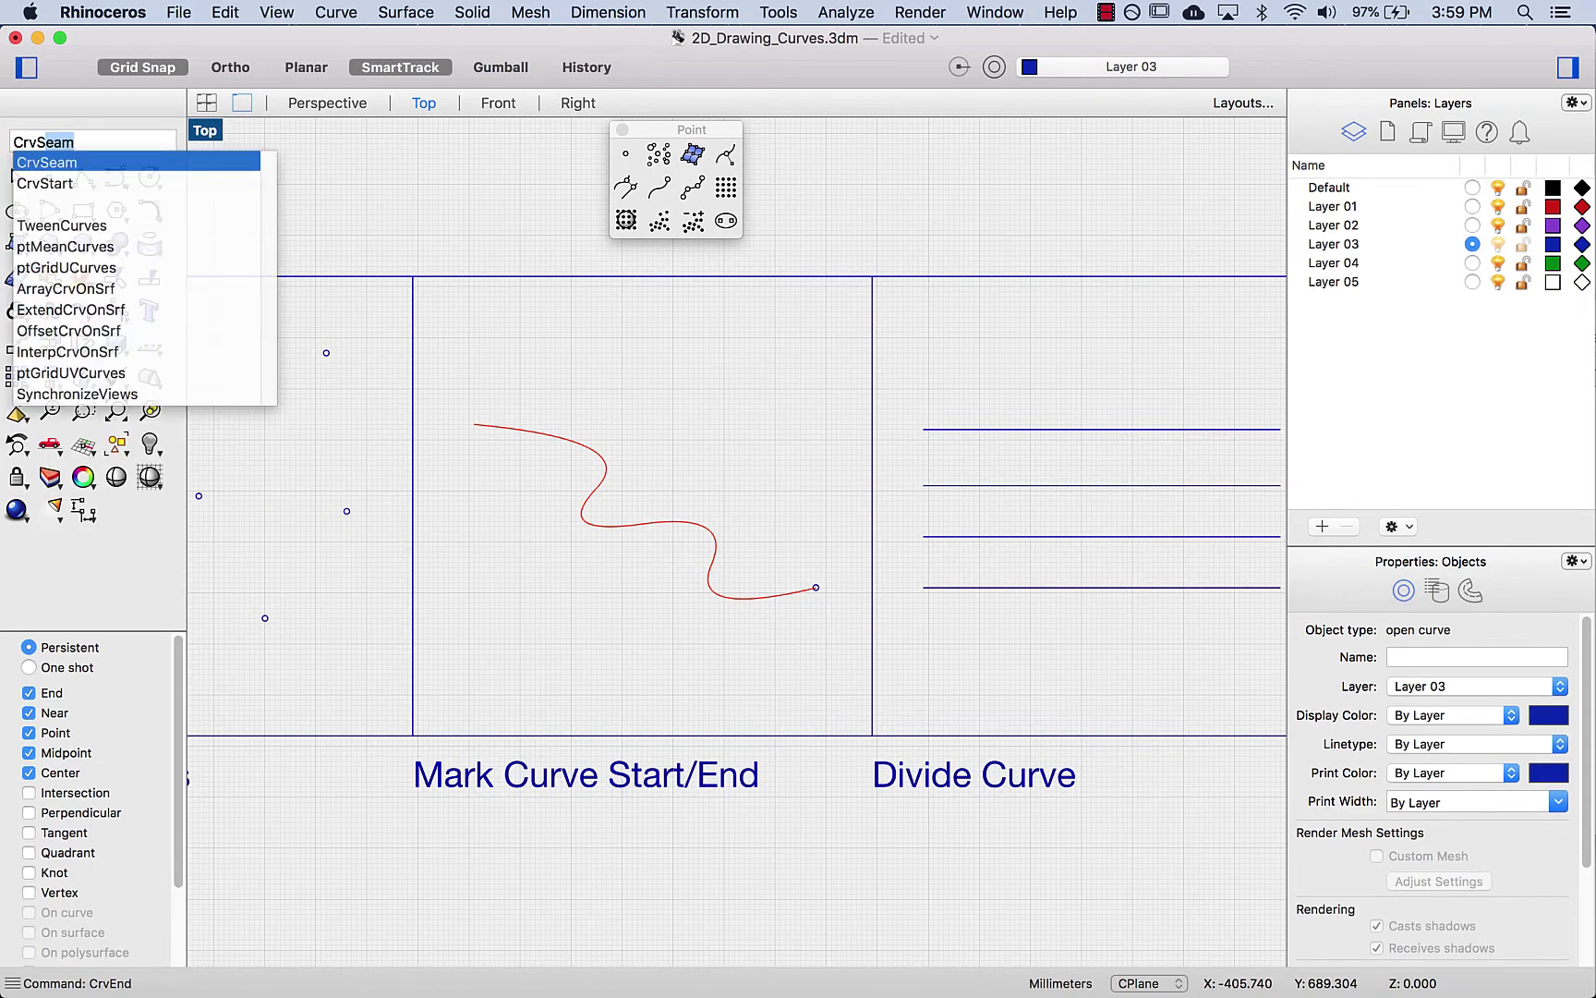
pyautogui.press('Down')
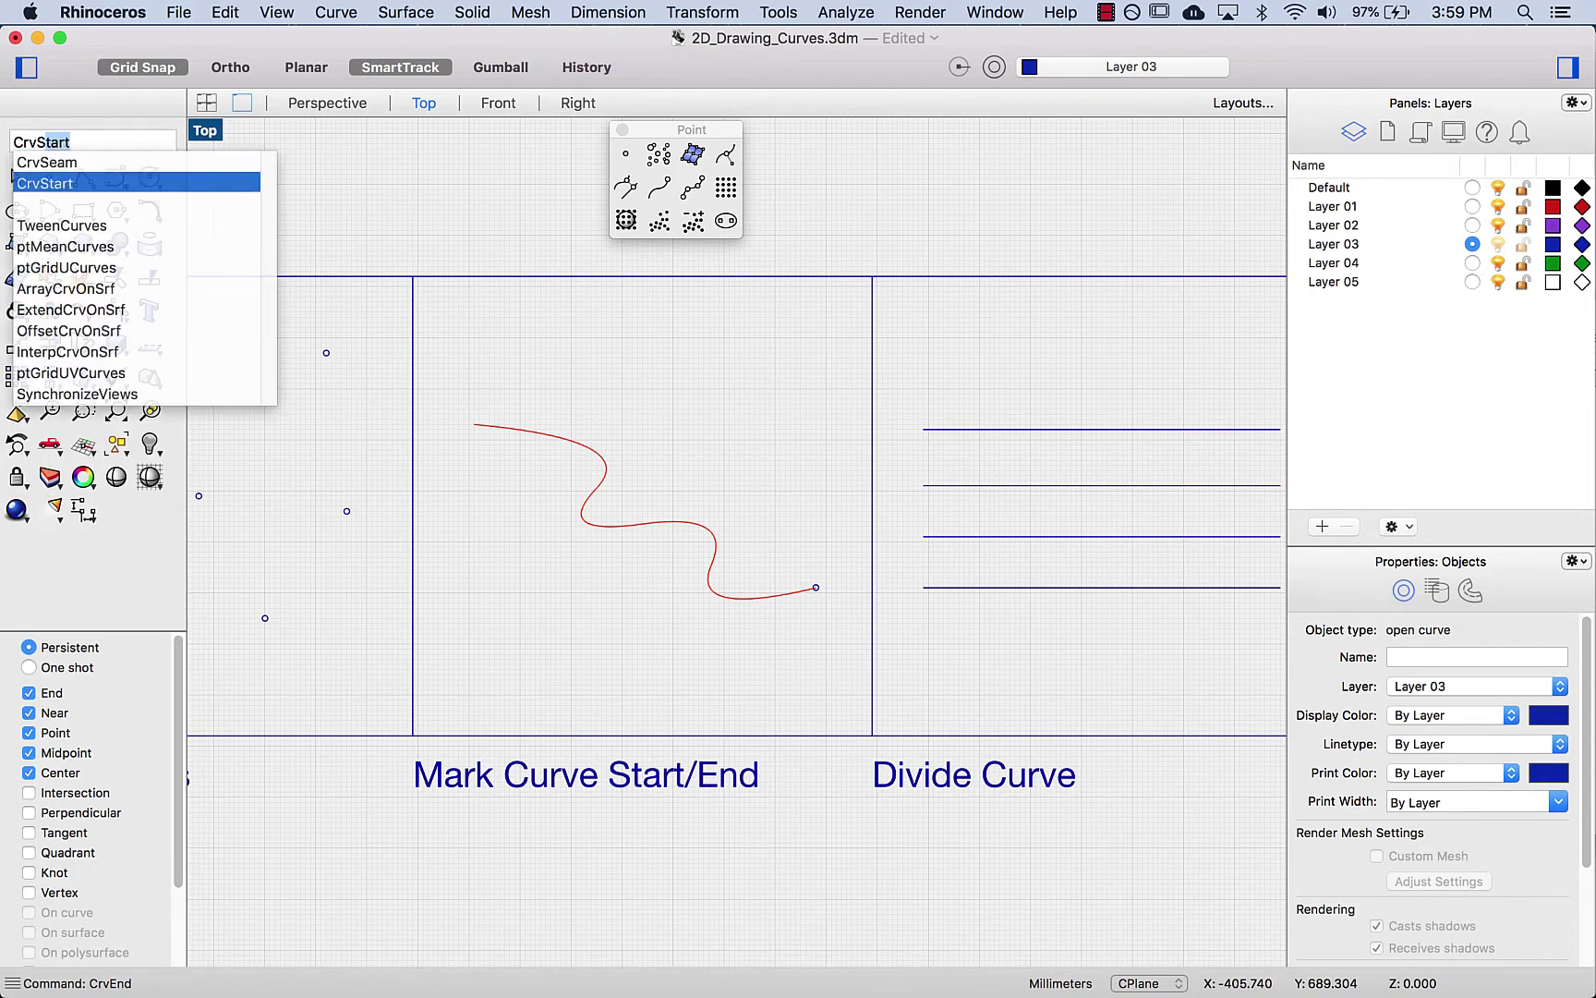
pyautogui.press('Return')
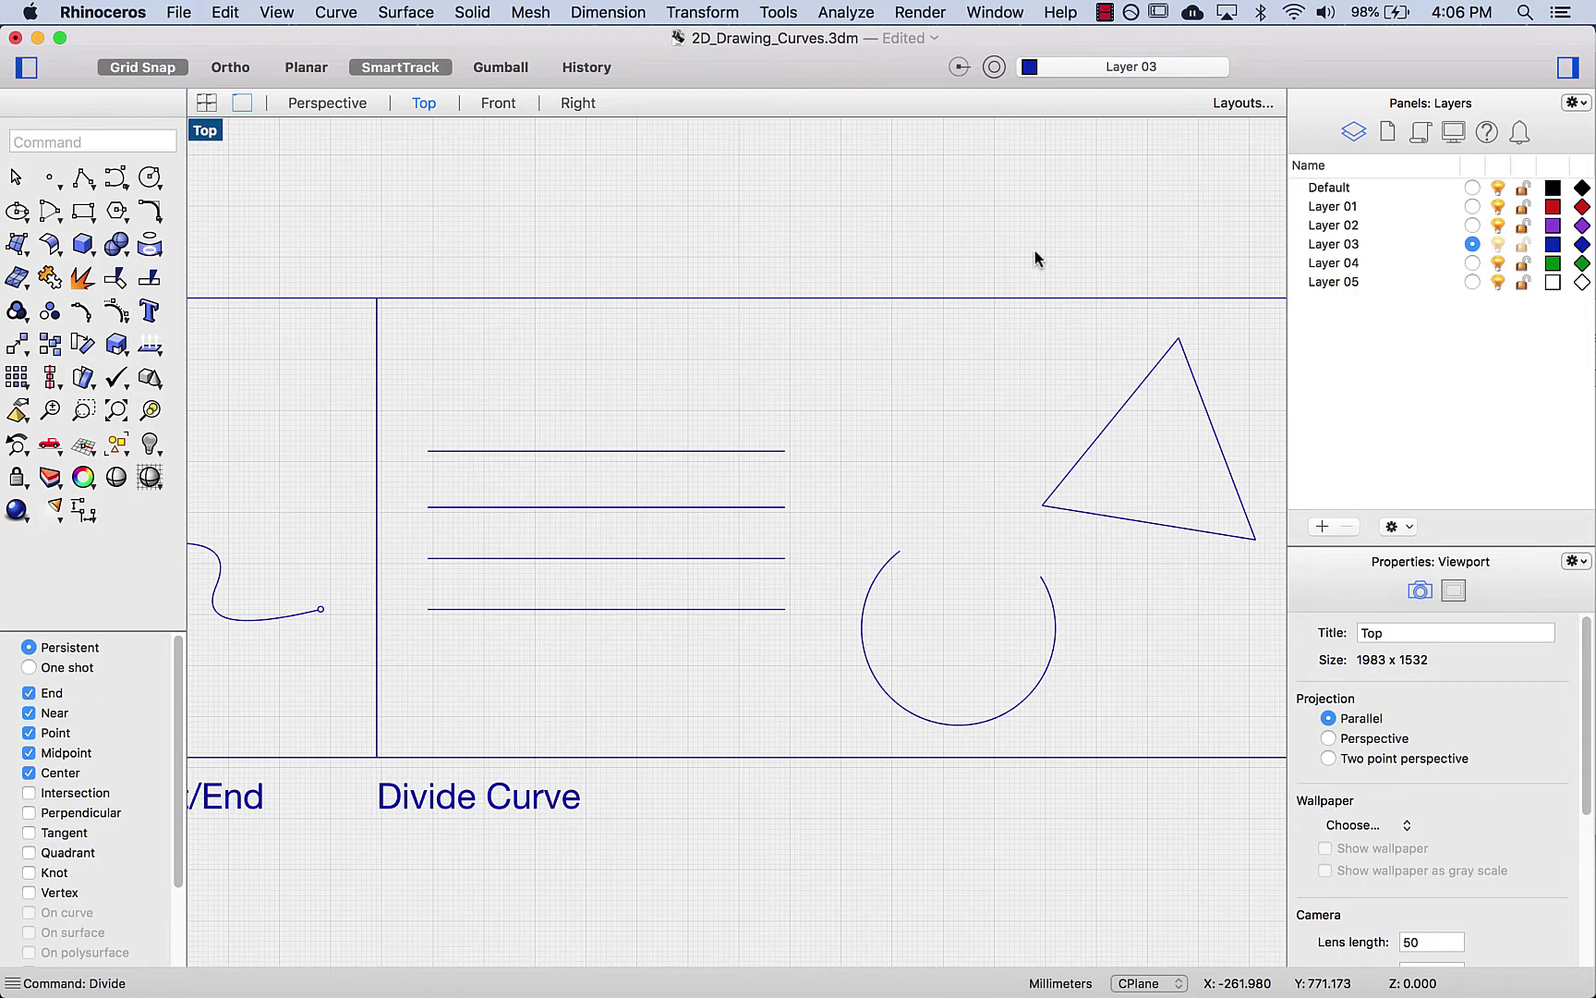
# Step: Divide the uppermost line in the Divide Curve box into 3 segments with its ends marked, and deselect it
pyautogui.scroll(2, 1035, 254)
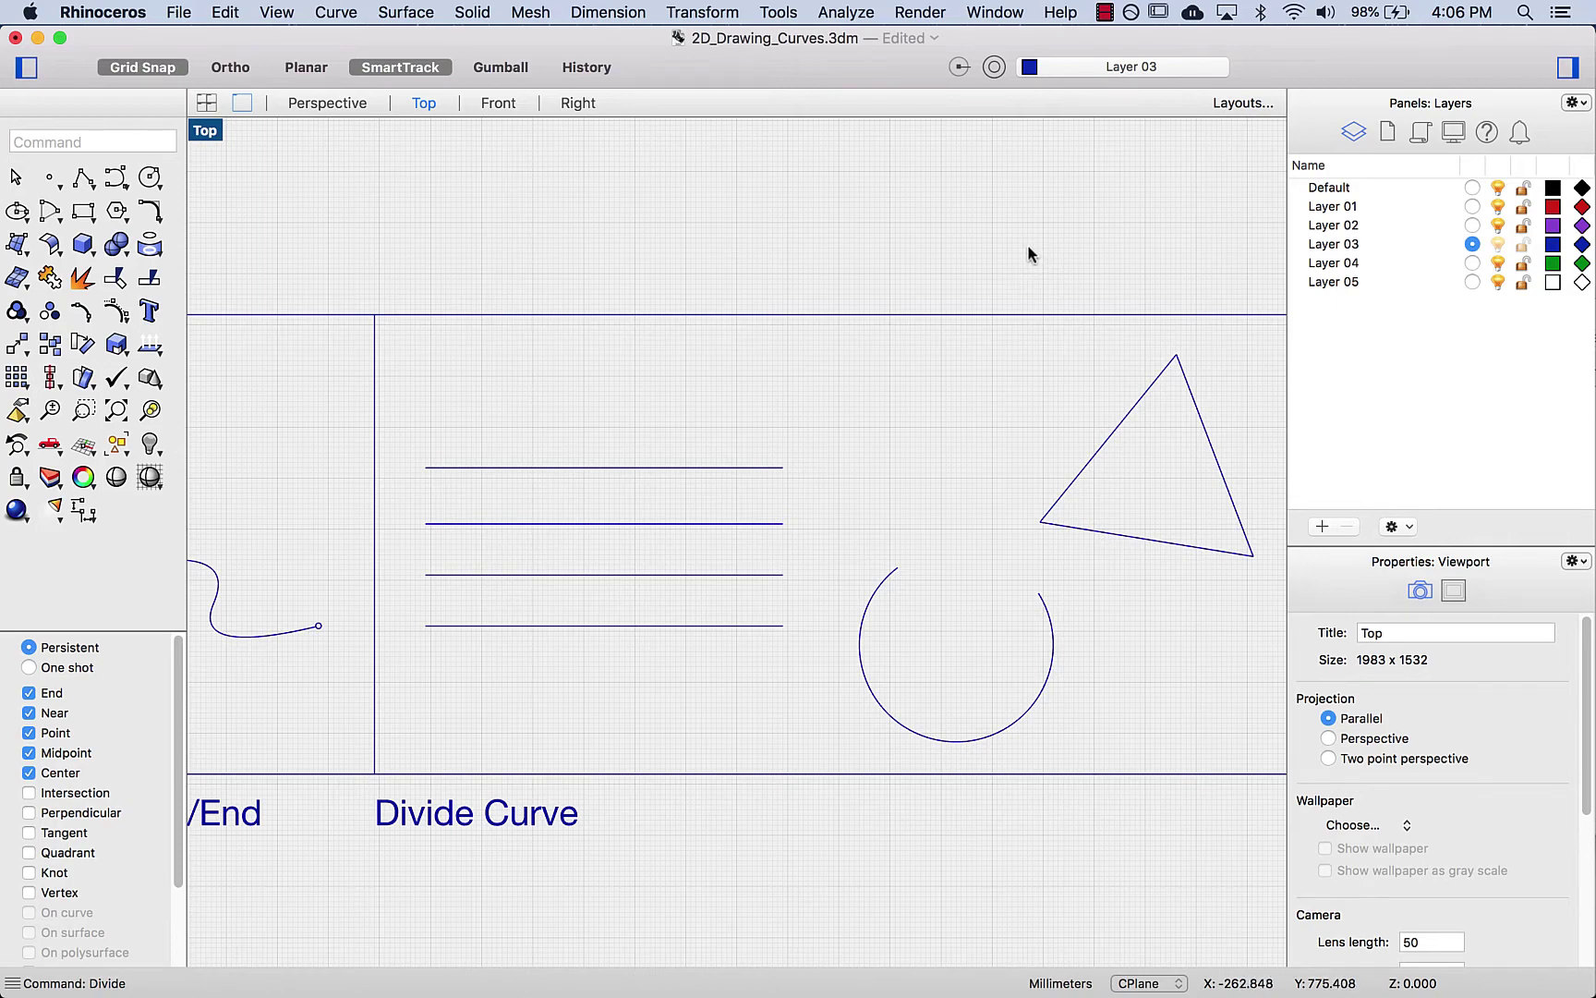
pyautogui.click(757, 468)
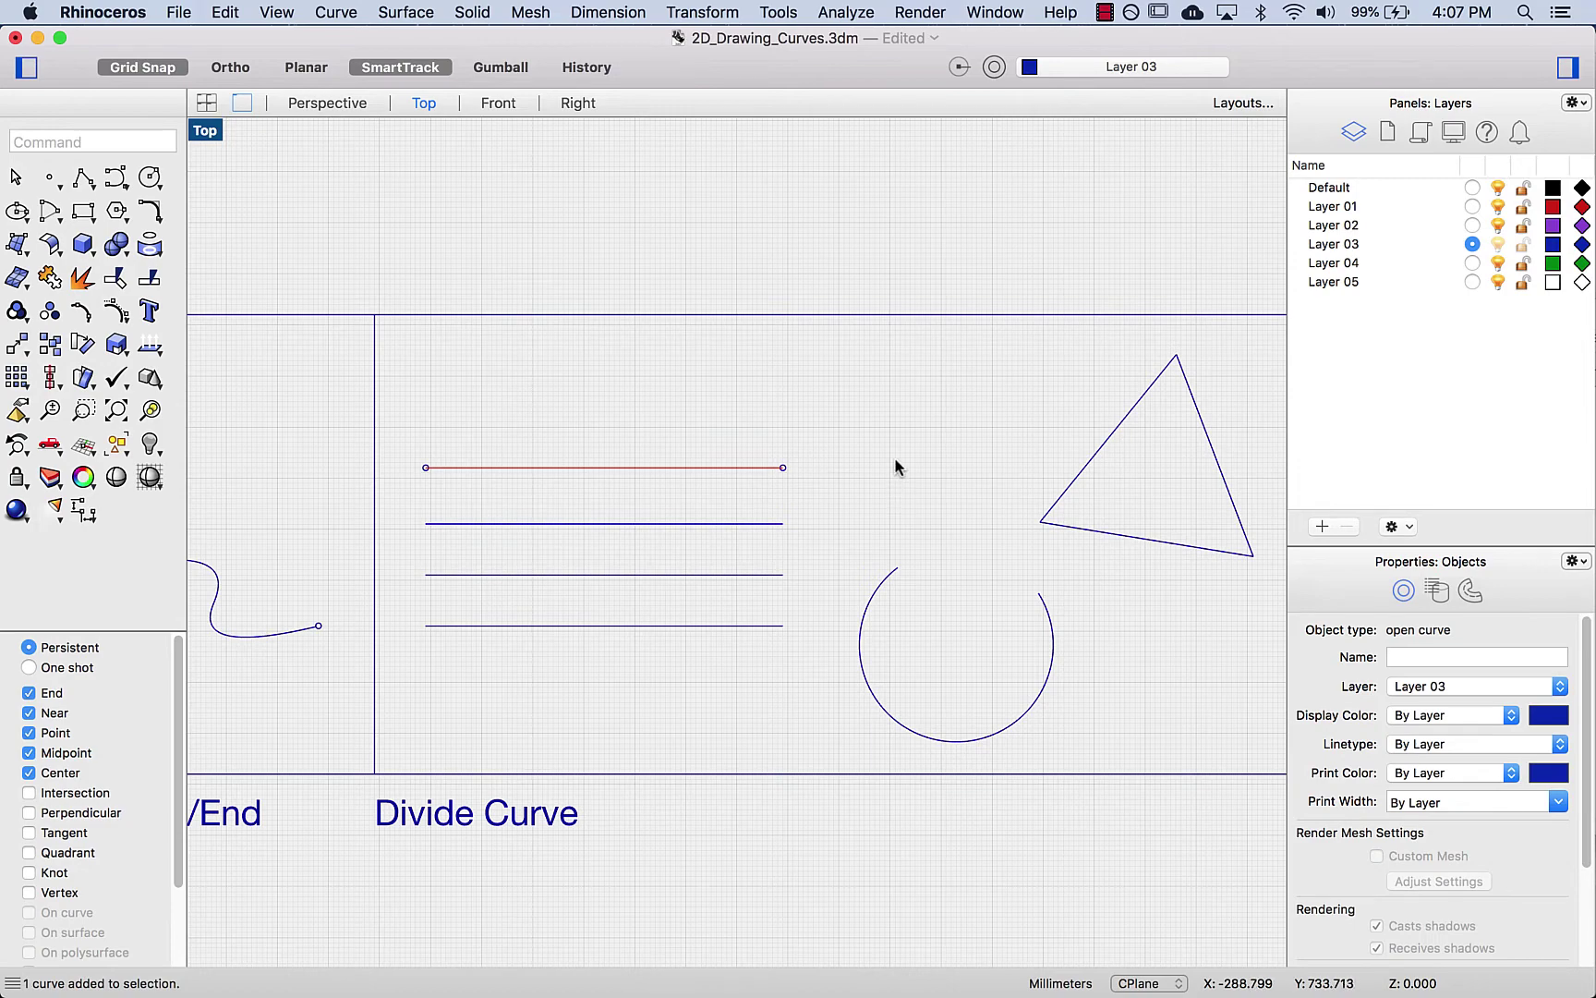
pyautogui.write('Divide')
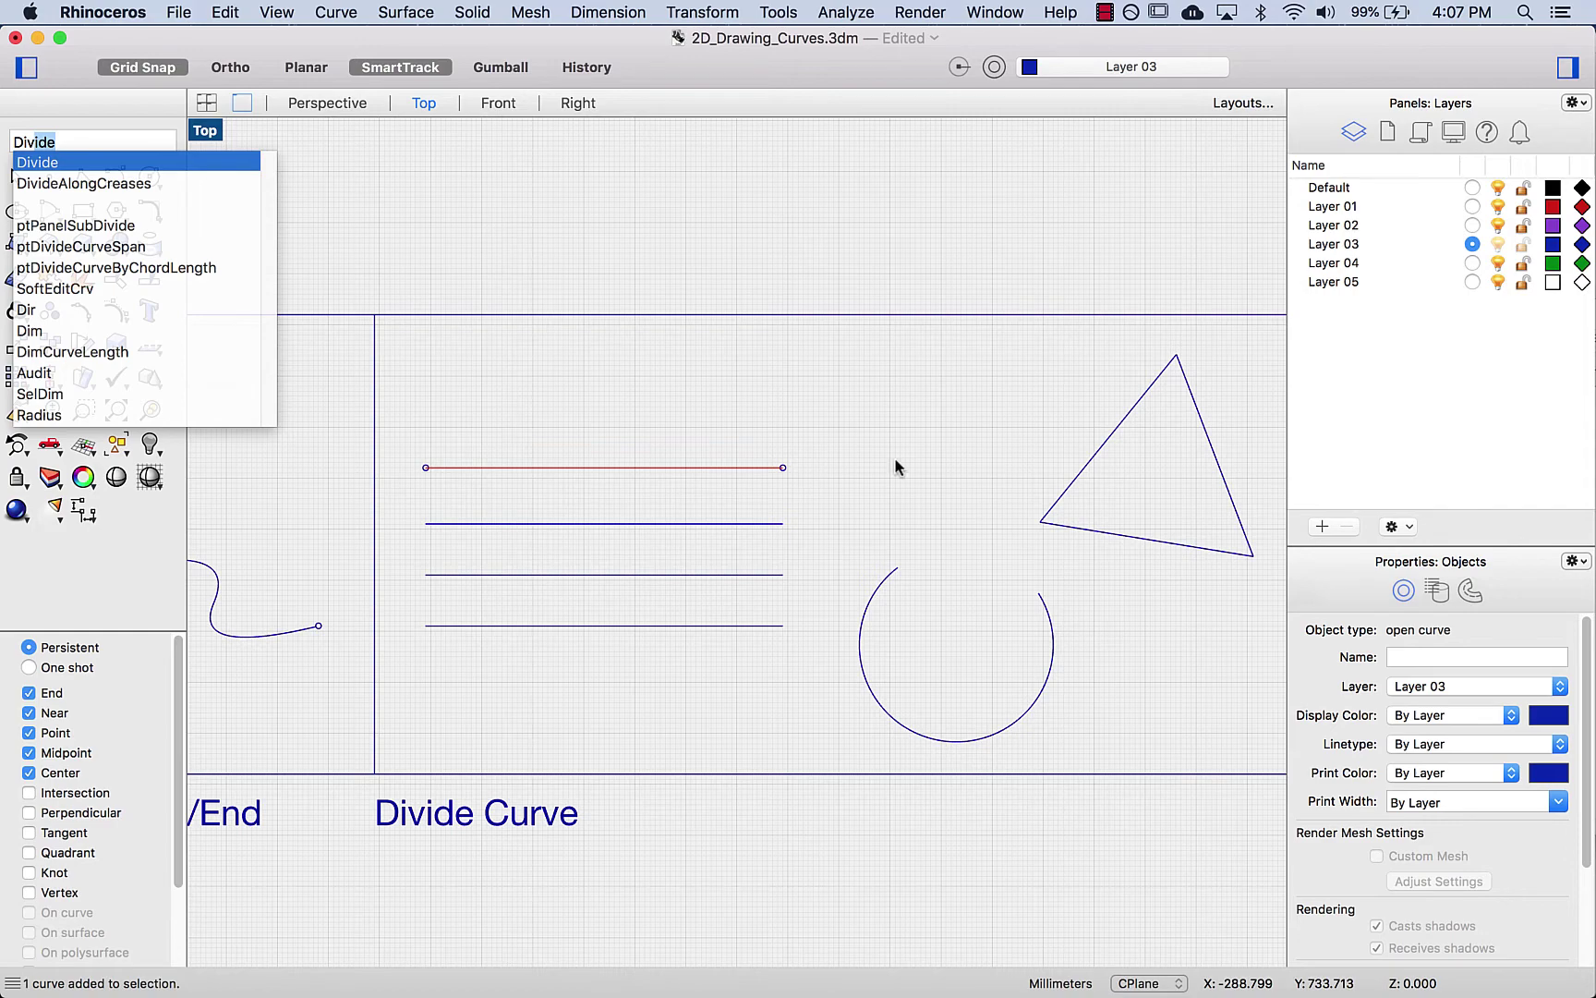
pyautogui.press('Return')
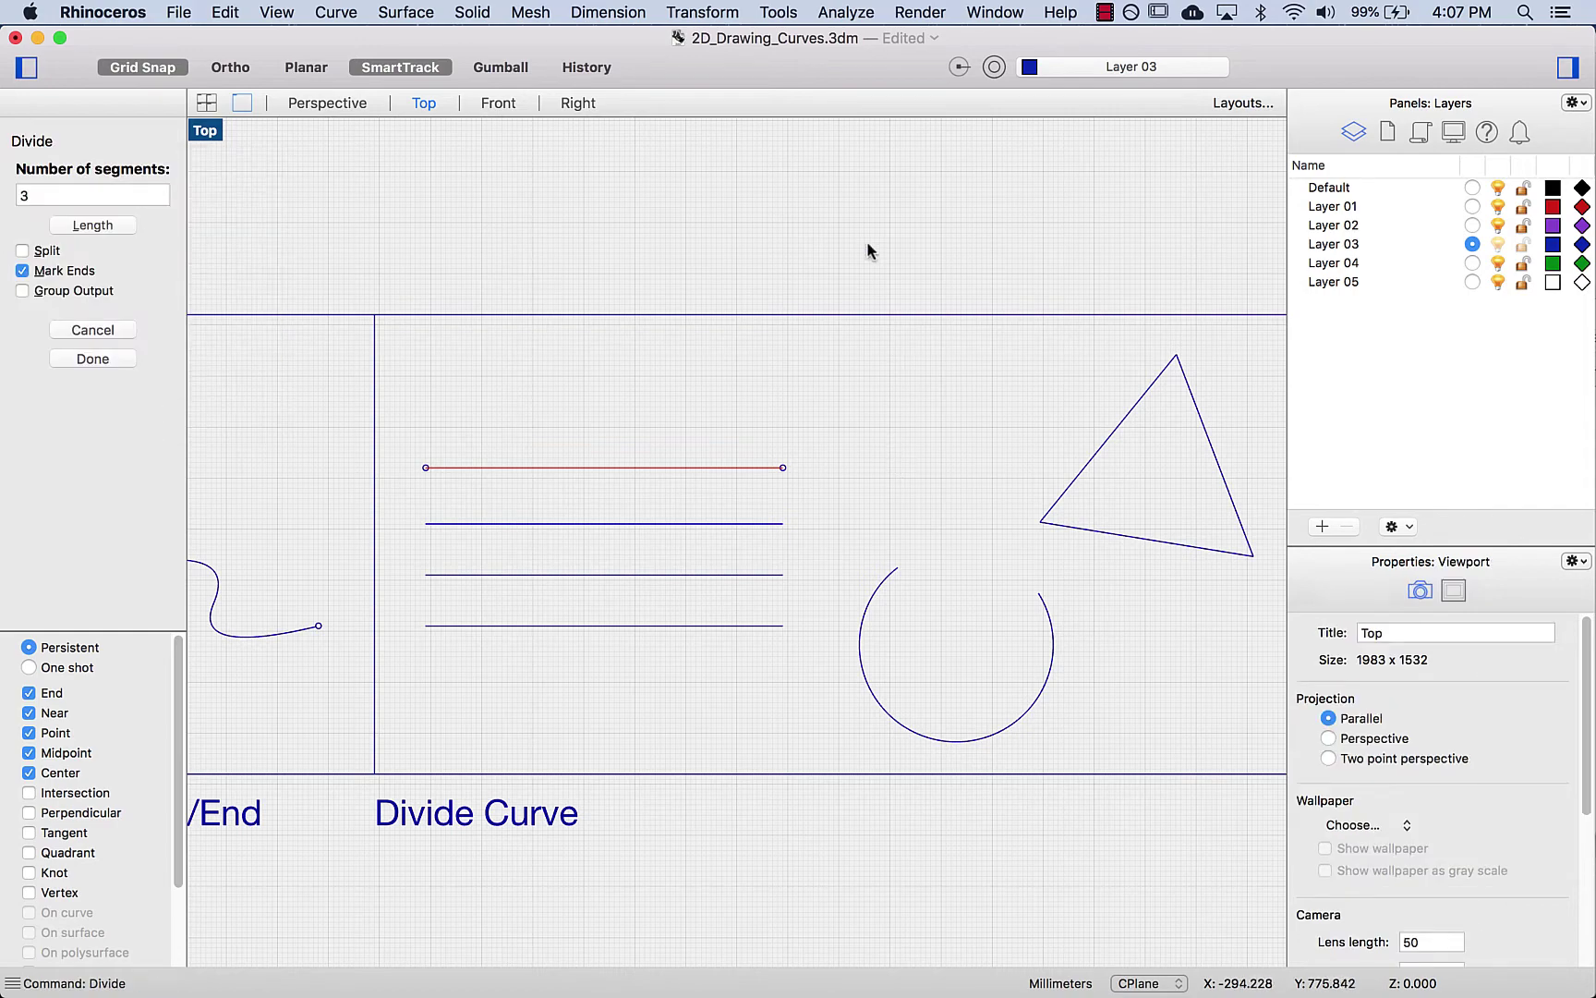
pyautogui.click(81, 195)
pyautogui.click(92, 358)
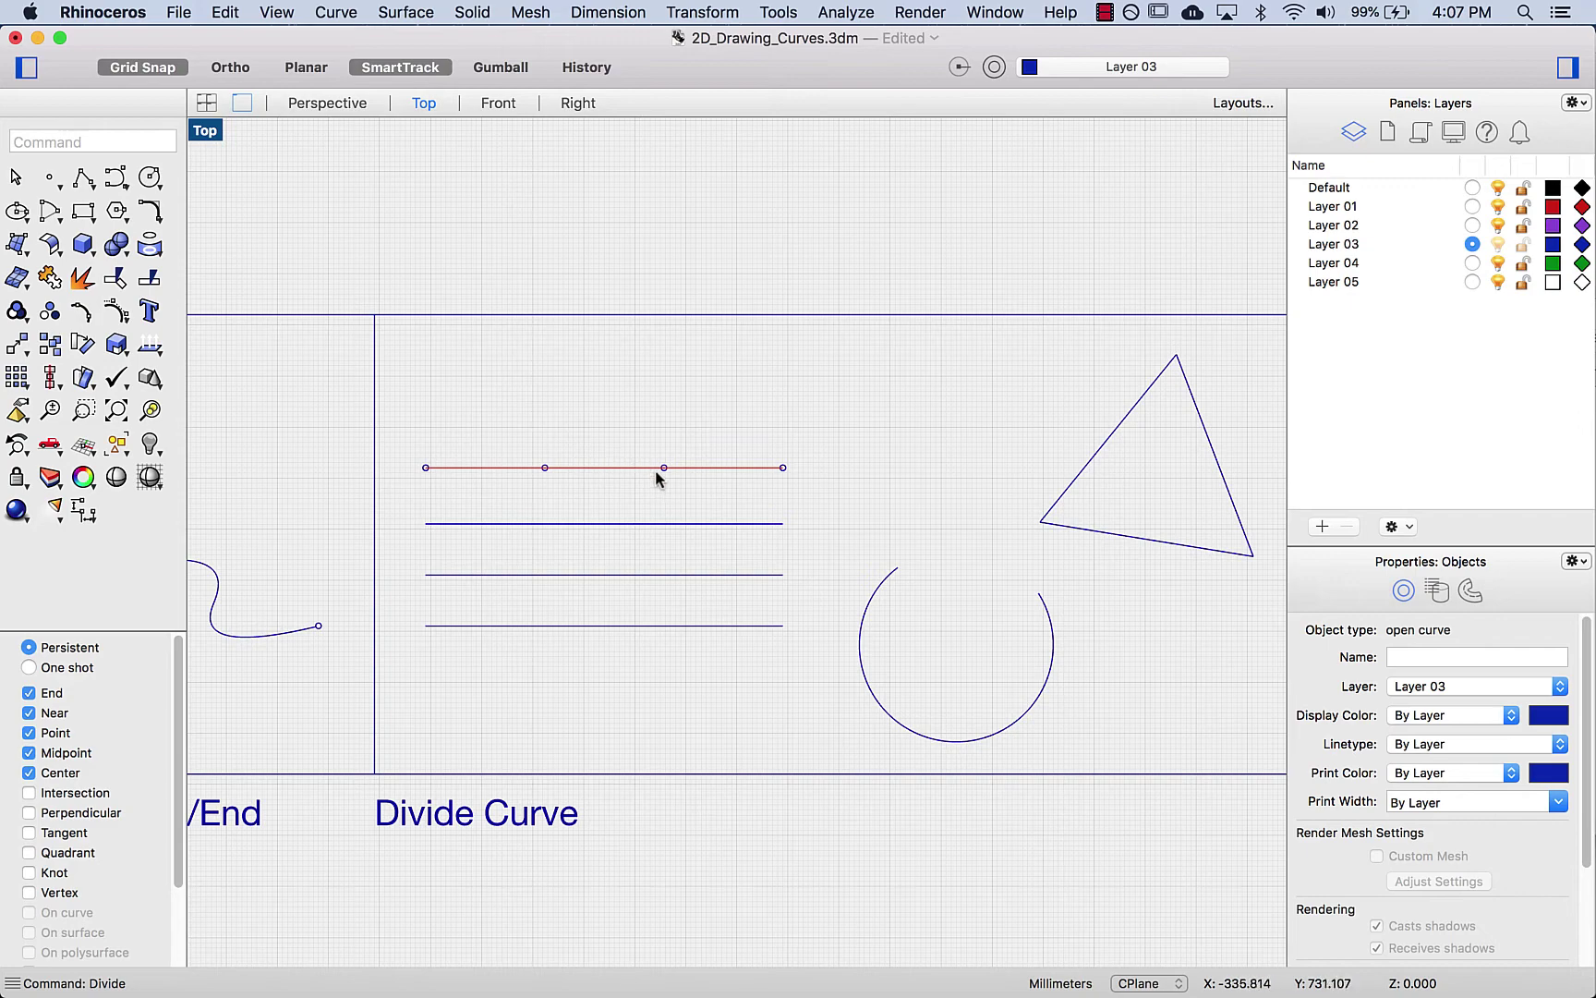
pyautogui.click(814, 418)
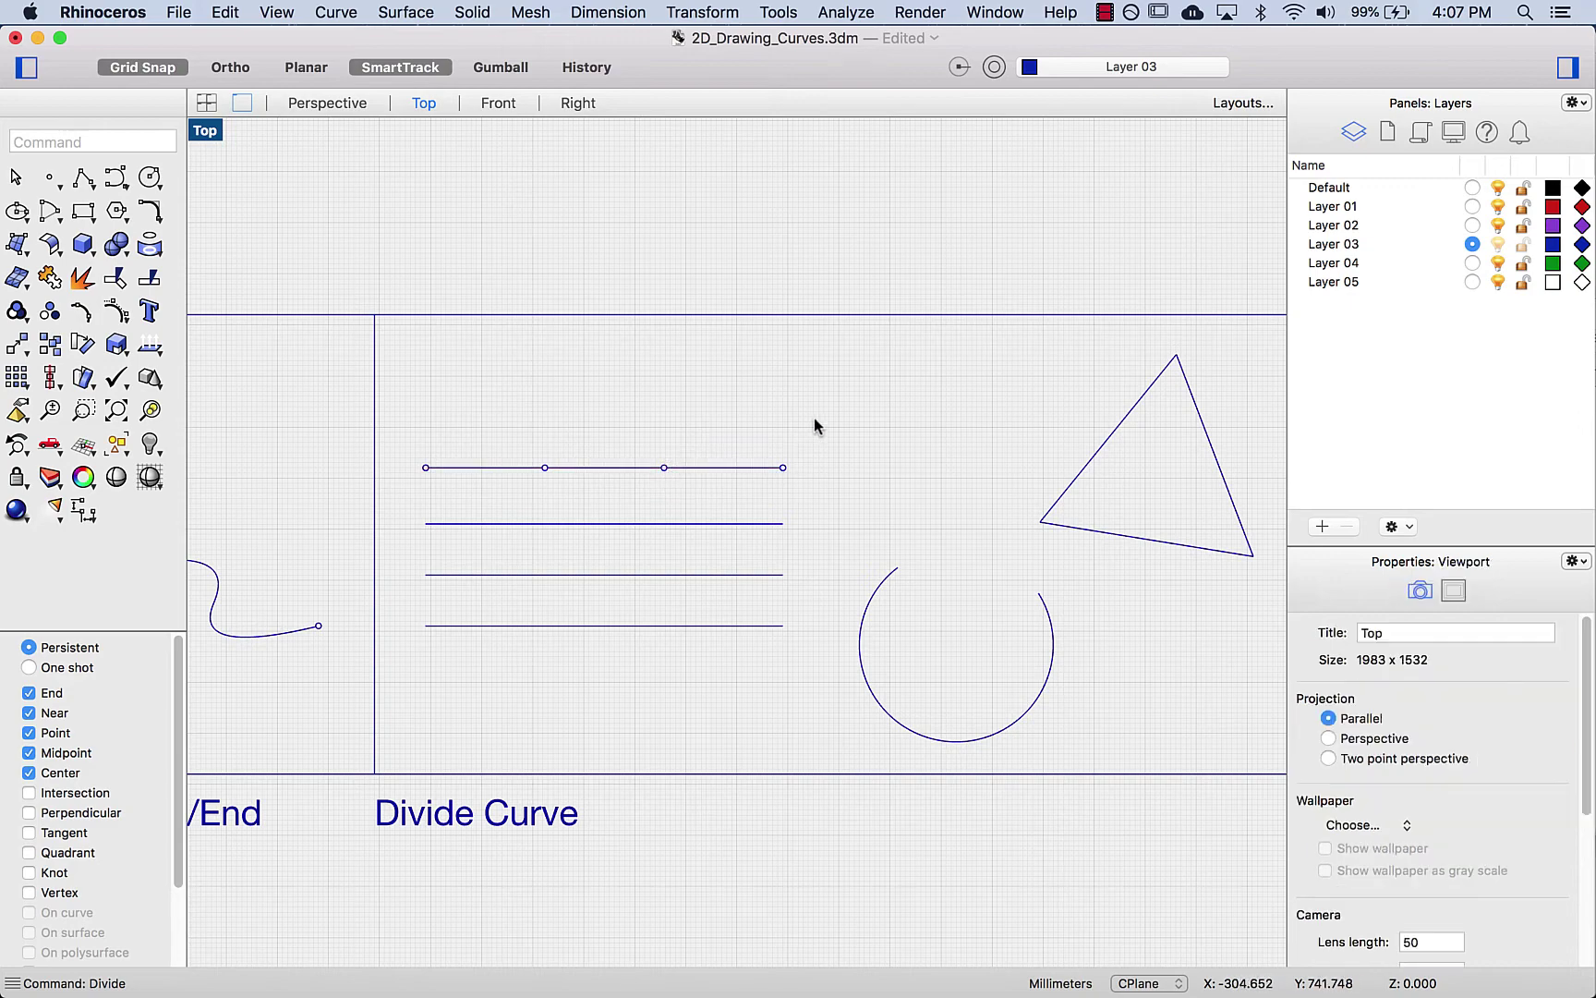
pyautogui.click(784, 468)
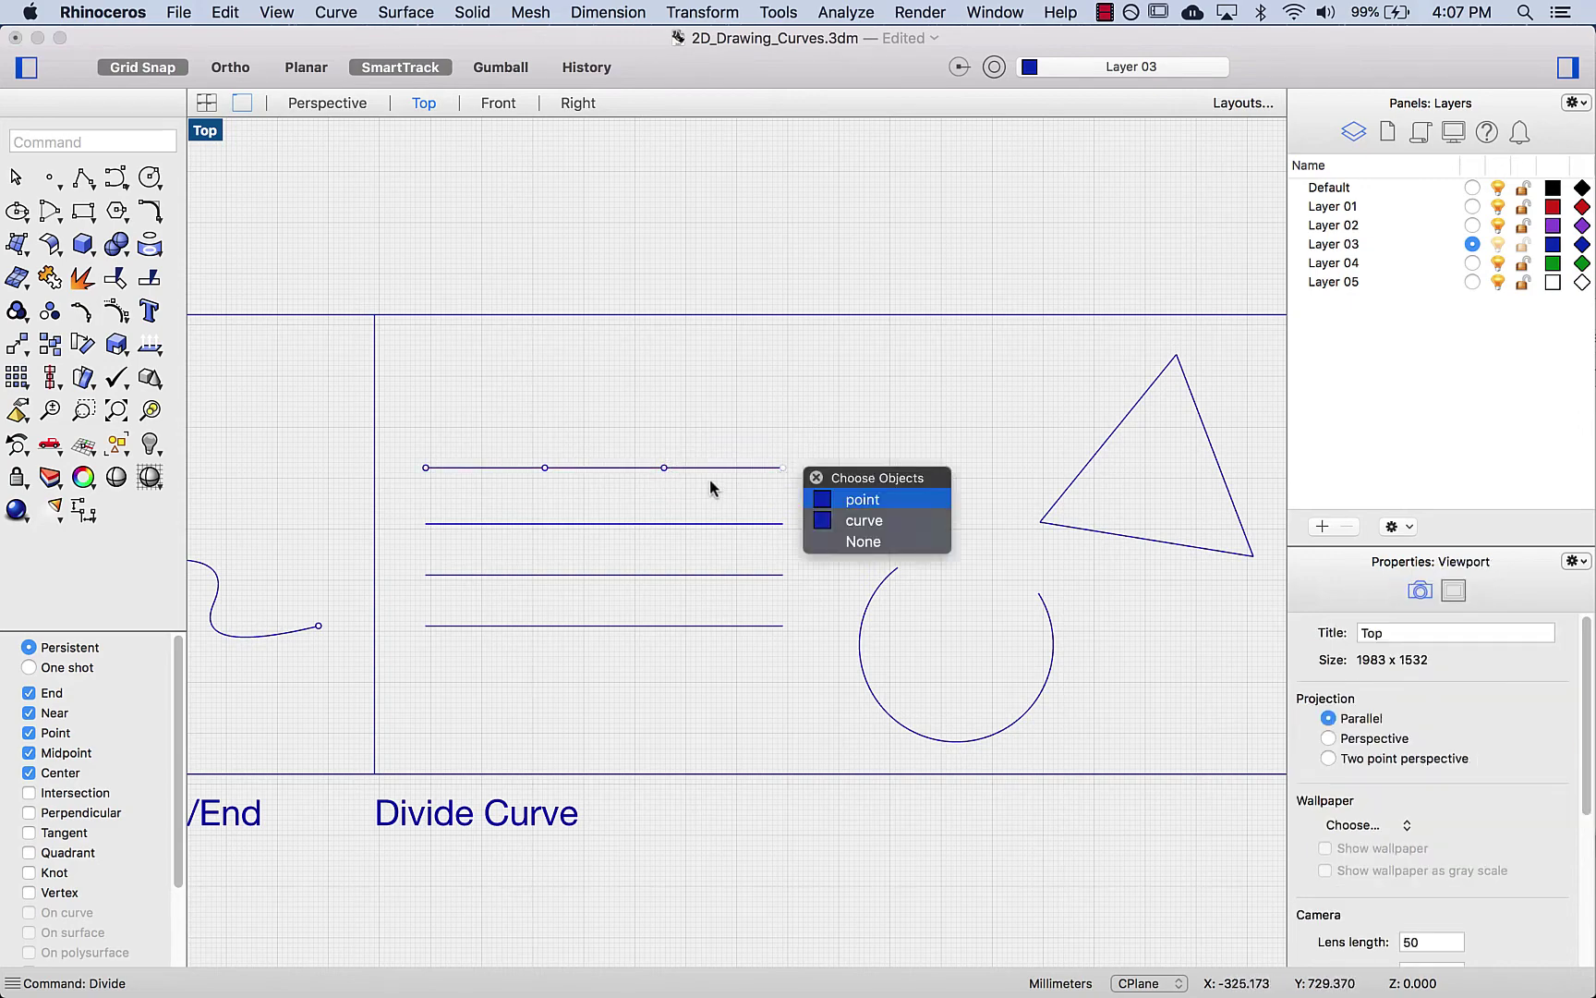
pyautogui.click(861, 499)
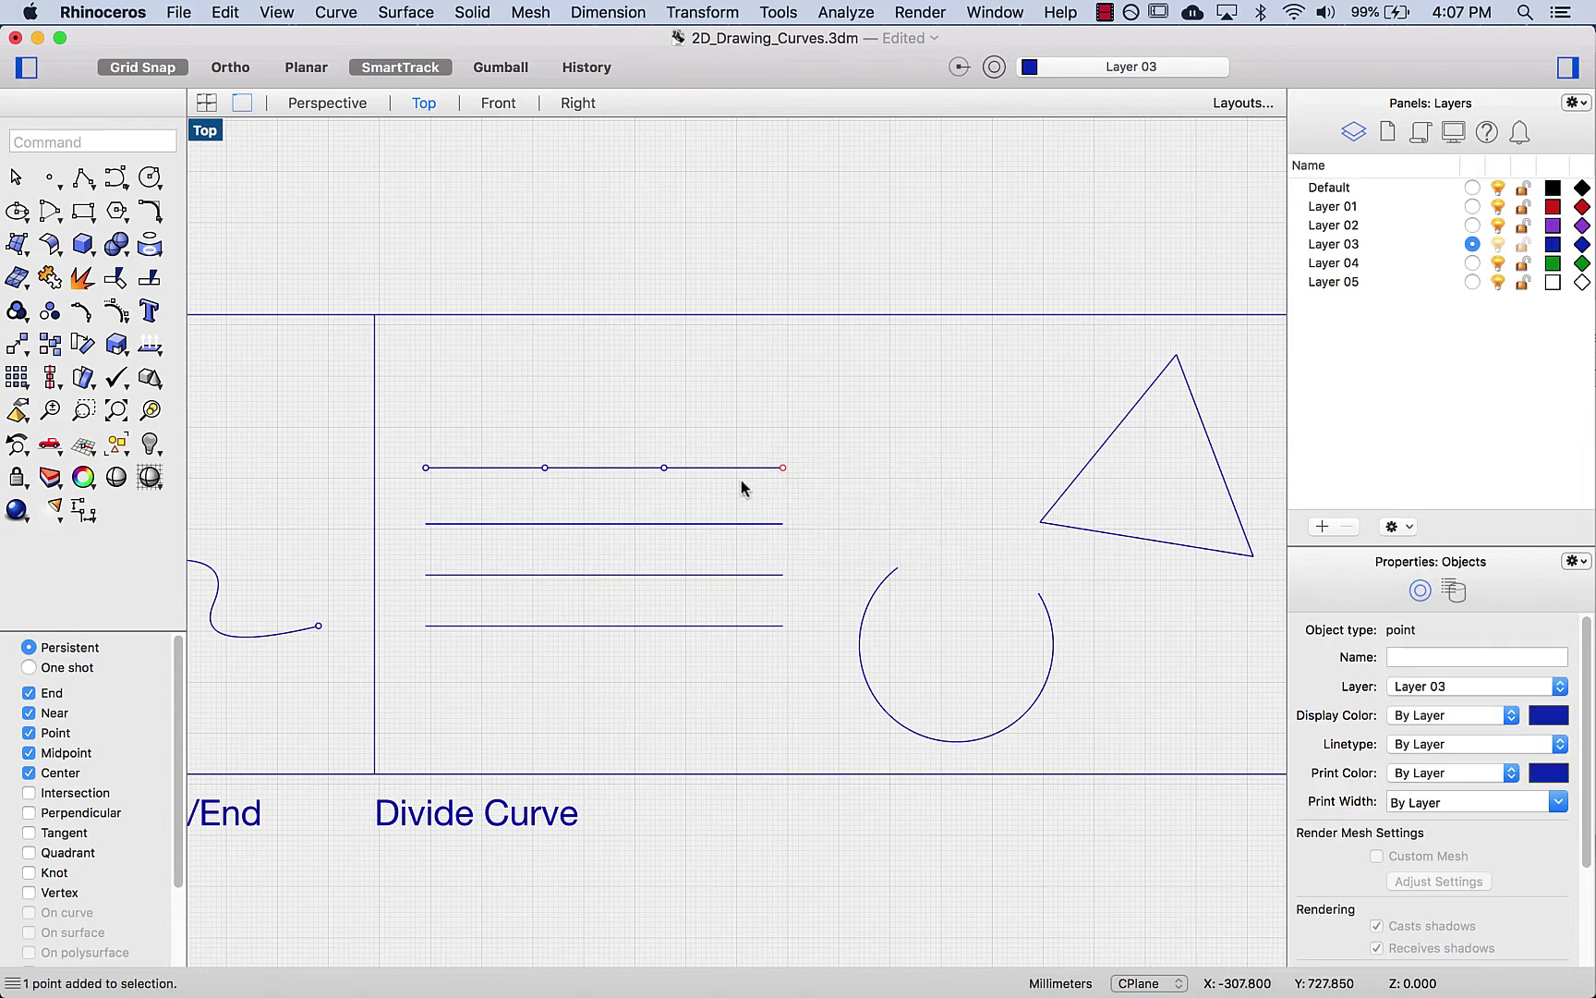
pyautogui.keyDown('shift'); pyautogui.click(663, 469); pyautogui.keyUp('shift')
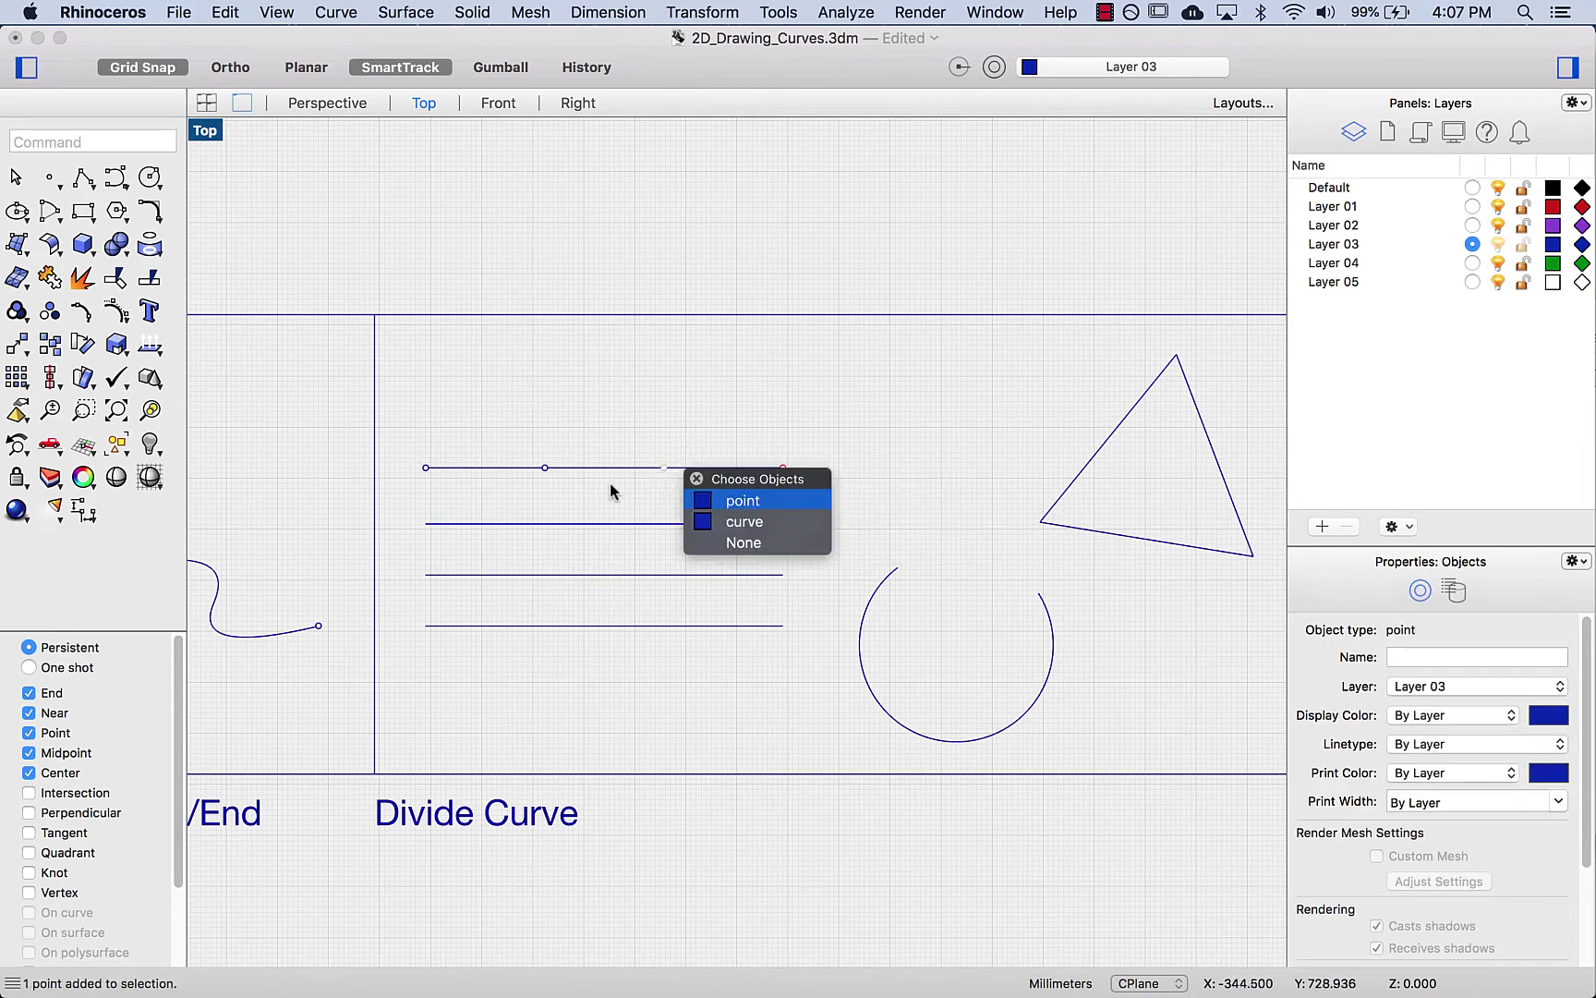
pyautogui.click(726, 500)
pyautogui.keyDown('shift'); pyautogui.click(546, 469); pyautogui.keyUp('shift')
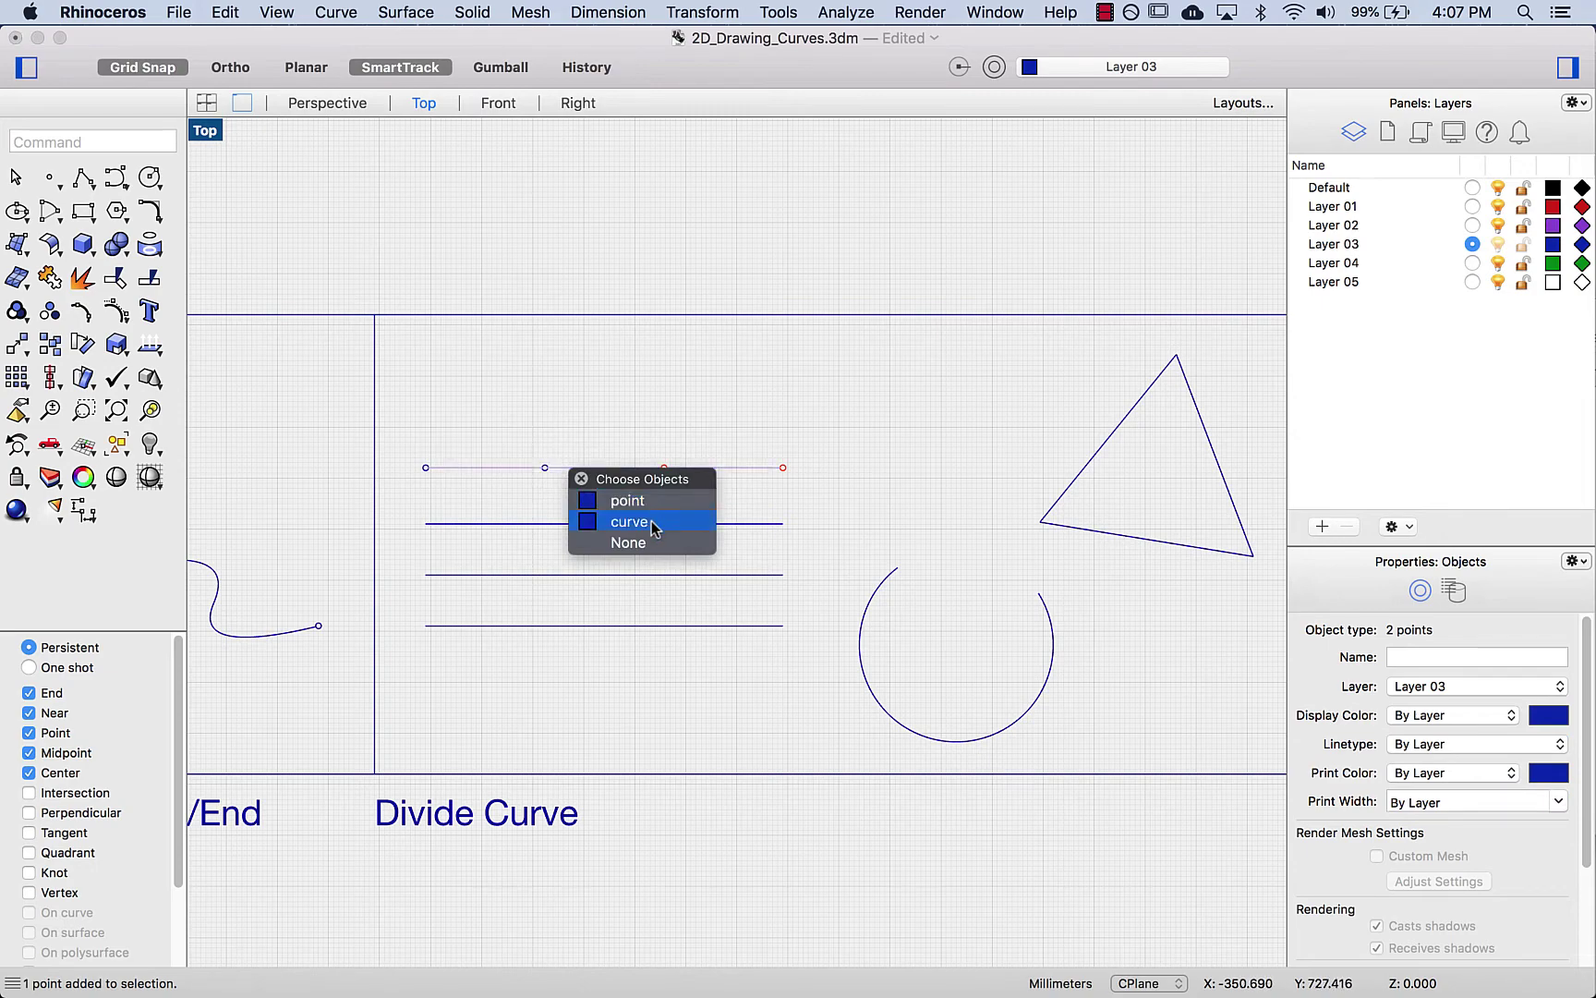
pyautogui.click(567, 431)
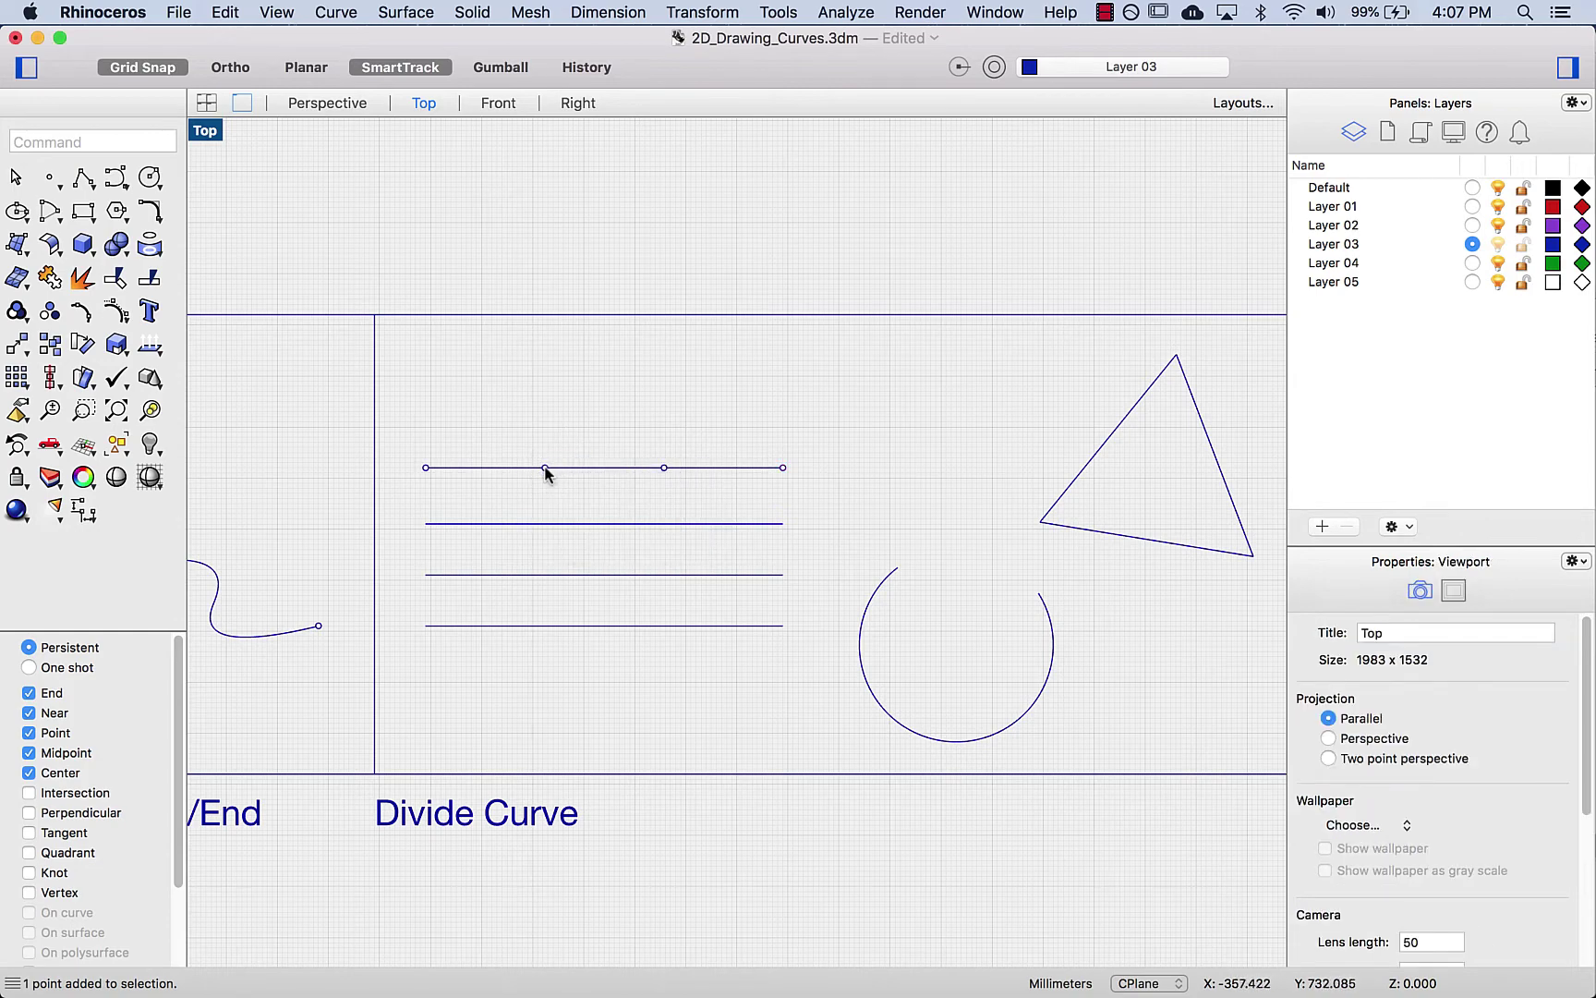
# Step: Select all four division points on the uppermost line and move them straight up, slightly above the line
pyautogui.click(545, 469)
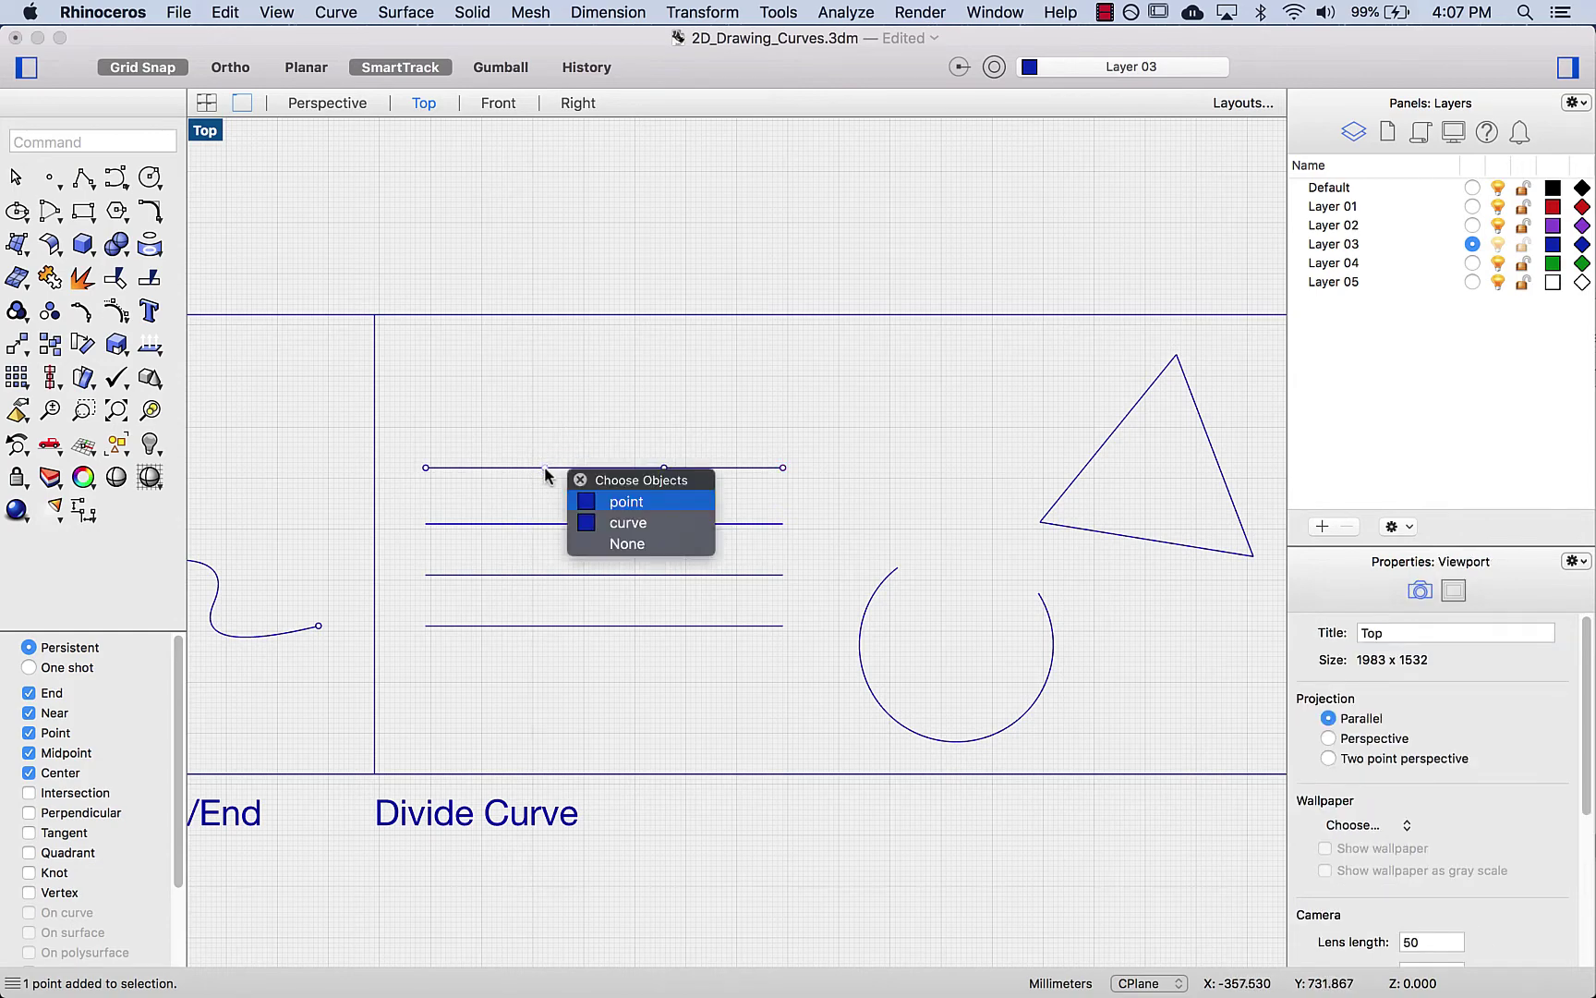
pyautogui.click(618, 501)
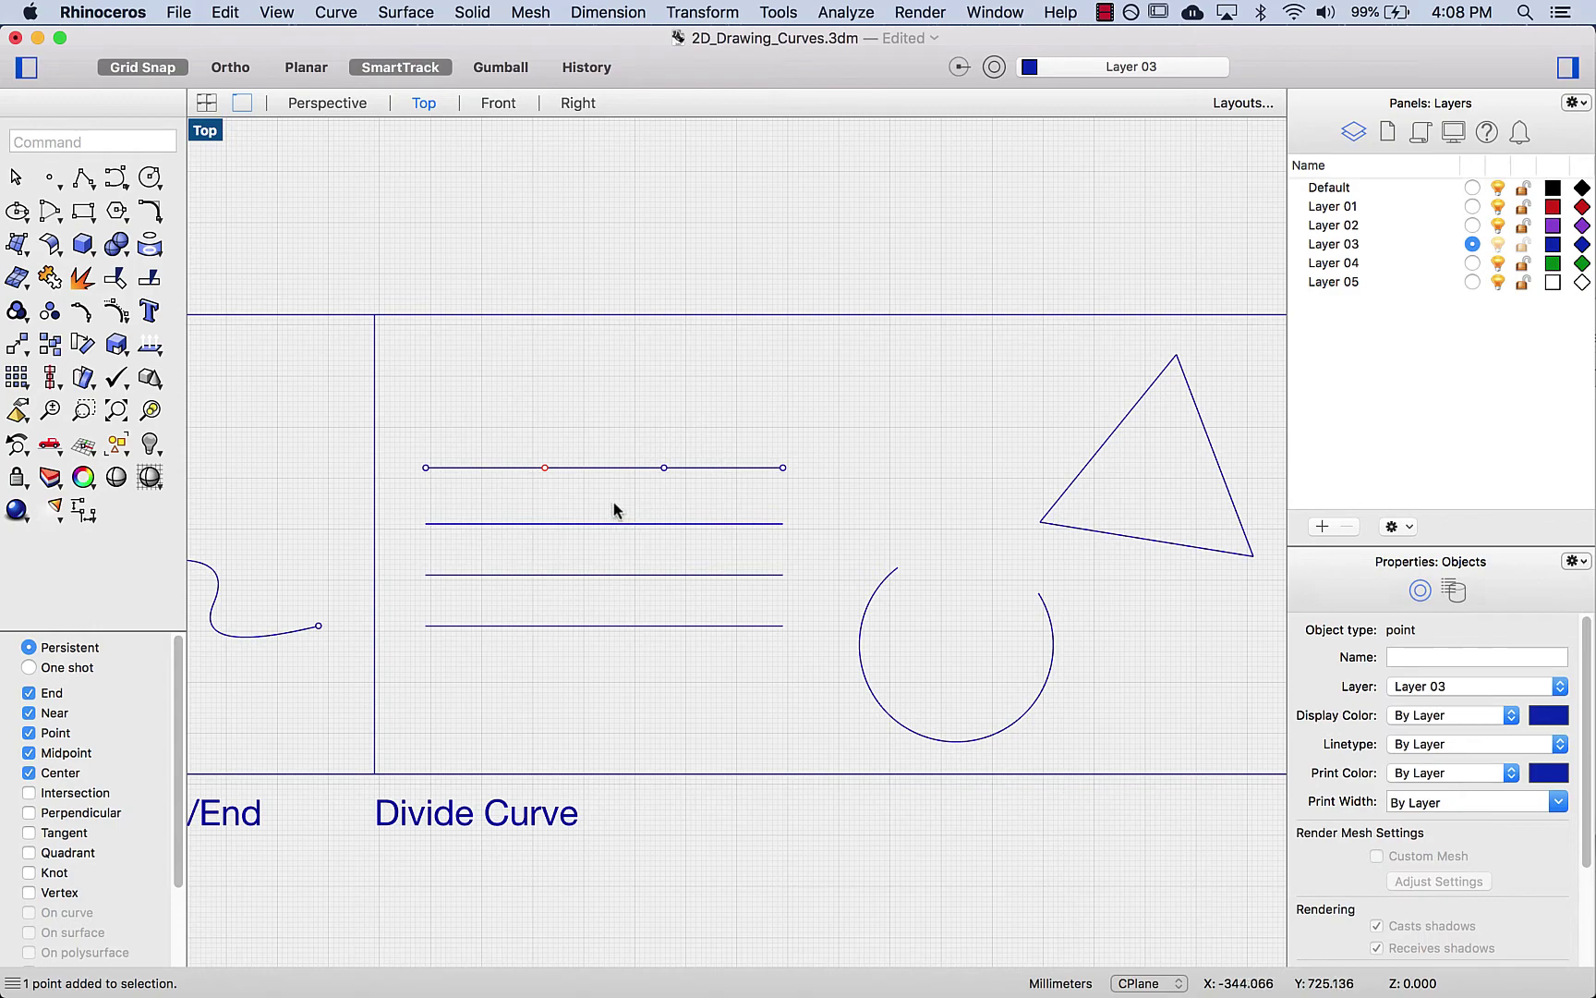
pyautogui.keyDown('shift'); pyautogui.click(426, 467); pyautogui.keyUp('shift')
pyautogui.keyDown('shift'); pyautogui.click(782, 469); pyautogui.keyUp('shift')
pyautogui.moveTo(783, 473); pyautogui.dragTo(783, 442)
pyautogui.click(832, 457)
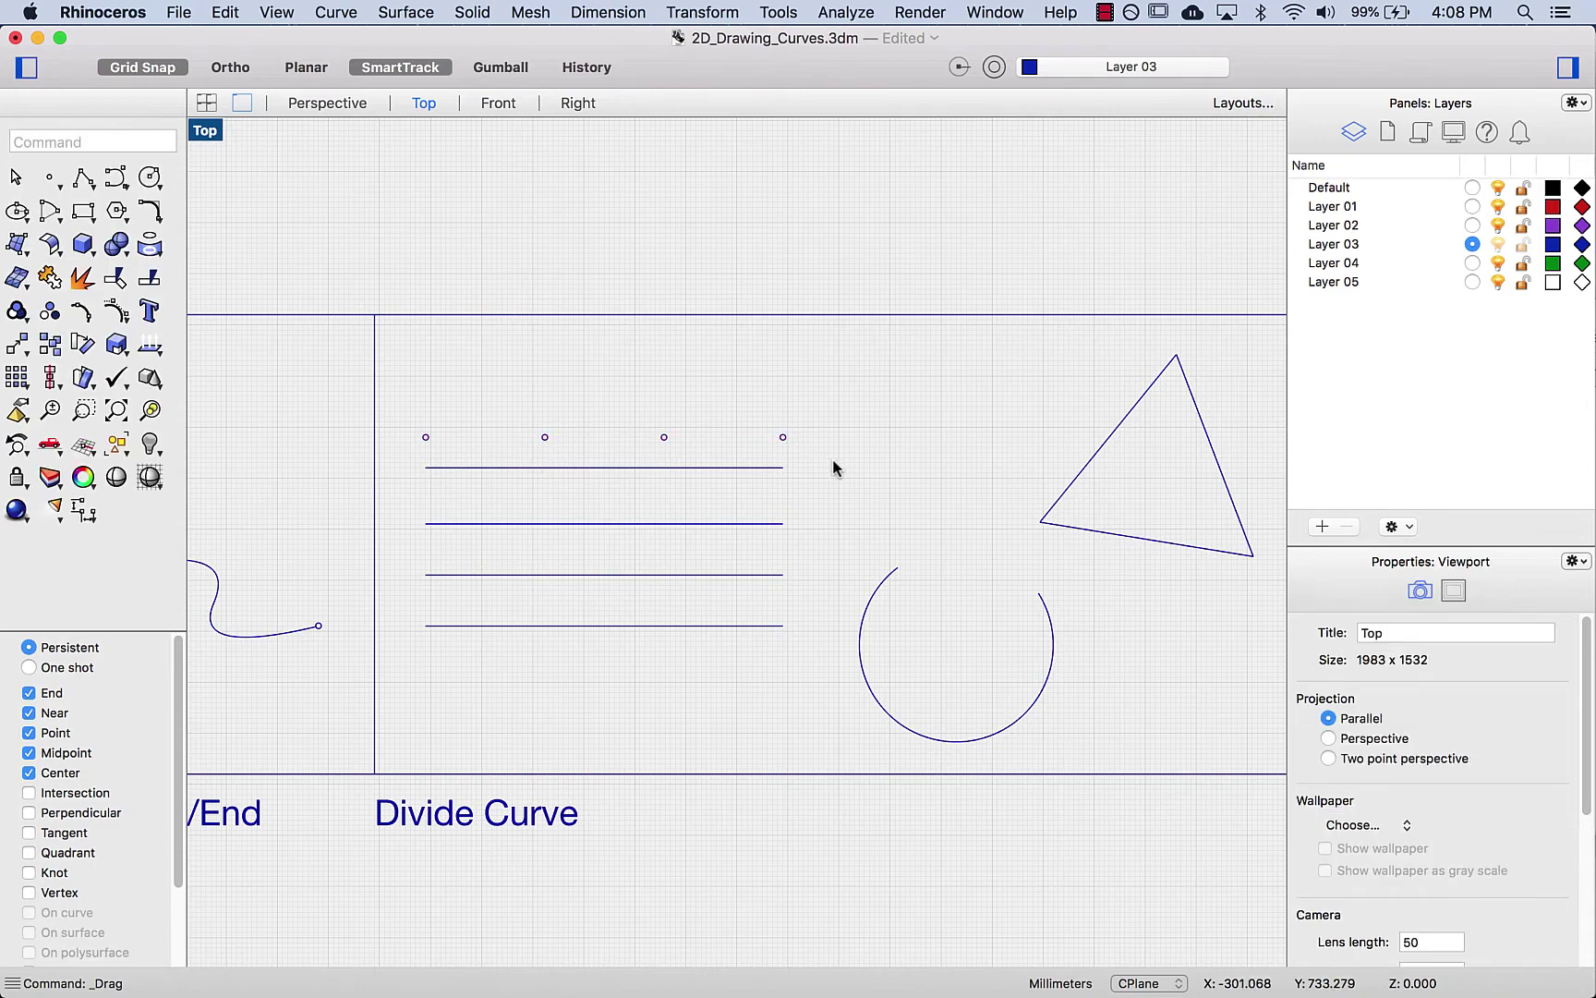
# Step: Check by selecting it at both ends whether the uppermost line is still one continuous curve
pyautogui.click(778, 468)
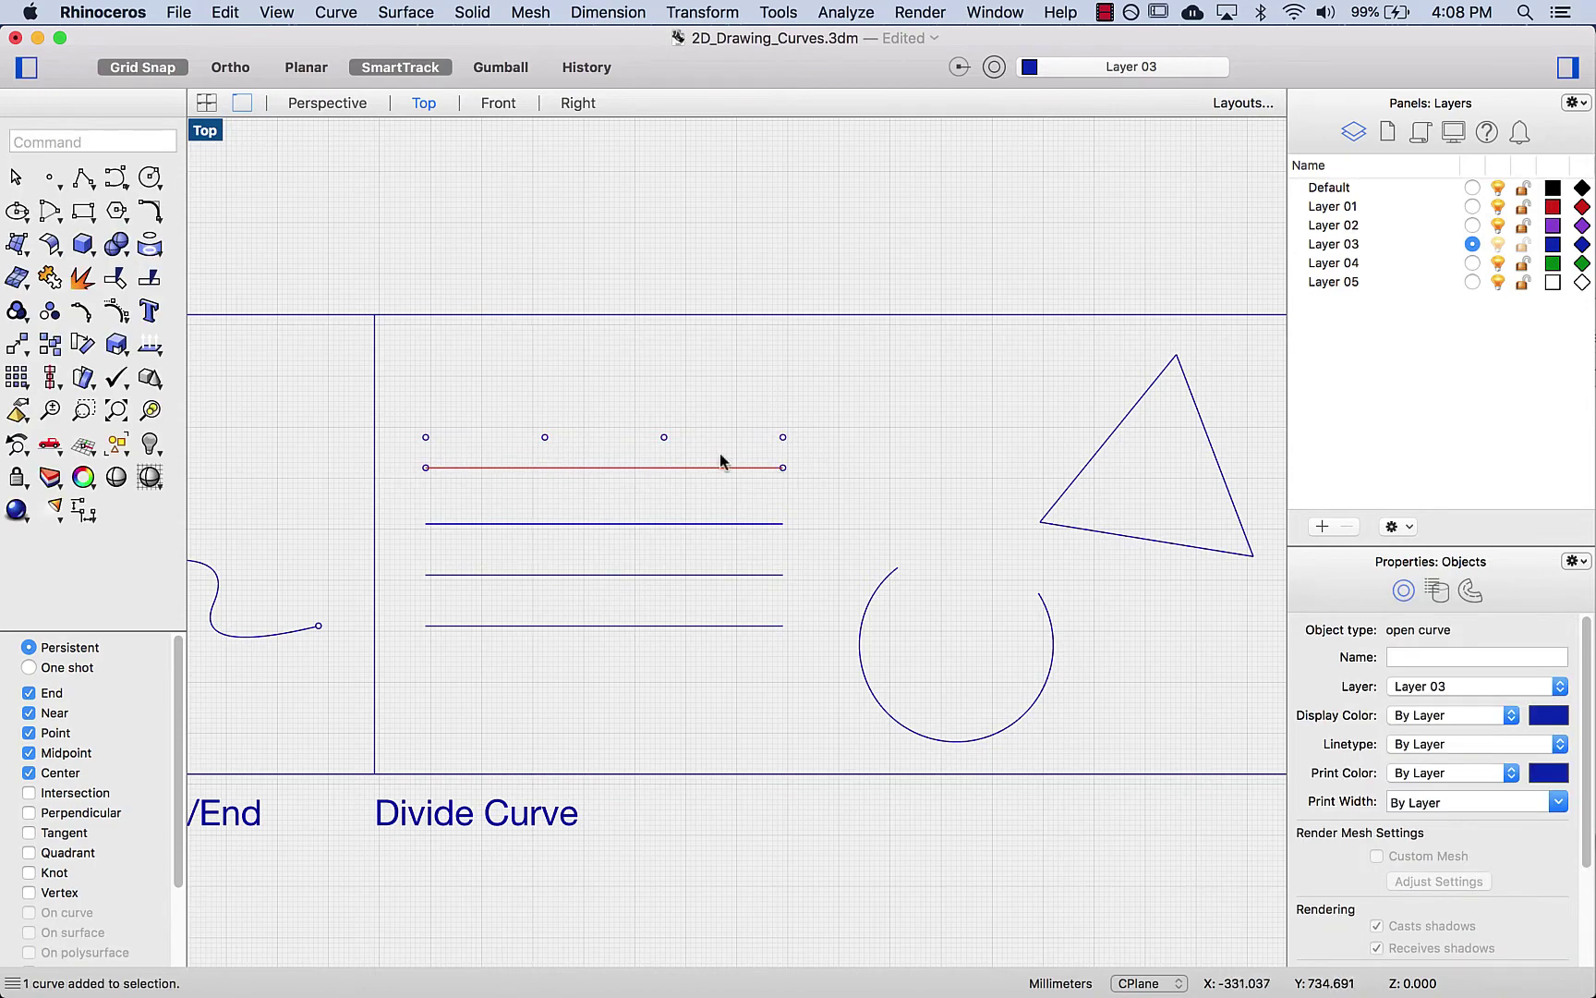
pyautogui.click(855, 461)
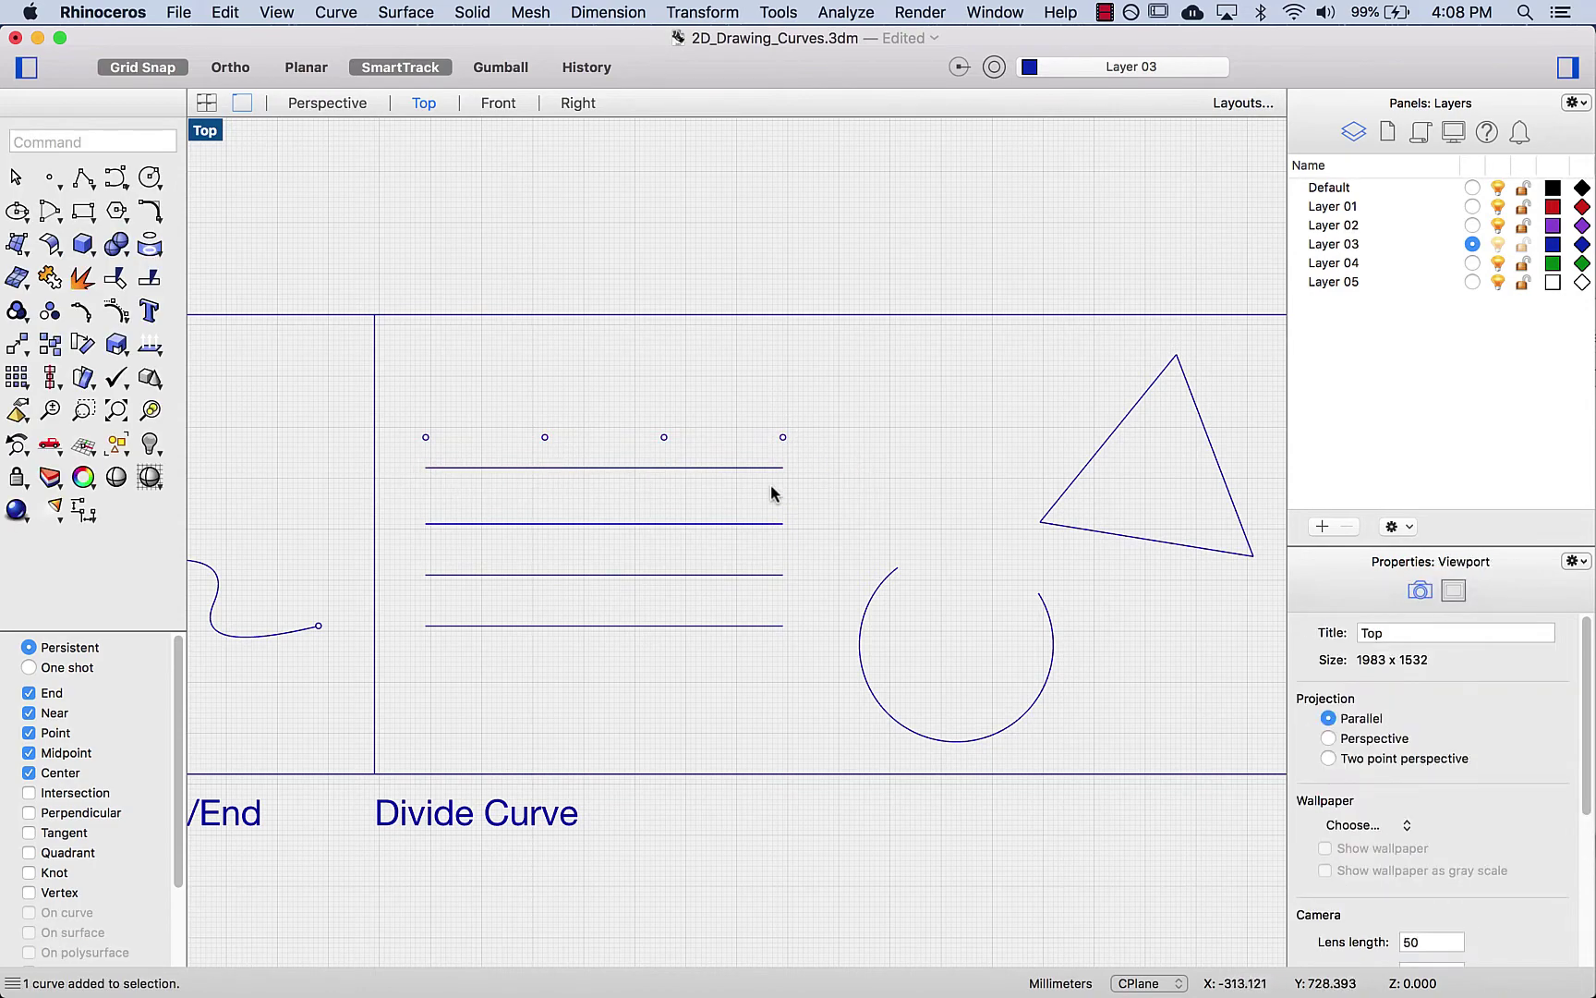
pyautogui.click(481, 468)
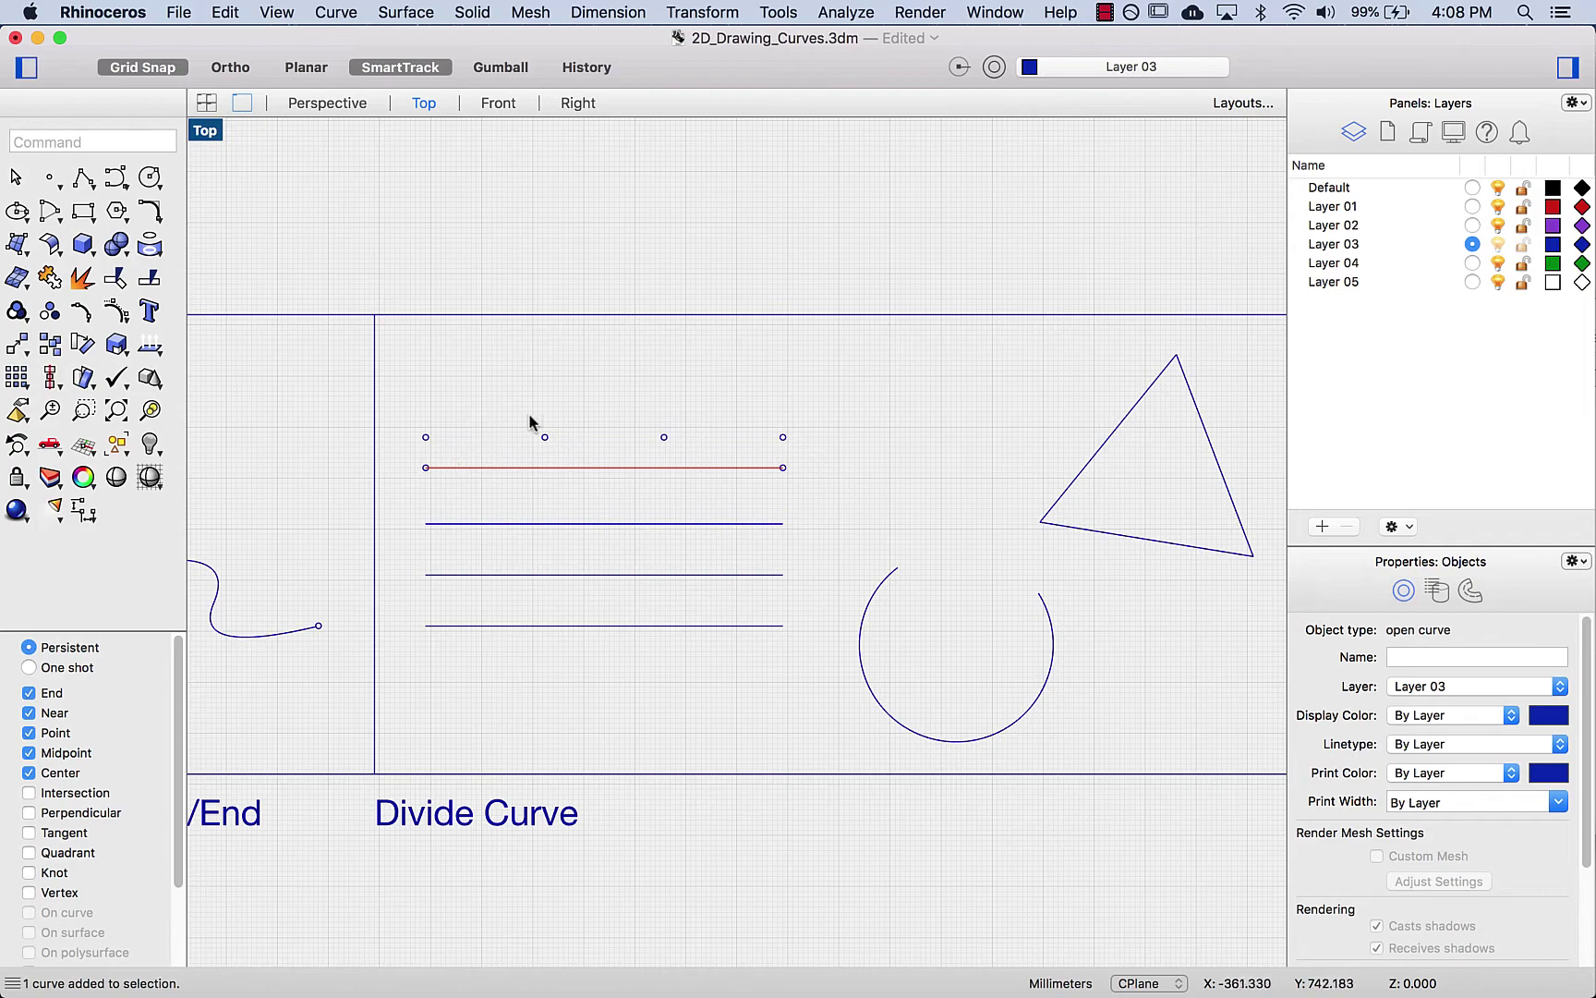
pyautogui.click(850, 473)
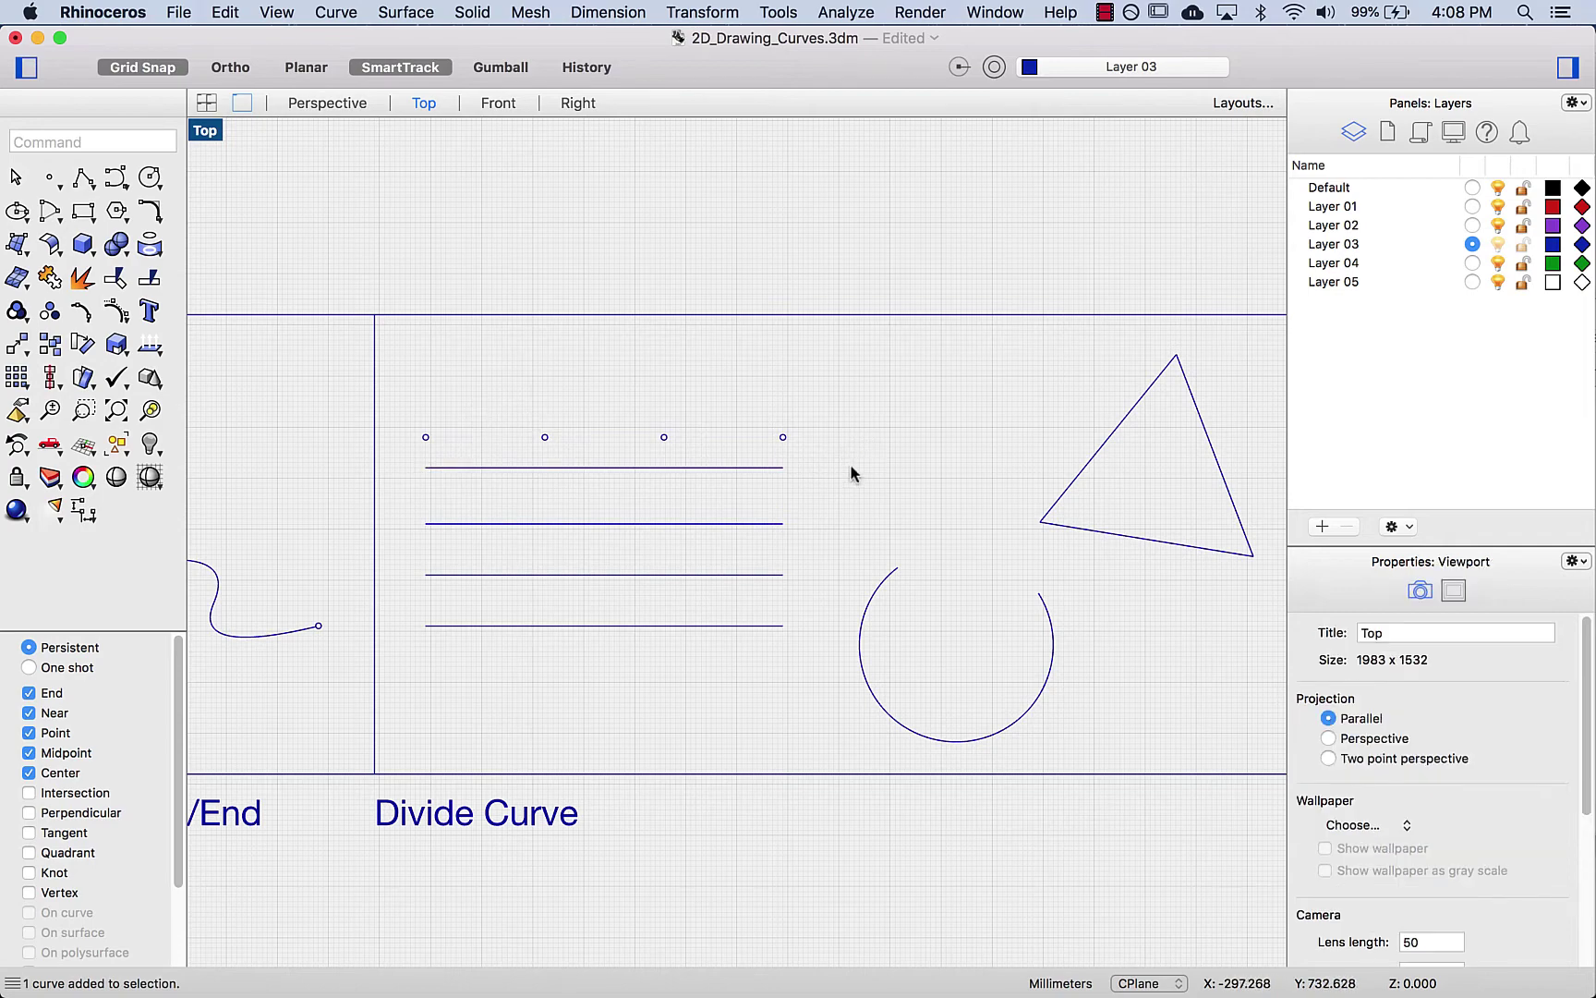
# Step: Divide the uppermost line into 3 segments with the Split option on, and select its first segment to check the split
pyautogui.click(691, 469)
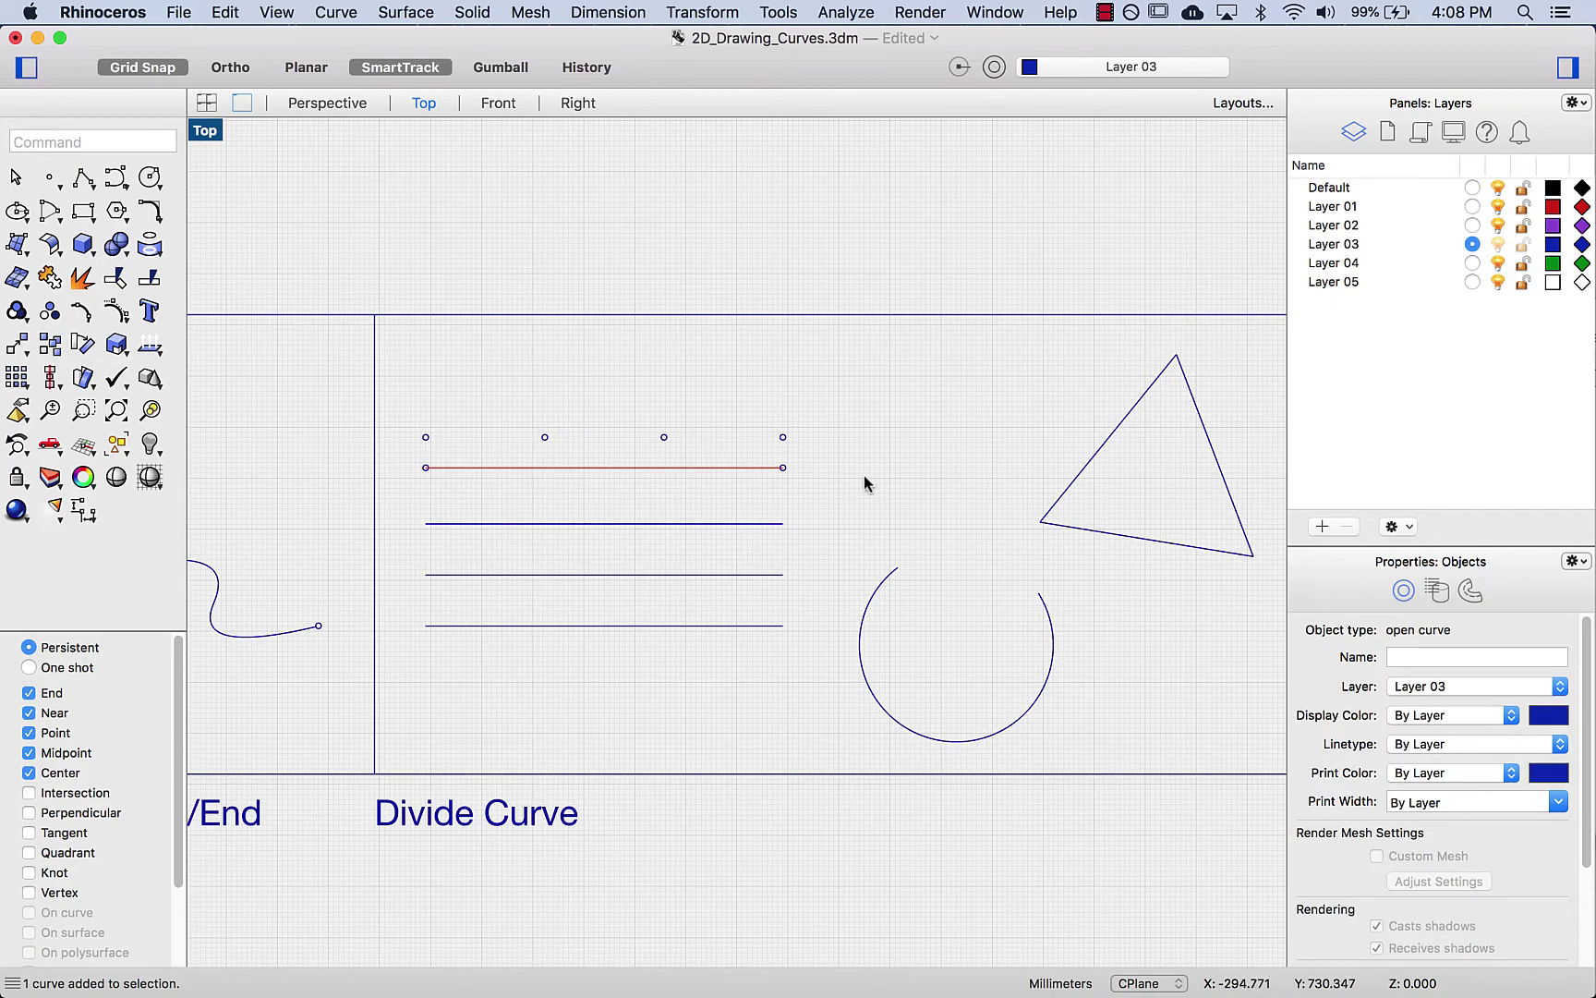
pyautogui.write('div')
pyautogui.press('Escape')
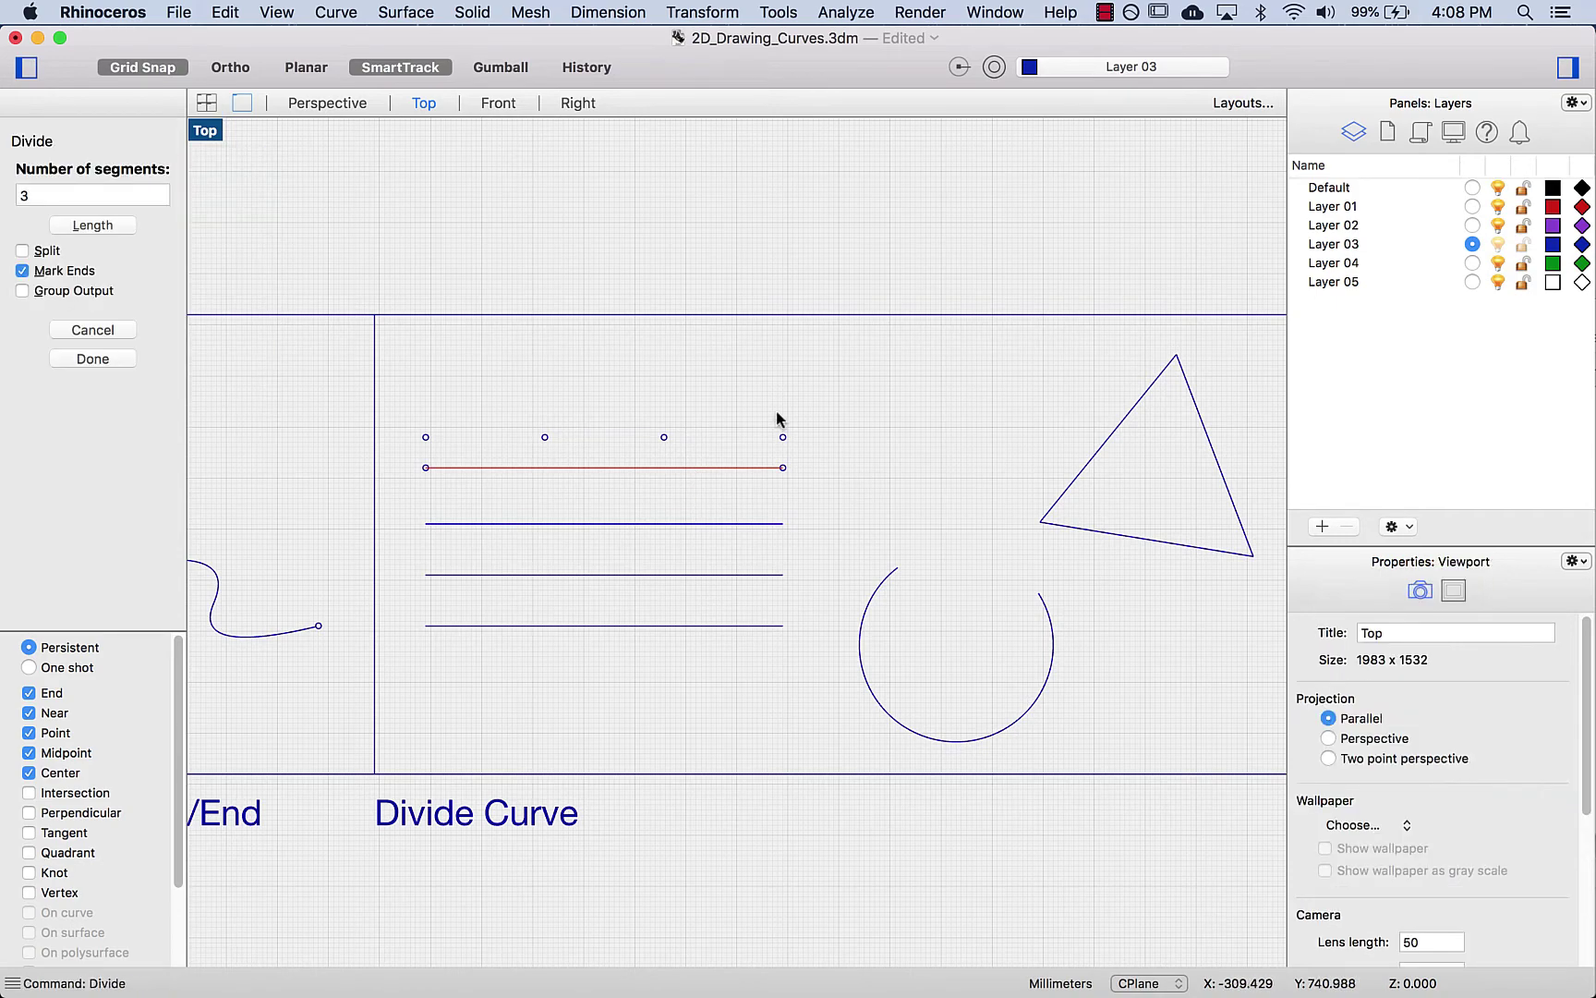
pyautogui.click(23, 252)
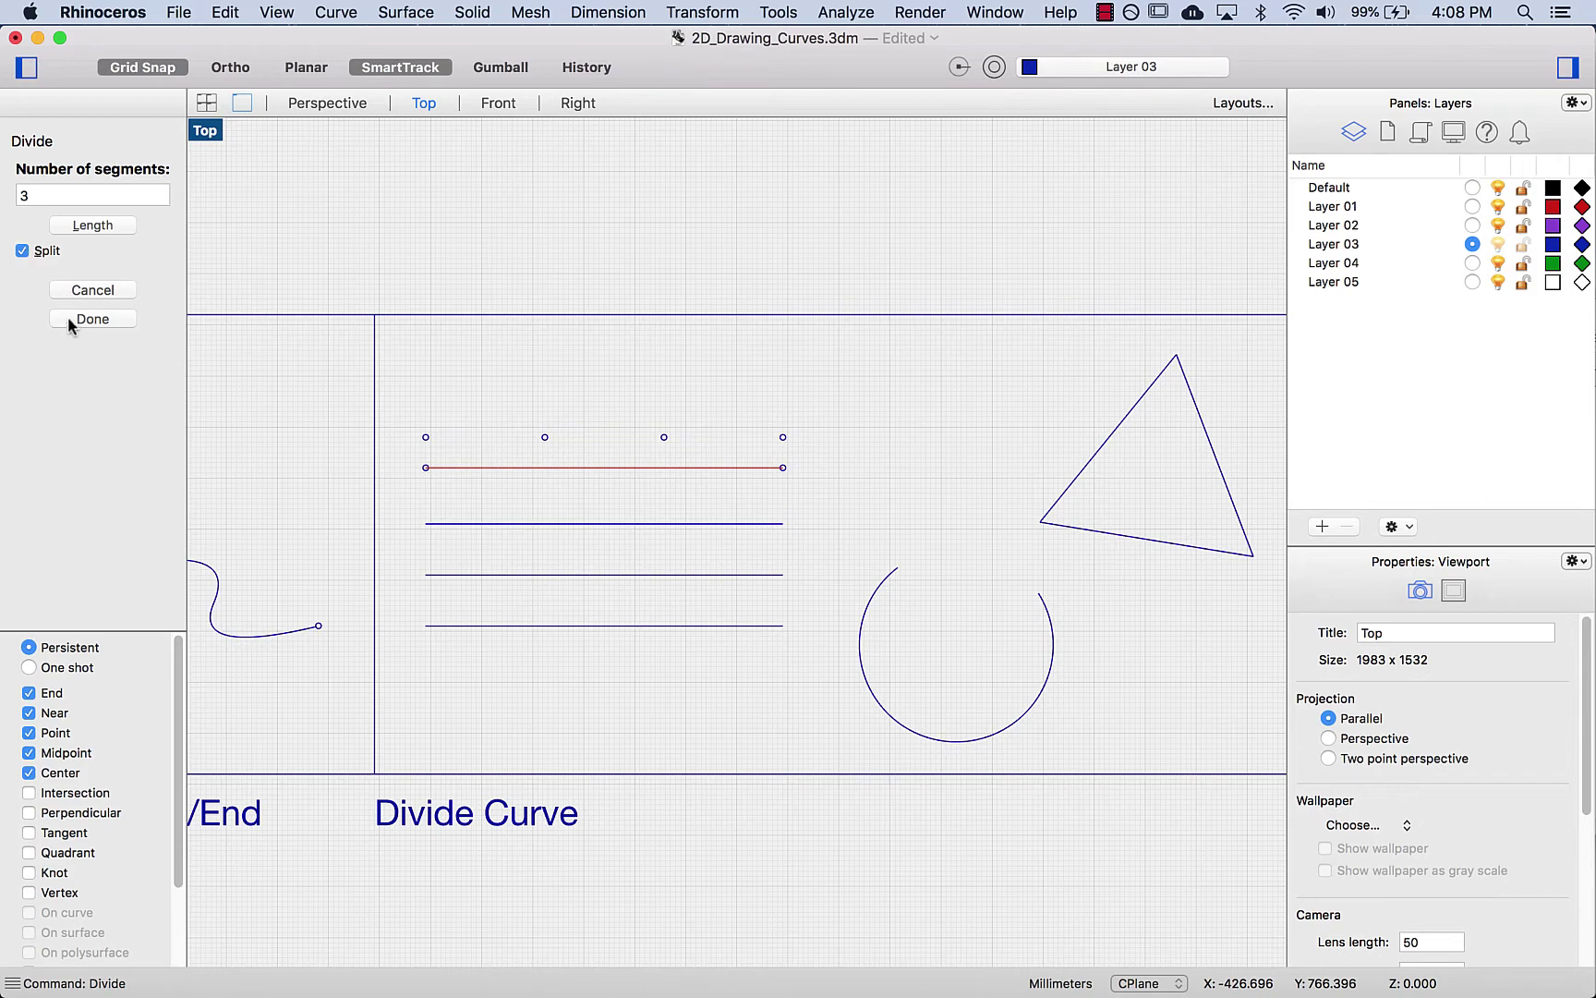
pyautogui.click(93, 319)
pyautogui.click(523, 467)
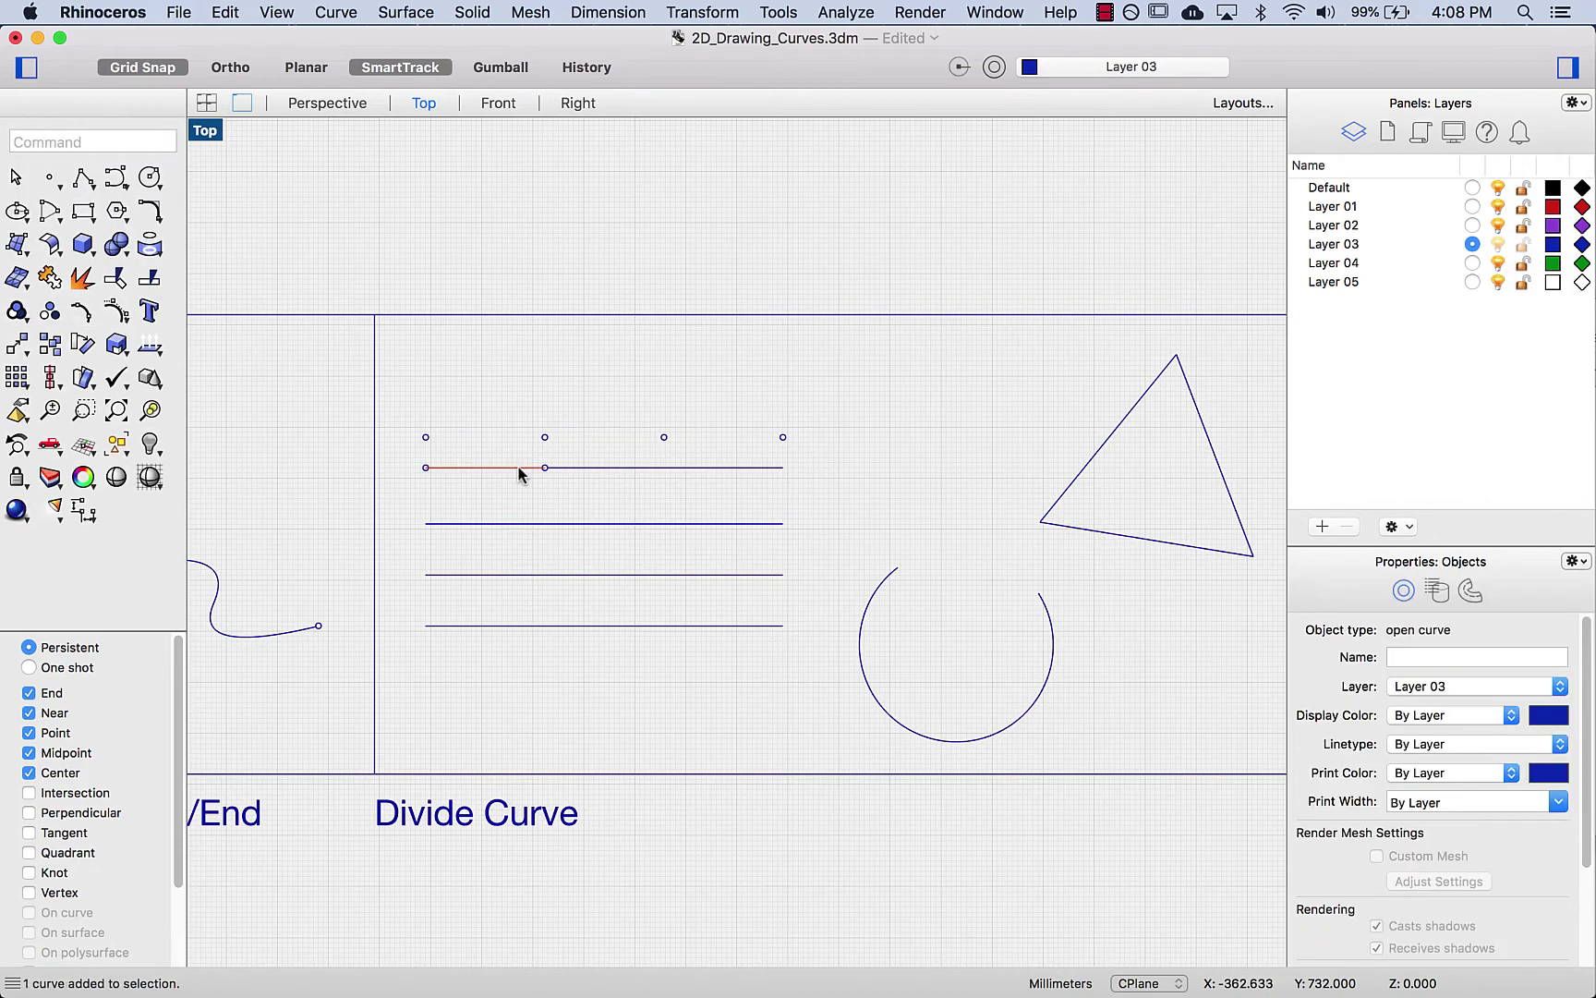
# Step: Select the other segments of the split uppermost line one at a time to check that each is separate
pyautogui.click(593, 468)
pyautogui.click(715, 468)
pyautogui.click(614, 469)
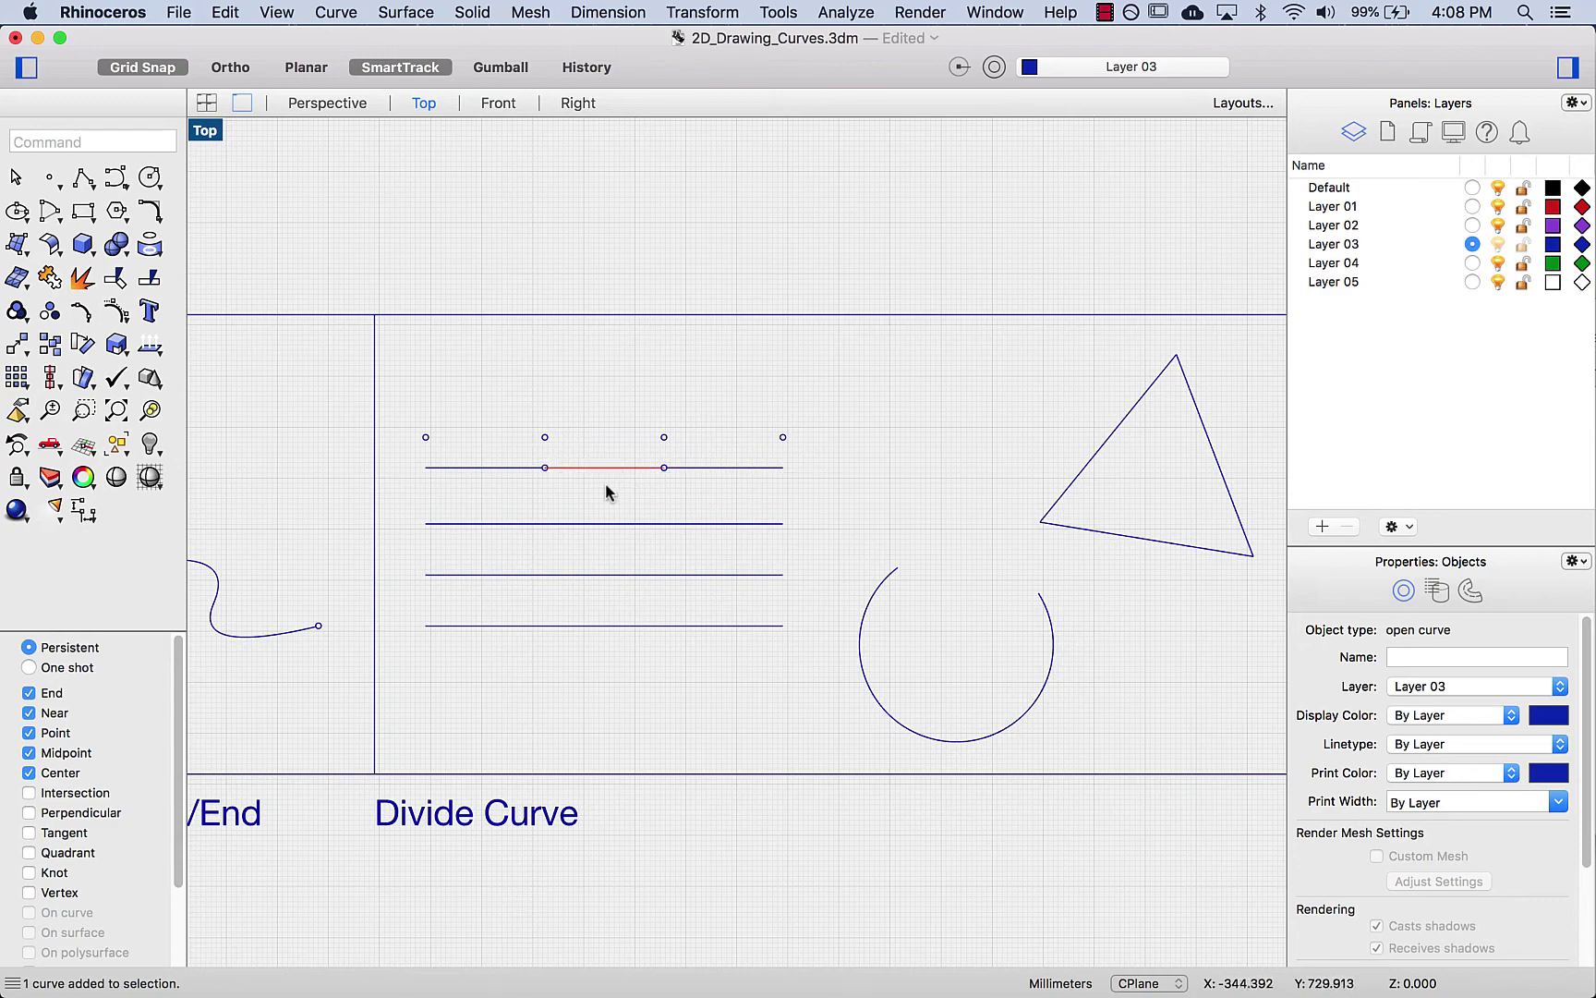
# Step: Turn on the Gumball and move the first segment of the uppermost line straight up, above the row of points
pyautogui.click(486, 468)
pyautogui.click(500, 67)
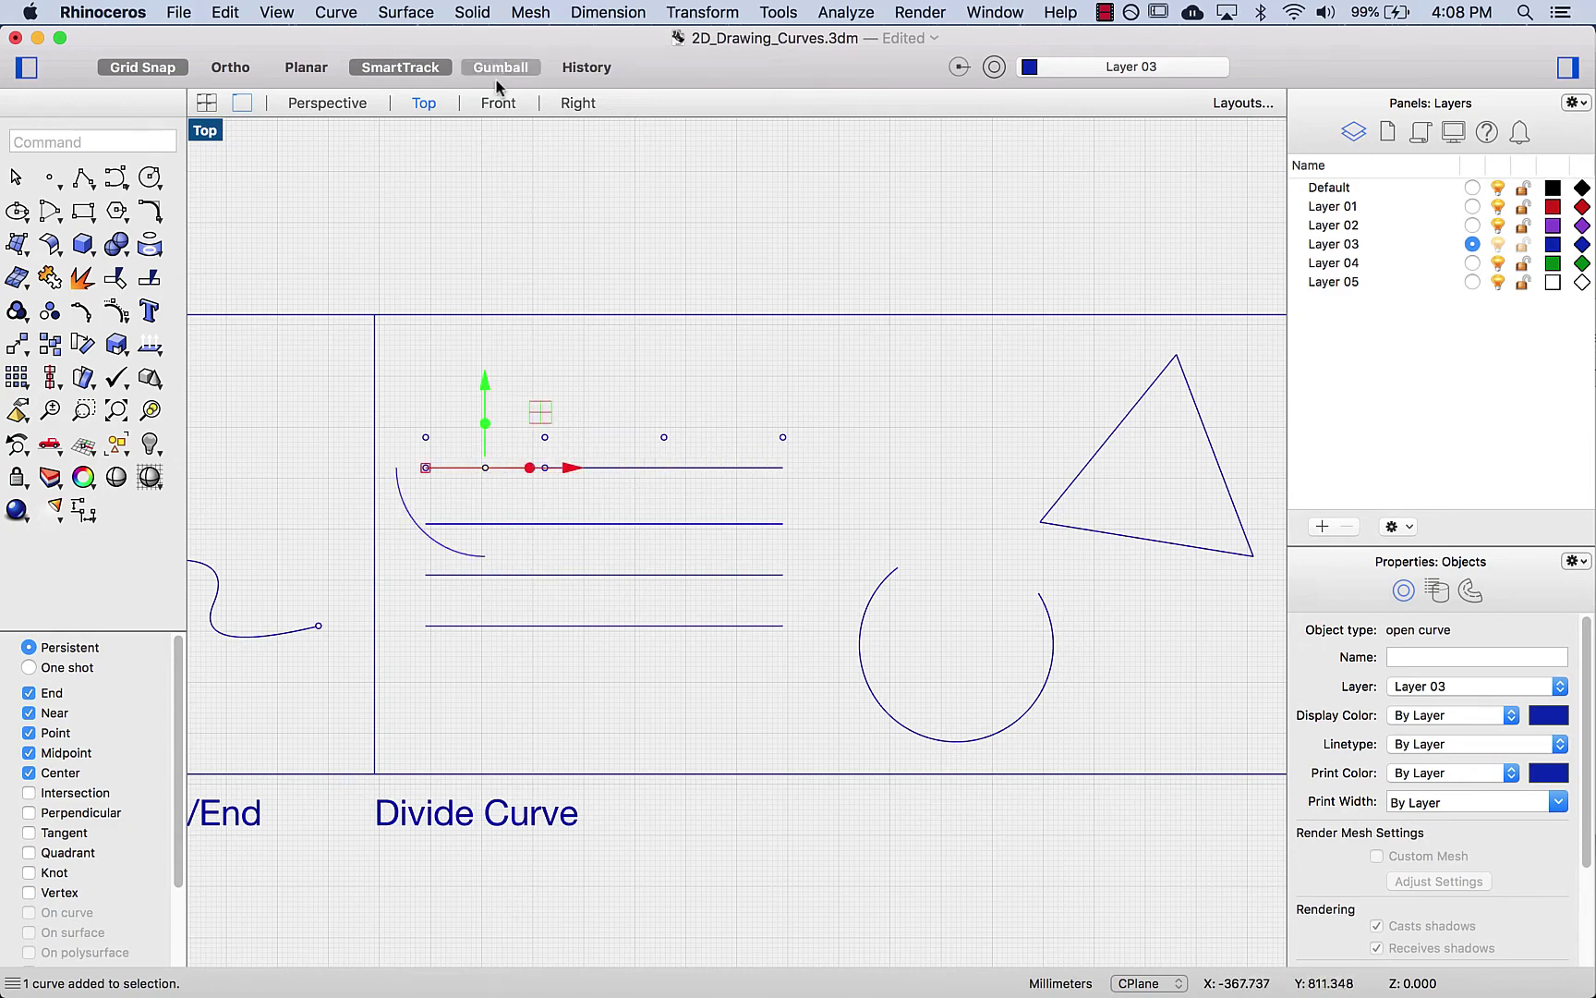
pyautogui.moveTo(486, 388); pyautogui.dragTo(503, 324)
pyautogui.click(631, 457)
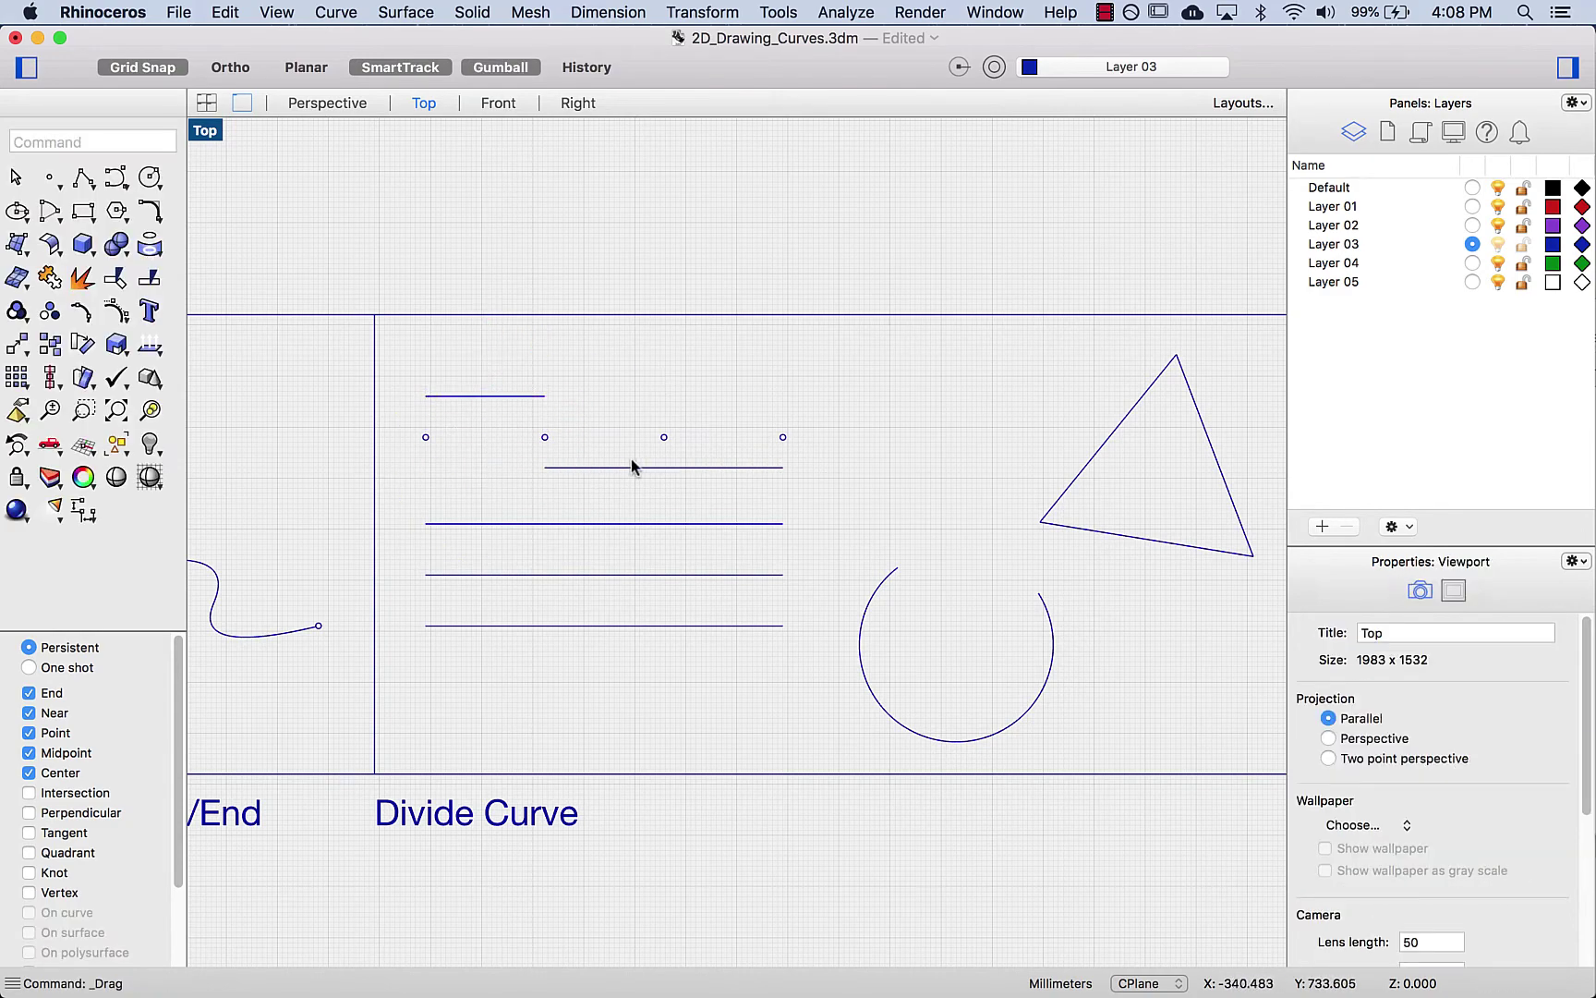
# Step: Move the middle segment of the uppermost line straight up to just above the points, and select the last segment to check it
pyautogui.click(617, 471)
pyautogui.moveTo(606, 399); pyautogui.dragTo(606, 353)
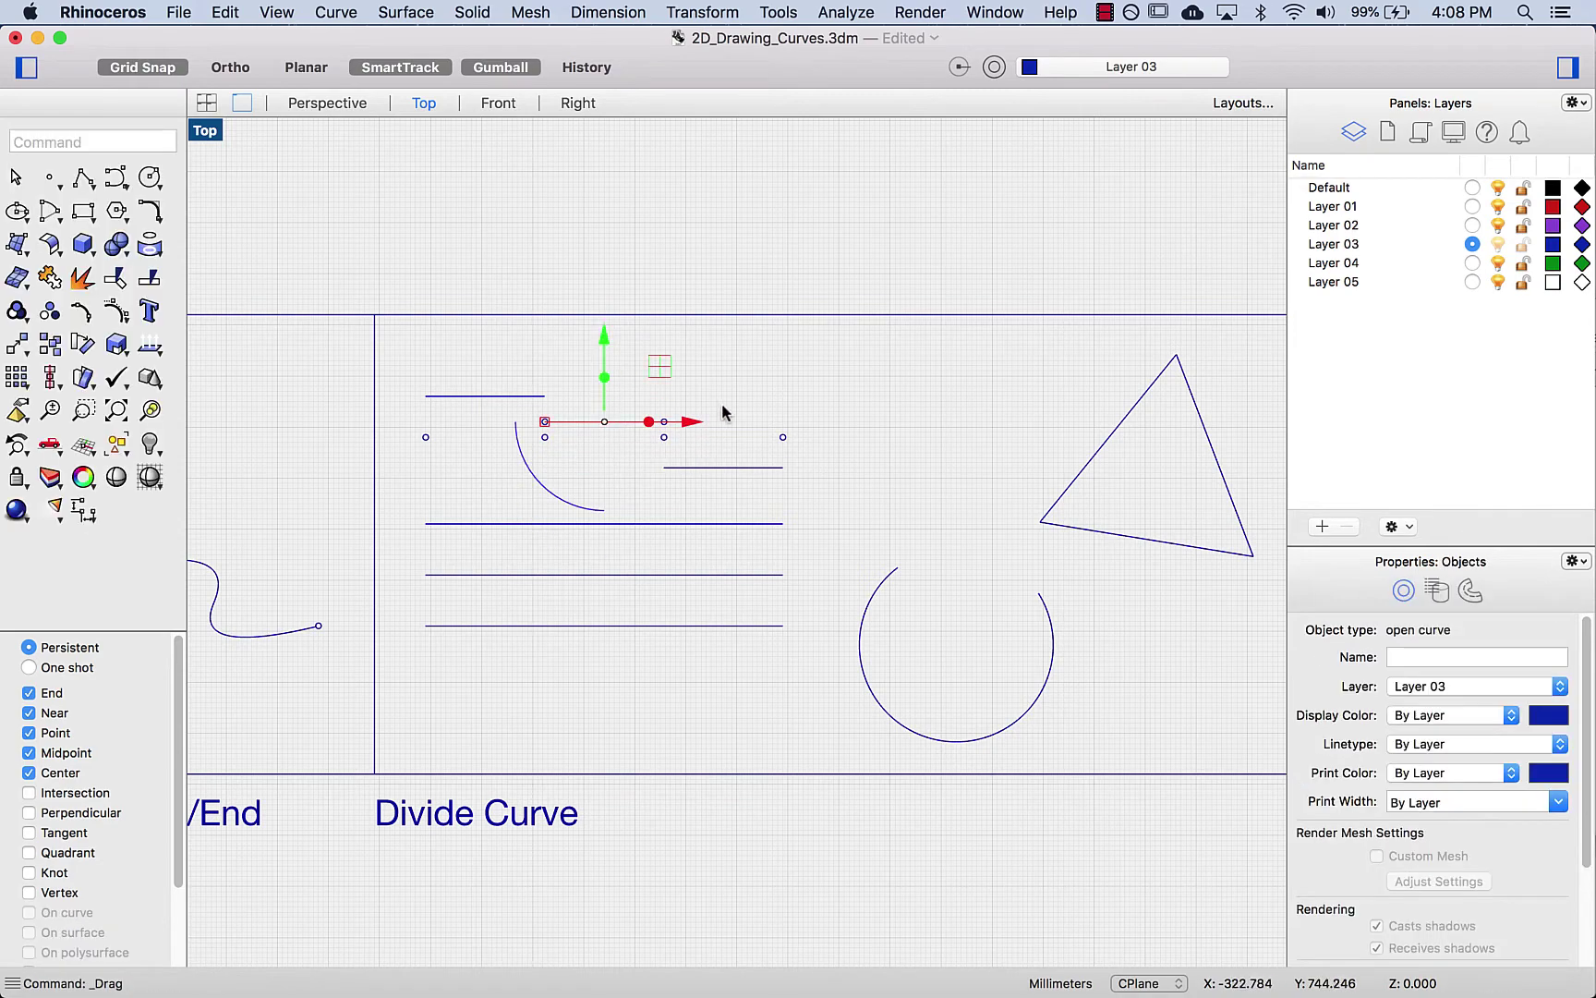
pyautogui.click(723, 444)
pyautogui.click(722, 468)
pyautogui.click(775, 501)
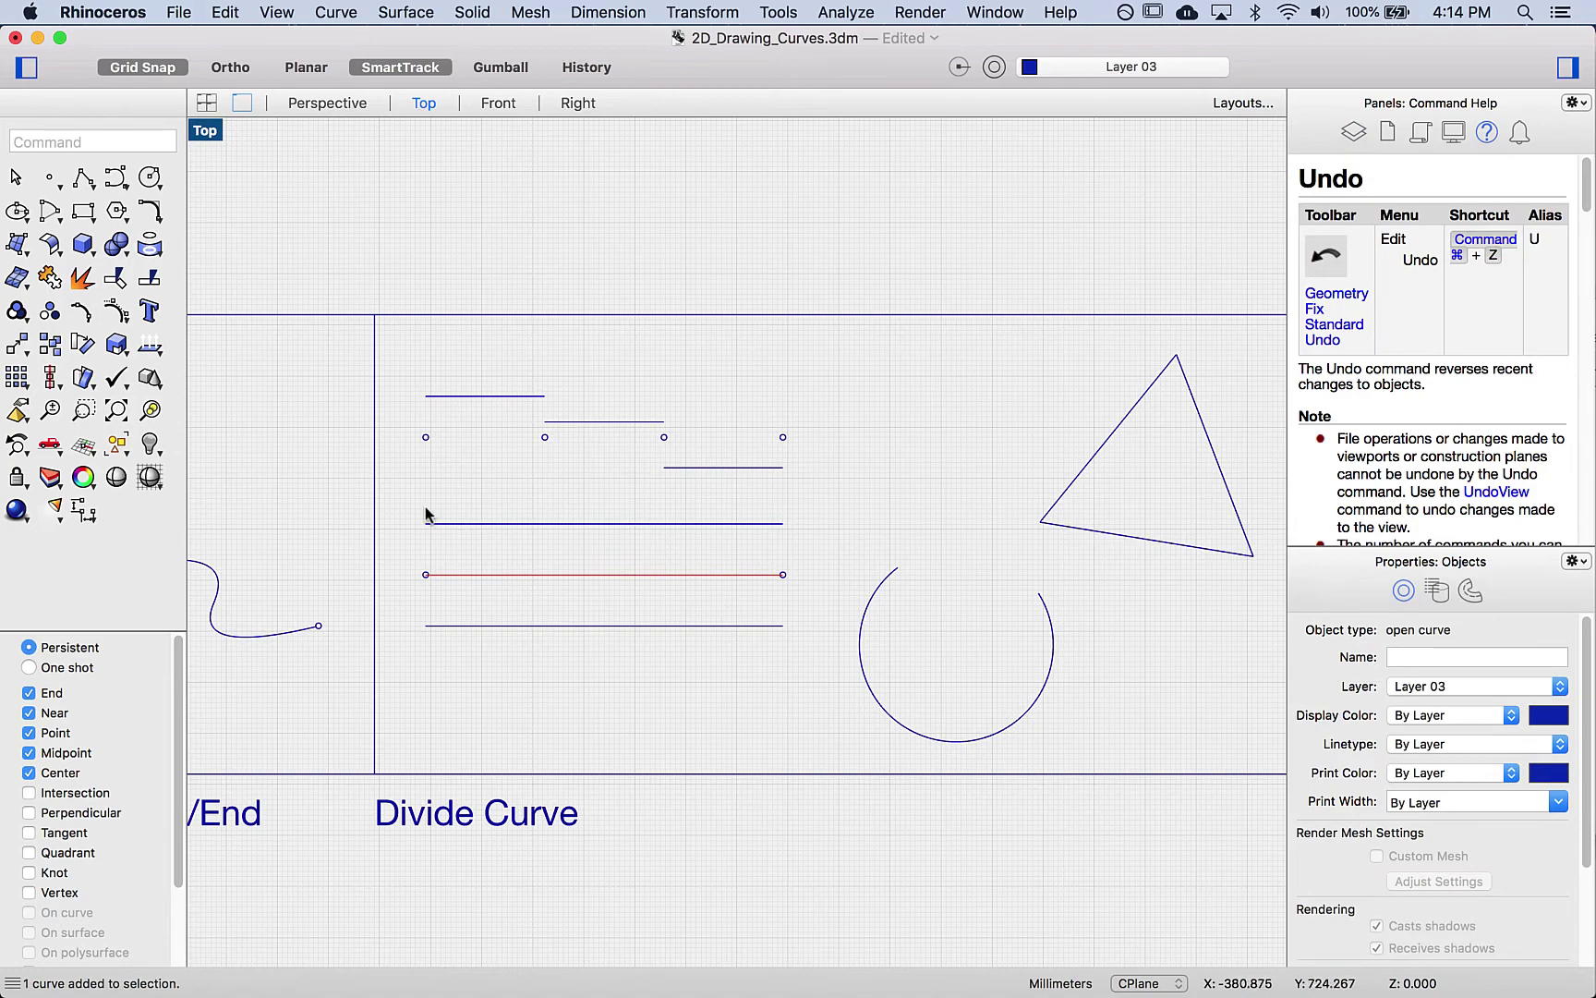
# Step: Hide the control points of the third line from the top and divide it by length into 25 mm segments with Split on
pyautogui.click(114, 314)
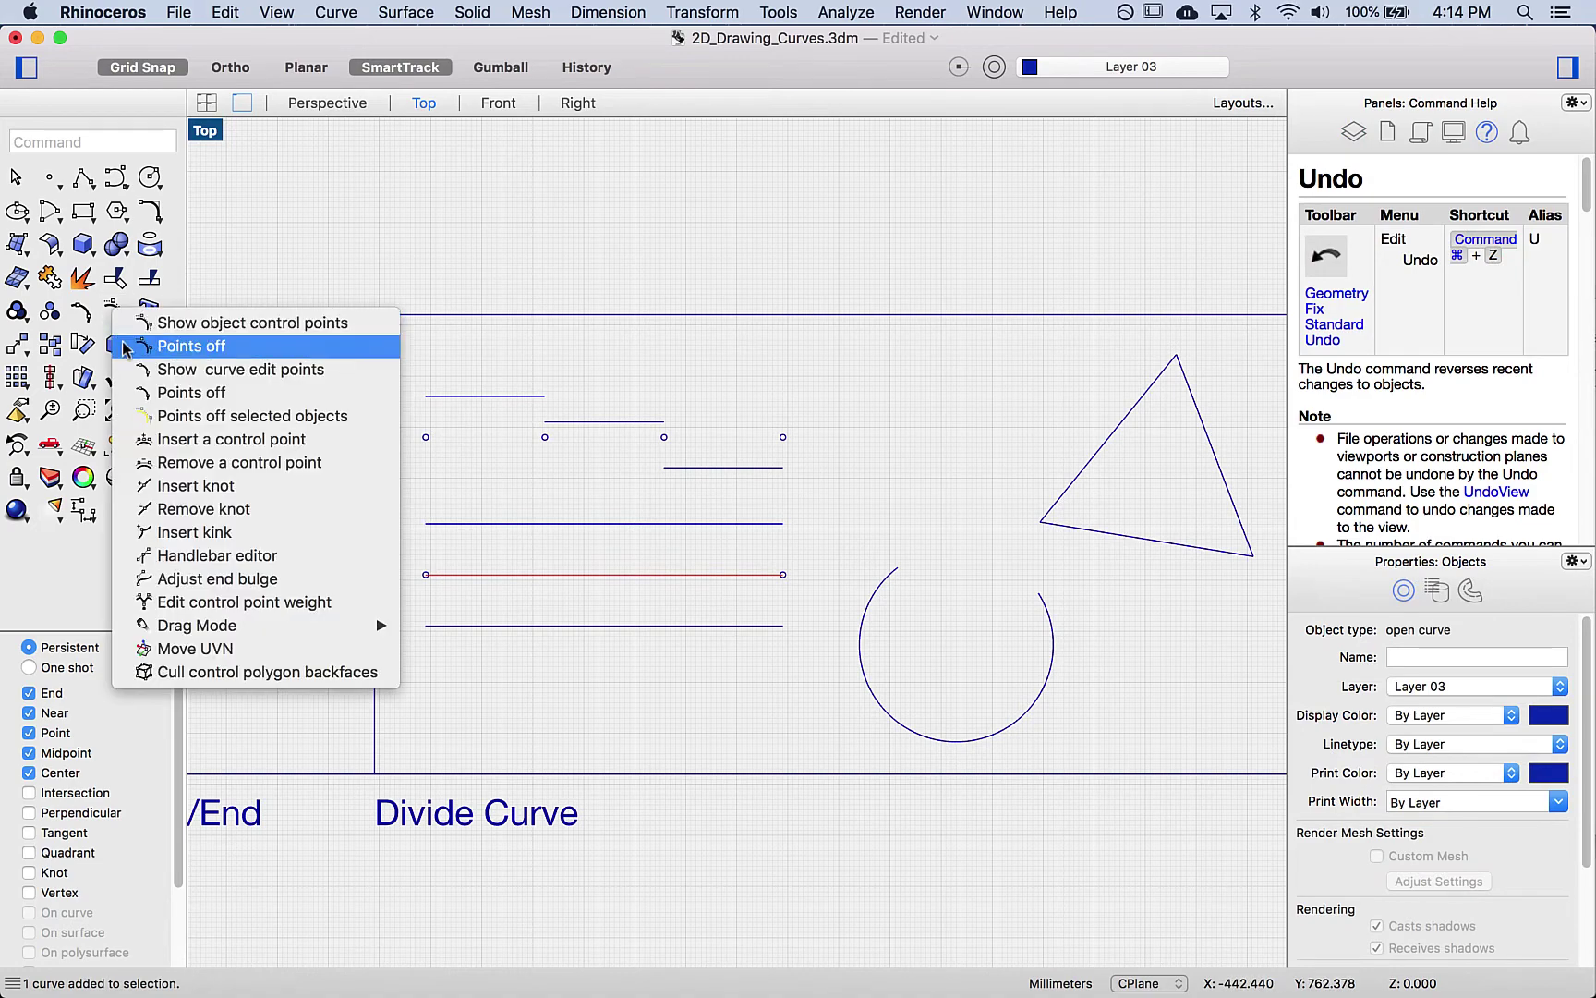
pyautogui.click(126, 346)
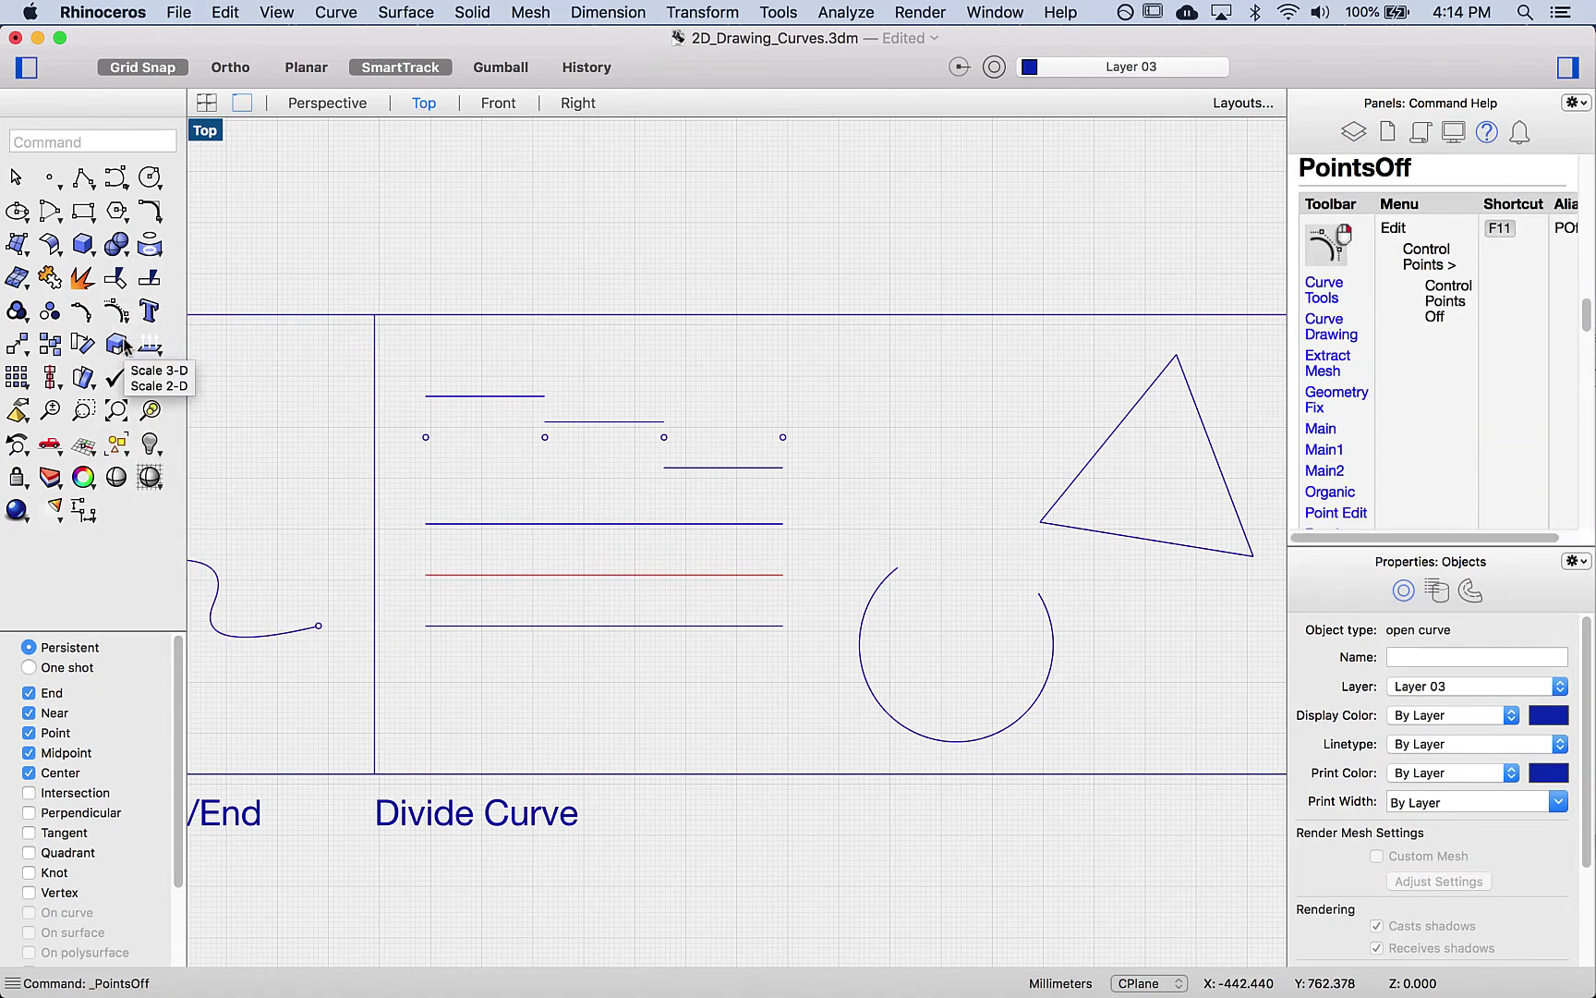
pyautogui.write('div')
pyautogui.press('Return')
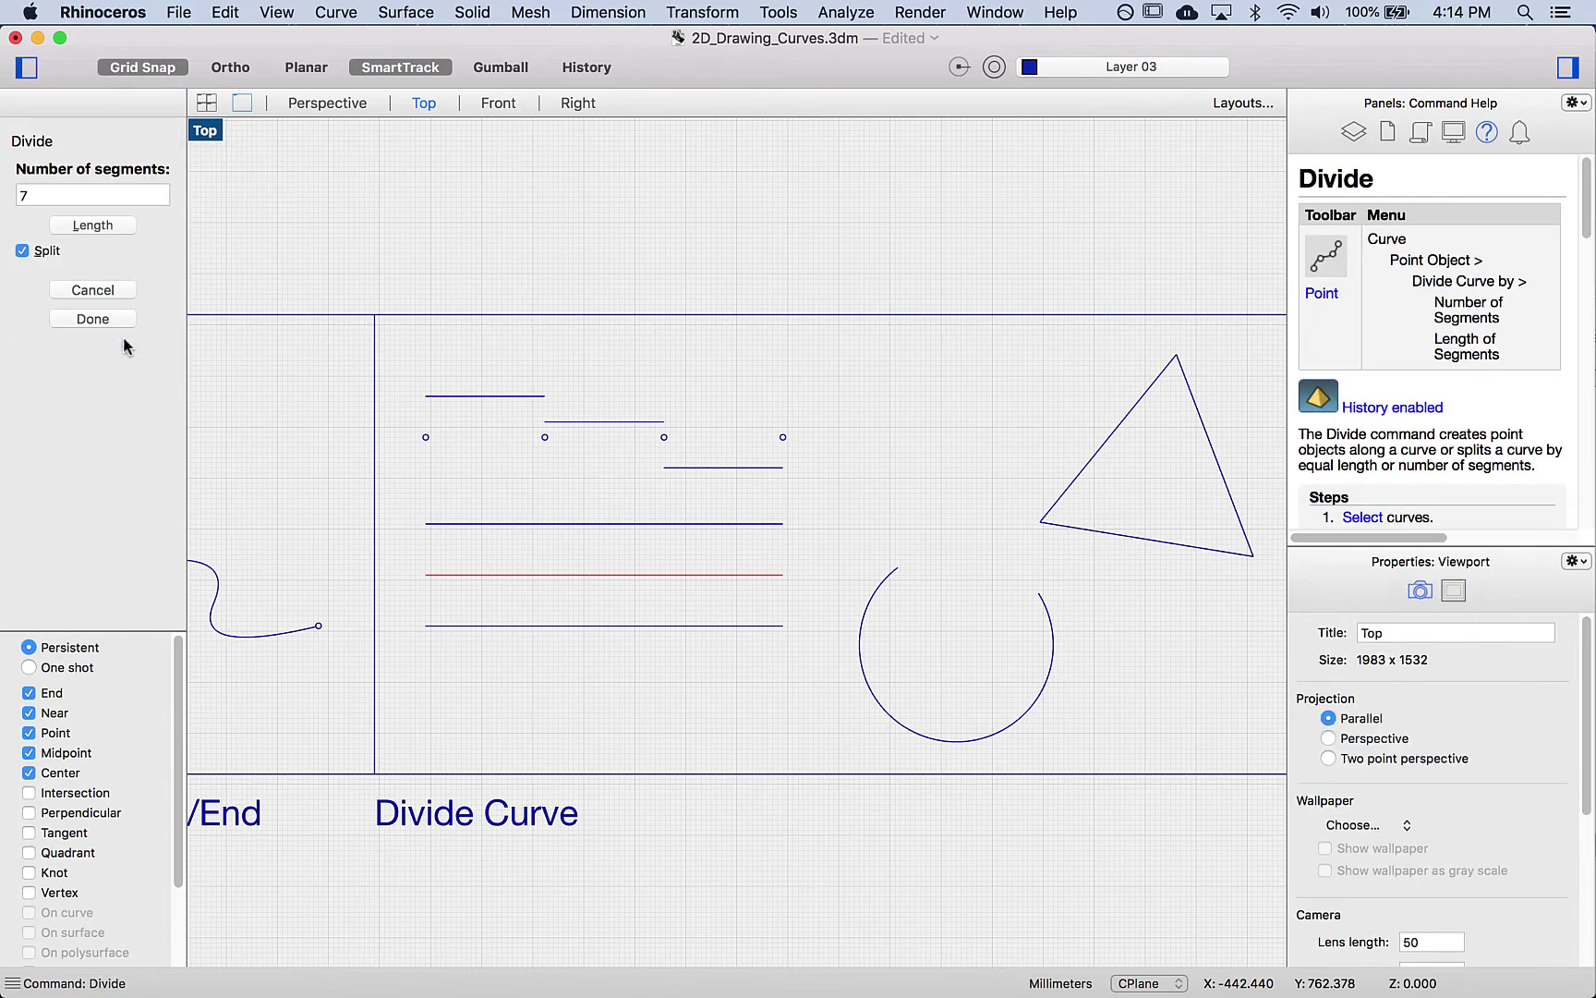
pyautogui.click(87, 225)
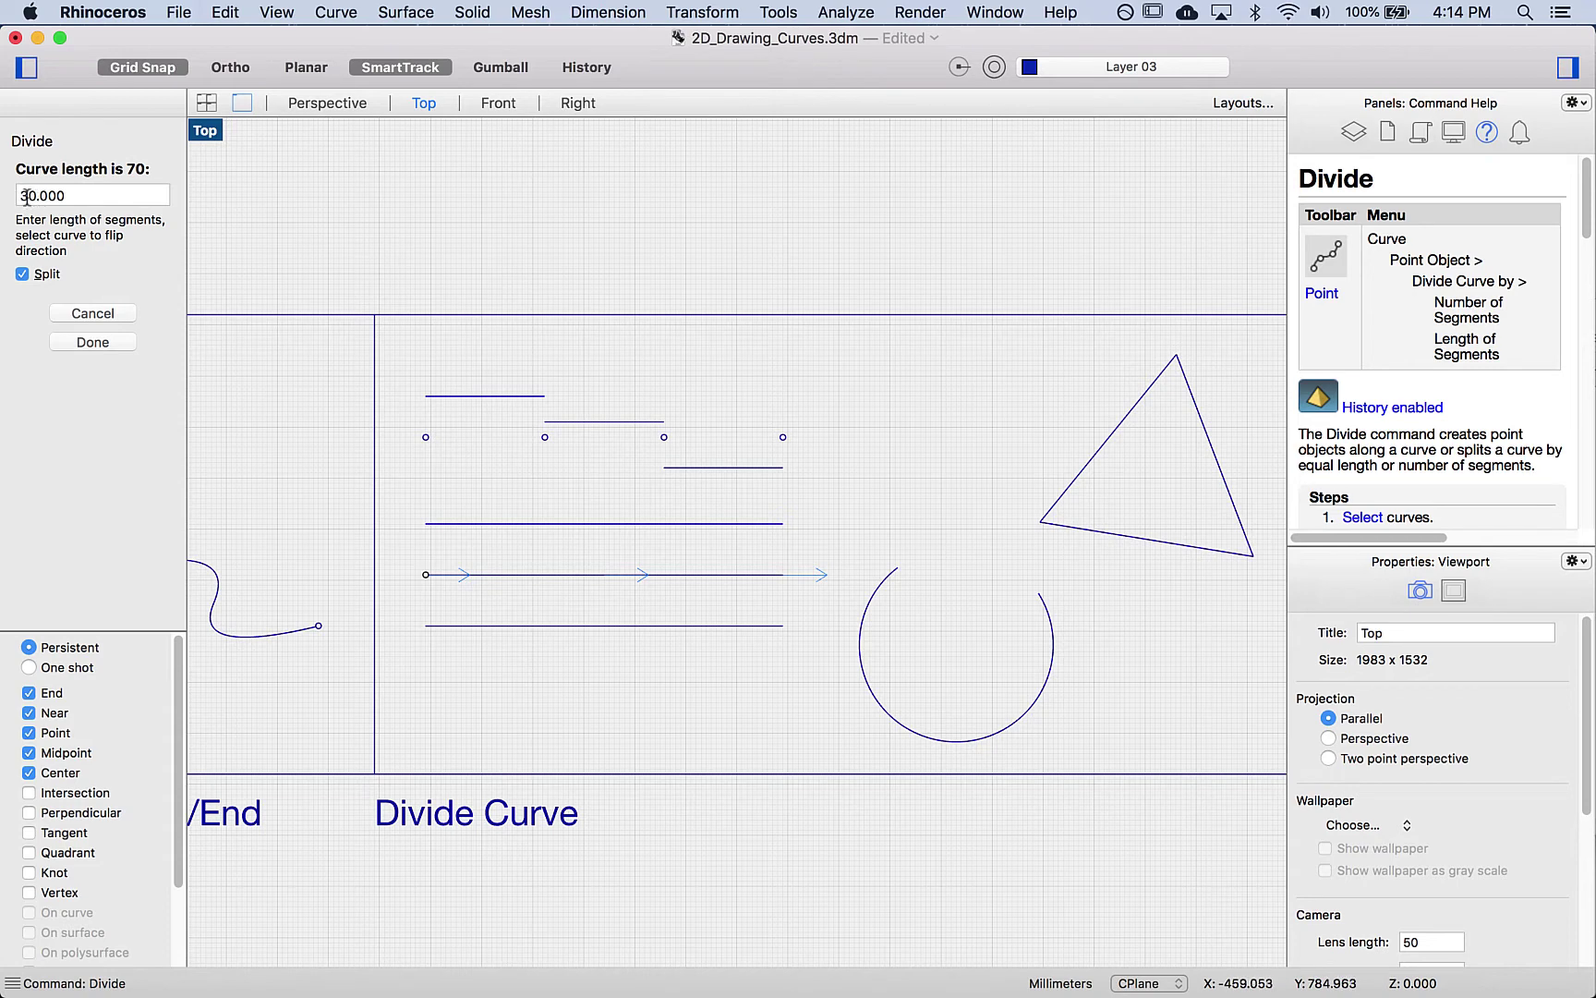
pyautogui.click(83, 199)
pyautogui.click(123, 192)
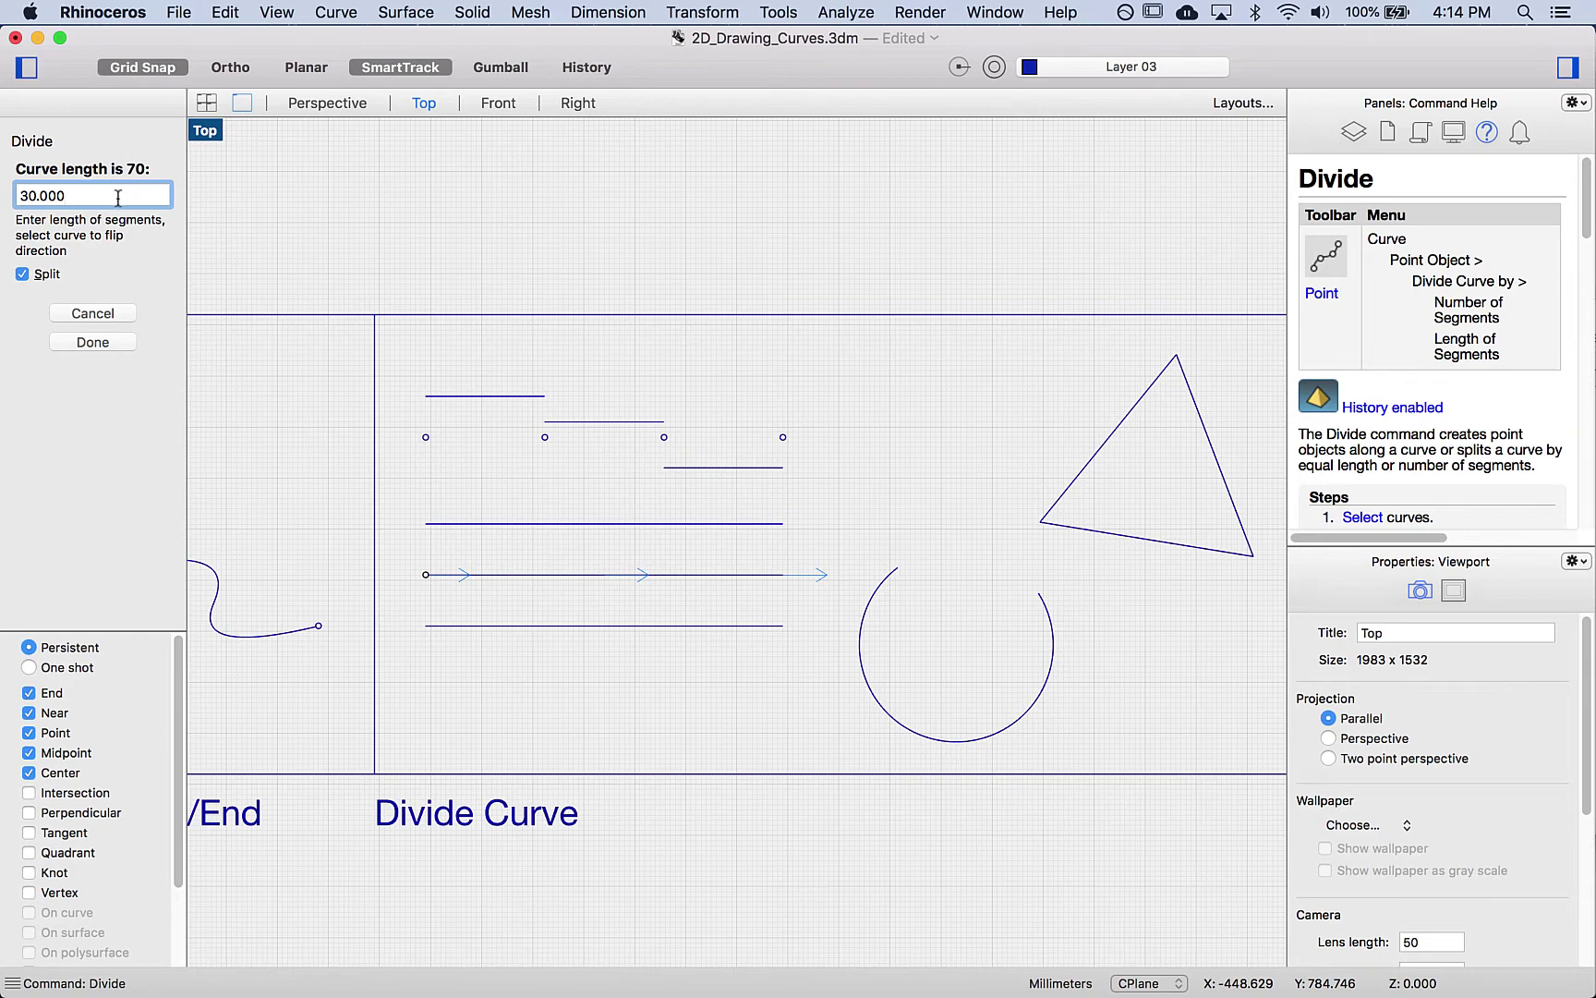
pyautogui.doubleClick(118, 196)
pyautogui.write('25')
pyautogui.click(92, 342)
# Step: Select the segments of the divided third line in turn to check where it is split
pyautogui.click(455, 574)
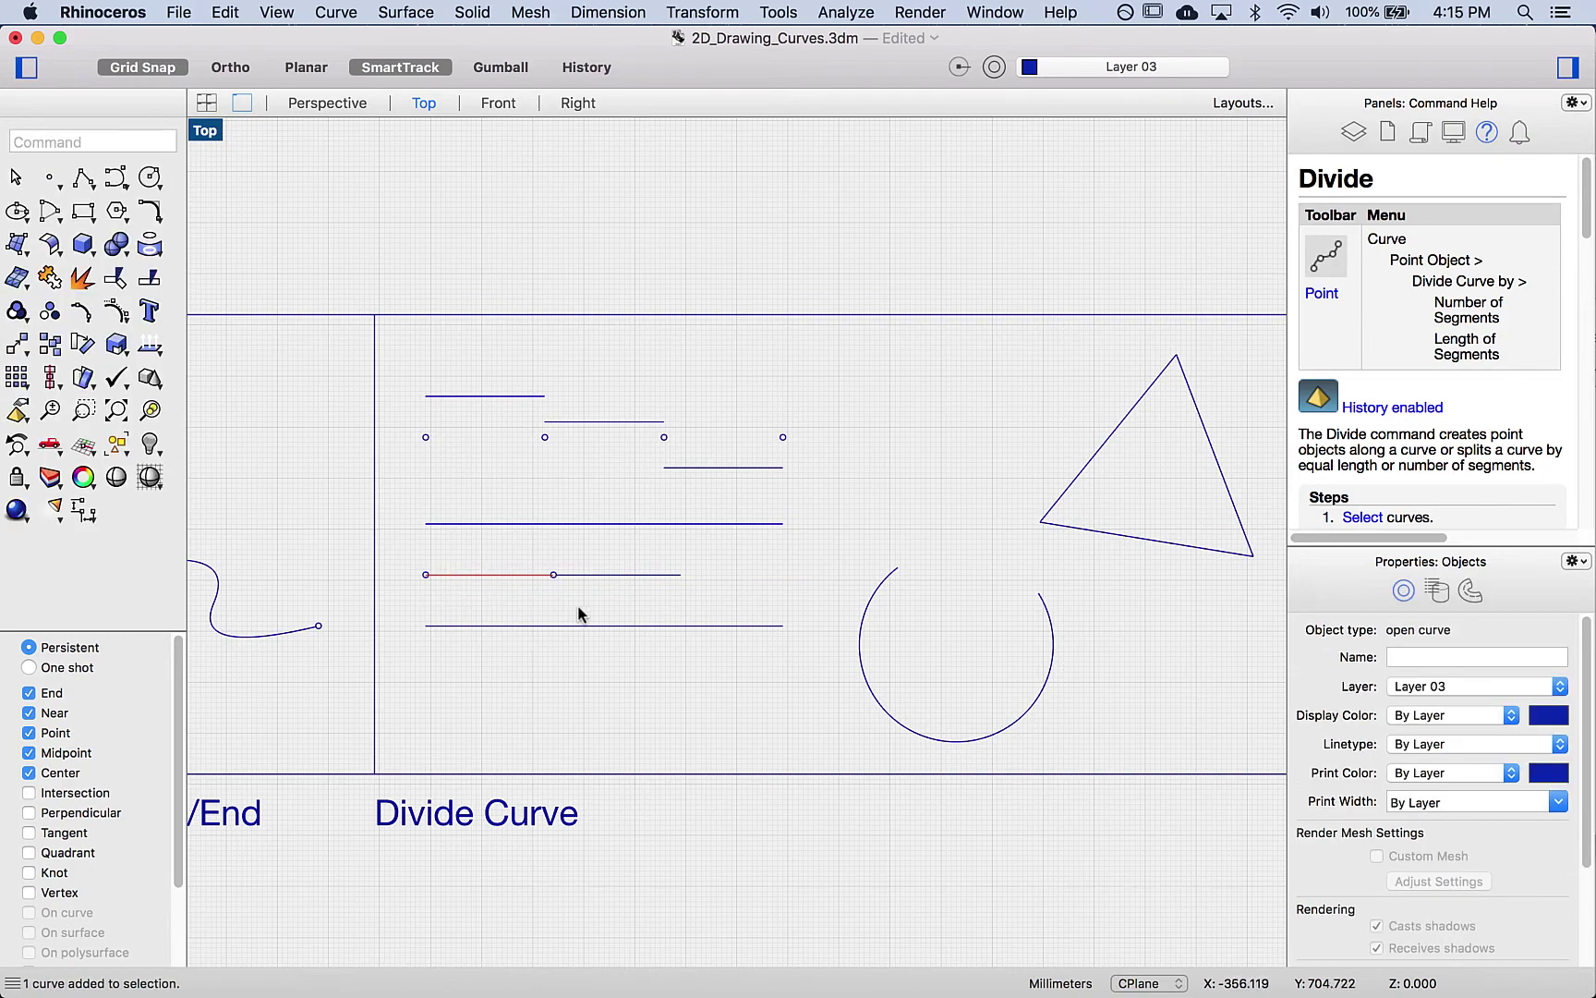
pyautogui.click(608, 575)
pyautogui.click(503, 573)
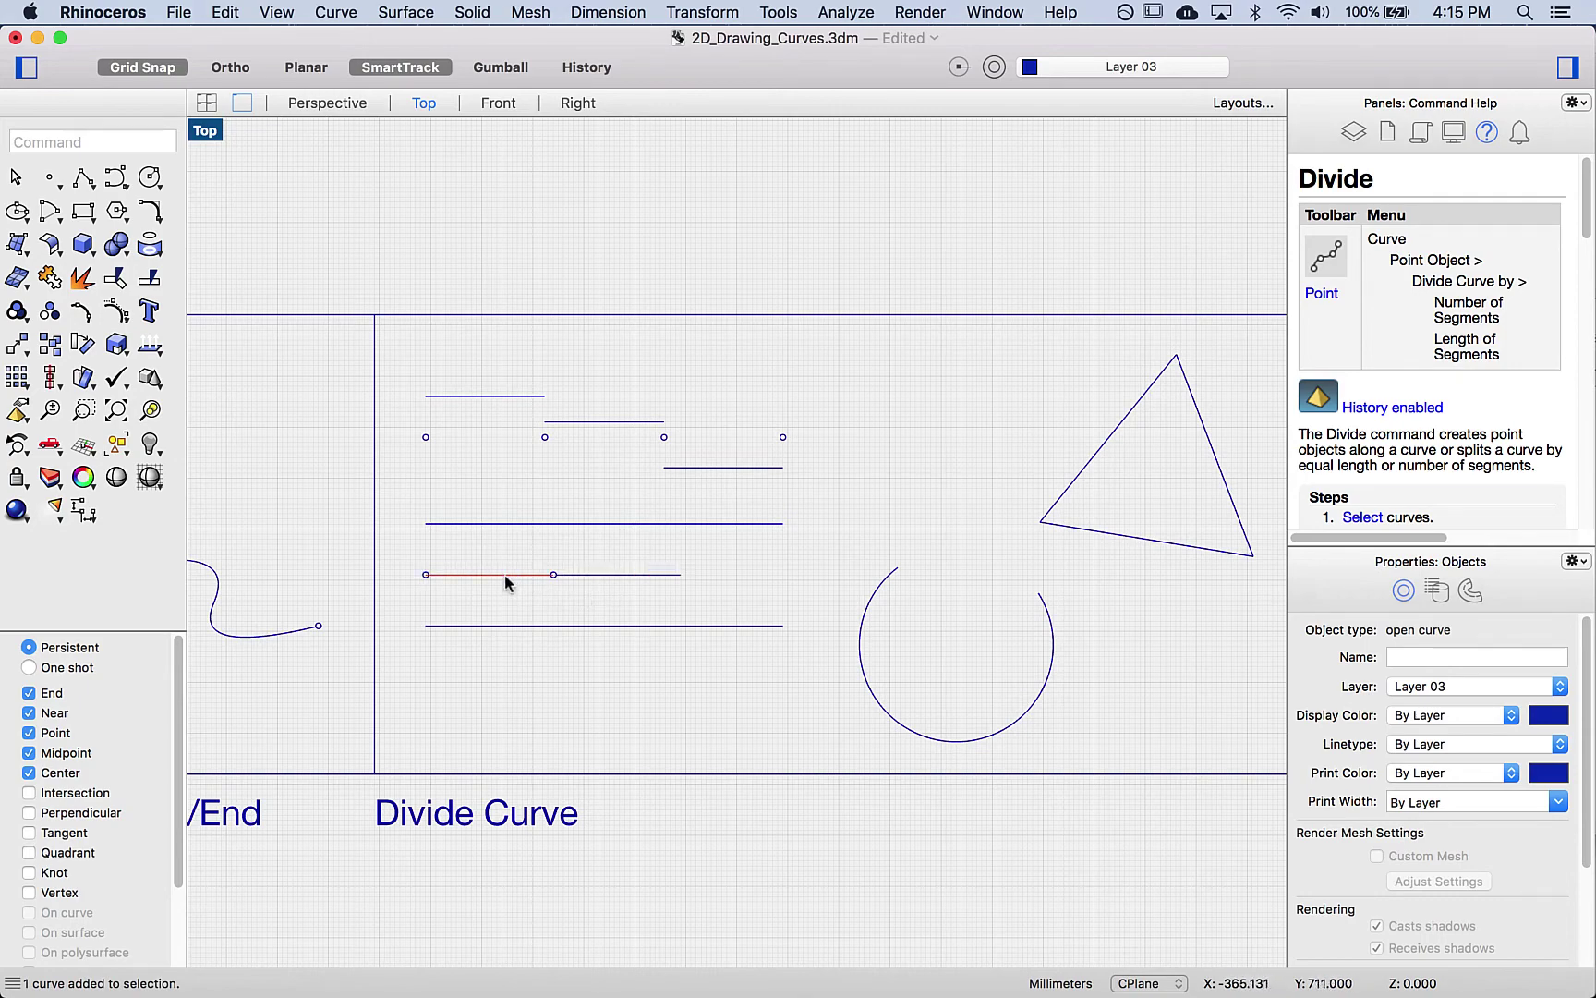
pyautogui.click(608, 611)
pyautogui.scroll(5, 589, 598)
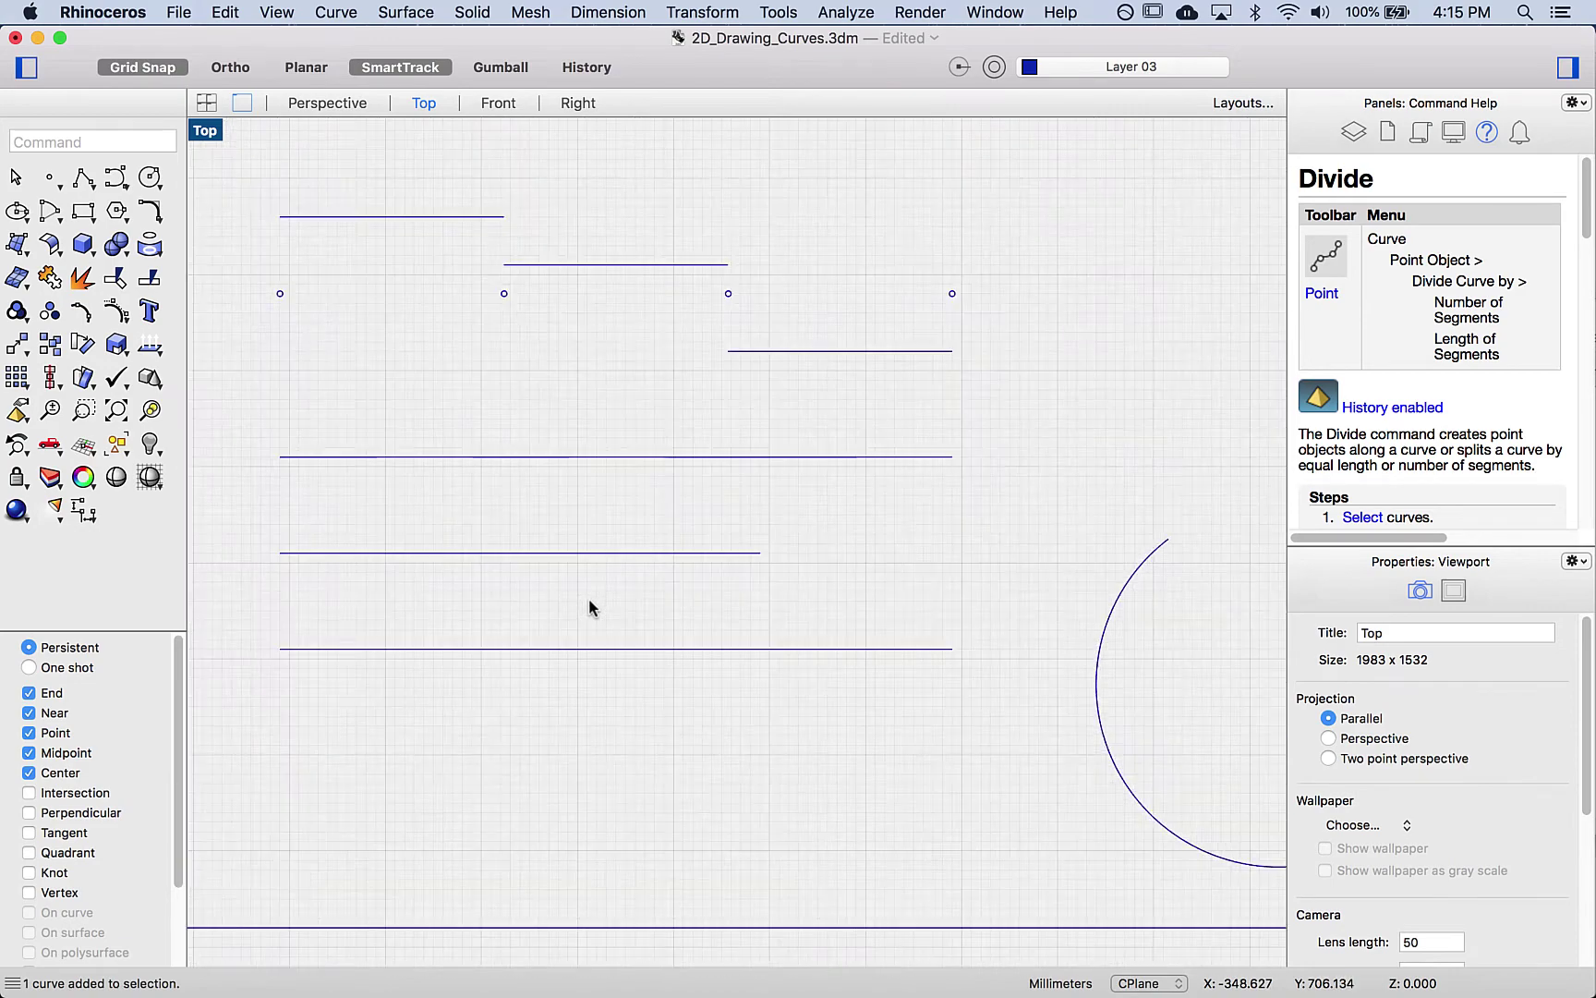
pyautogui.click(442, 553)
pyautogui.click(407, 584)
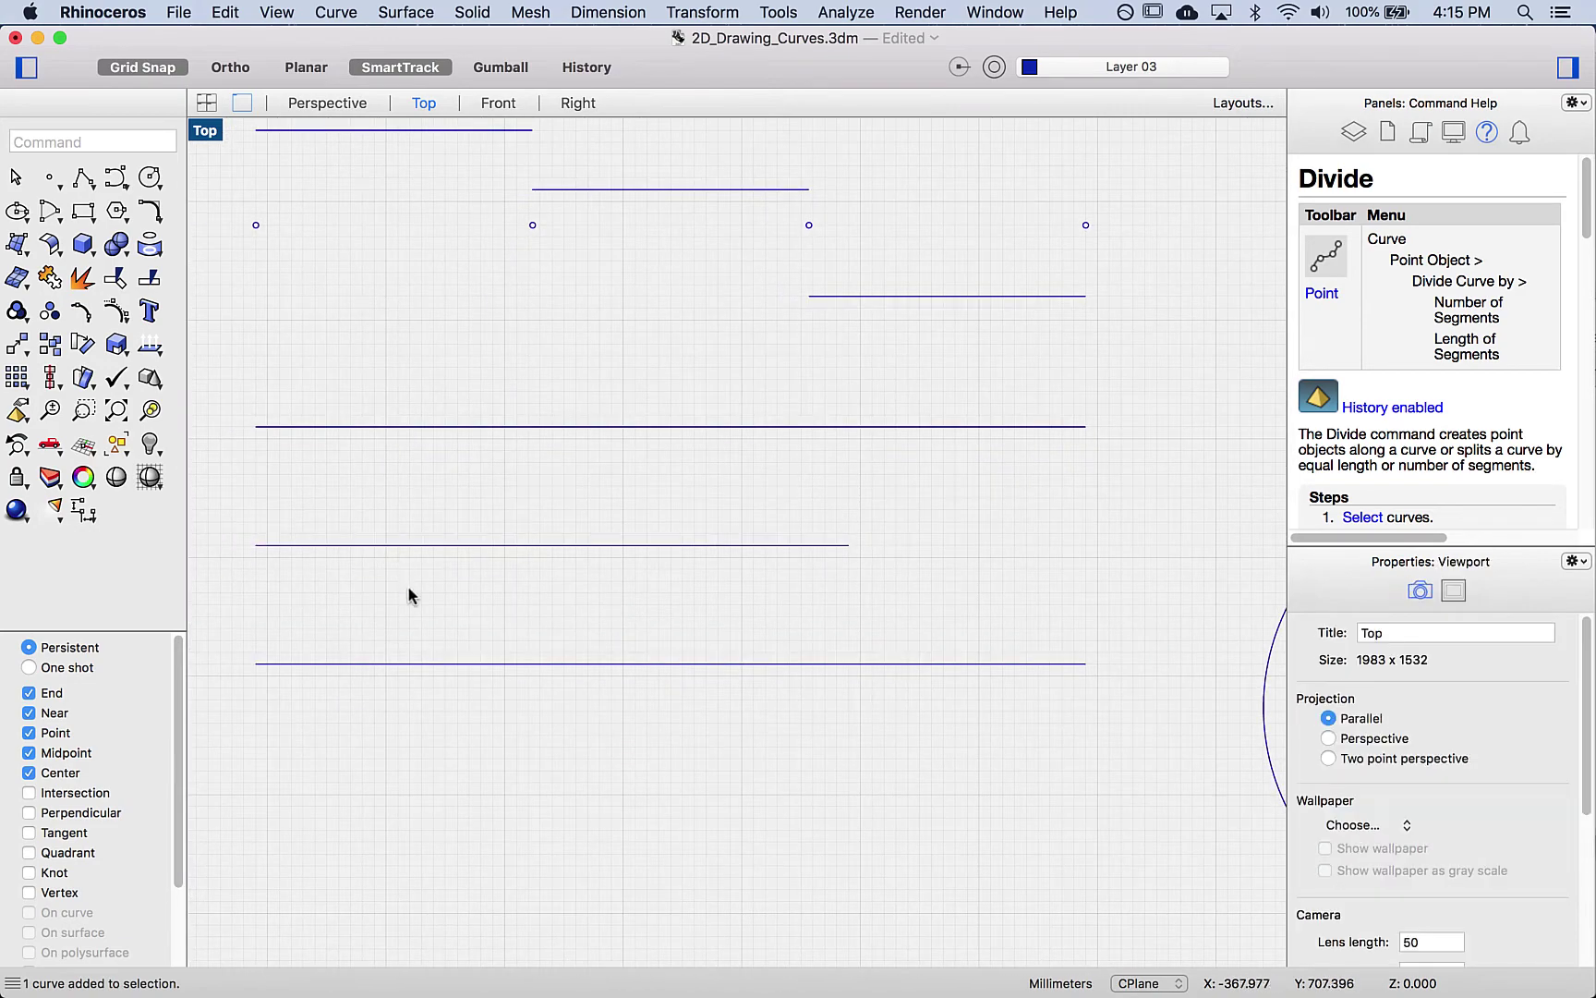
# Step: Add a linear dimension to the first segment of the third line, placed just below the line
pyautogui.write('Dim')
pyautogui.press('Return')
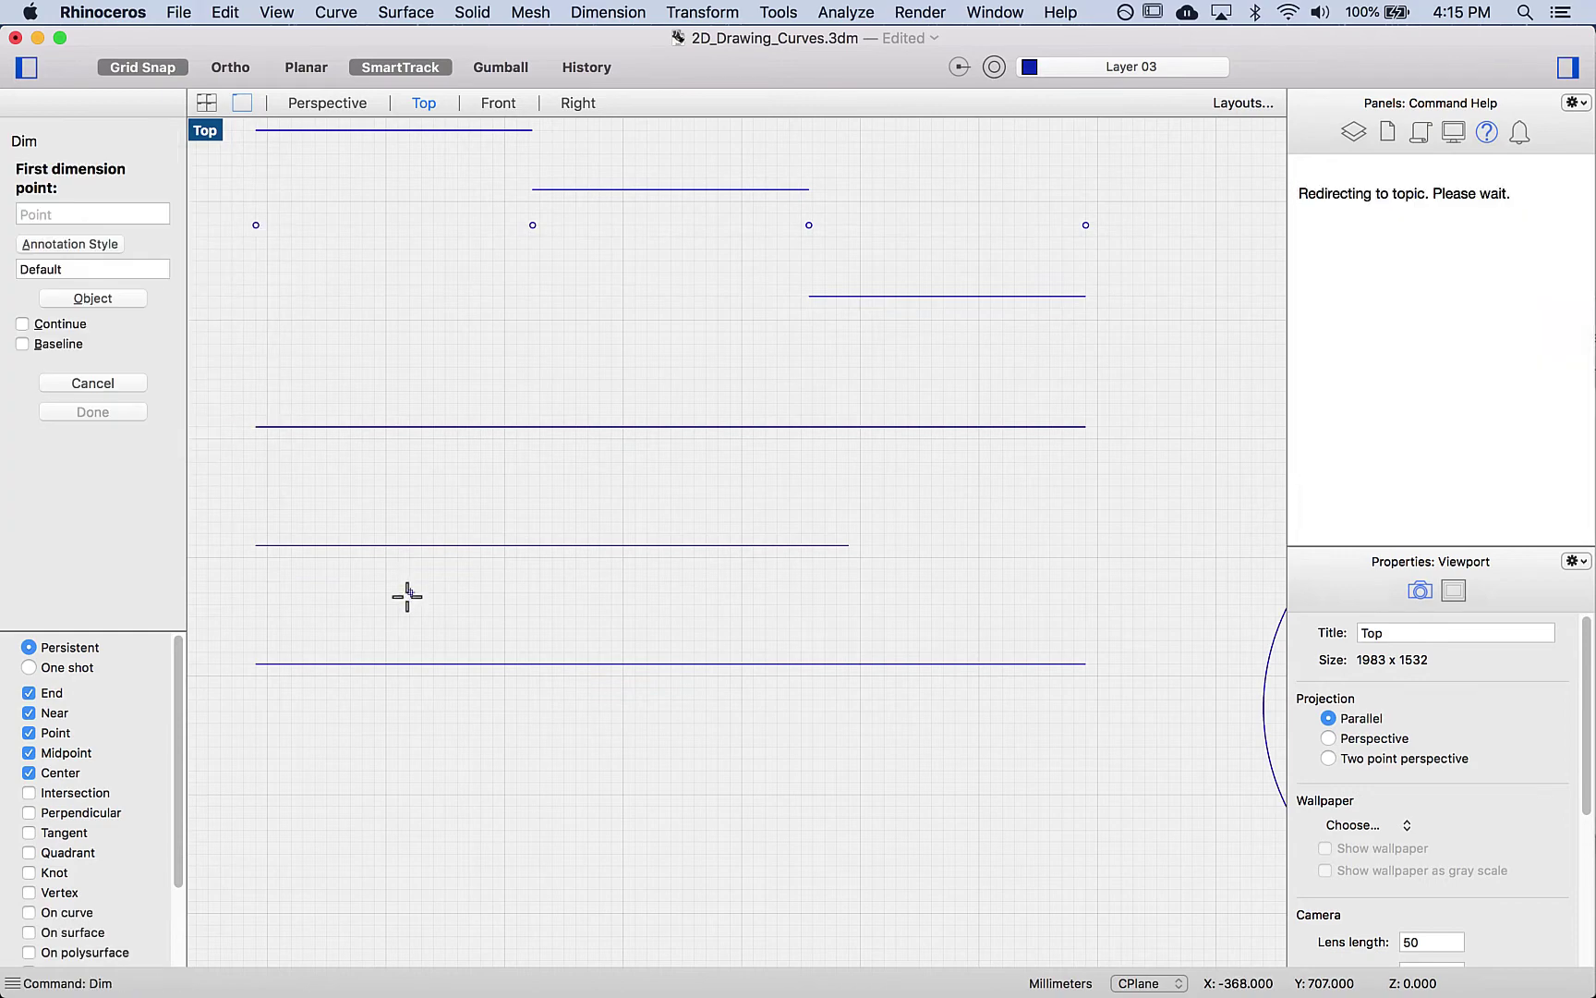
pyautogui.click(252, 545)
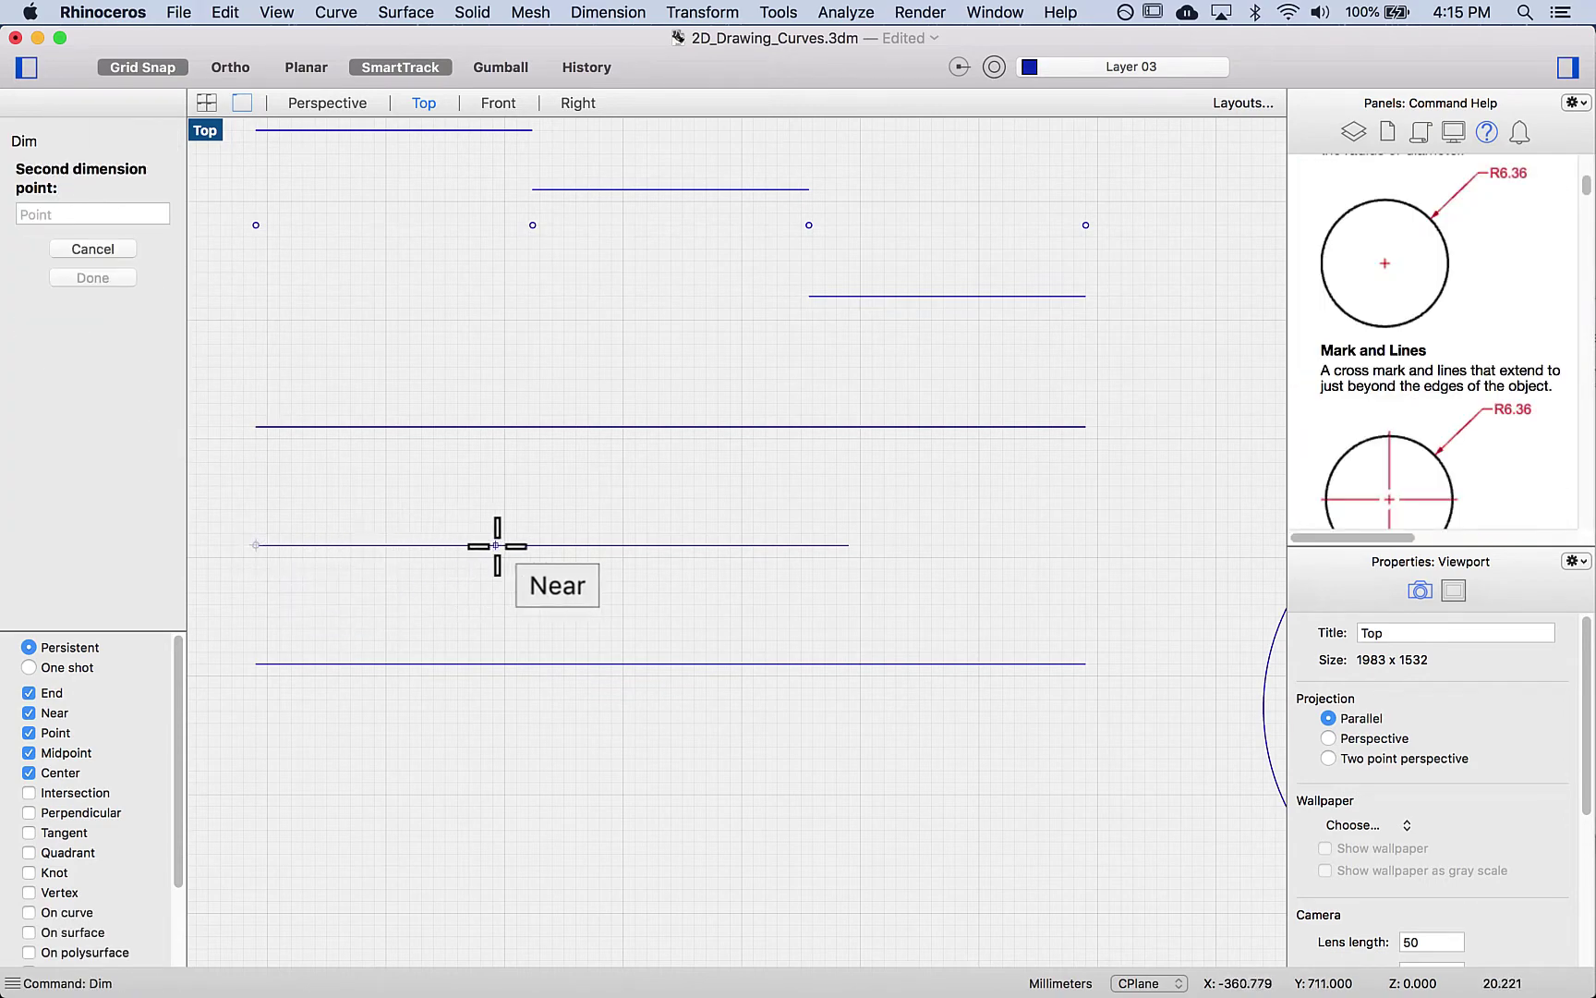
pyautogui.click(553, 545)
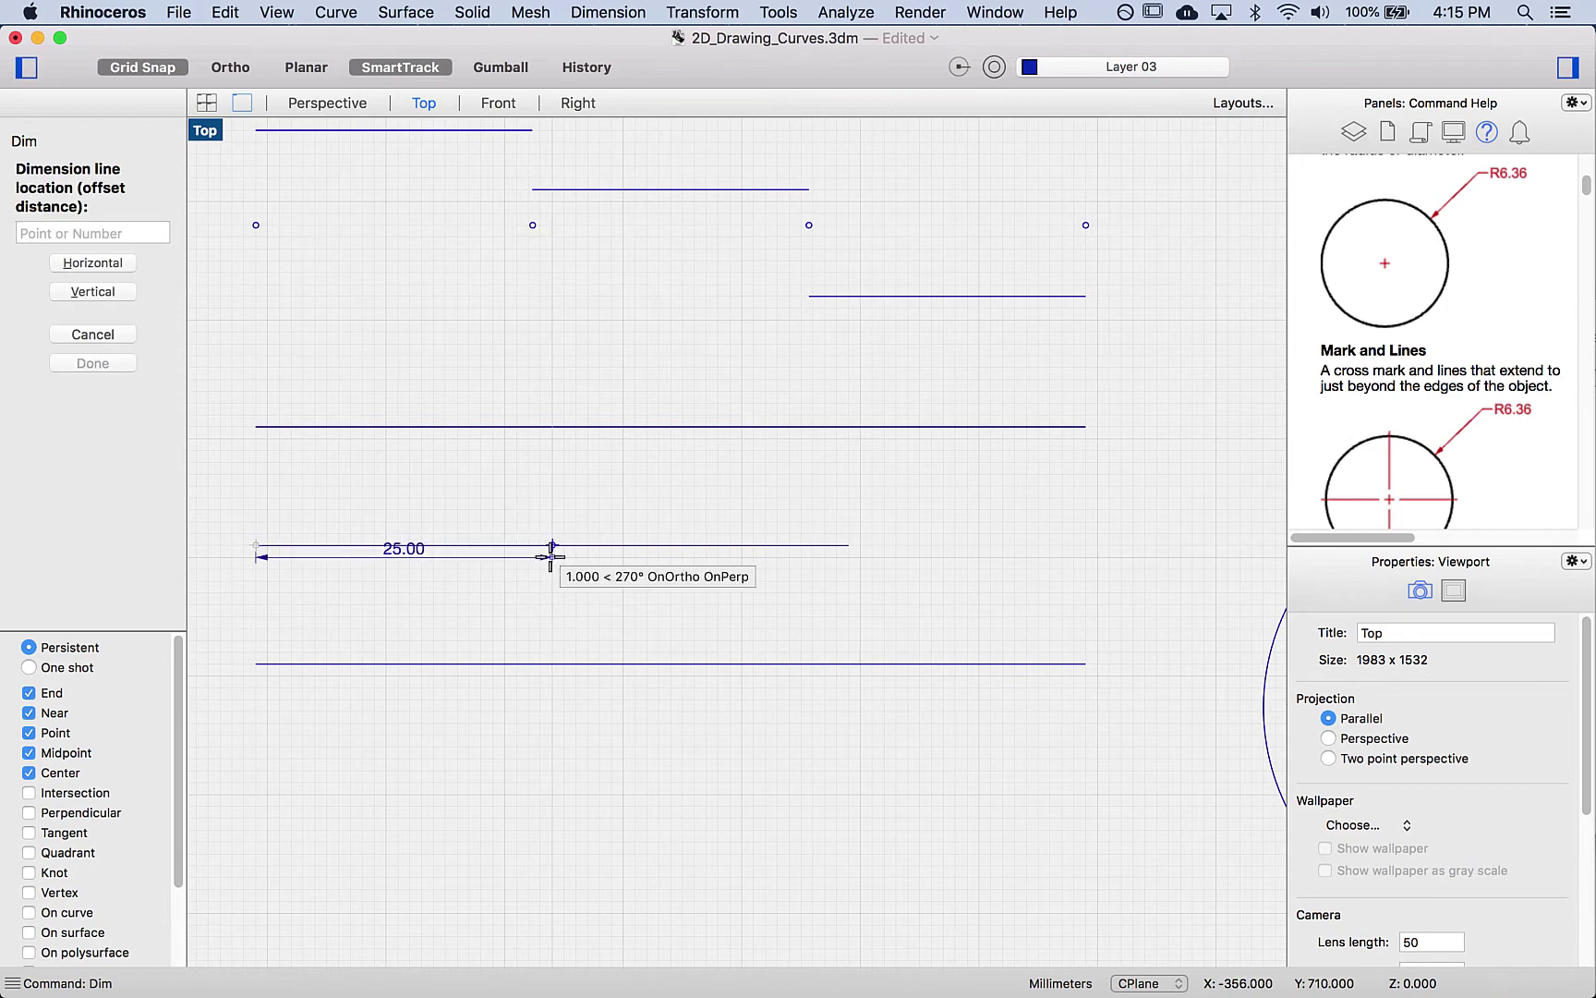
pyautogui.click(545, 594)
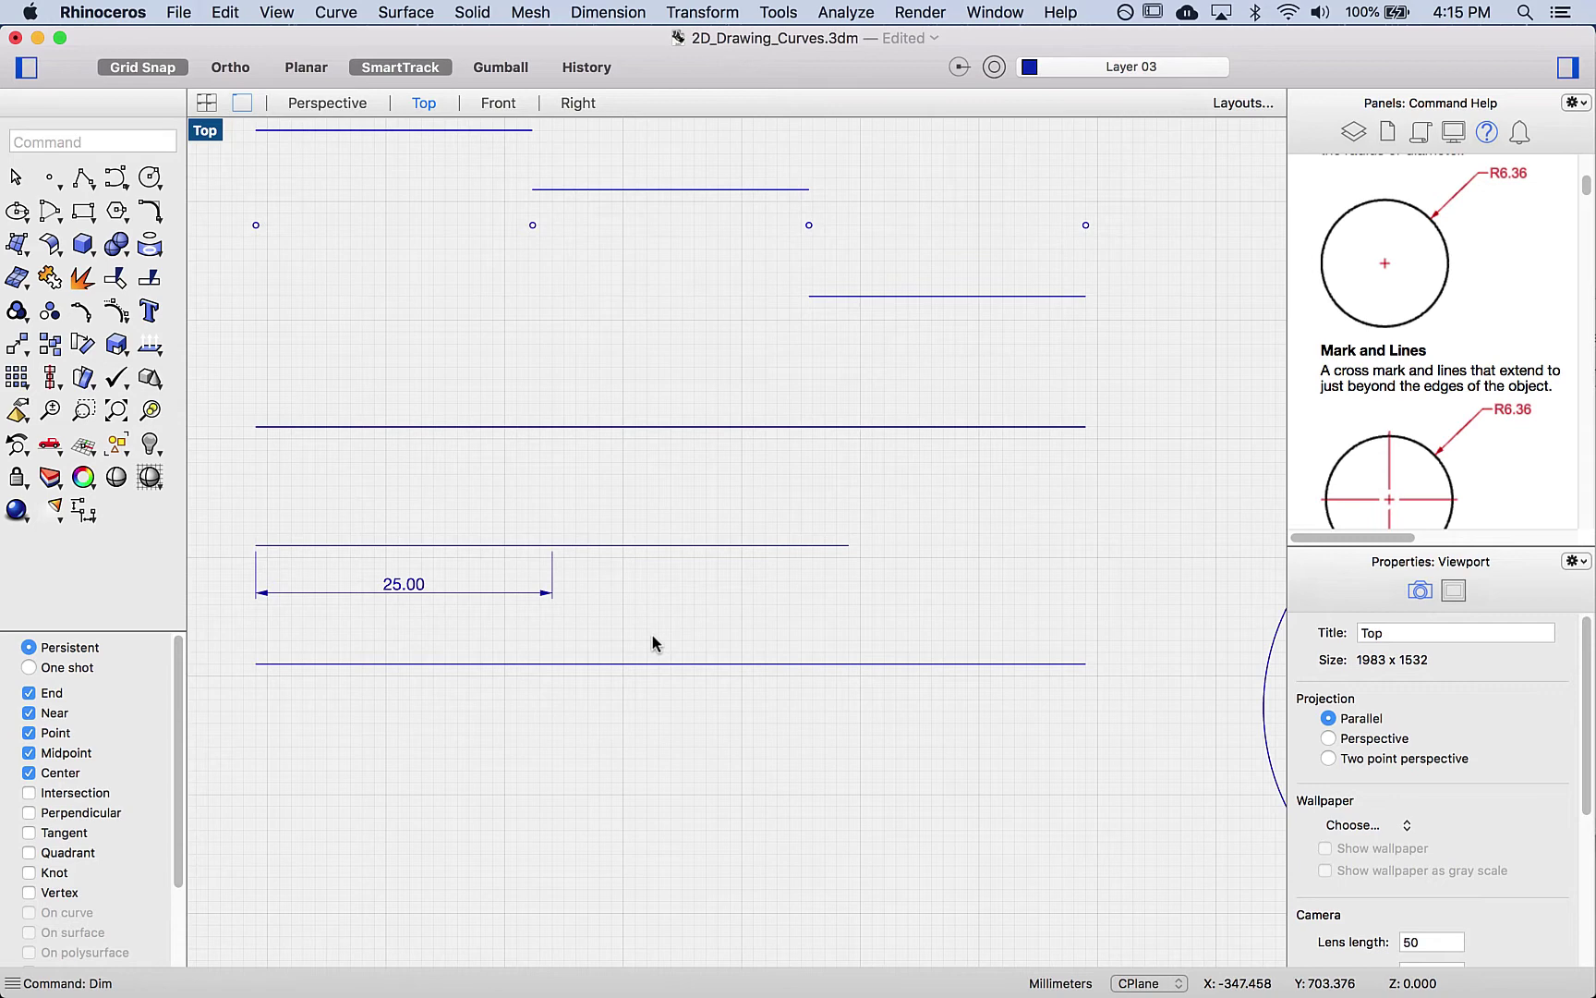
# Step: Add a linear dimension to the second segment of the third line, level with the first dimension
pyautogui.press('Return')
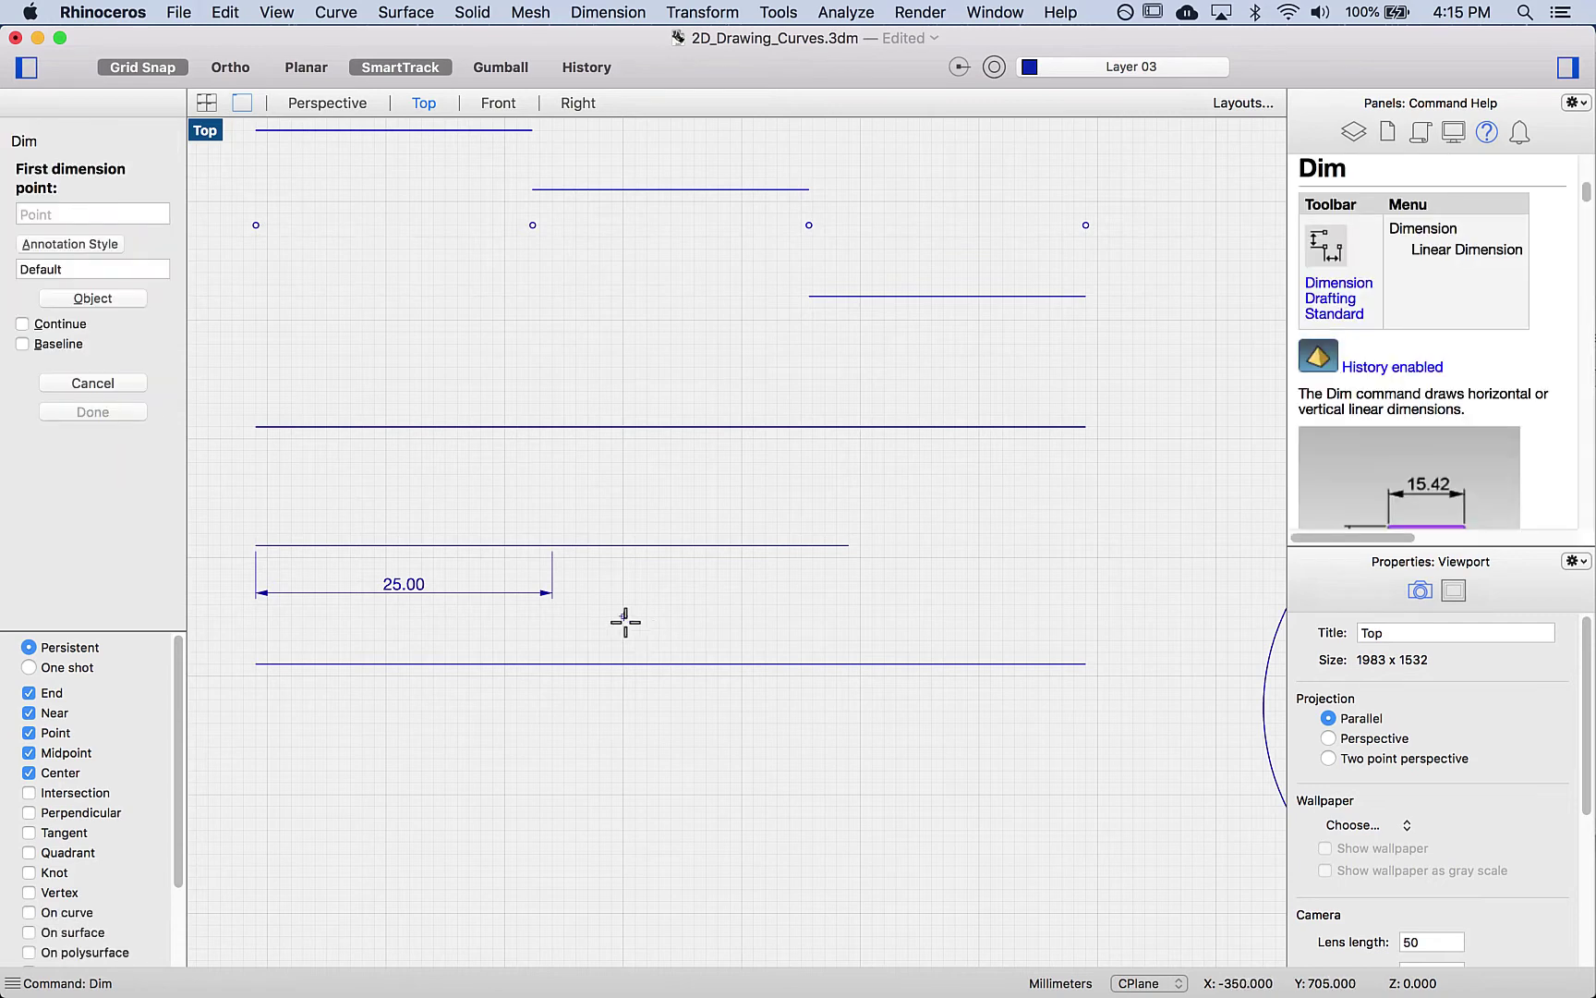
pyautogui.click(552, 545)
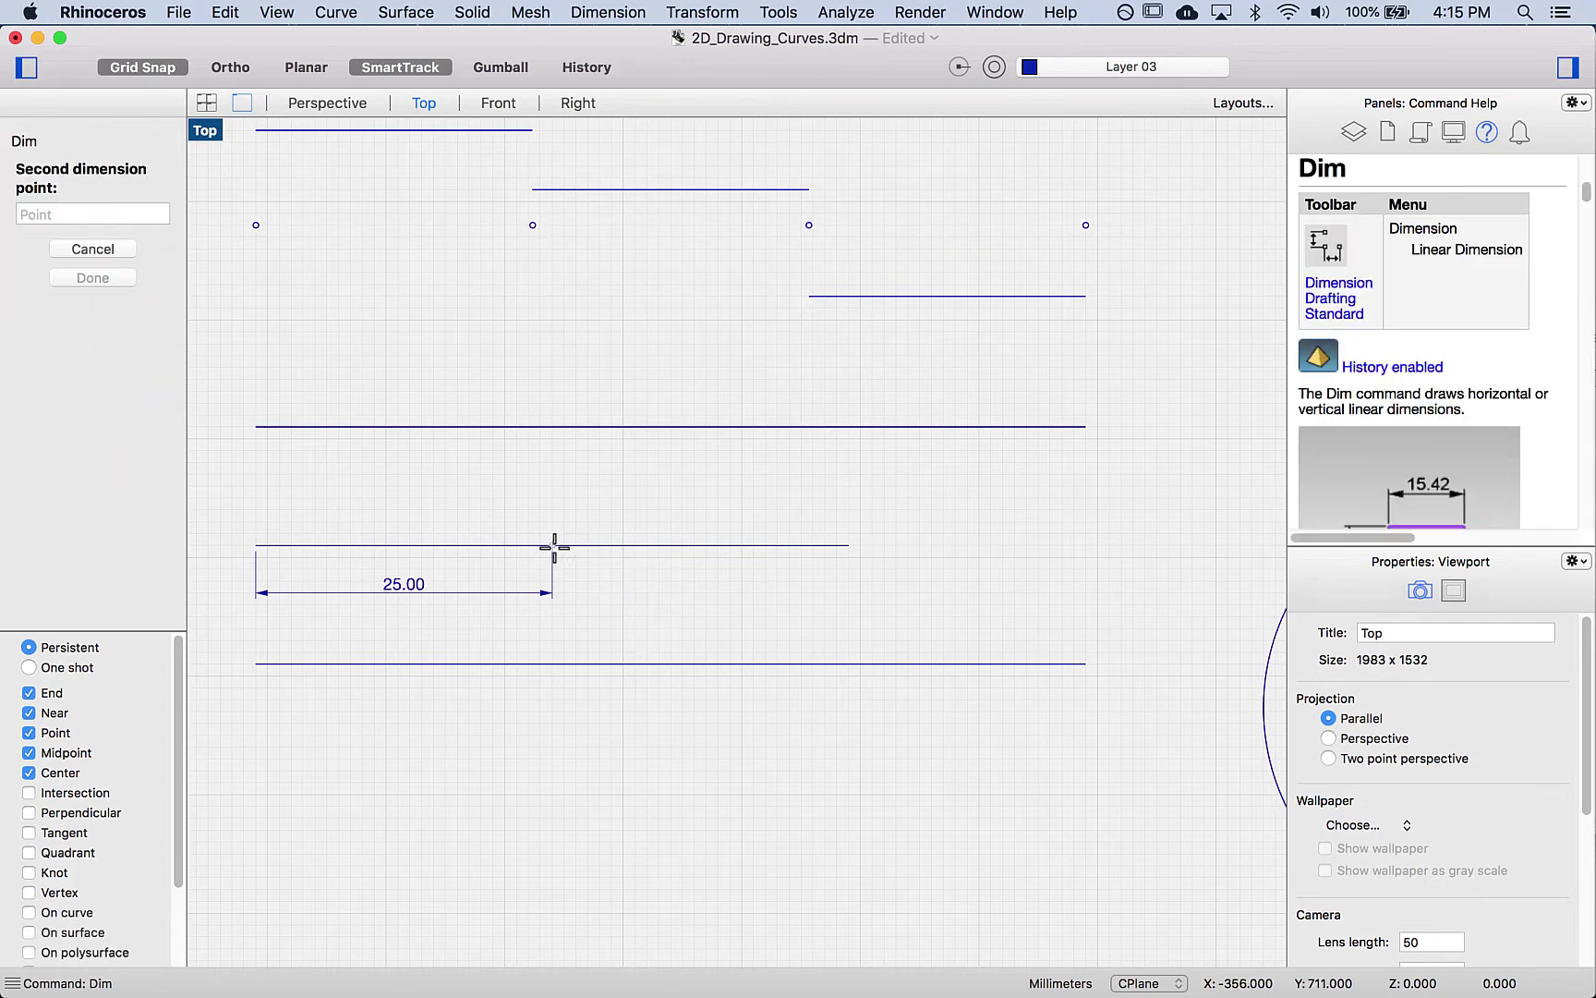
pyautogui.click(848, 545)
pyautogui.click(842, 592)
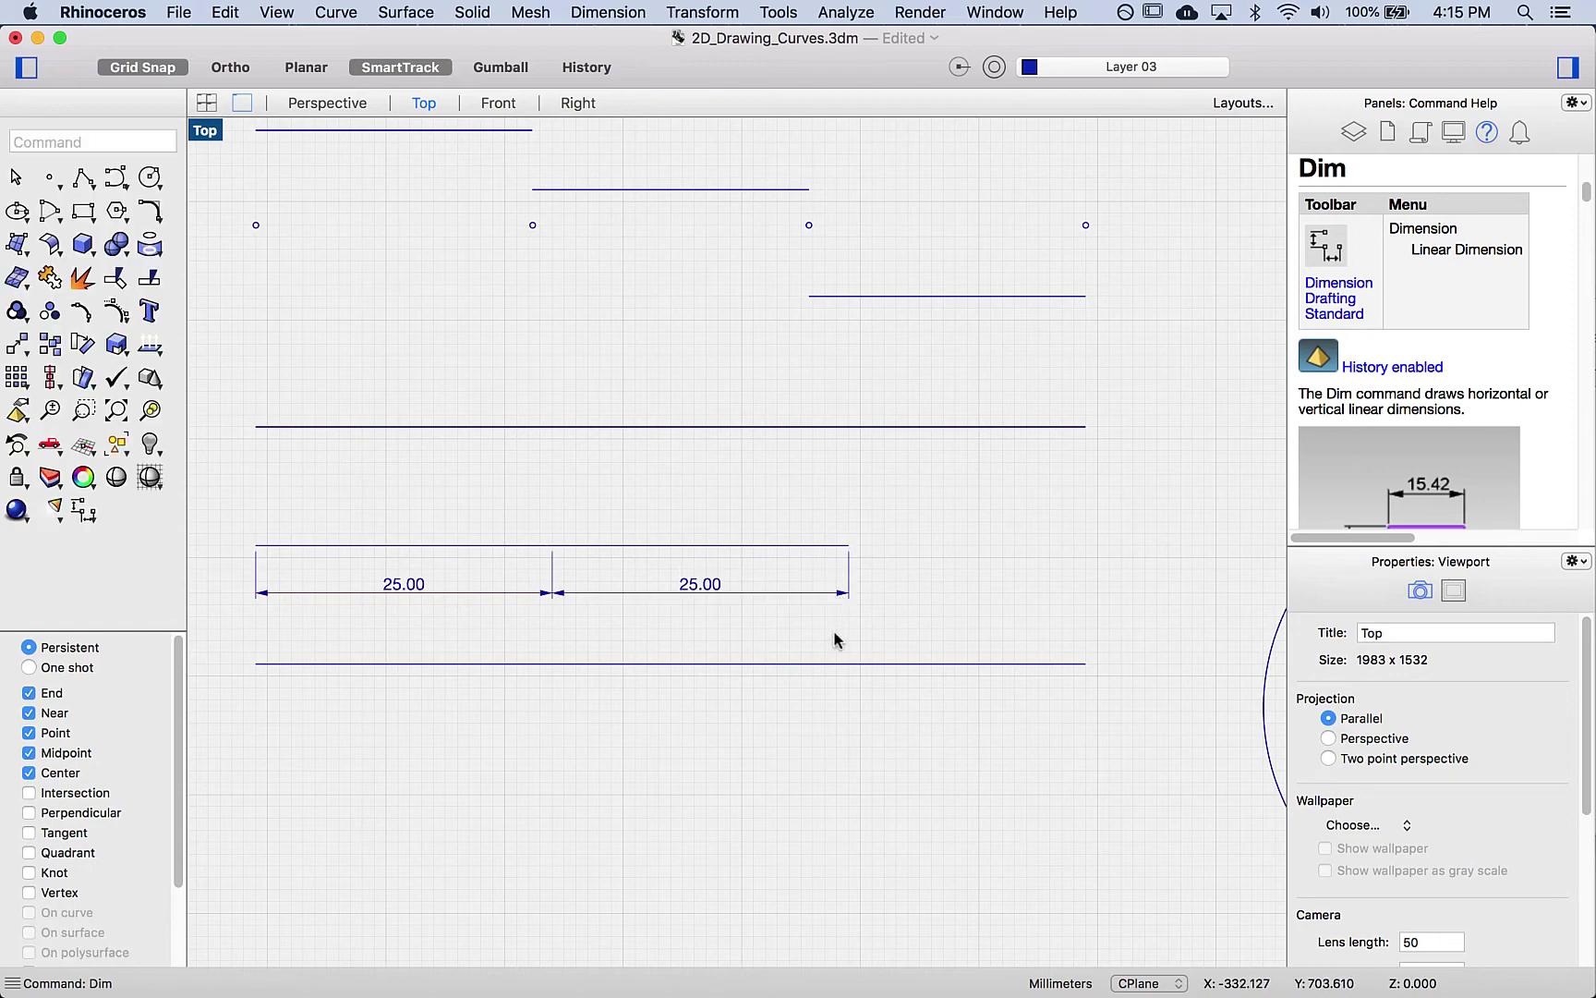
# Step: Select the wavy curve in the Divide Curve box and hide its control points with PointsOff, keeping it selected
pyautogui.scroll(-2, 834, 637)
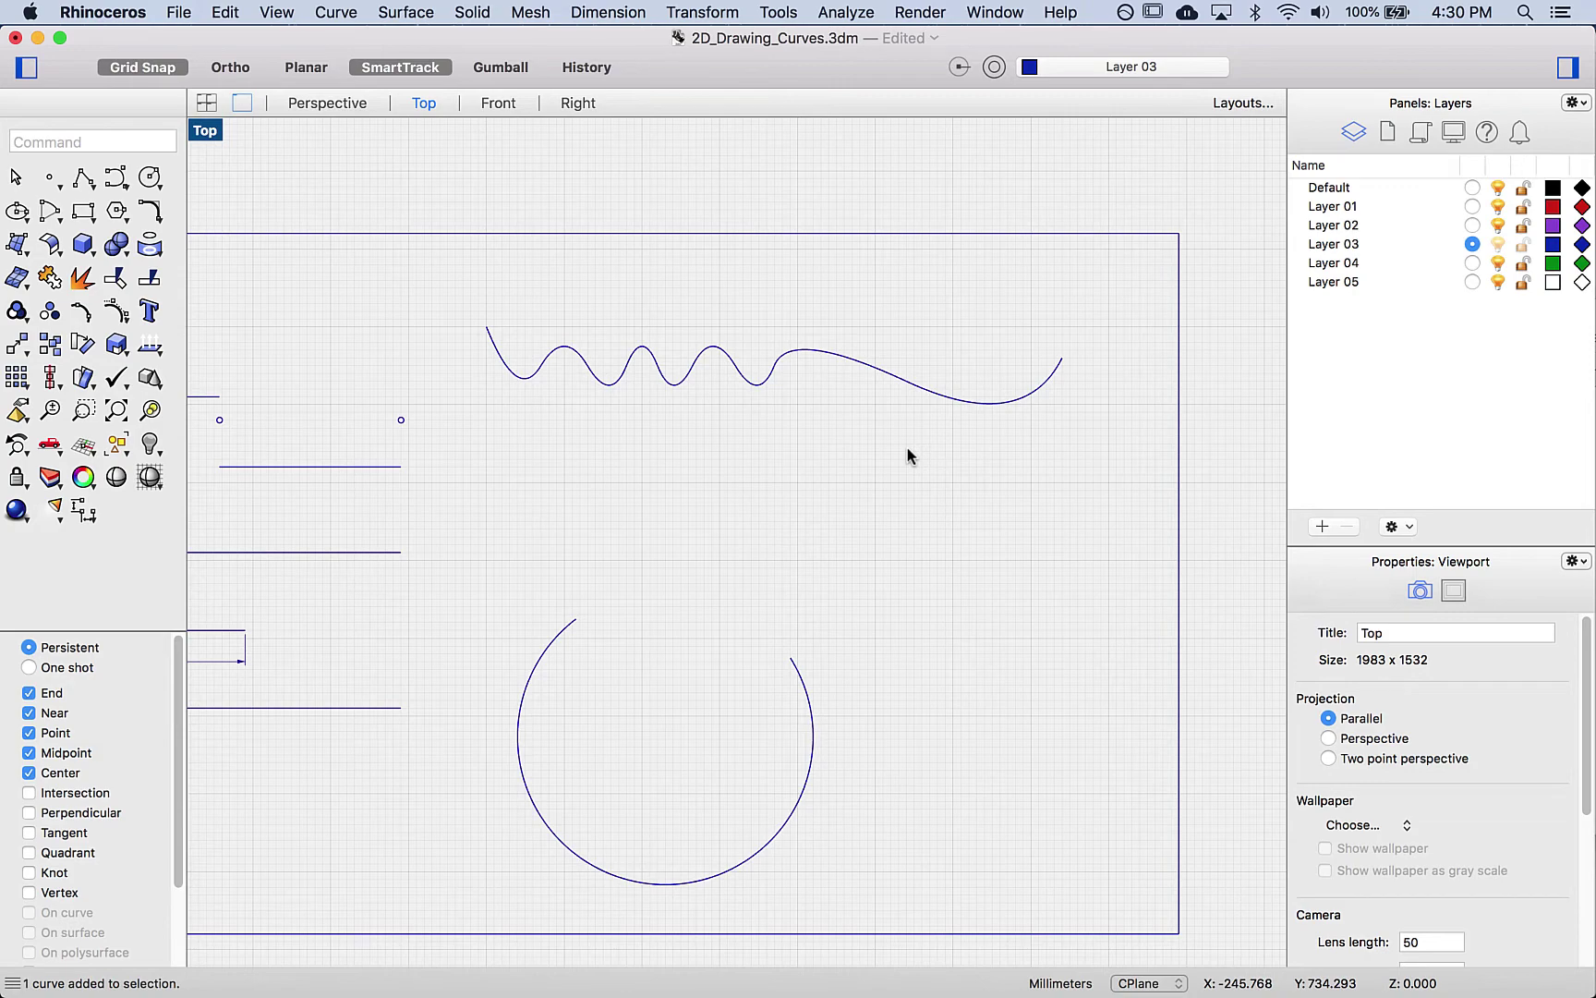
pyautogui.moveTo(584, 463); pyautogui.dragTo(873, 453, button='right')
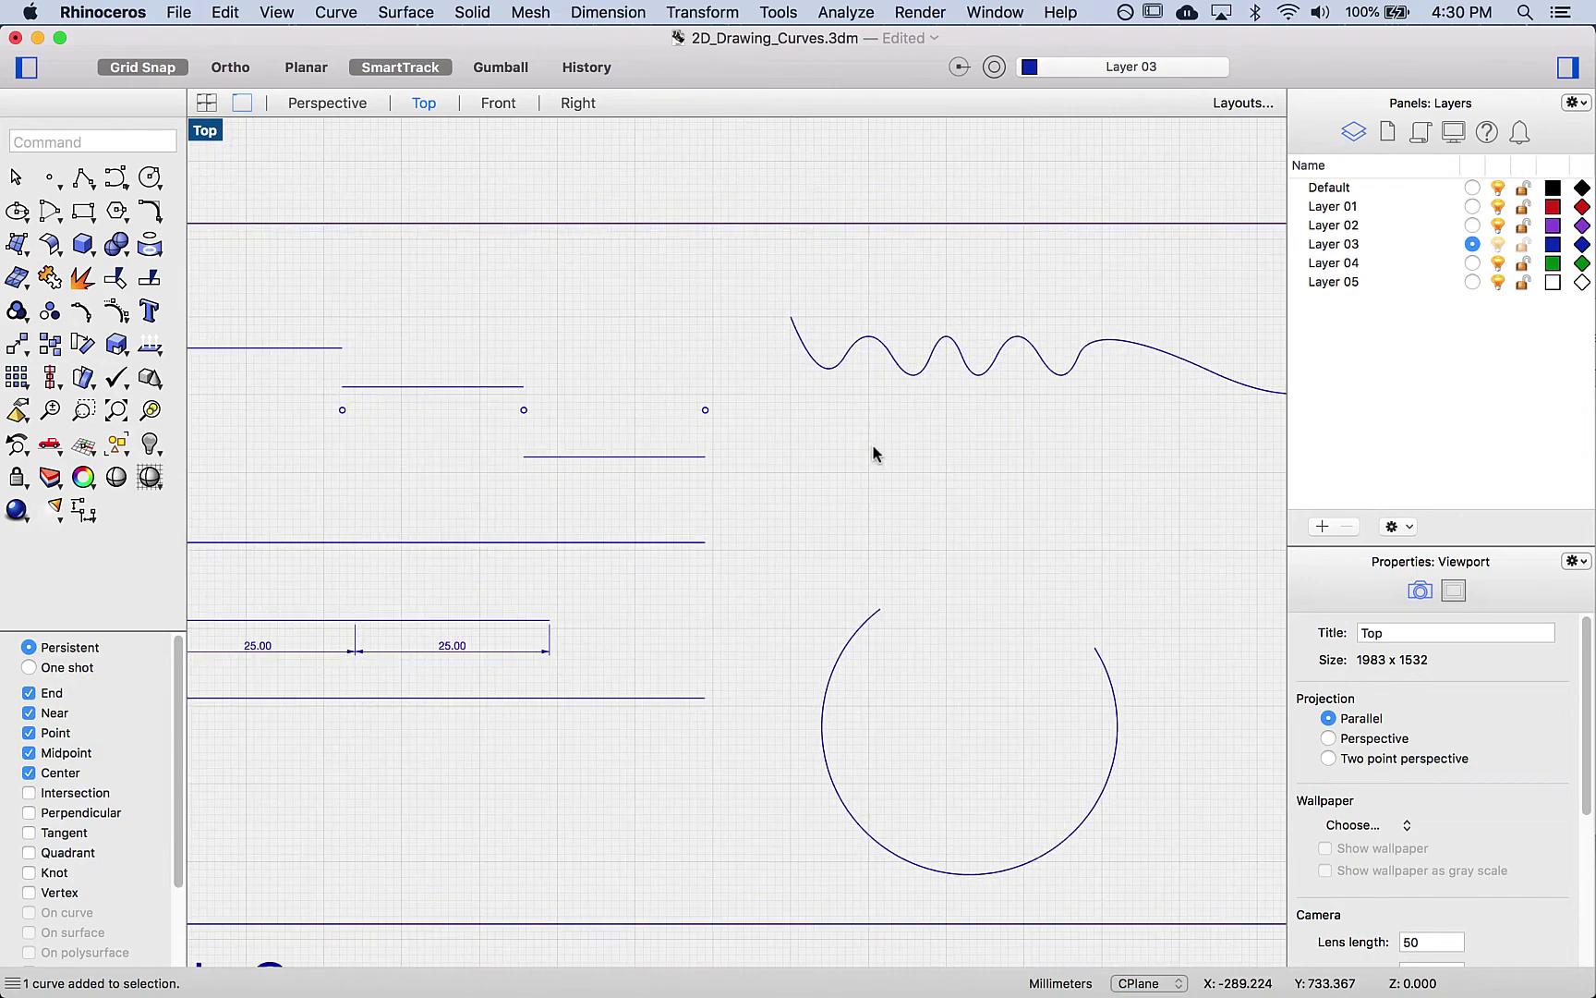
pyautogui.moveTo(1027, 535); pyautogui.dragTo(746, 545, button='right')
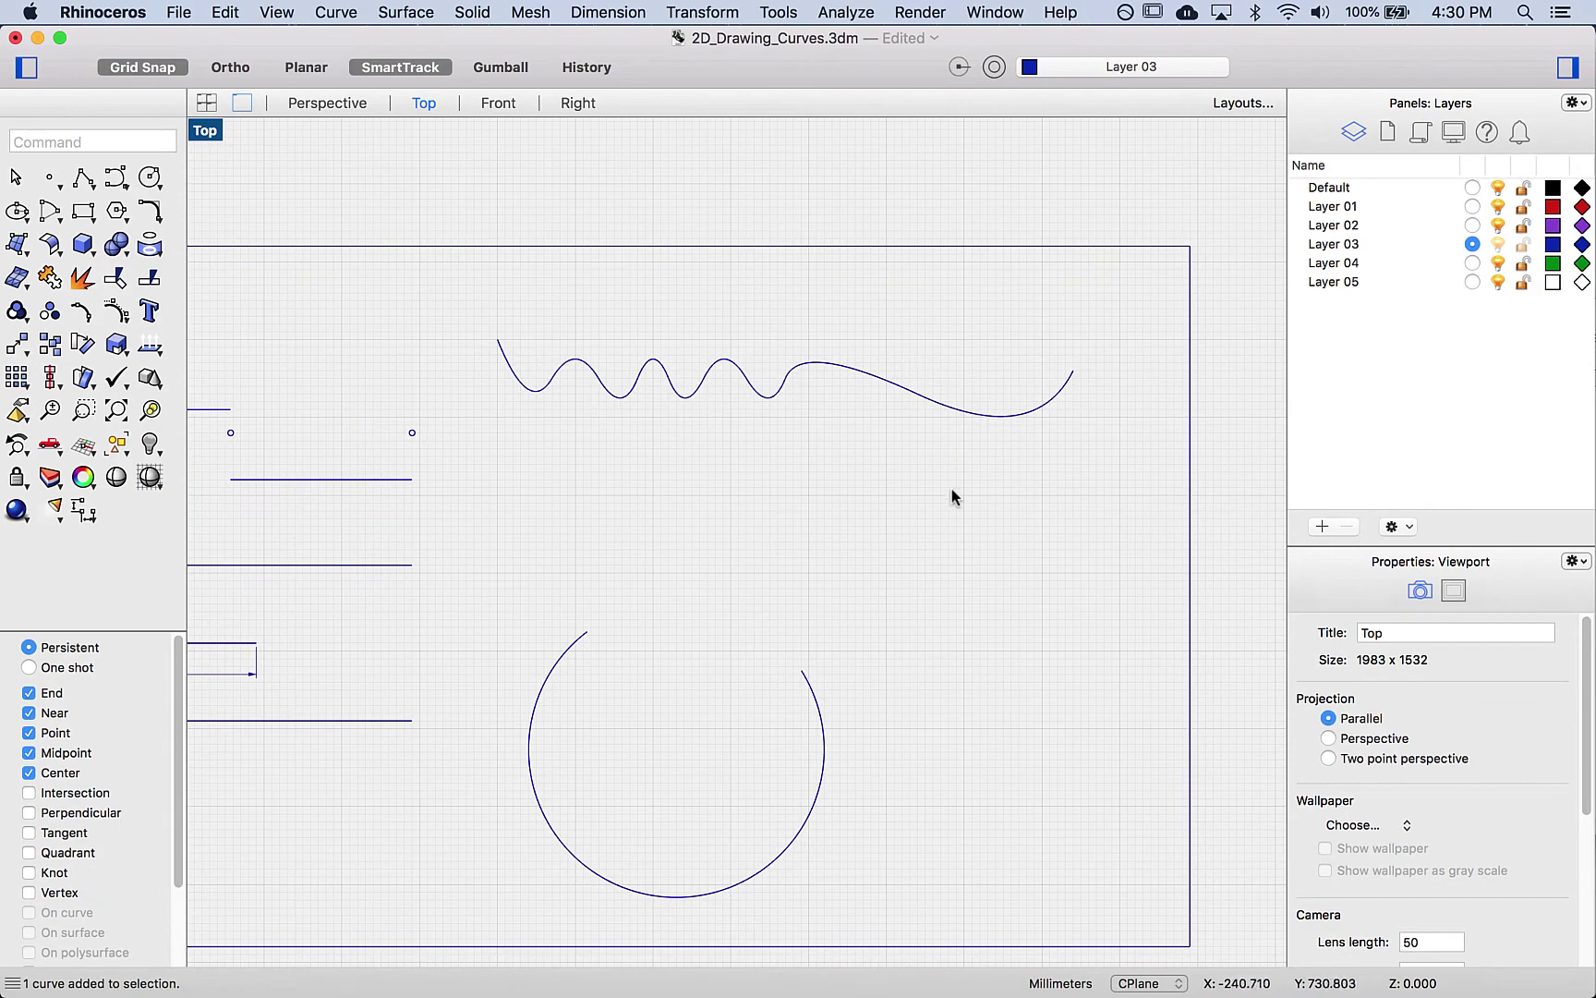
pyautogui.moveTo(952, 491); pyautogui.dragTo(968, 514, button='right')
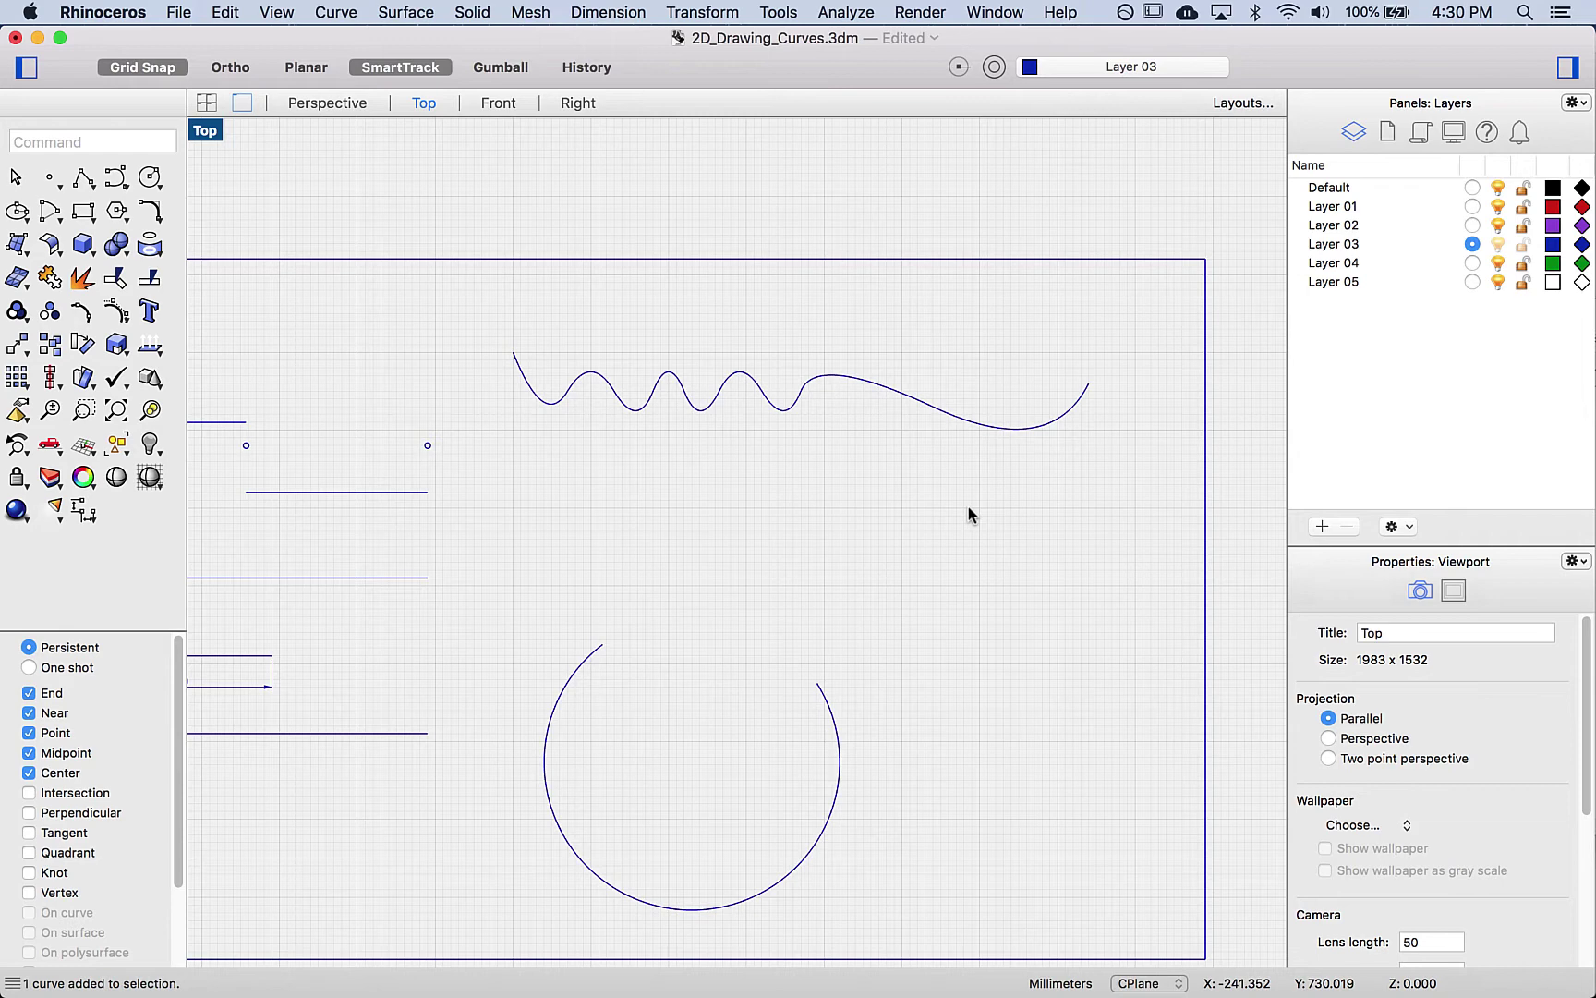
pyautogui.click(989, 427)
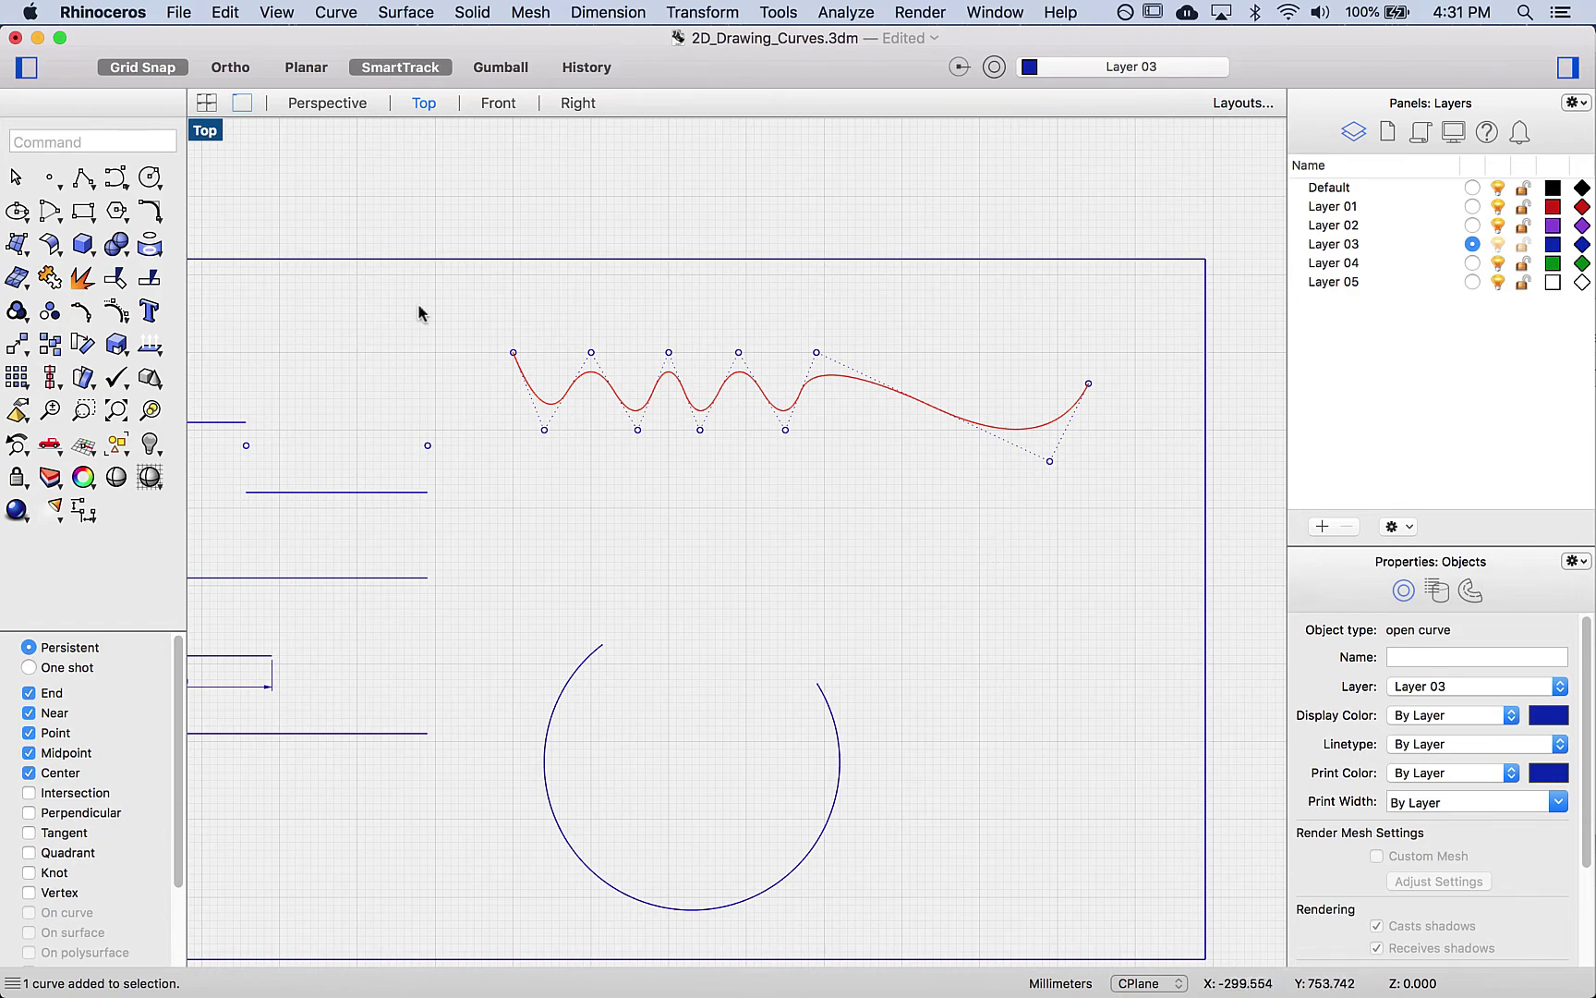
pyautogui.click(115, 317)
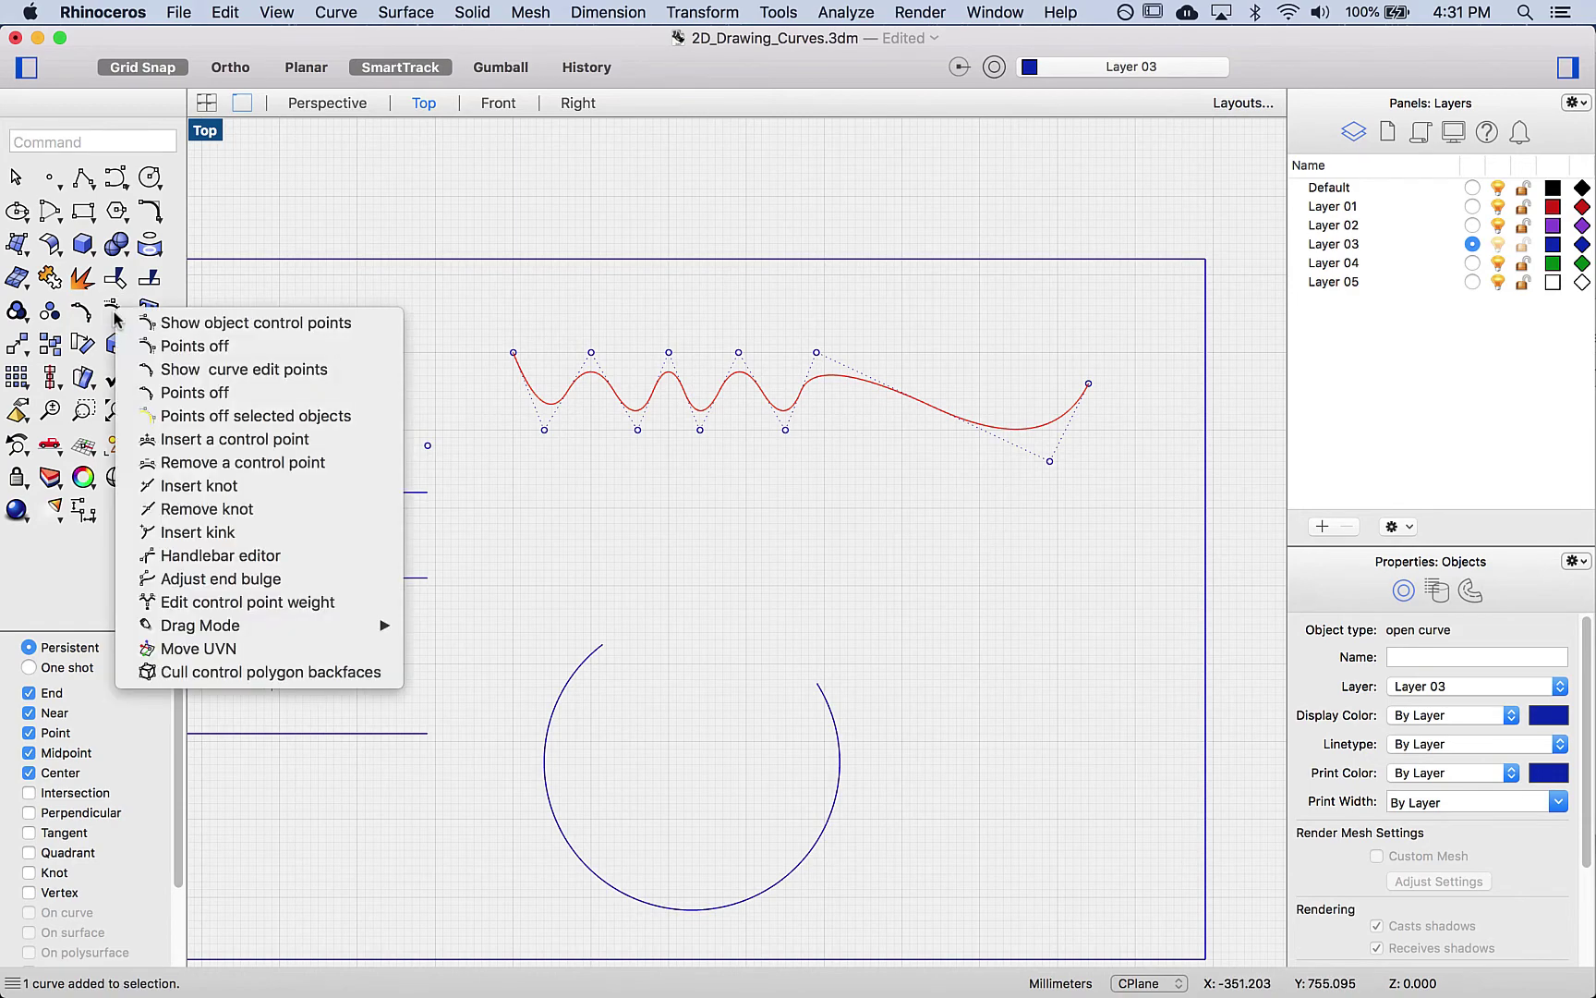
pyautogui.click(194, 346)
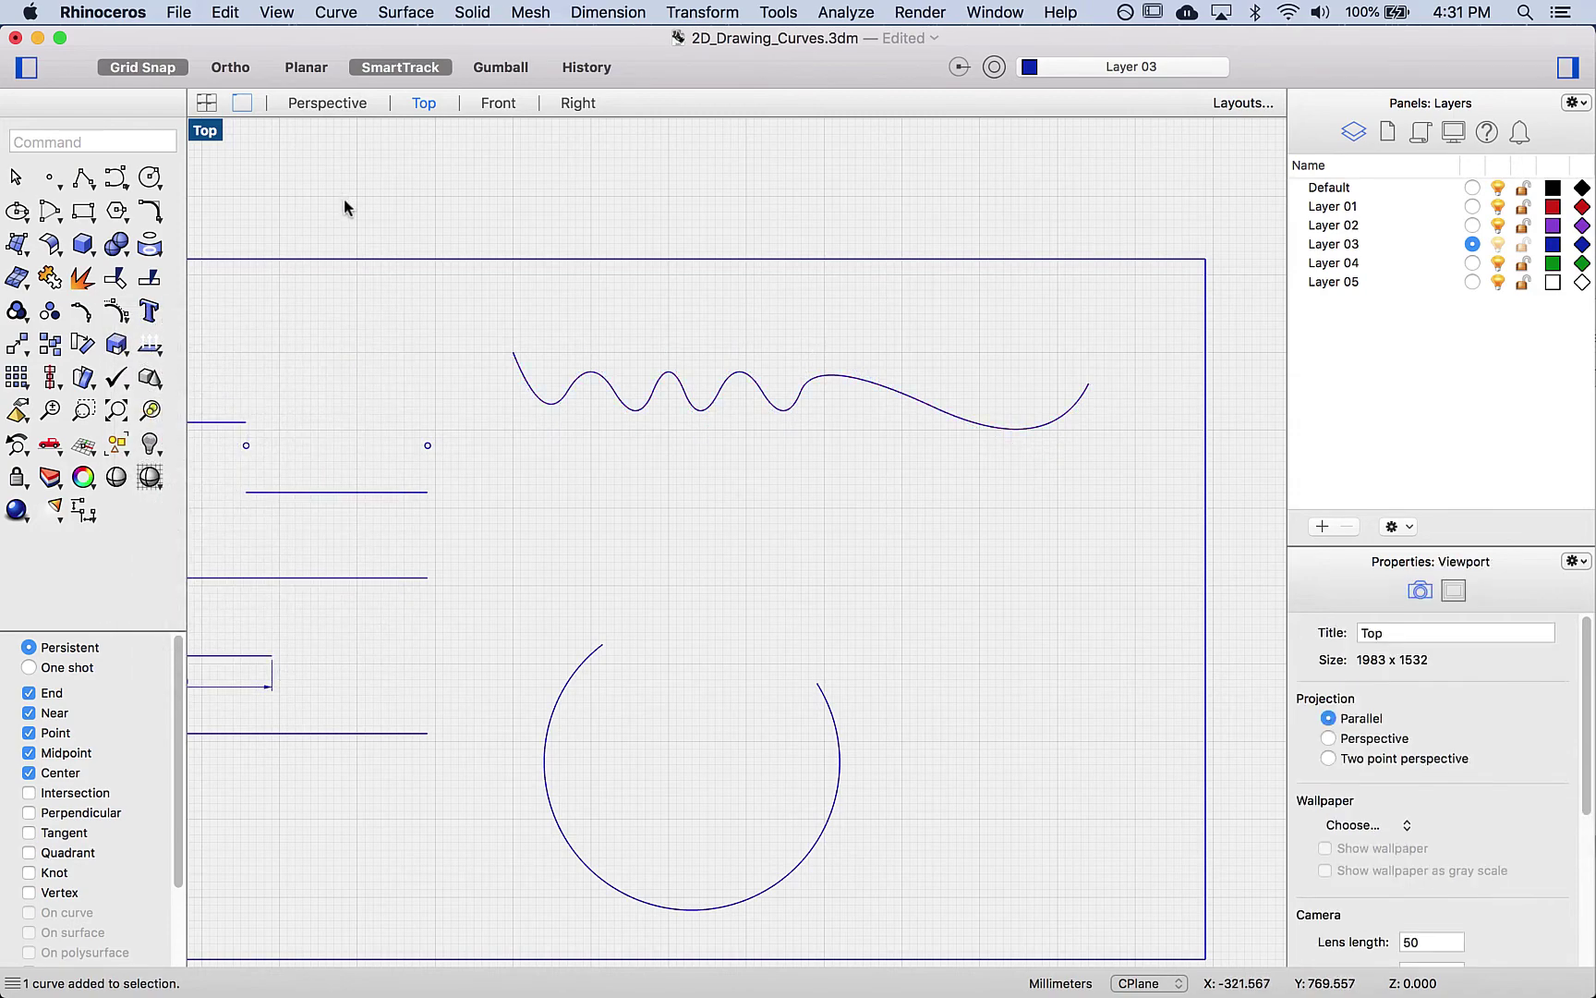
pyautogui.write('pointsoff')
pyautogui.press('Return')
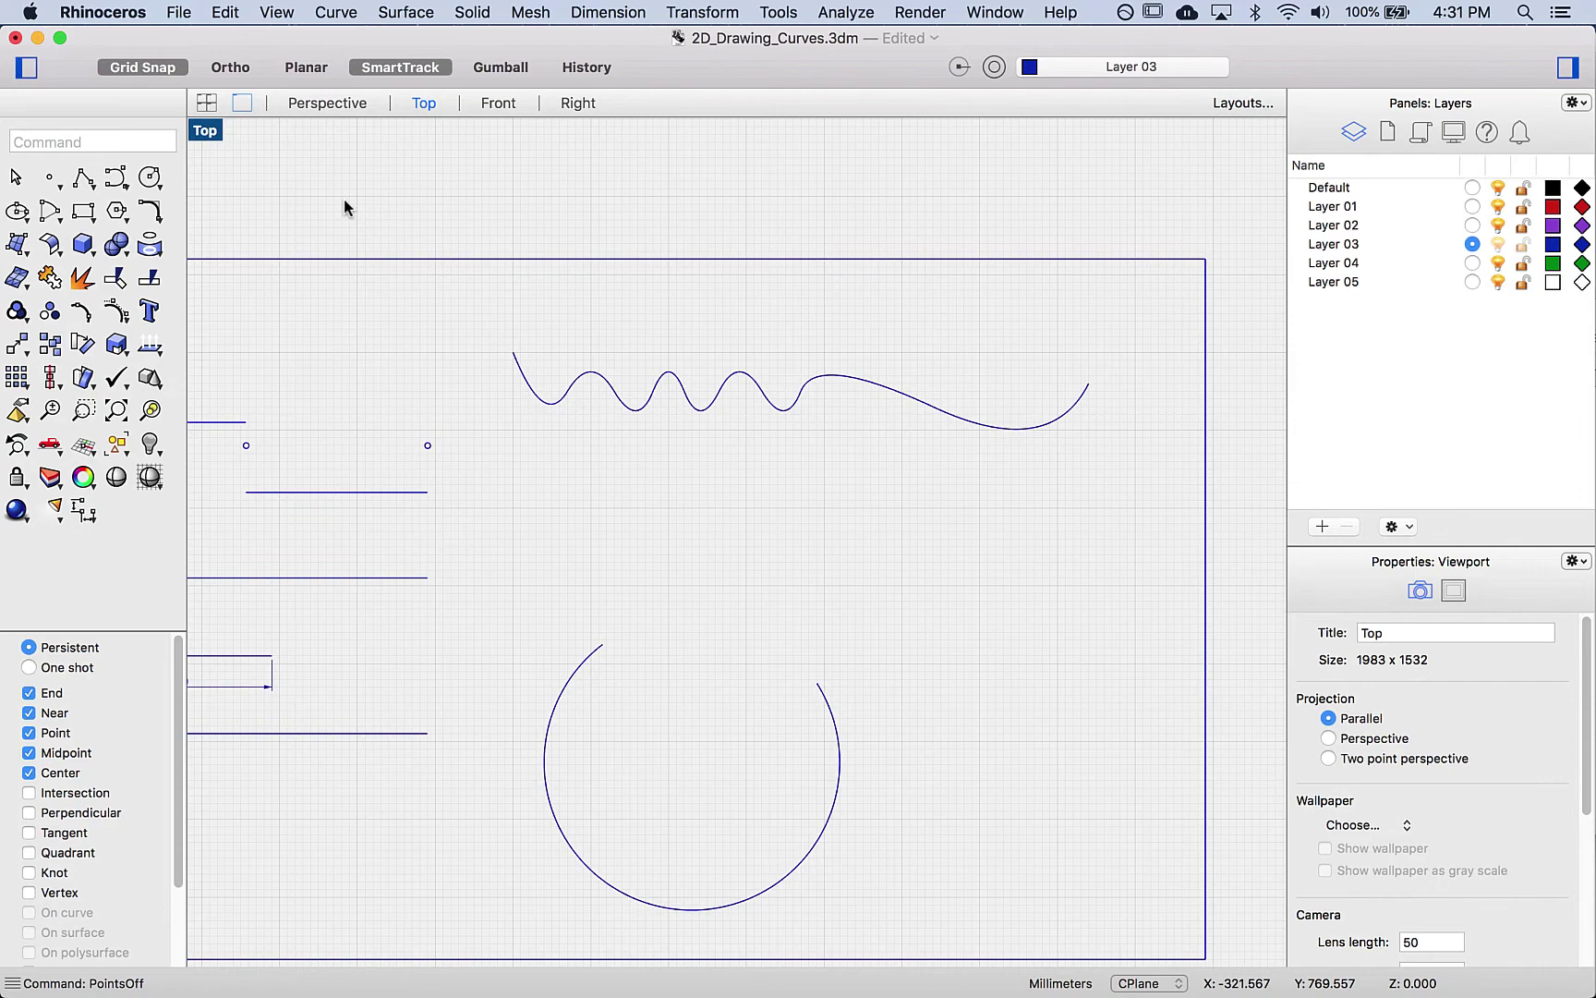
pyautogui.click(595, 388)
pyautogui.write('pointsoff')
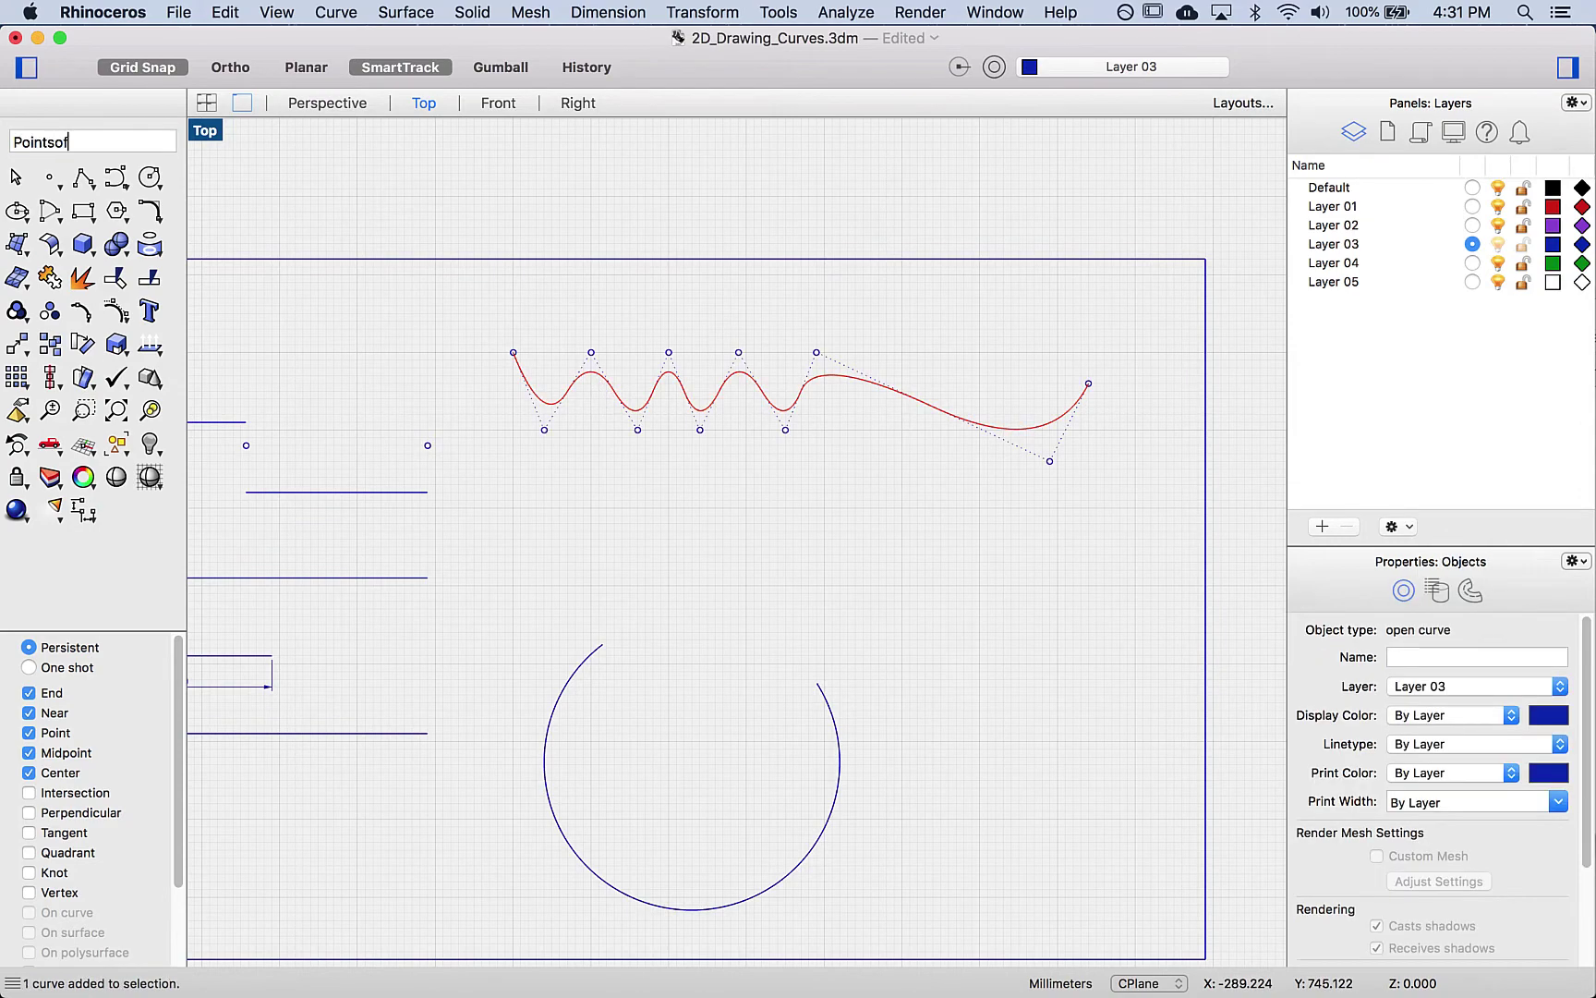
pyautogui.press('Return')
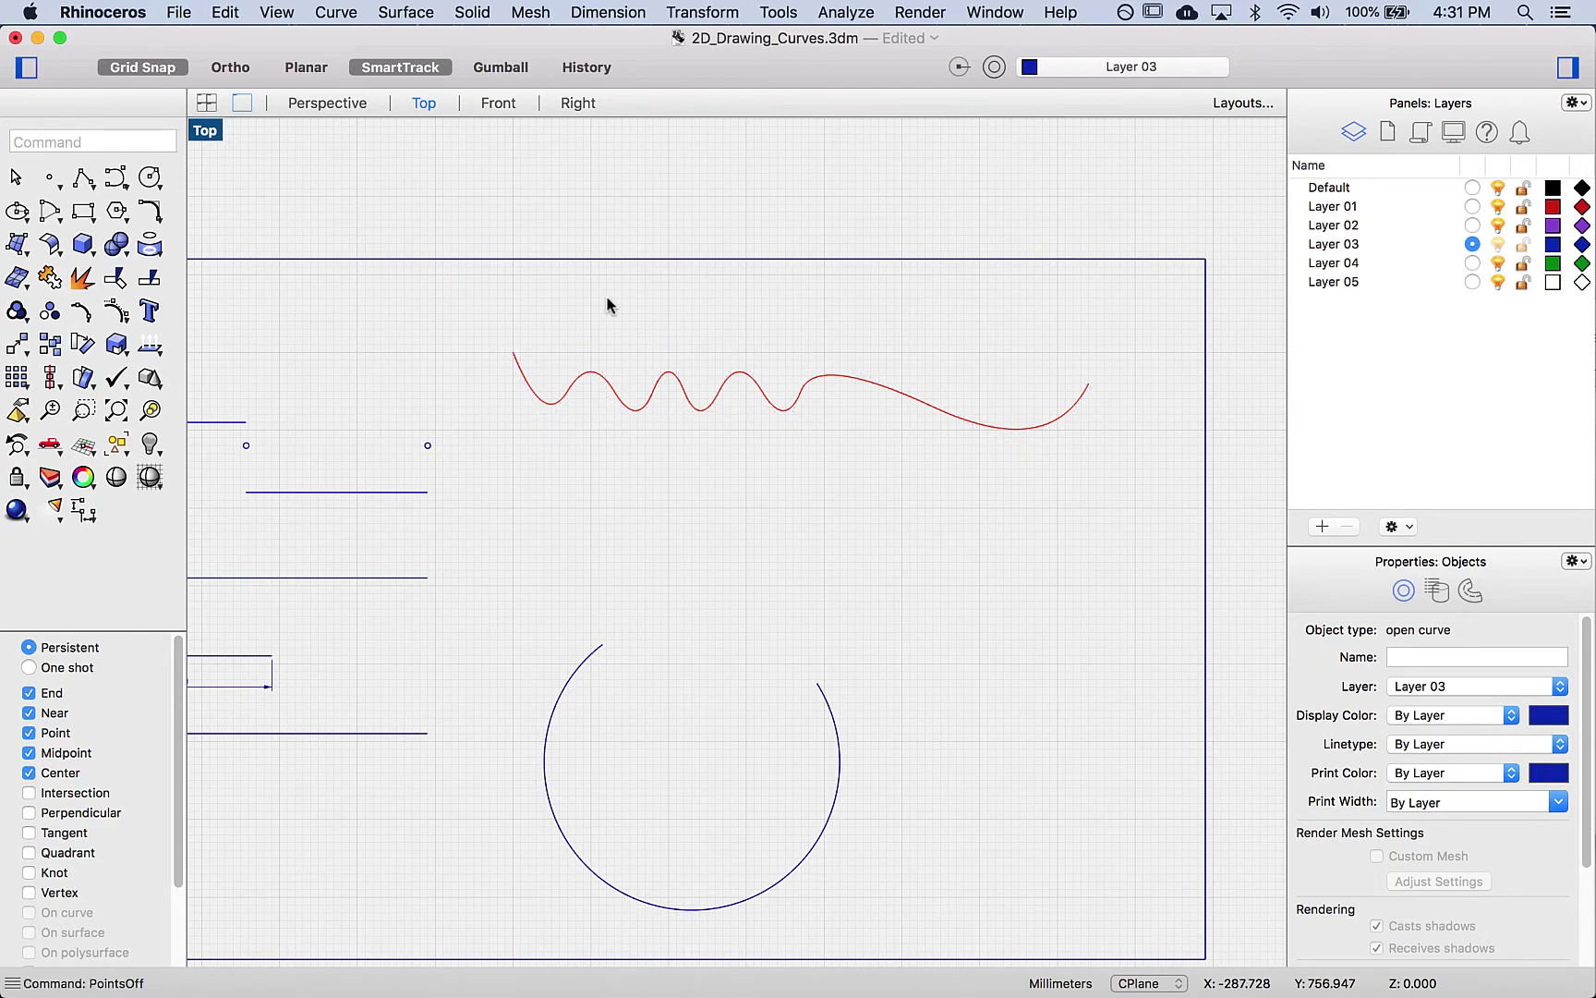
# Step: Divide the wavy curve into 17 segments with Mark Ends on and Split off
pyautogui.write('divide')
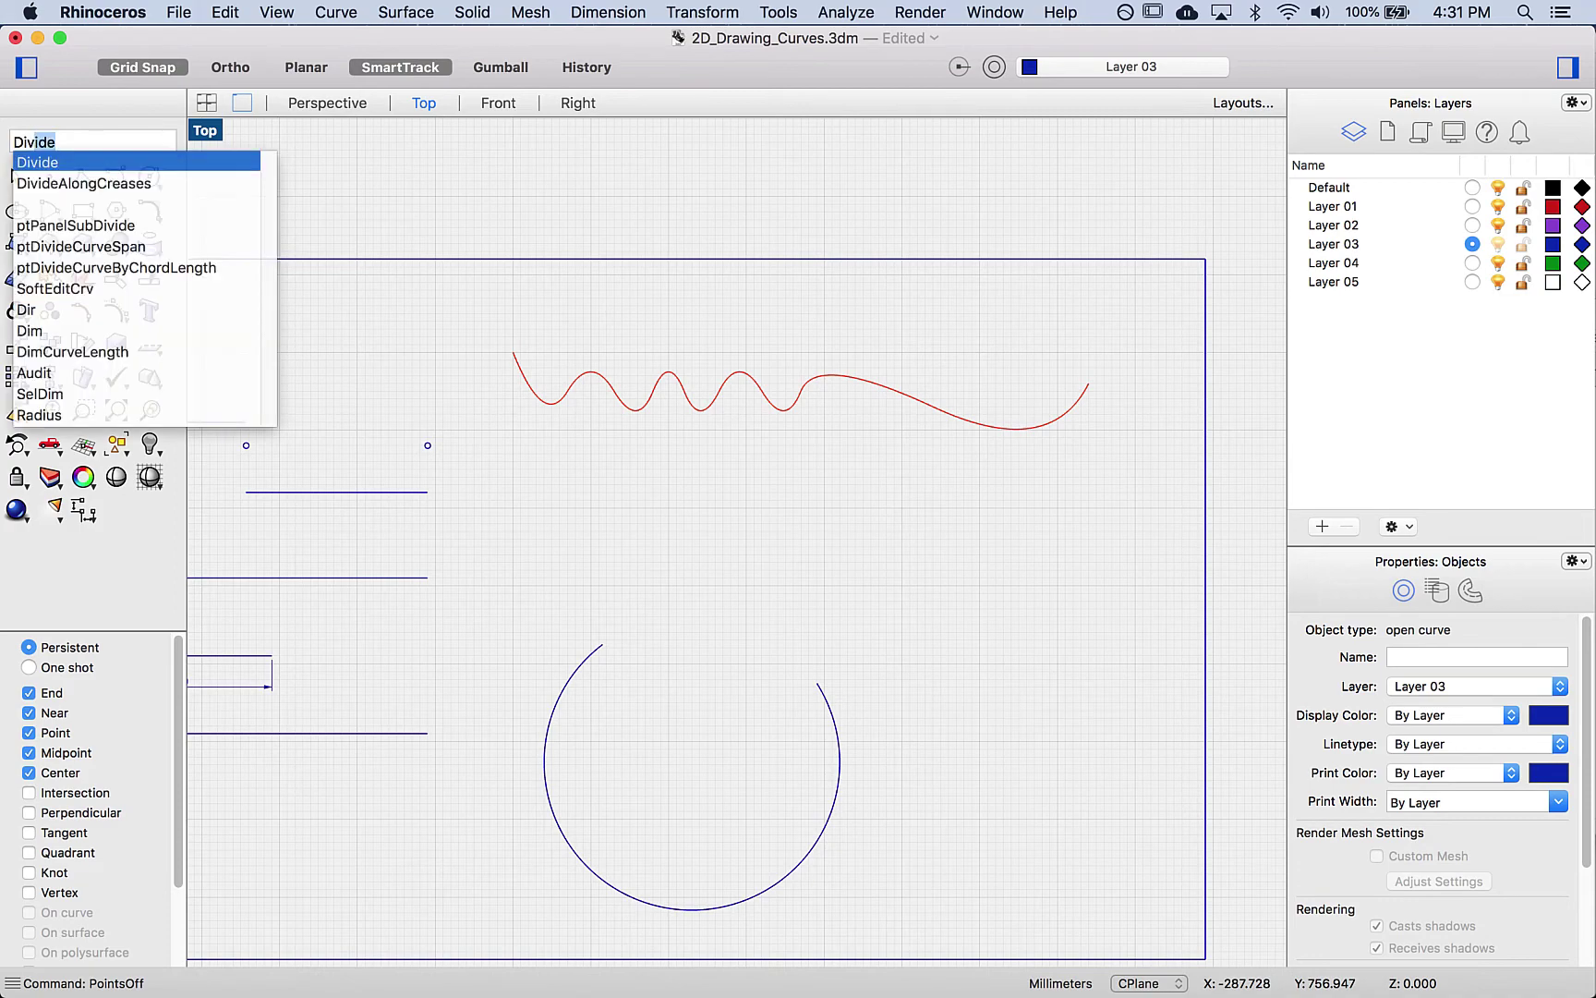
pyautogui.press('Return')
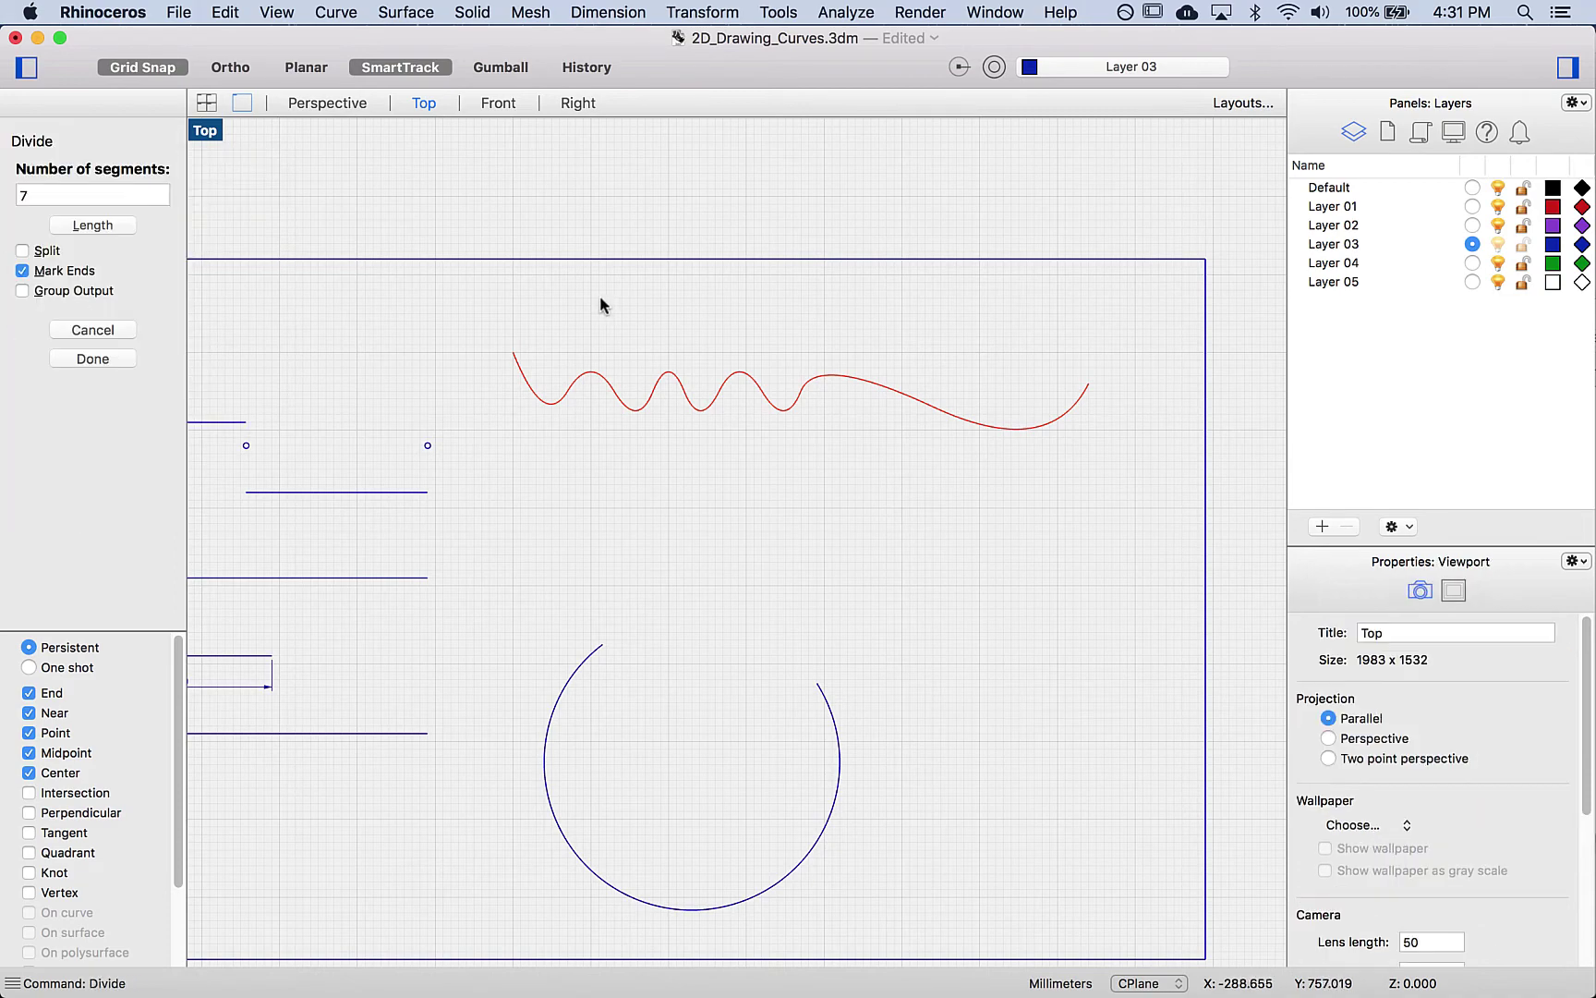
pyautogui.click(55, 191)
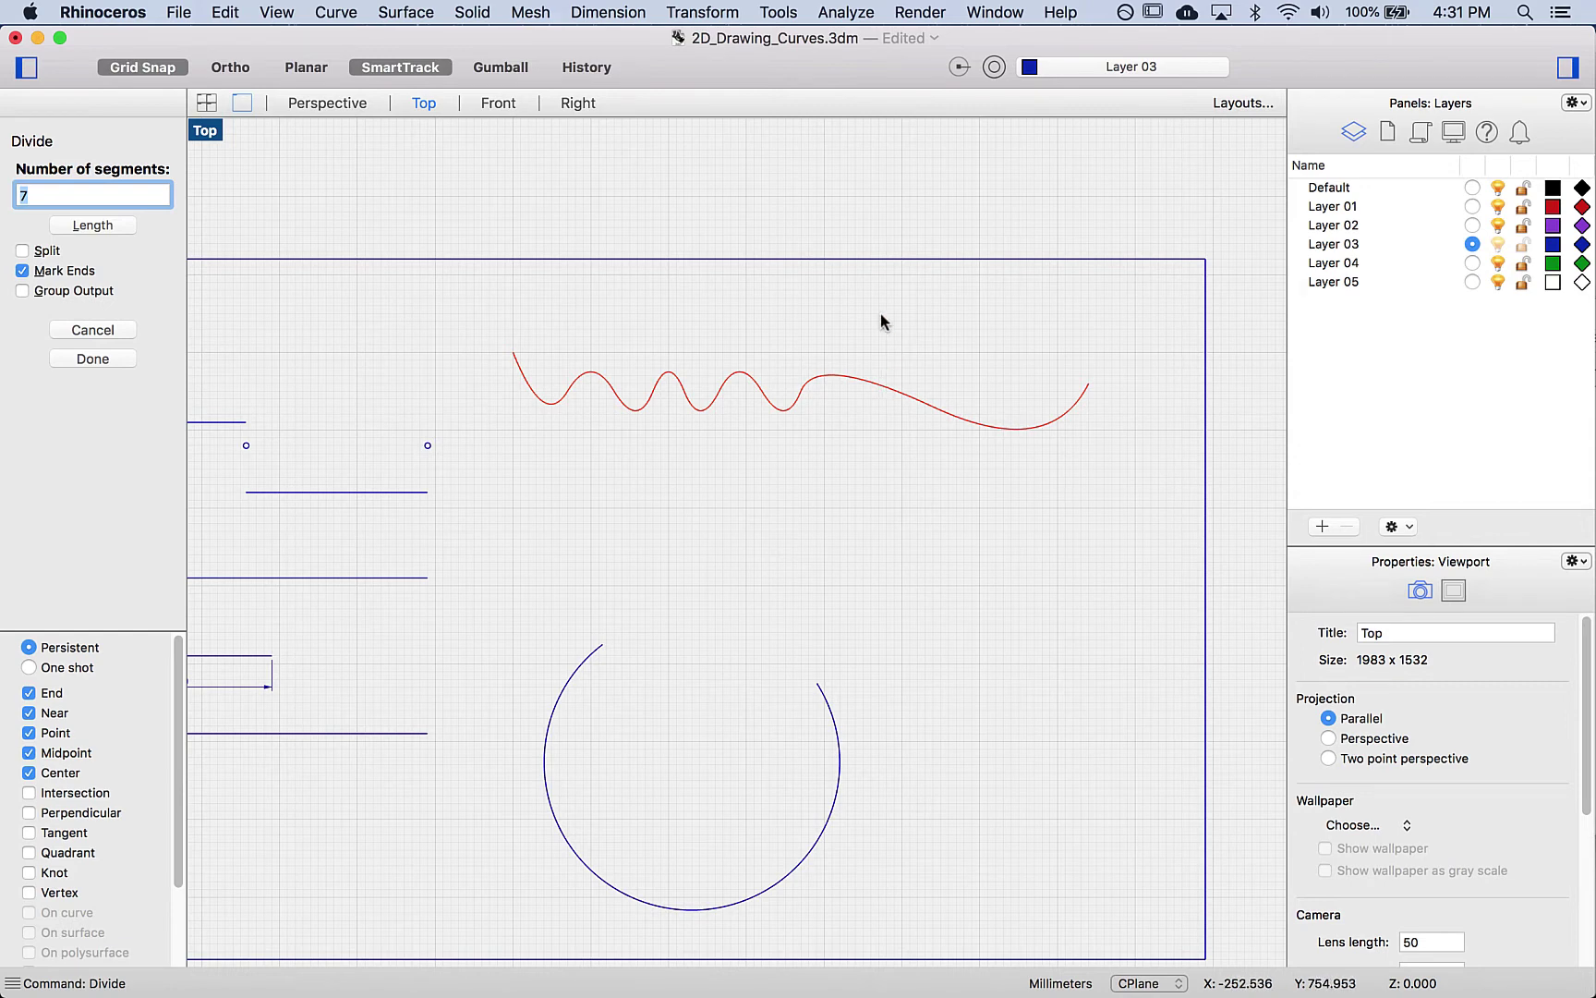
pyautogui.write('17')
pyautogui.click(93, 358)
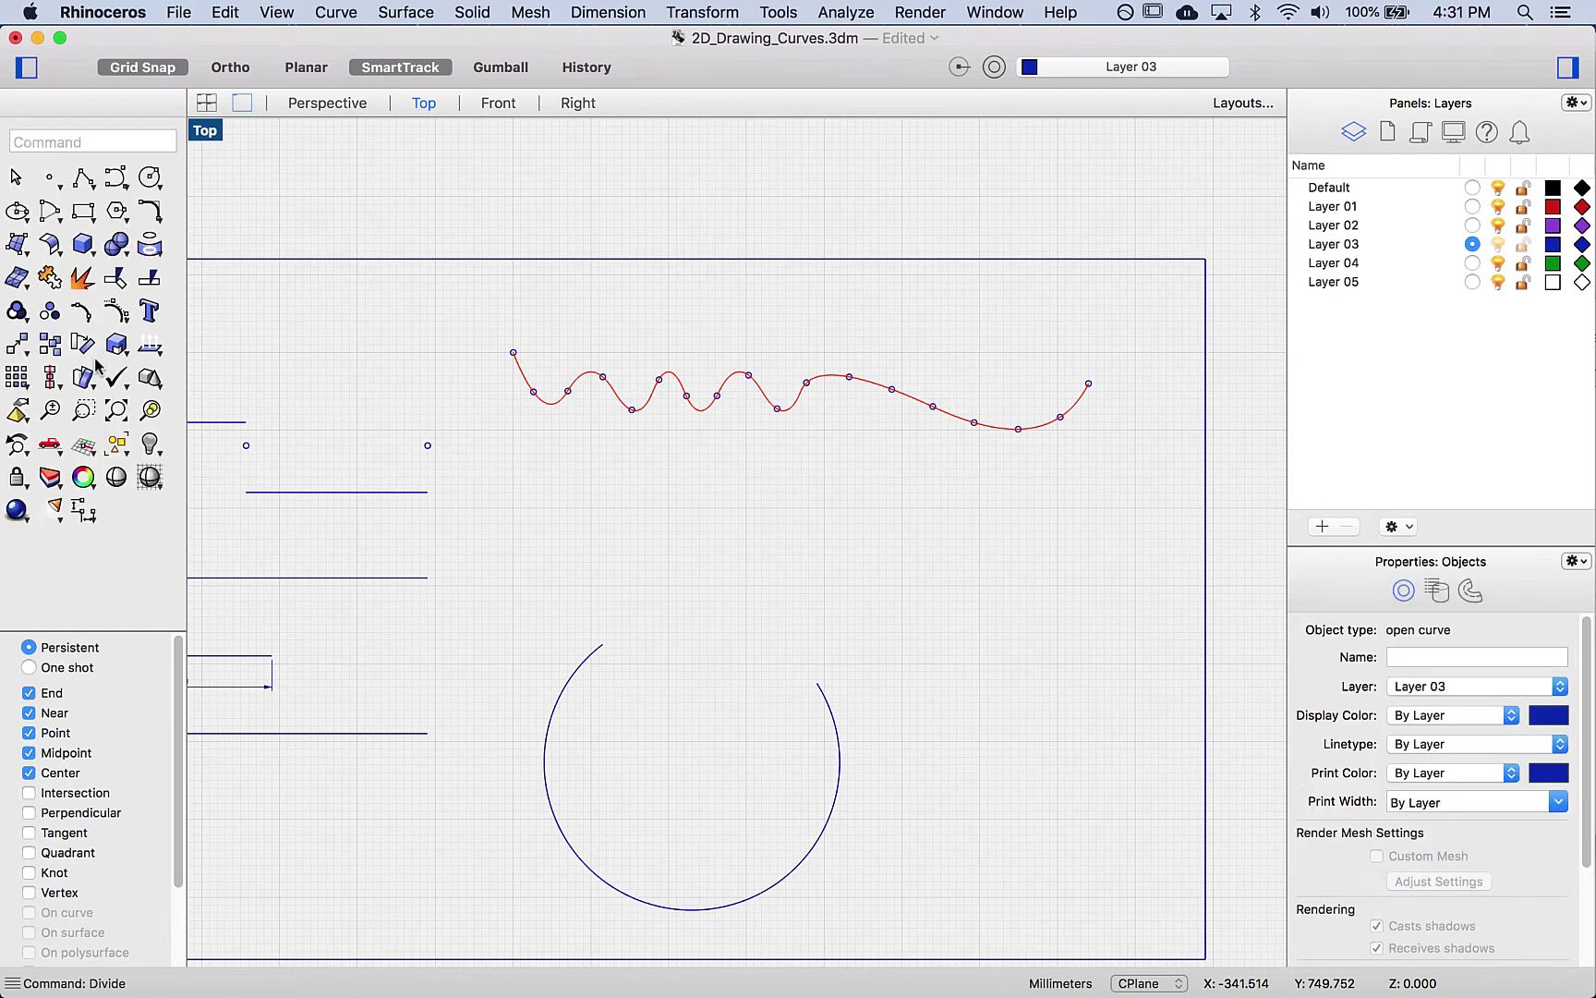
# Step: Split the wavy curve, using as cutting objects its end point and the six division points preceding it along the smoother half
pyautogui.click(568, 392)
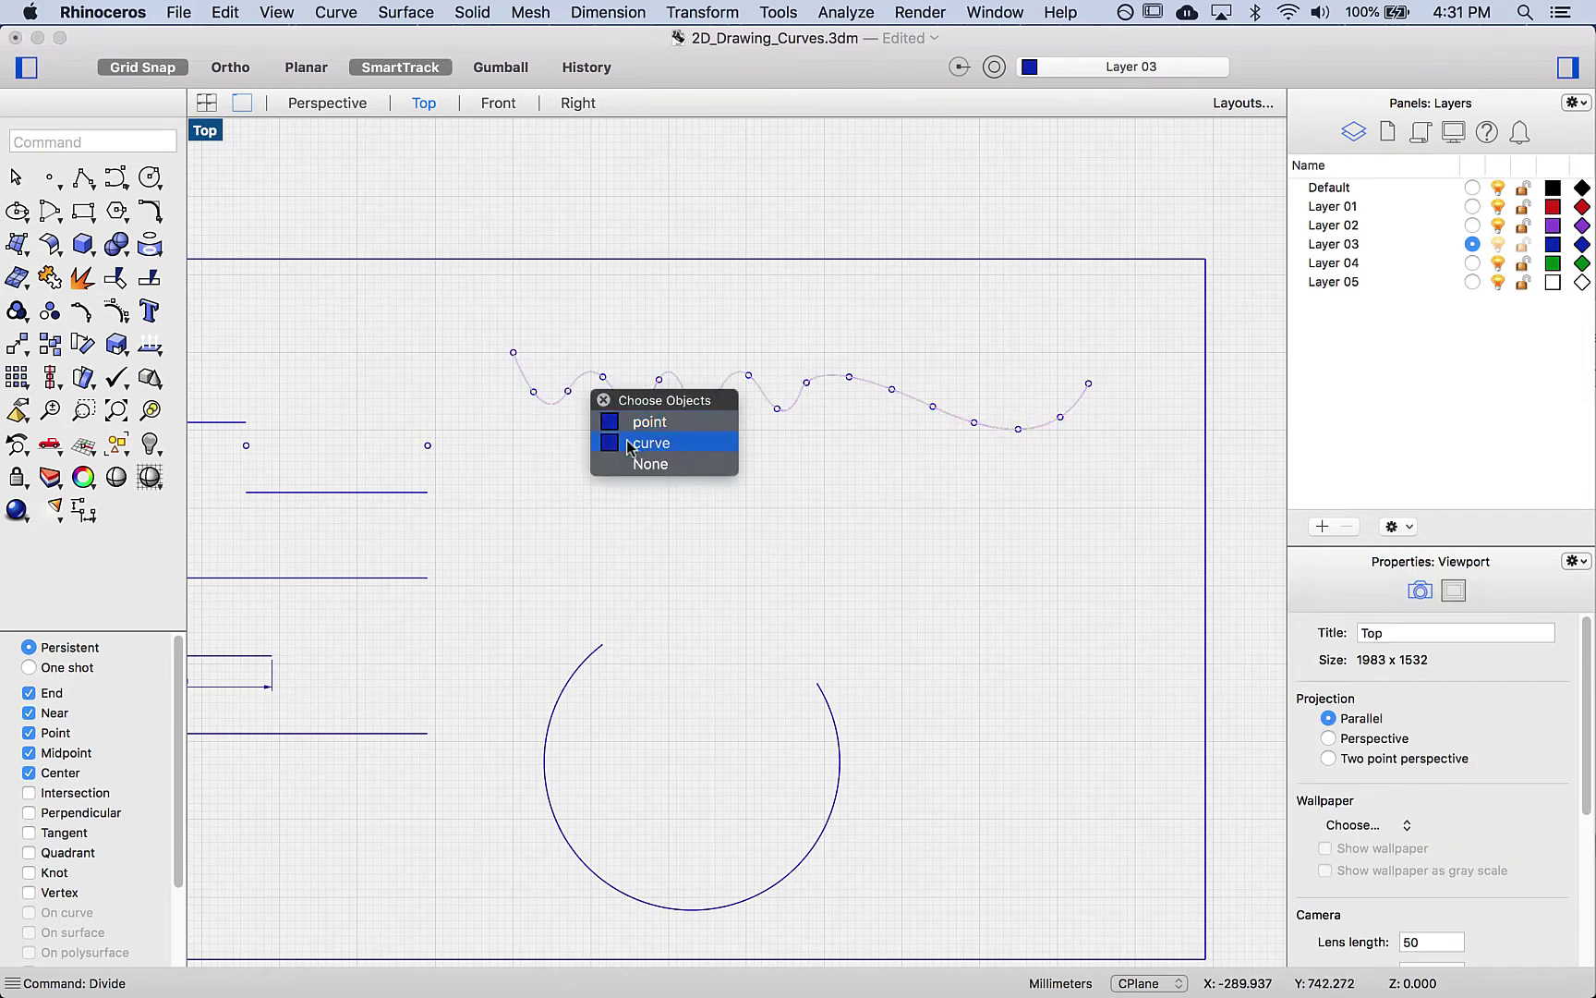
pyautogui.press('Escape')
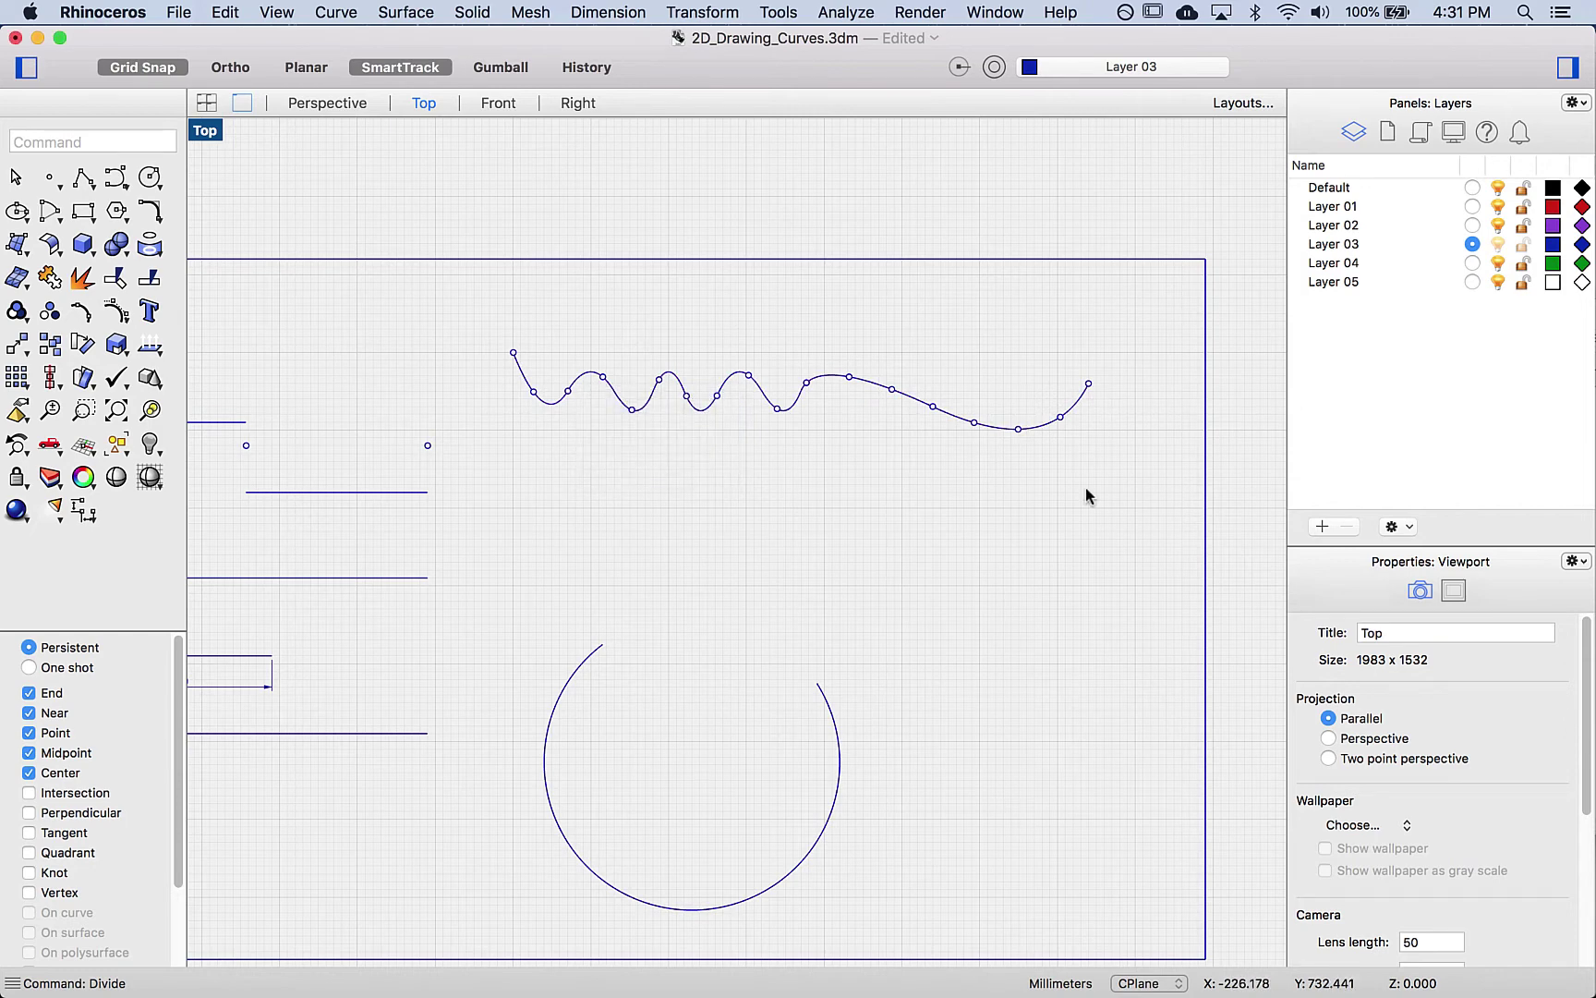
pyautogui.write('Split')
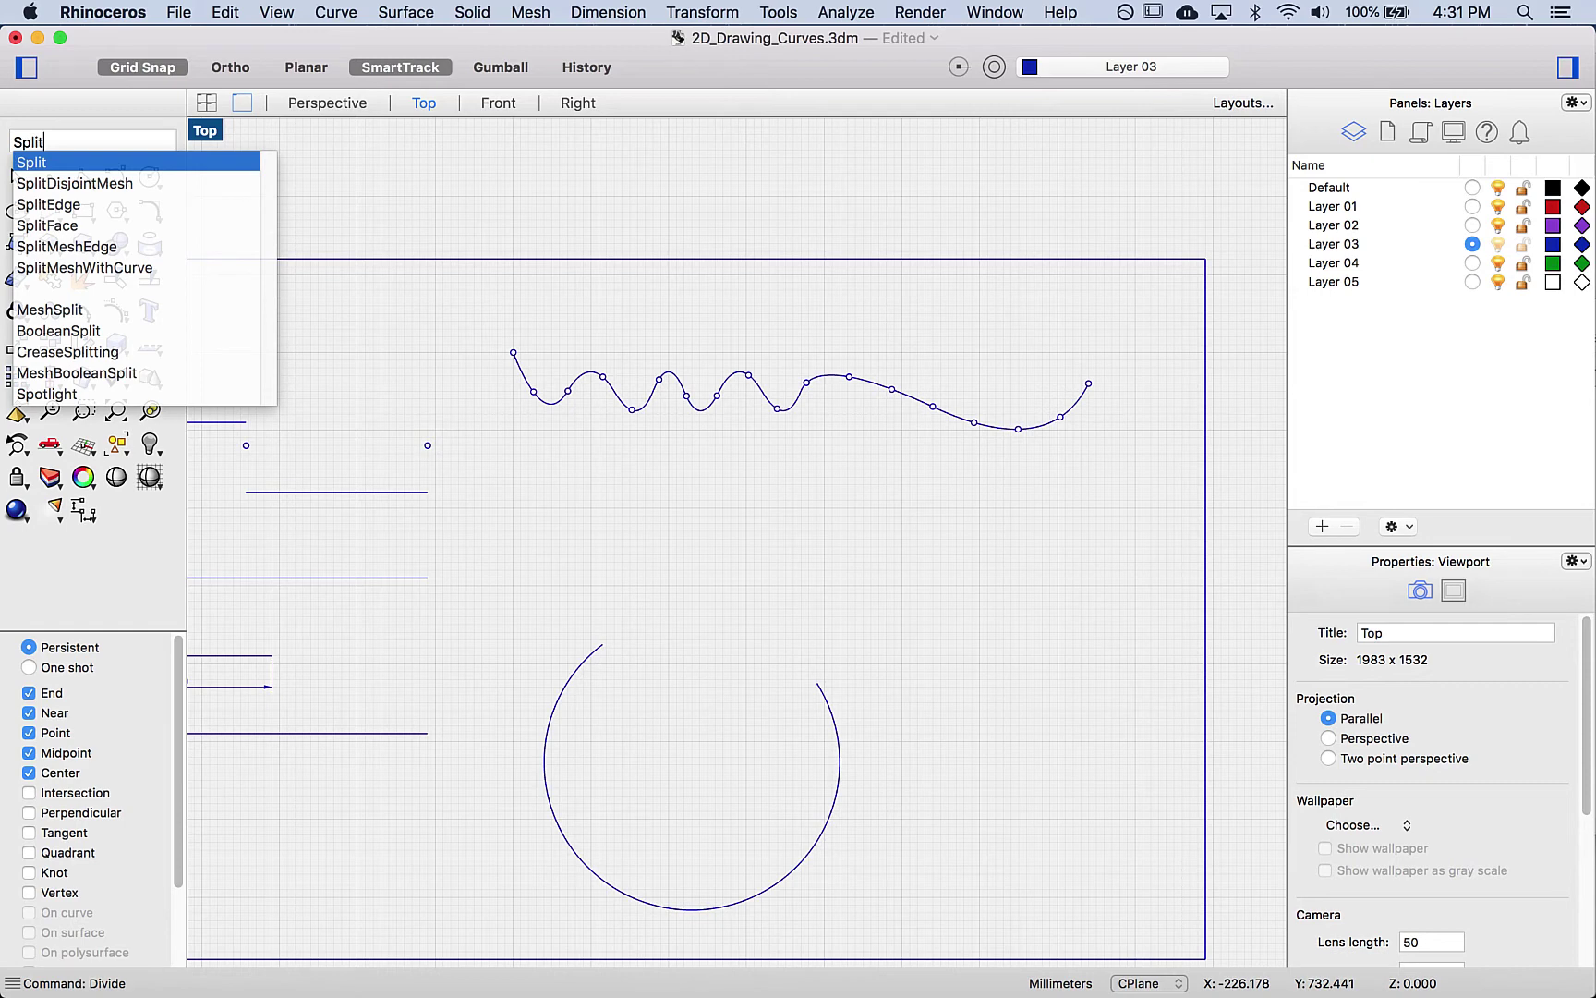
pyautogui.press('Return')
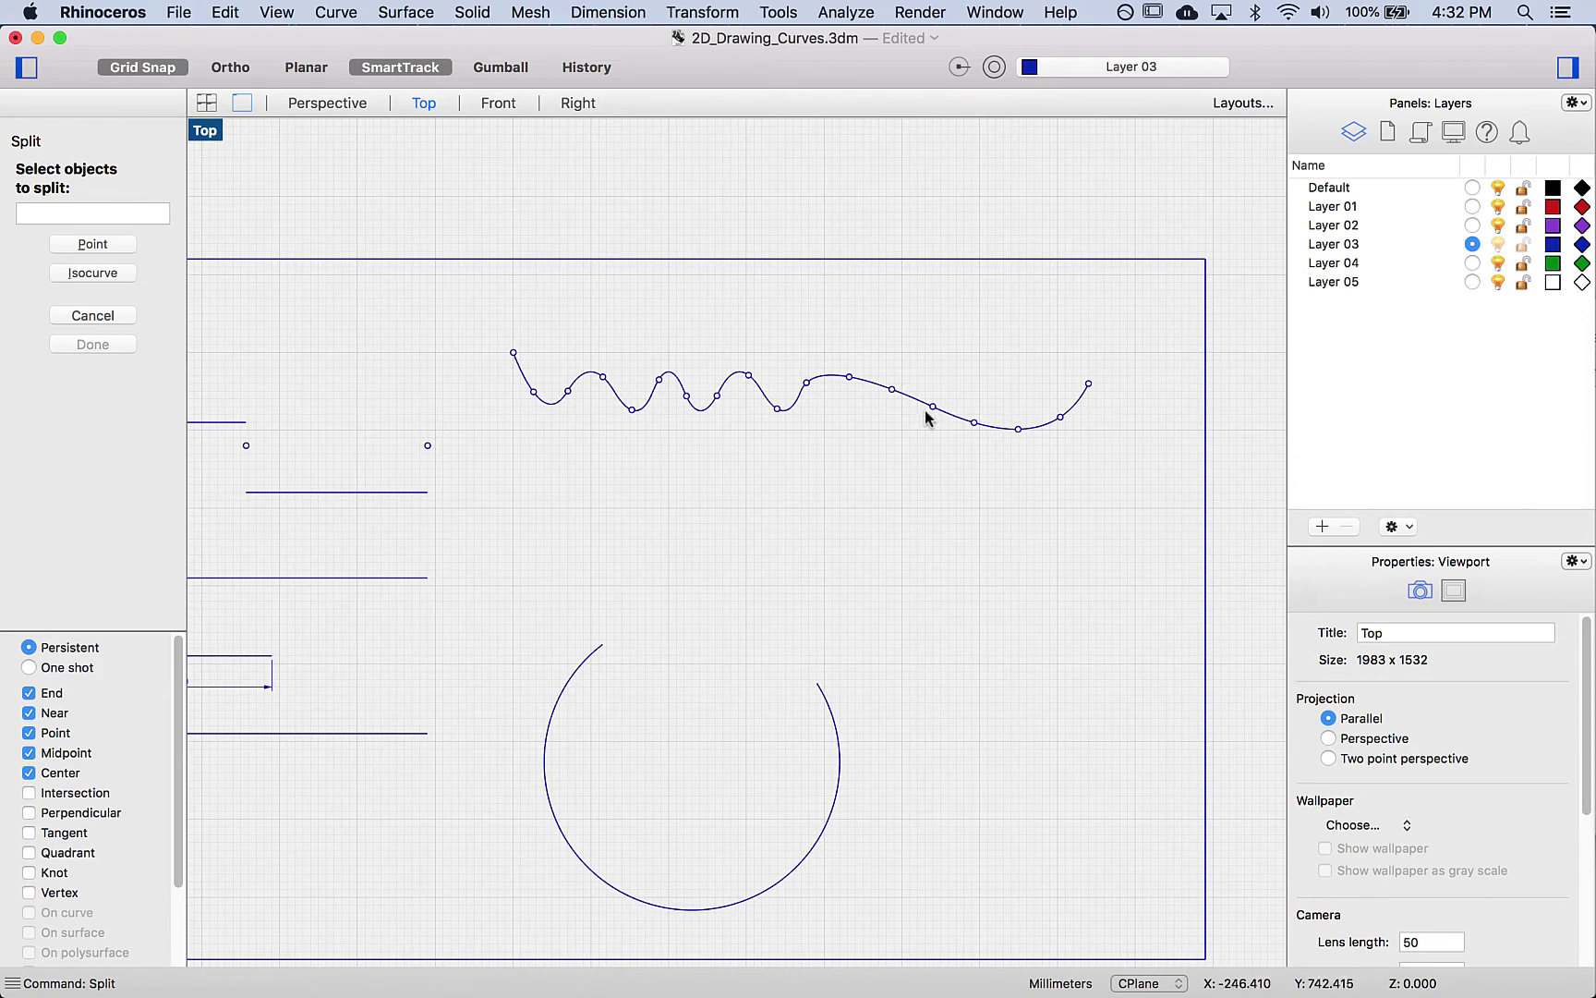
pyautogui.click(865, 385)
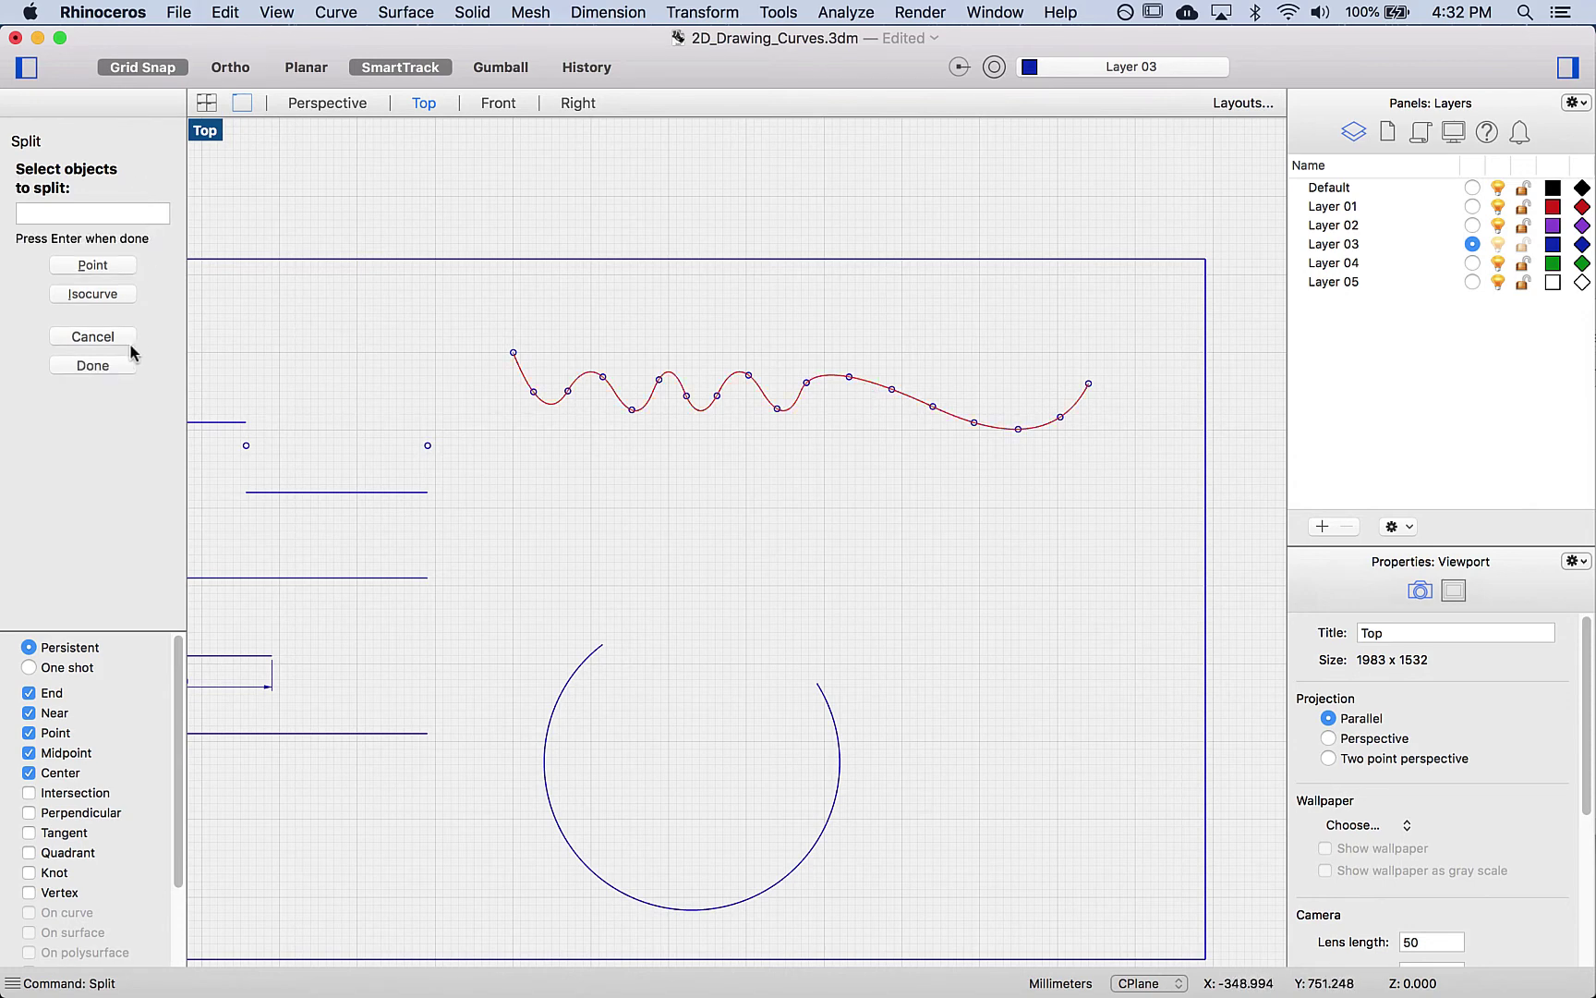
pyautogui.click(97, 366)
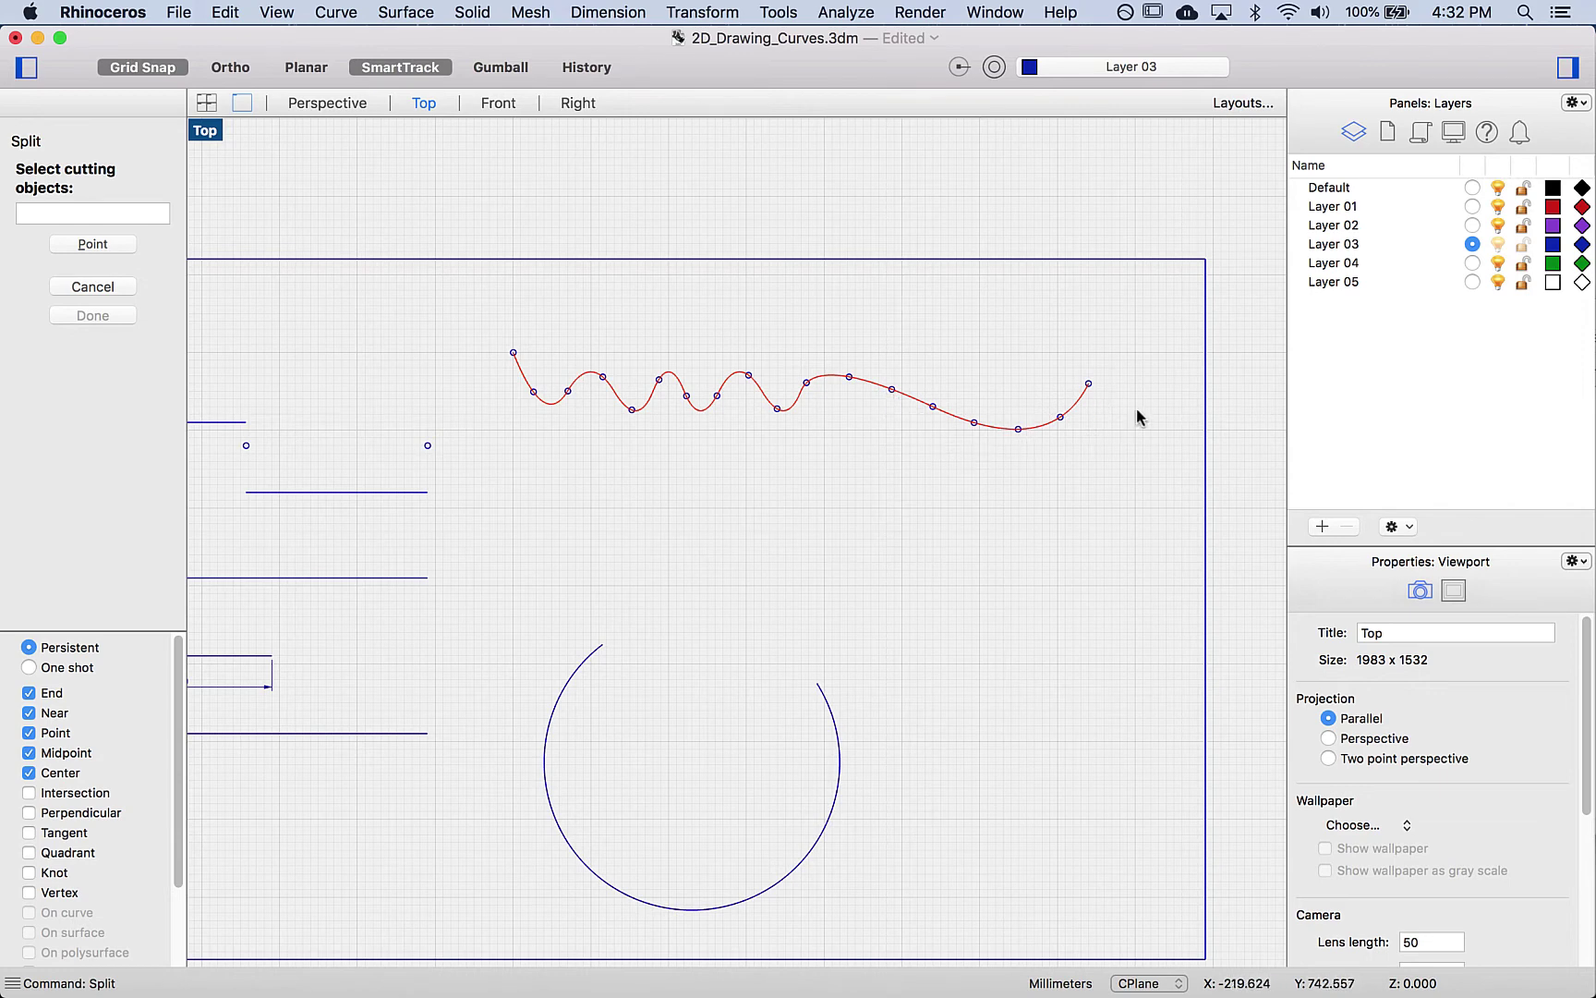
pyautogui.click(1089, 385)
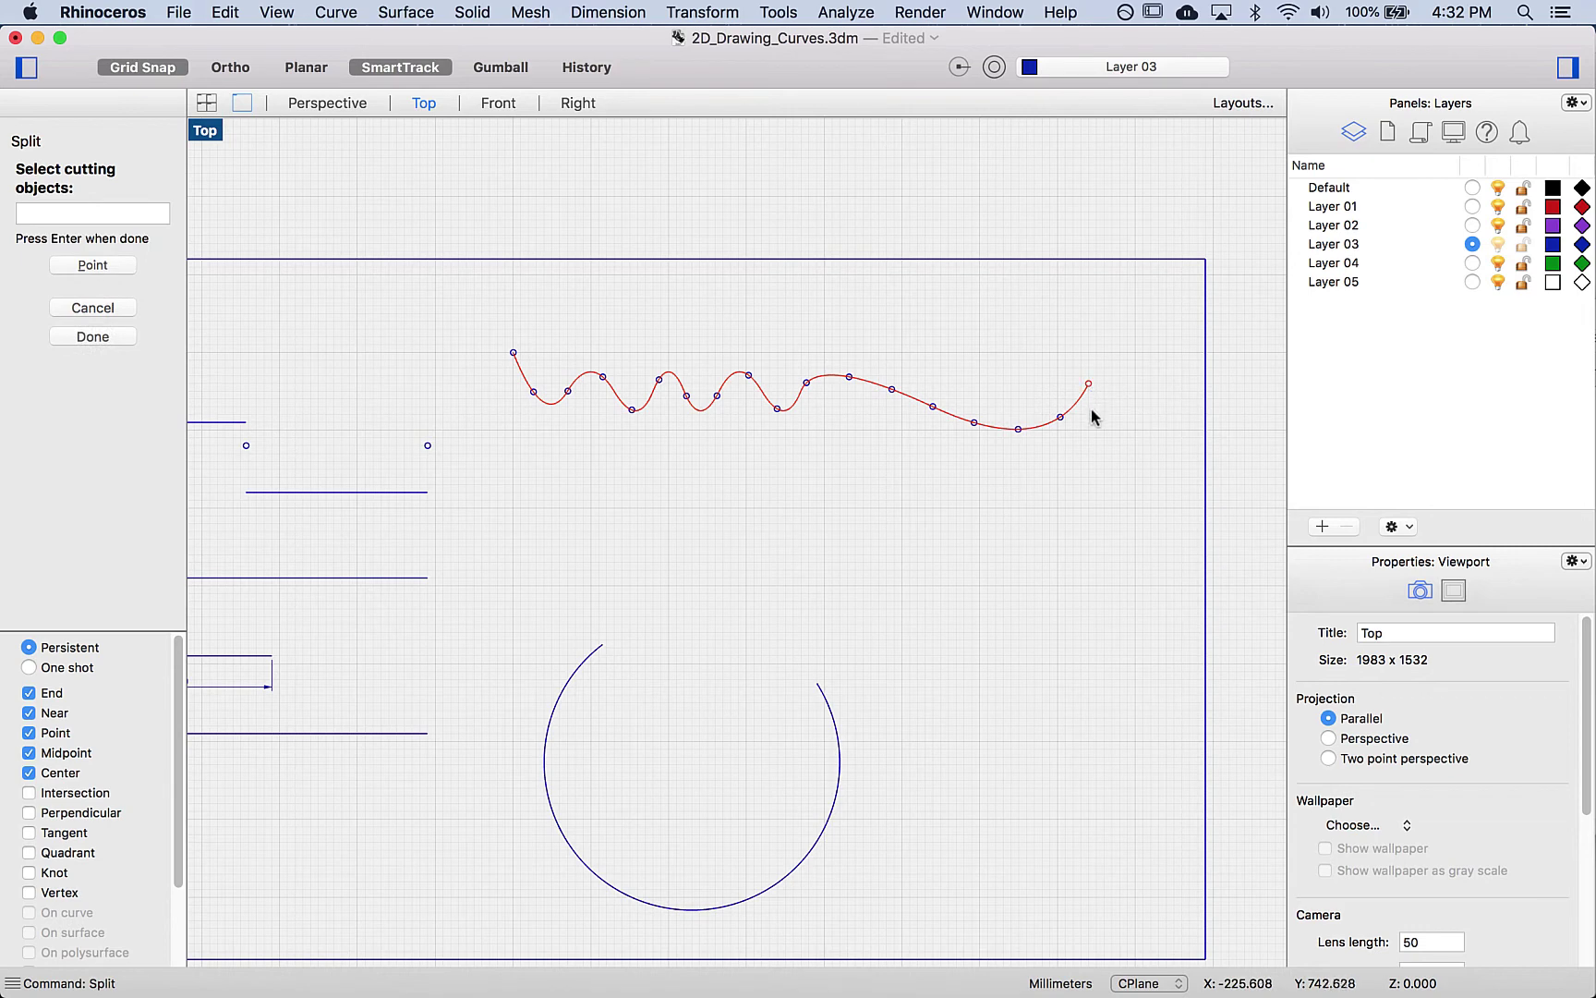
pyautogui.click(1060, 418)
pyautogui.click(1013, 430)
pyautogui.click(974, 424)
pyautogui.click(933, 407)
pyautogui.click(892, 390)
pyautogui.click(849, 378)
pyautogui.click(93, 336)
# Step: Select the pieces of the split wavy curve one after the other to check where it was cut
pyautogui.click(794, 404)
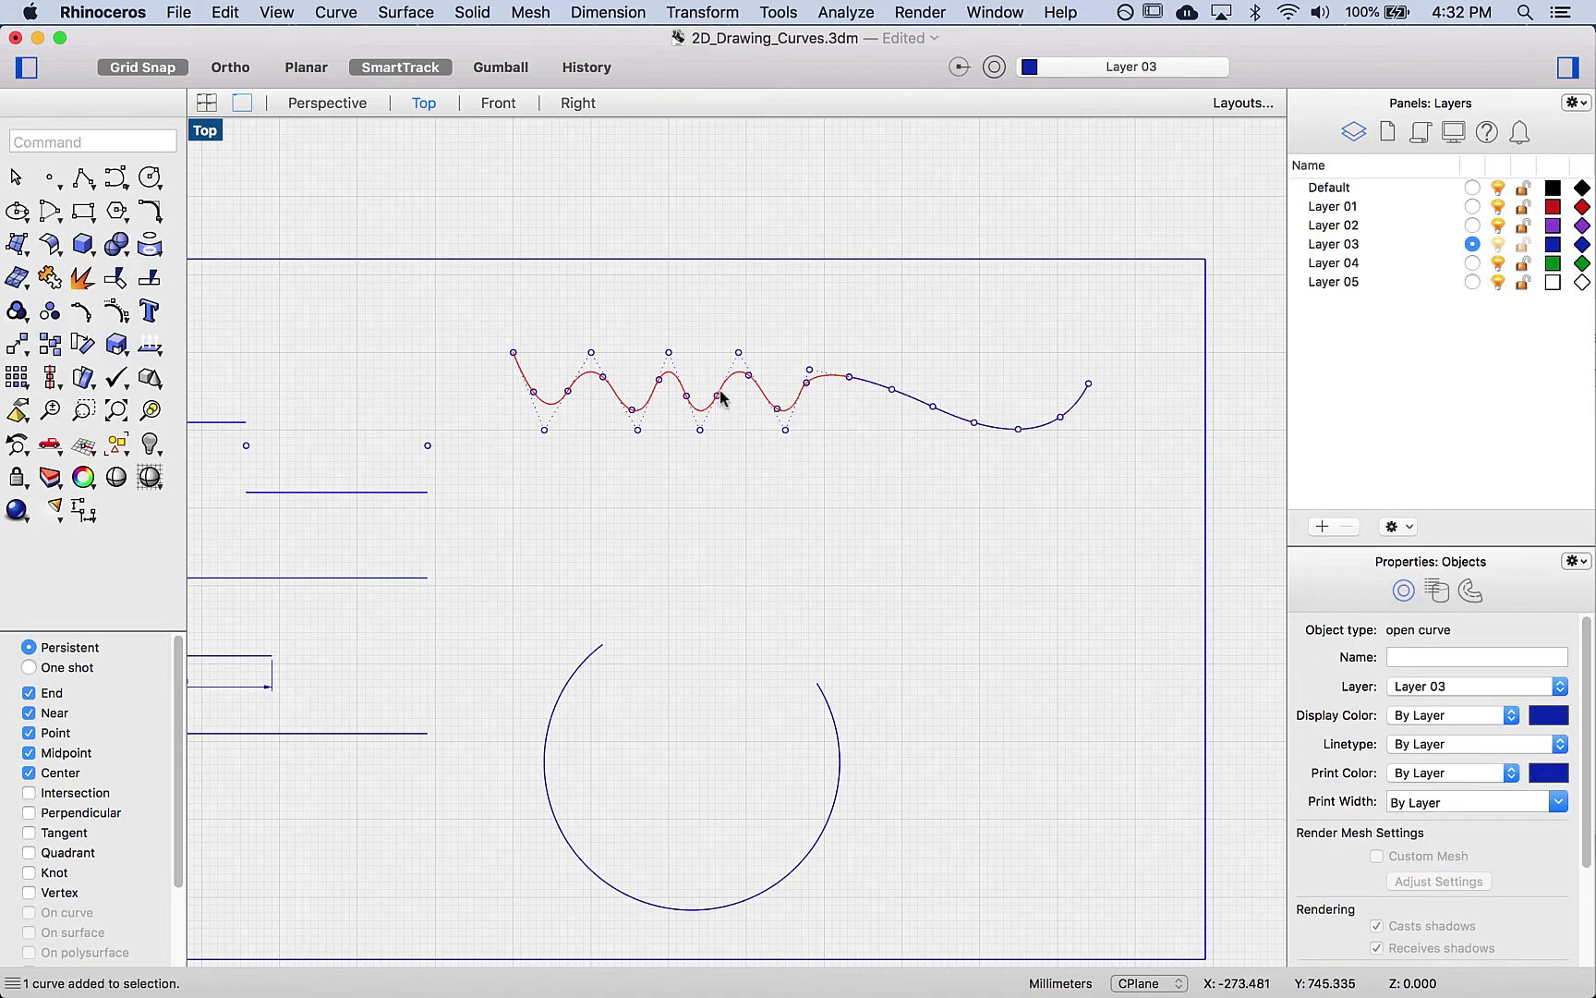
pyautogui.press('Escape')
pyautogui.click(959, 423)
pyautogui.press('Escape')
# Step: Divide the open circular arc below the wavy curve into 5 segments with Mark Ends and Split off
pyautogui.scroll(-5, 731, 392)
pyautogui.hscroll(2, 731, 391)
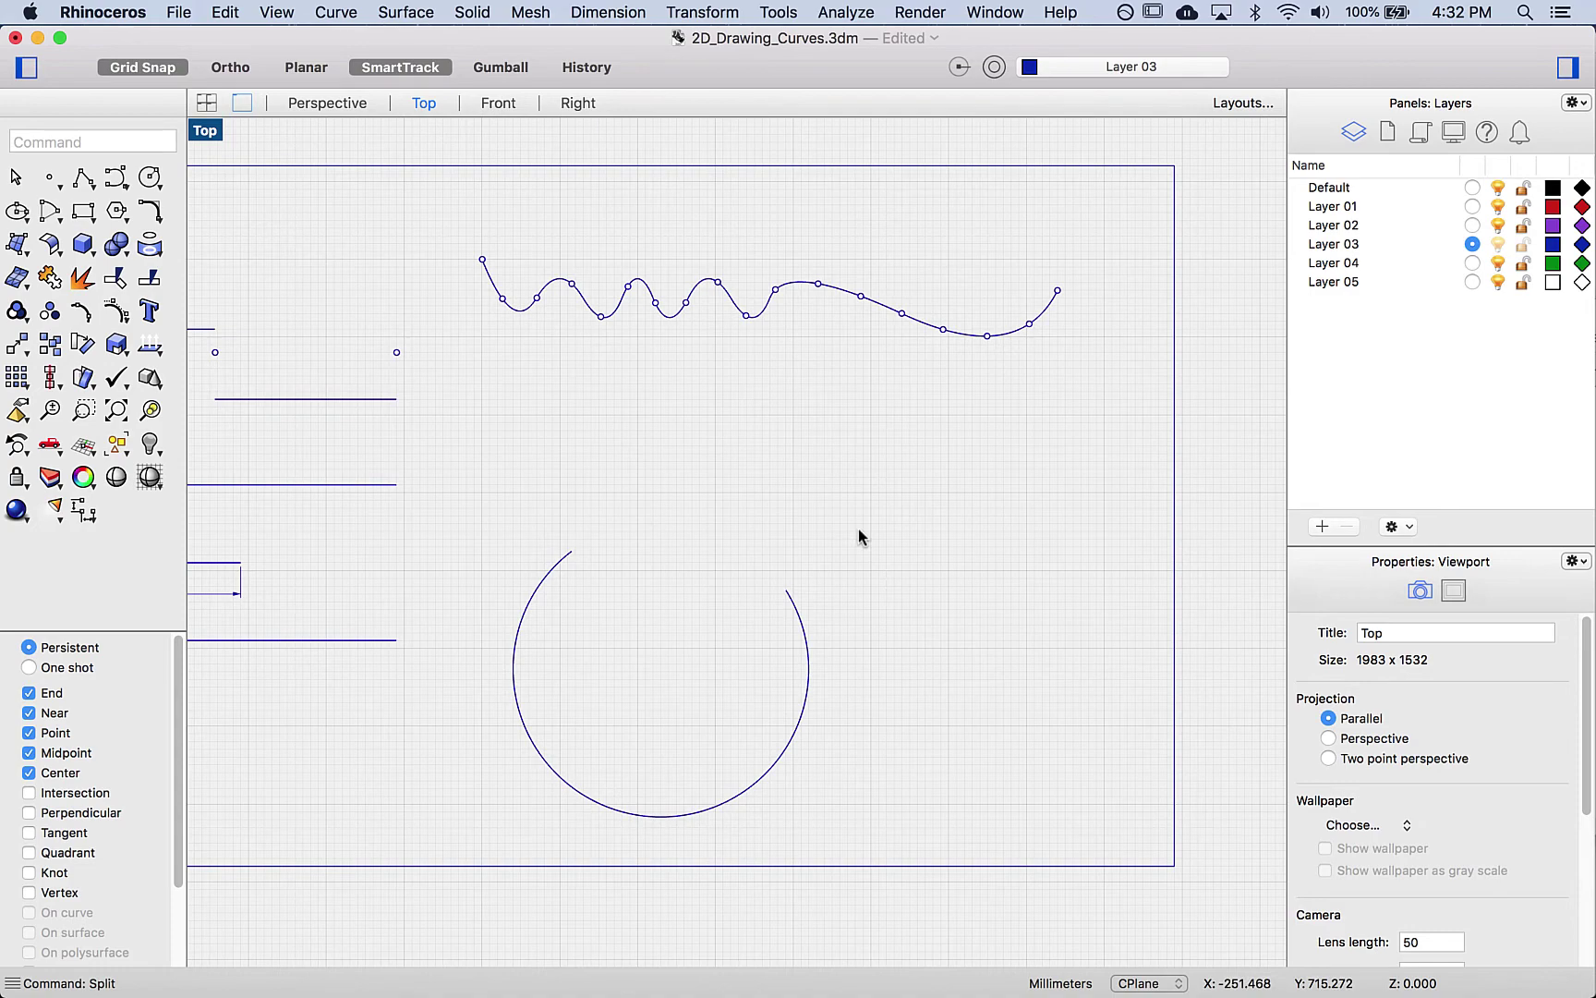
pyautogui.write('Divide')
pyautogui.press('Return')
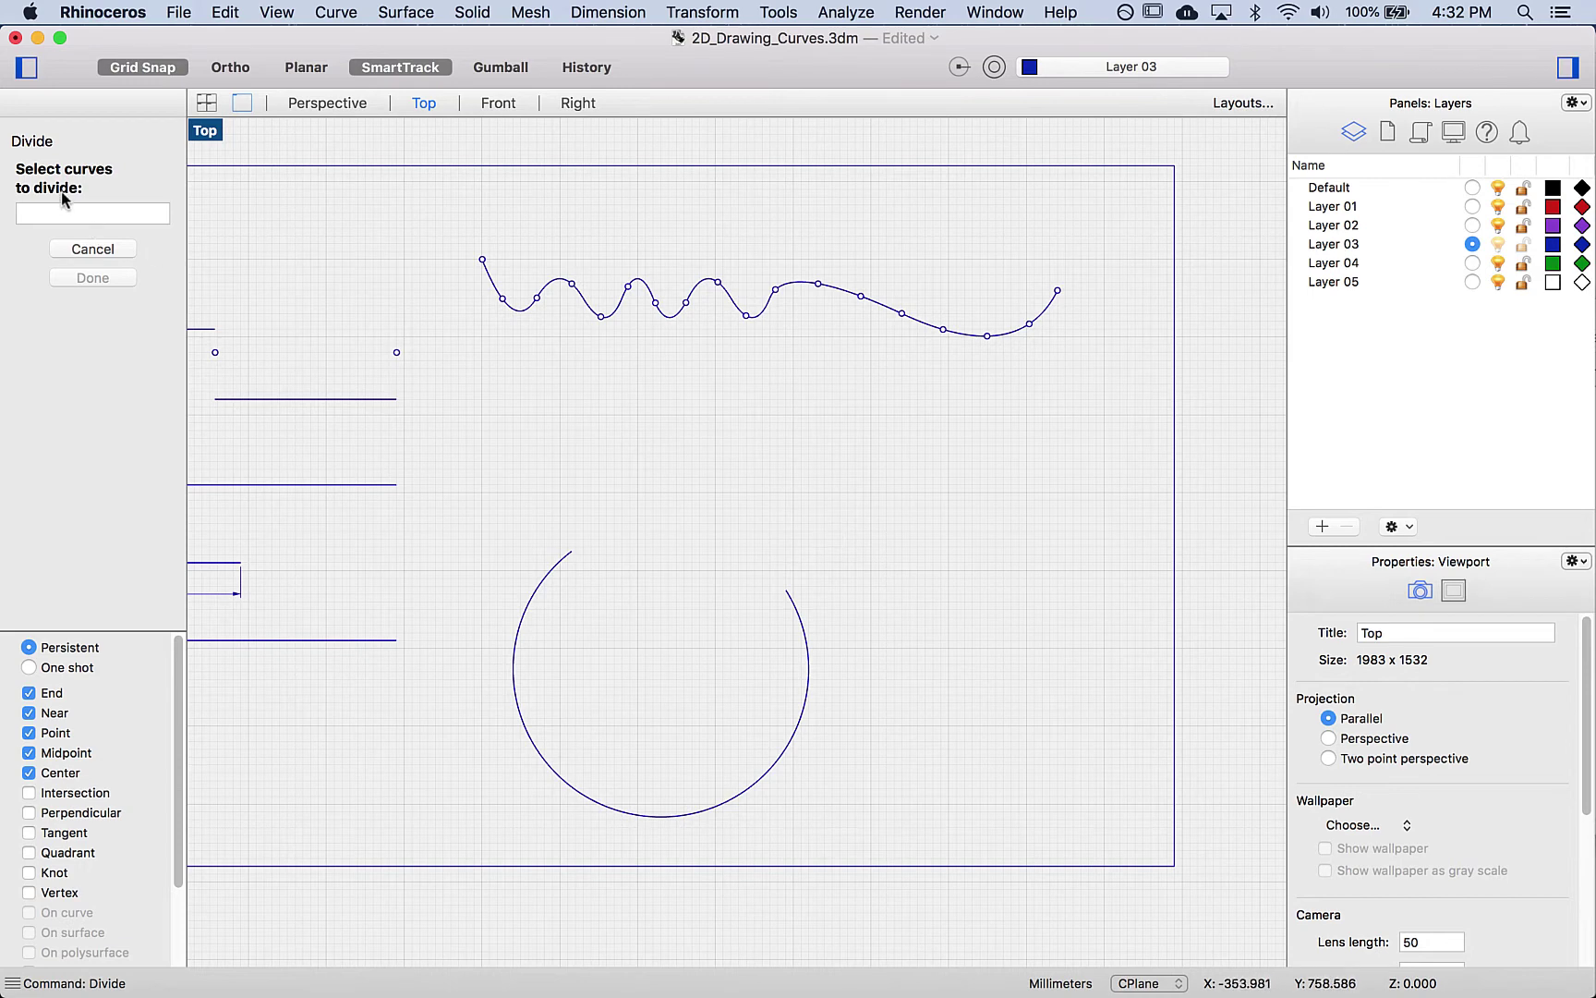
pyautogui.click(531, 611)
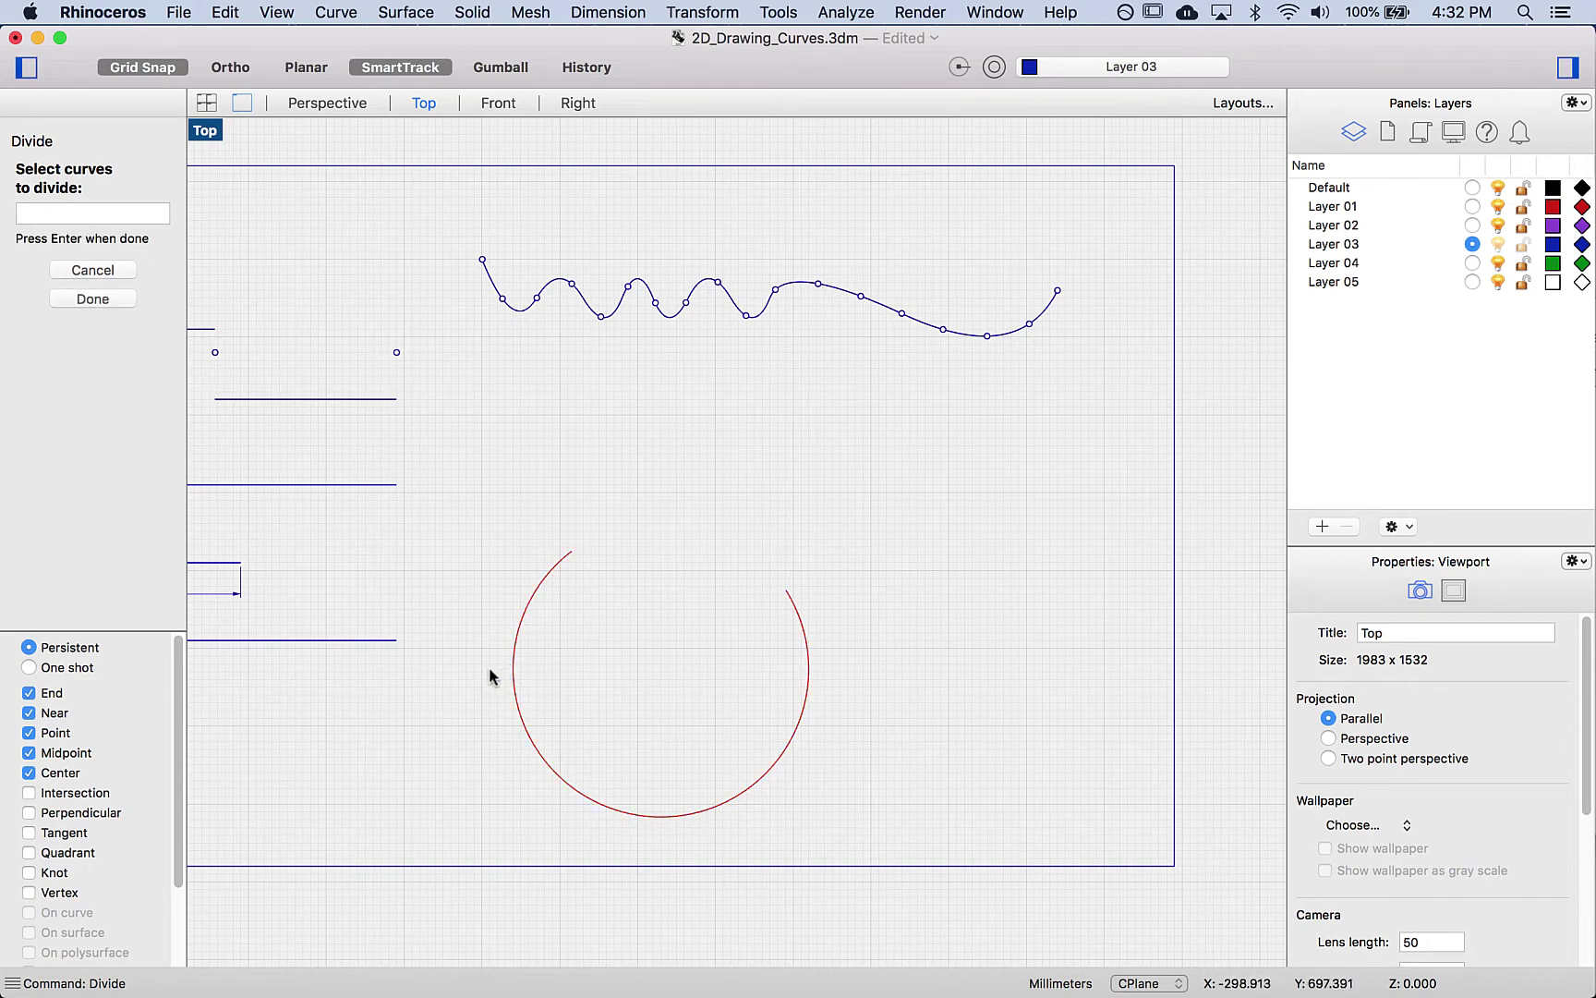
pyautogui.click(80, 300)
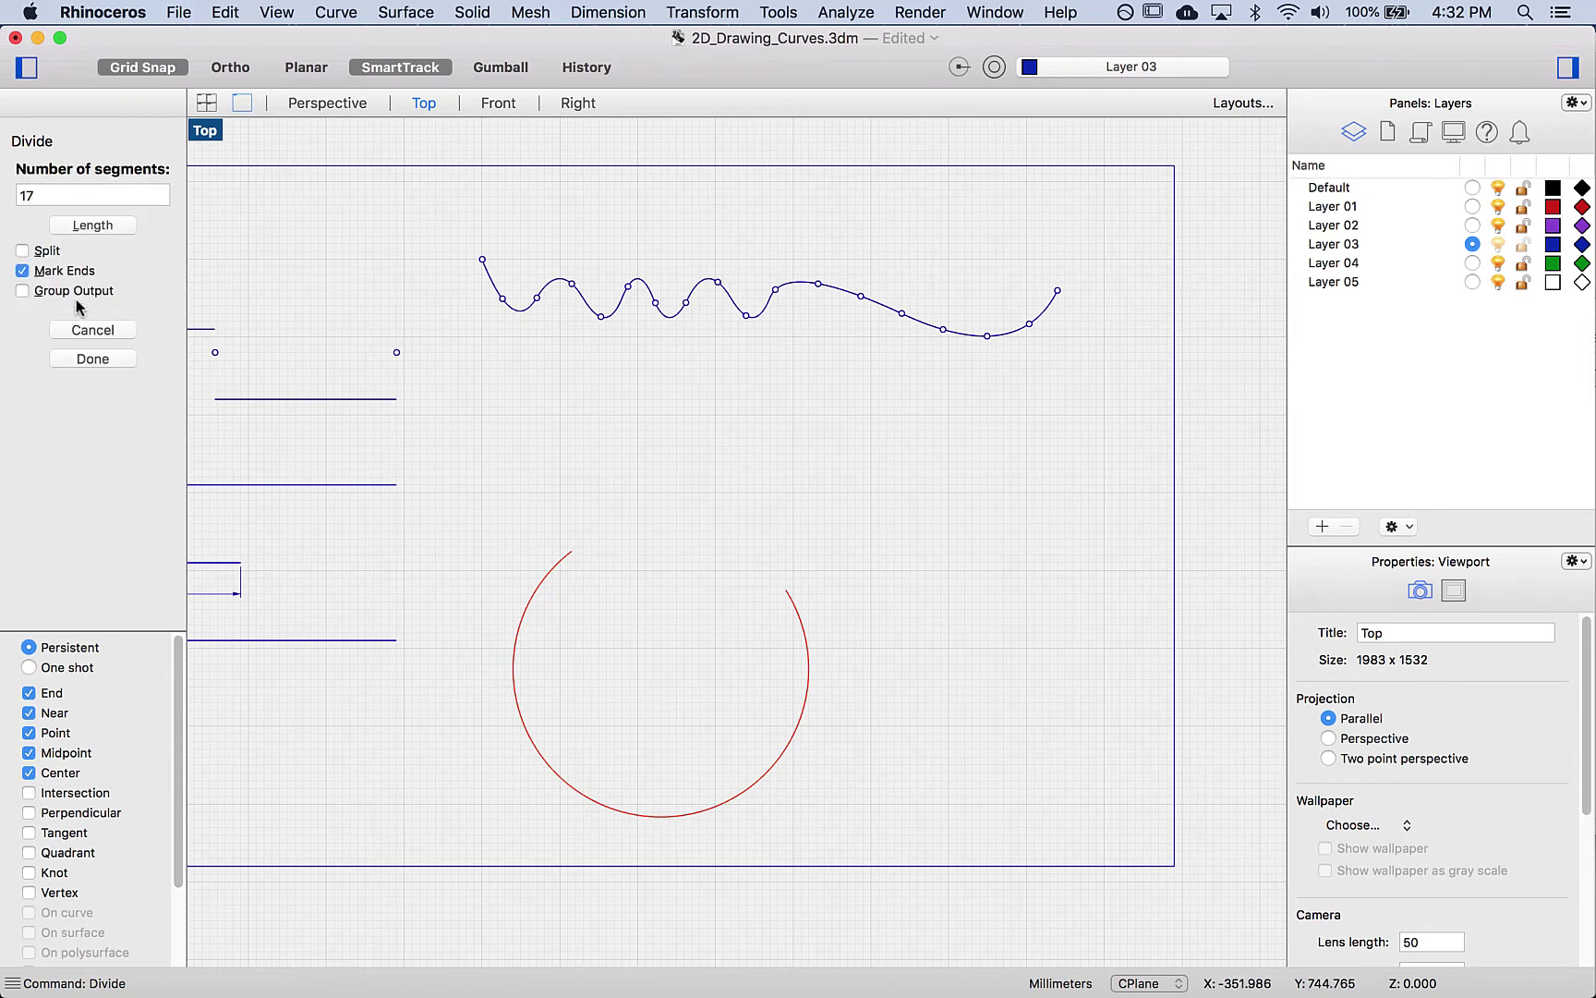
pyautogui.doubleClick(99, 195)
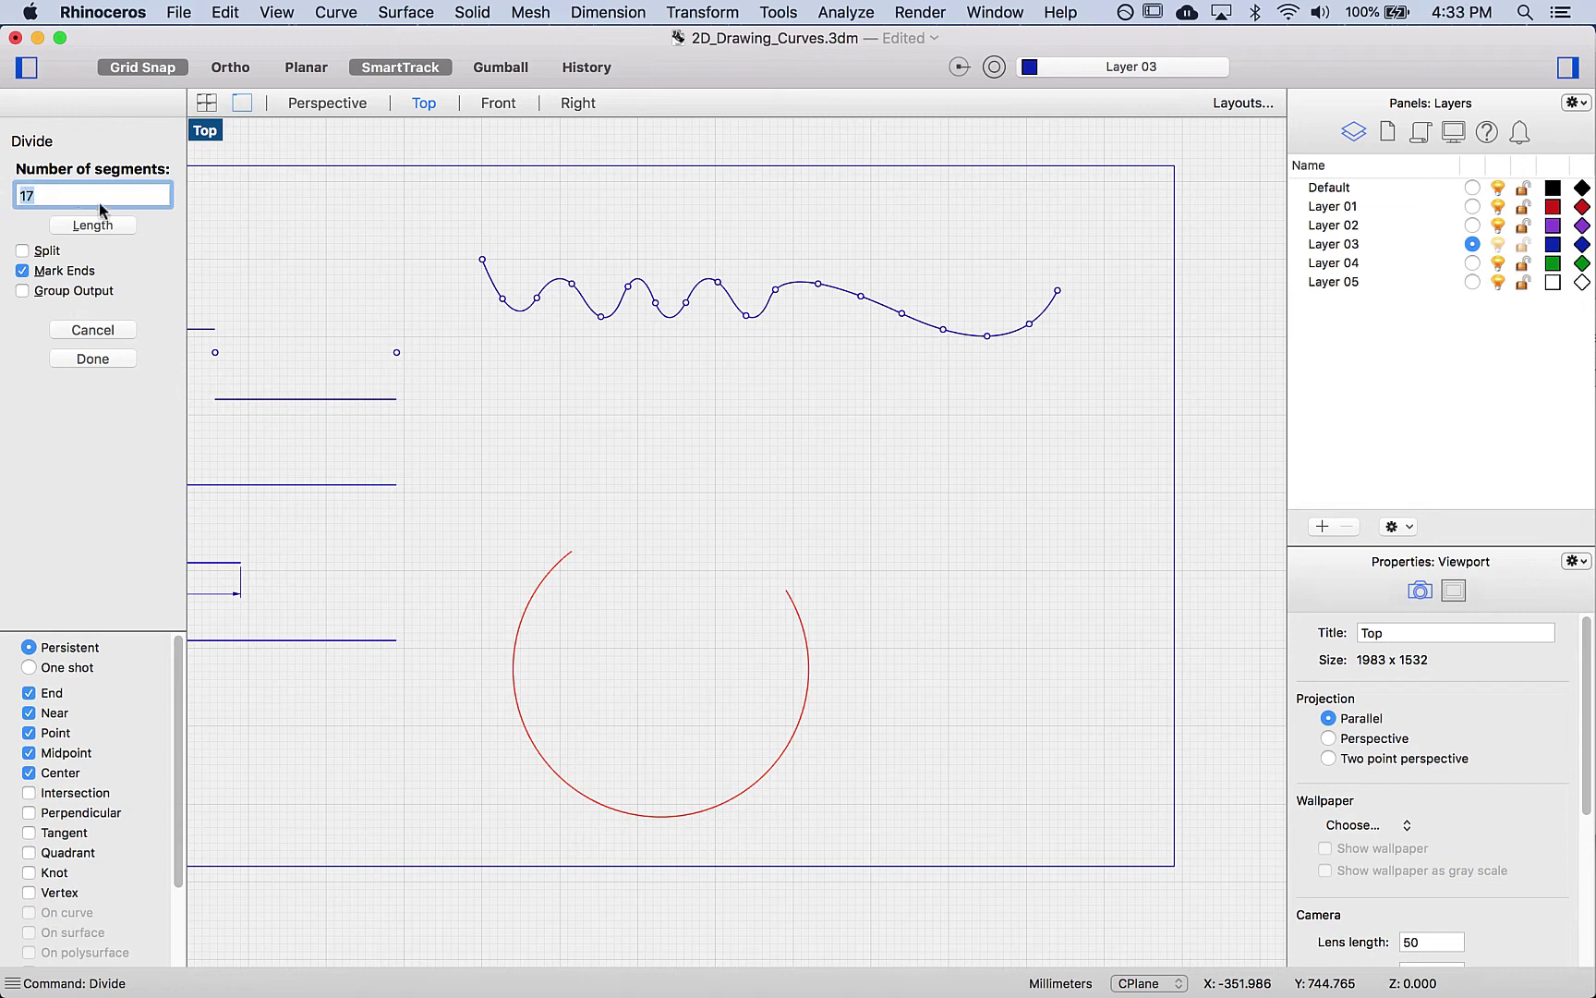
pyautogui.write('5')
pyautogui.click(23, 273)
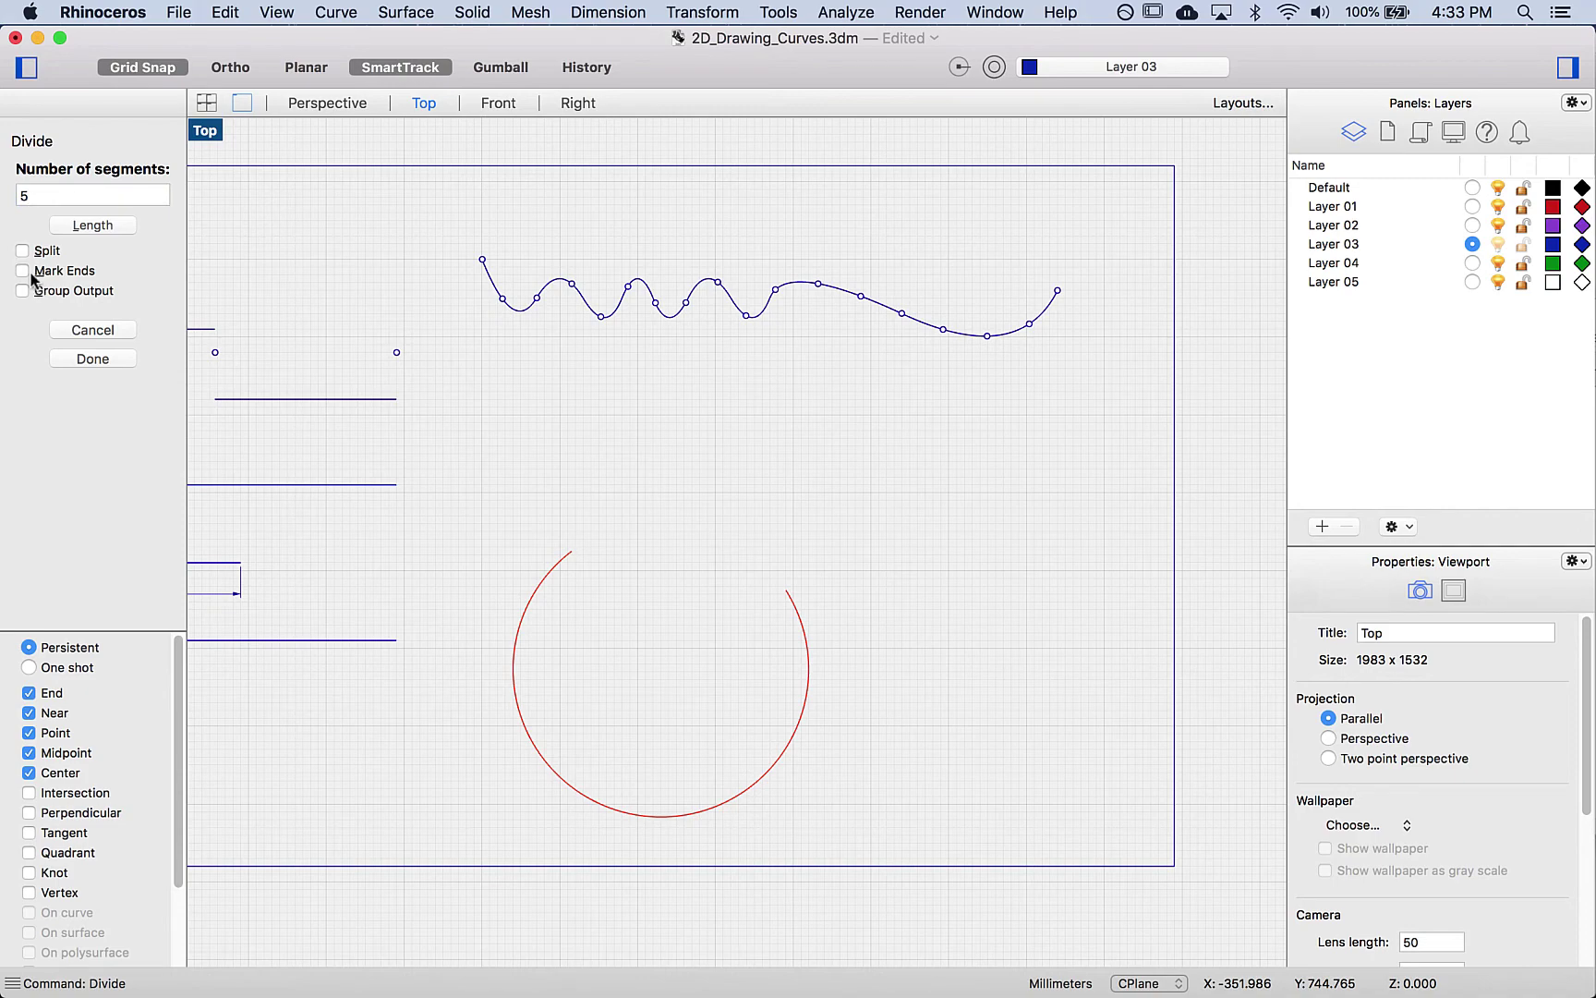
pyautogui.click(103, 362)
# Step: Check the arc's division points by selecting the lower-left one, and leave everything deselected
pyautogui.scroll(-3, 649, 461)
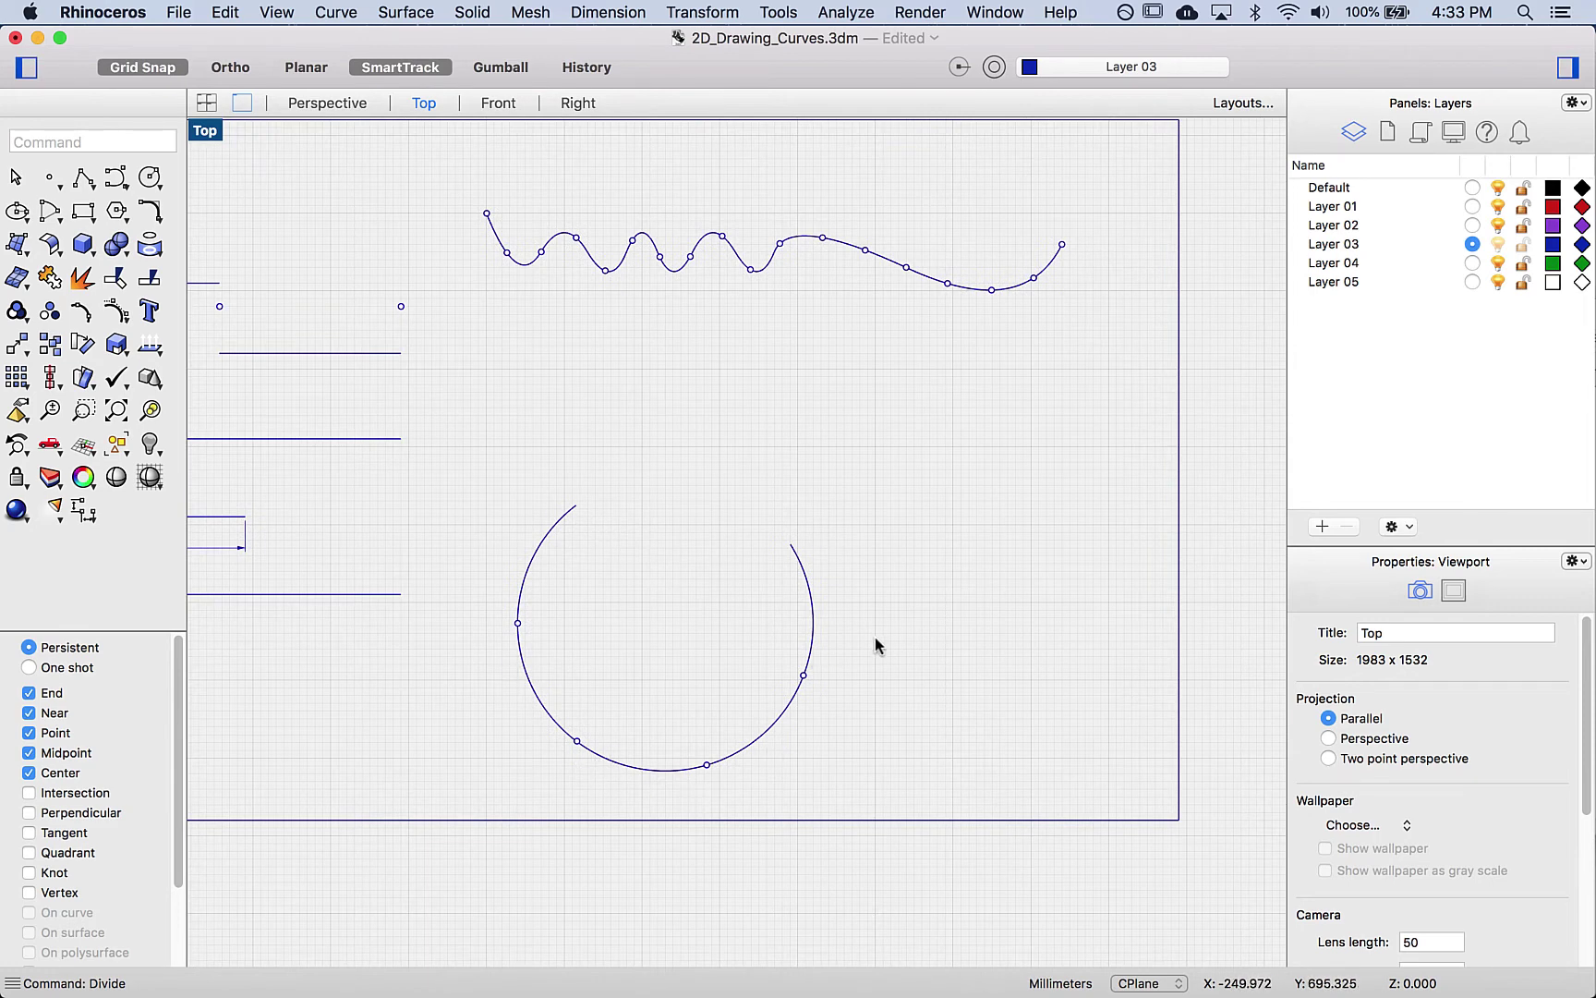
pyautogui.click(575, 741)
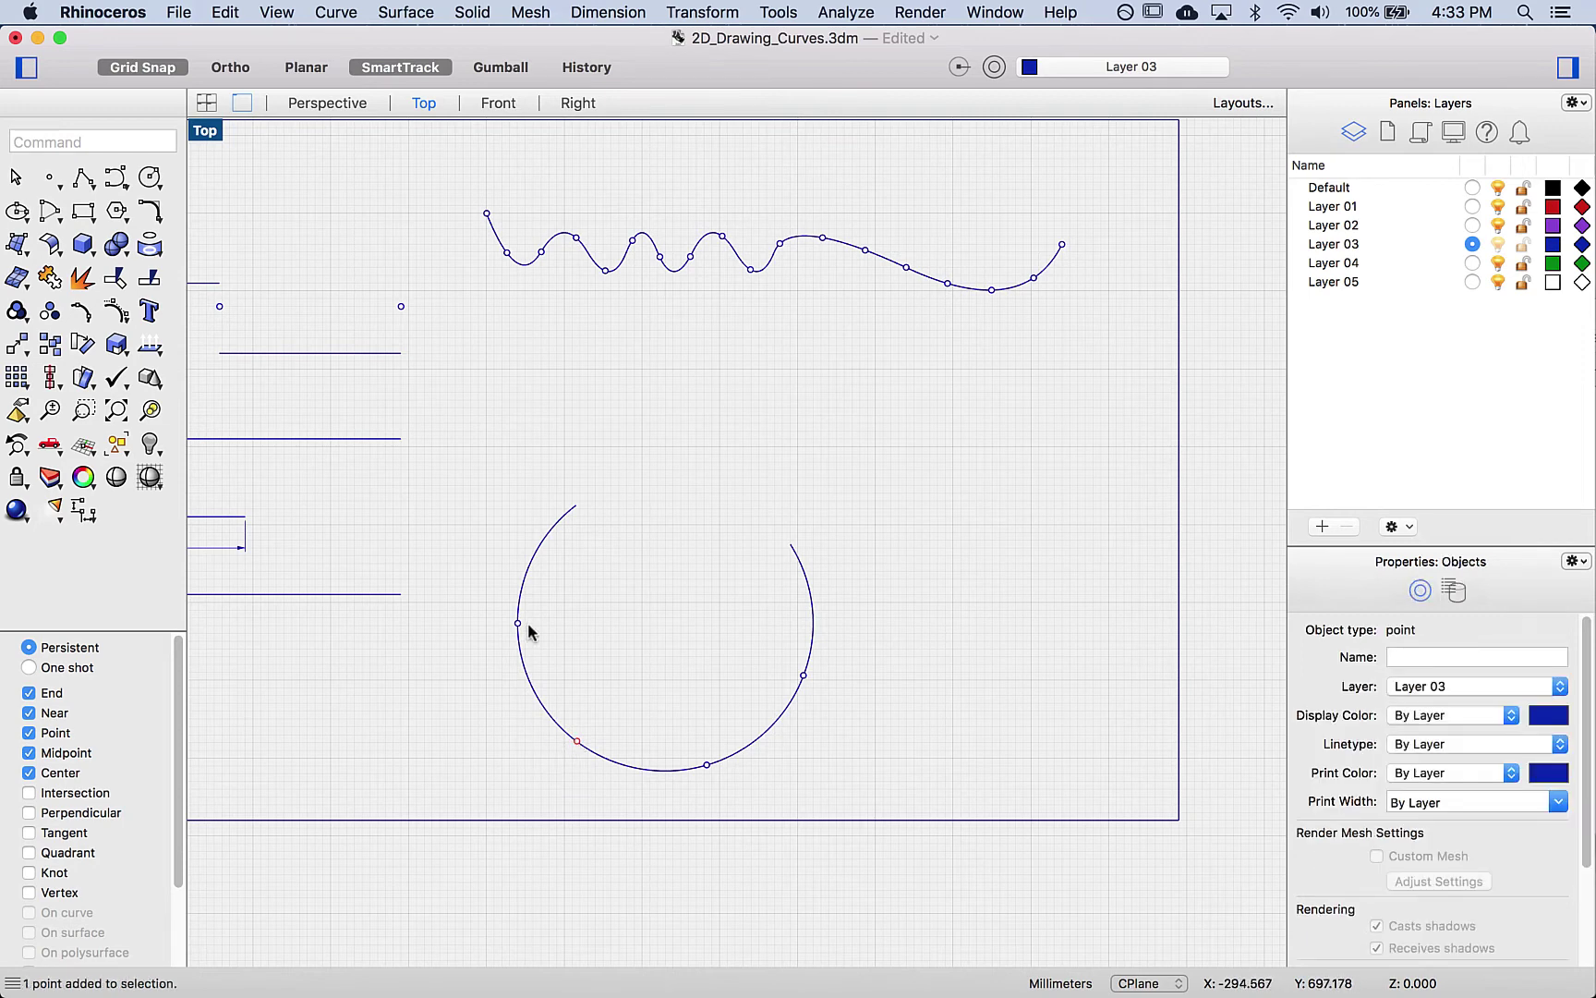
pyautogui.click(574, 744)
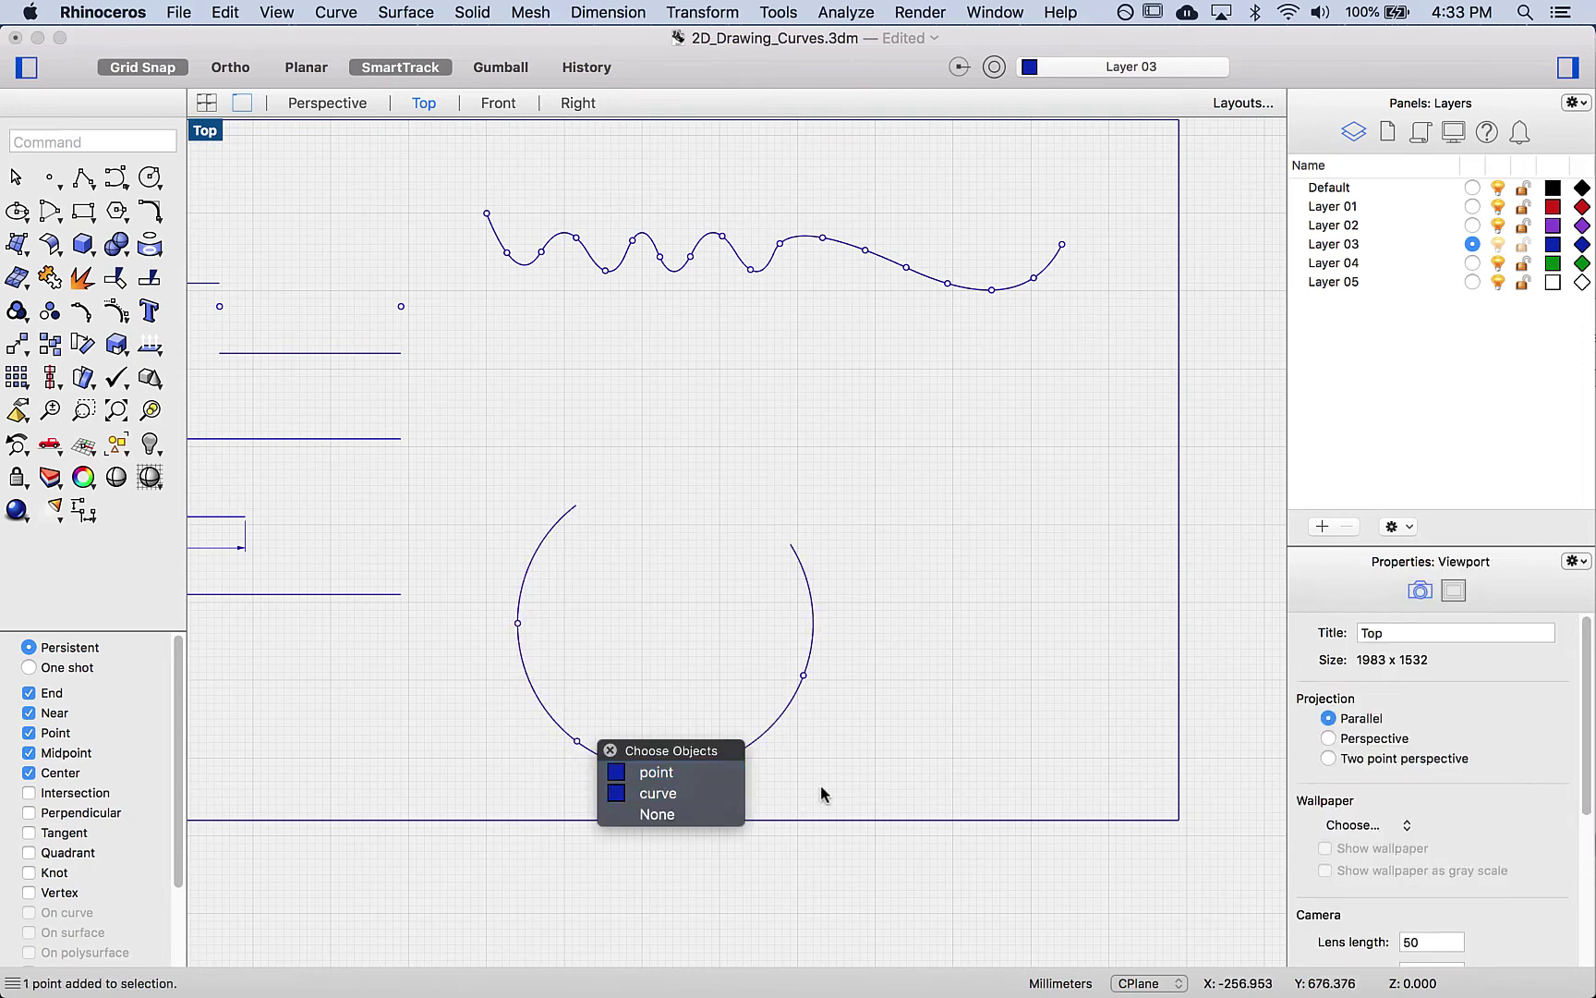
pyautogui.click(861, 792)
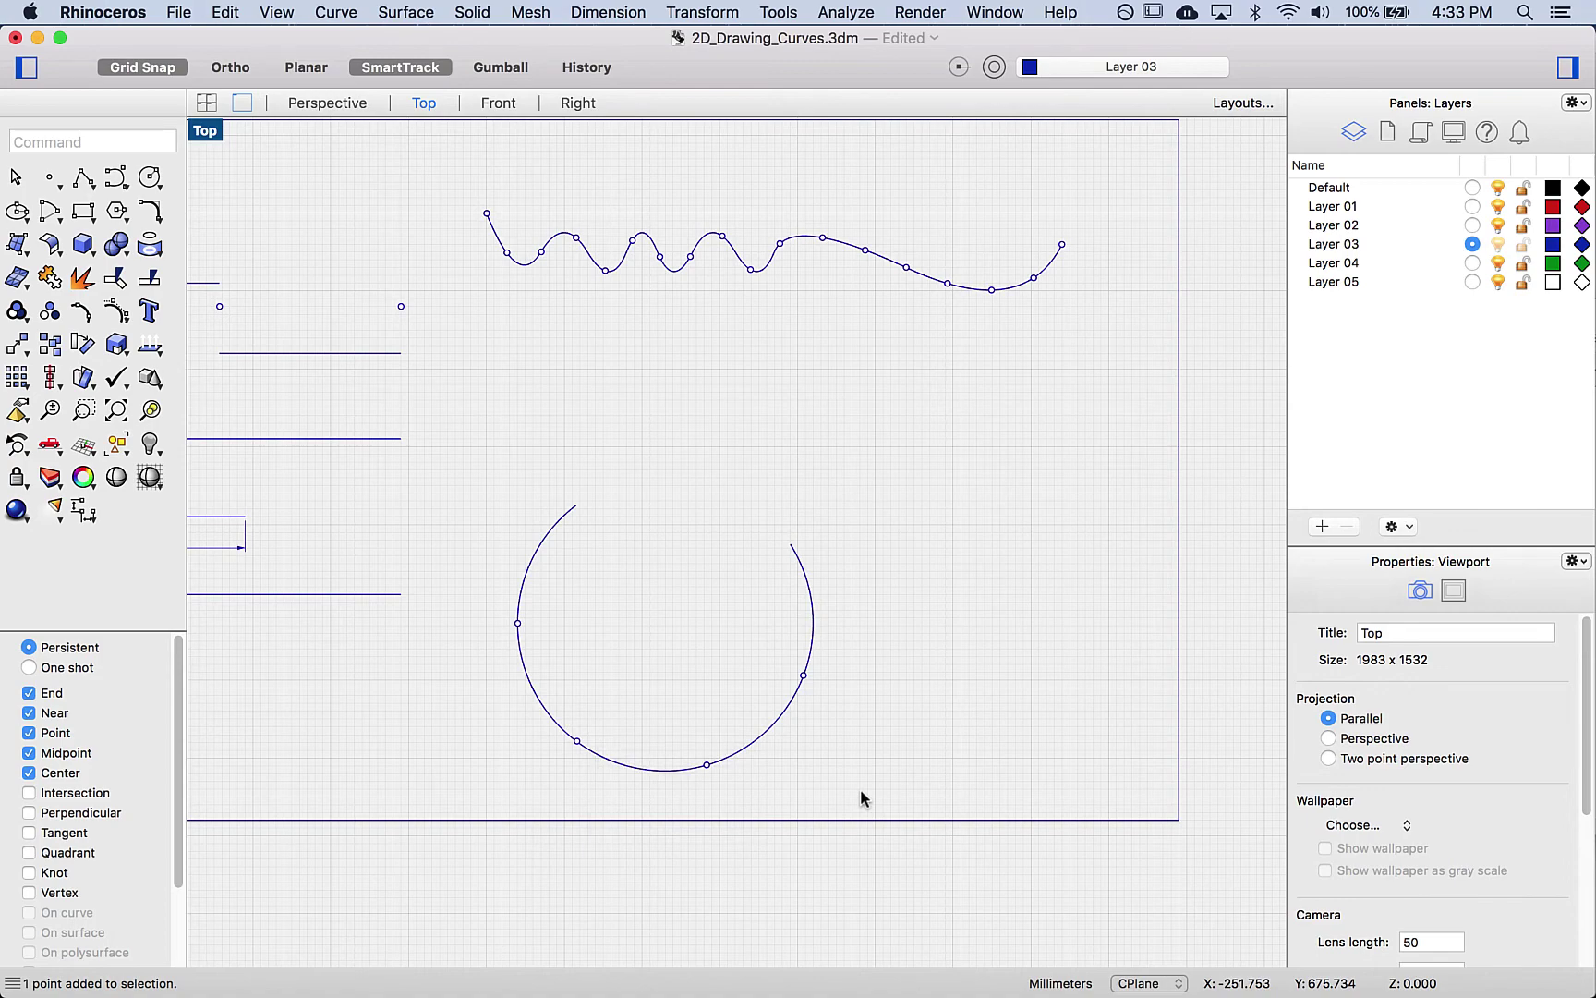
# Step: Draw a slightly sloping line with the Both Sides option, centred on the arc's right-hand division point and crossing the arc
pyautogui.write('Line')
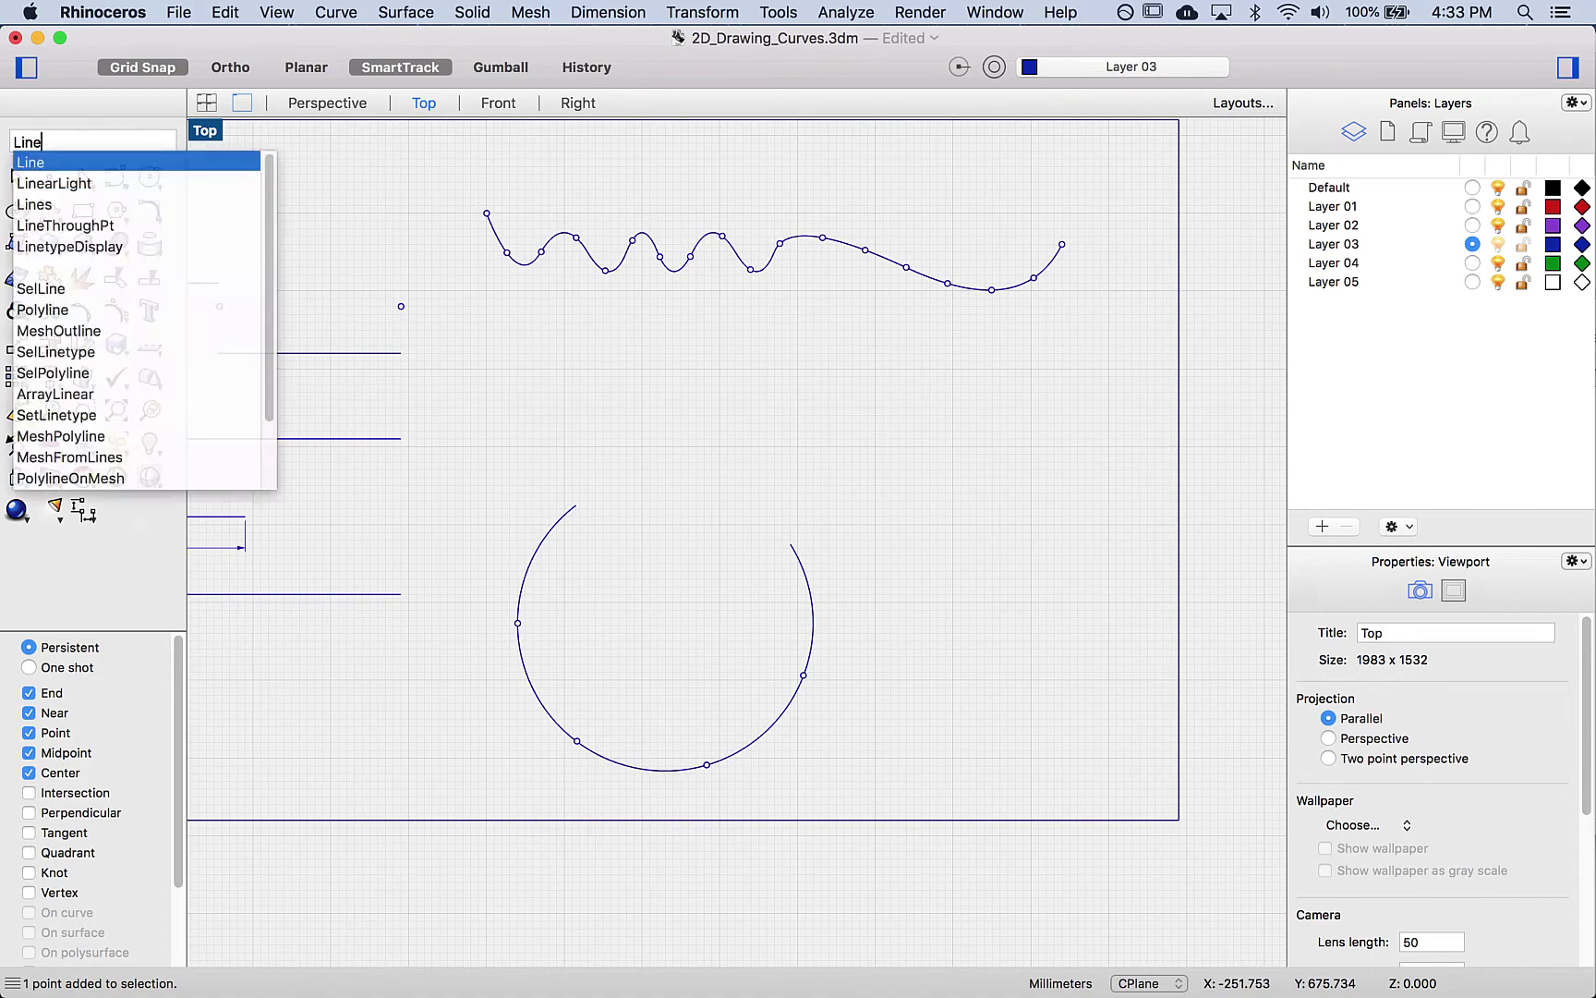
pyautogui.press('Return')
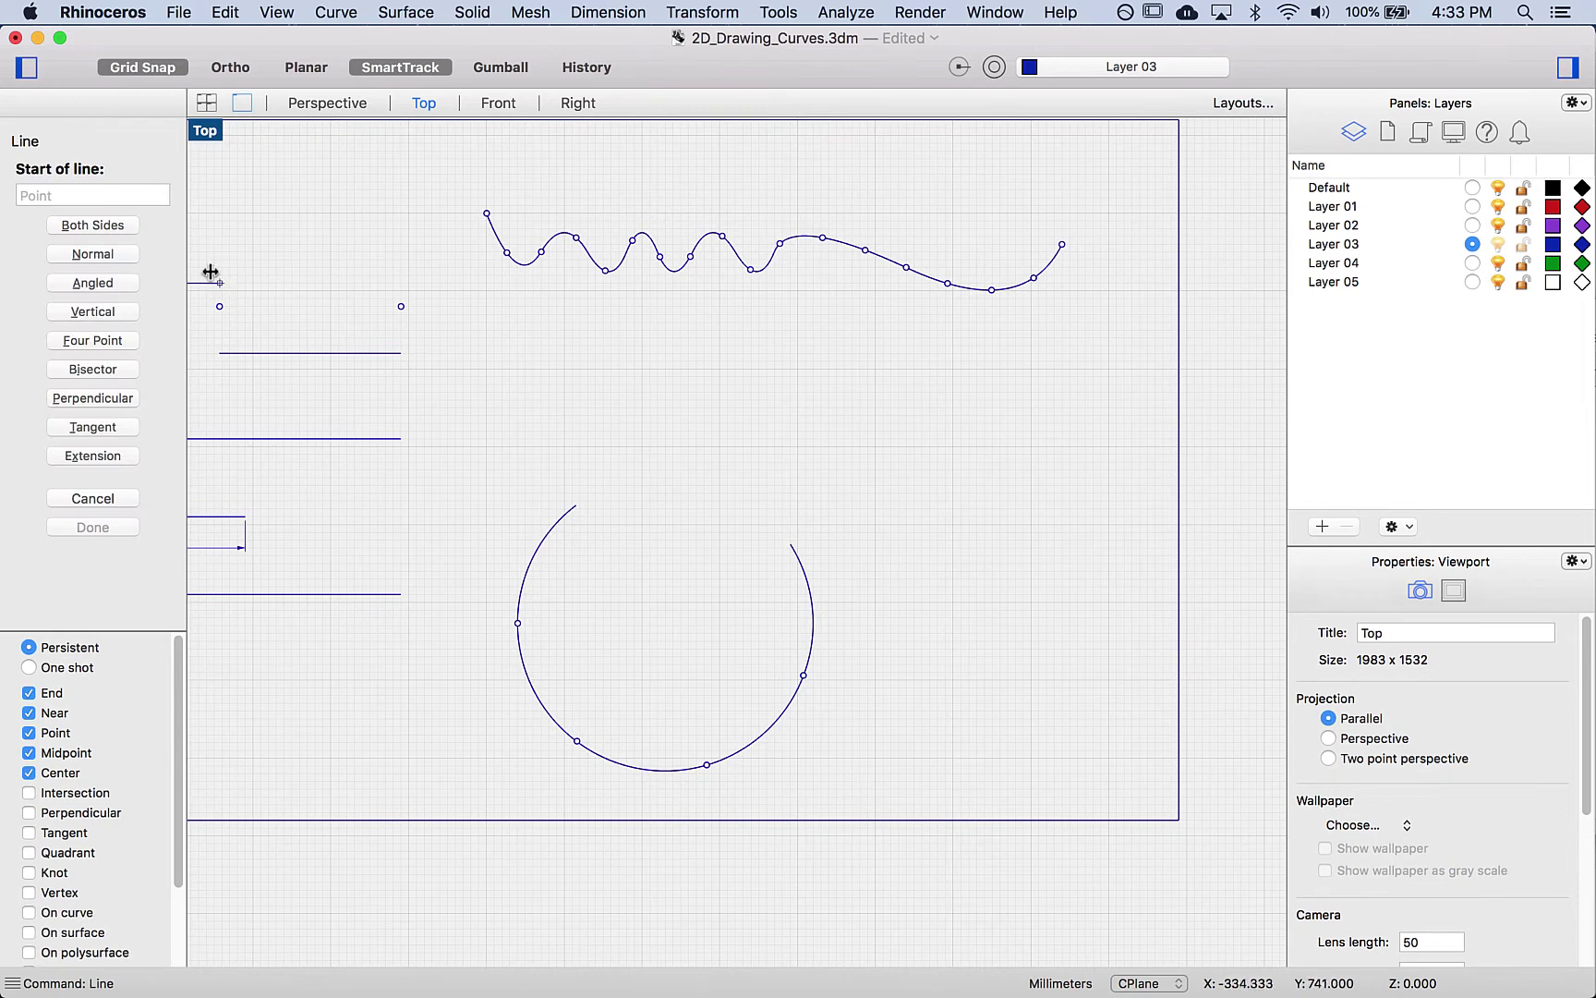
pyautogui.click(93, 225)
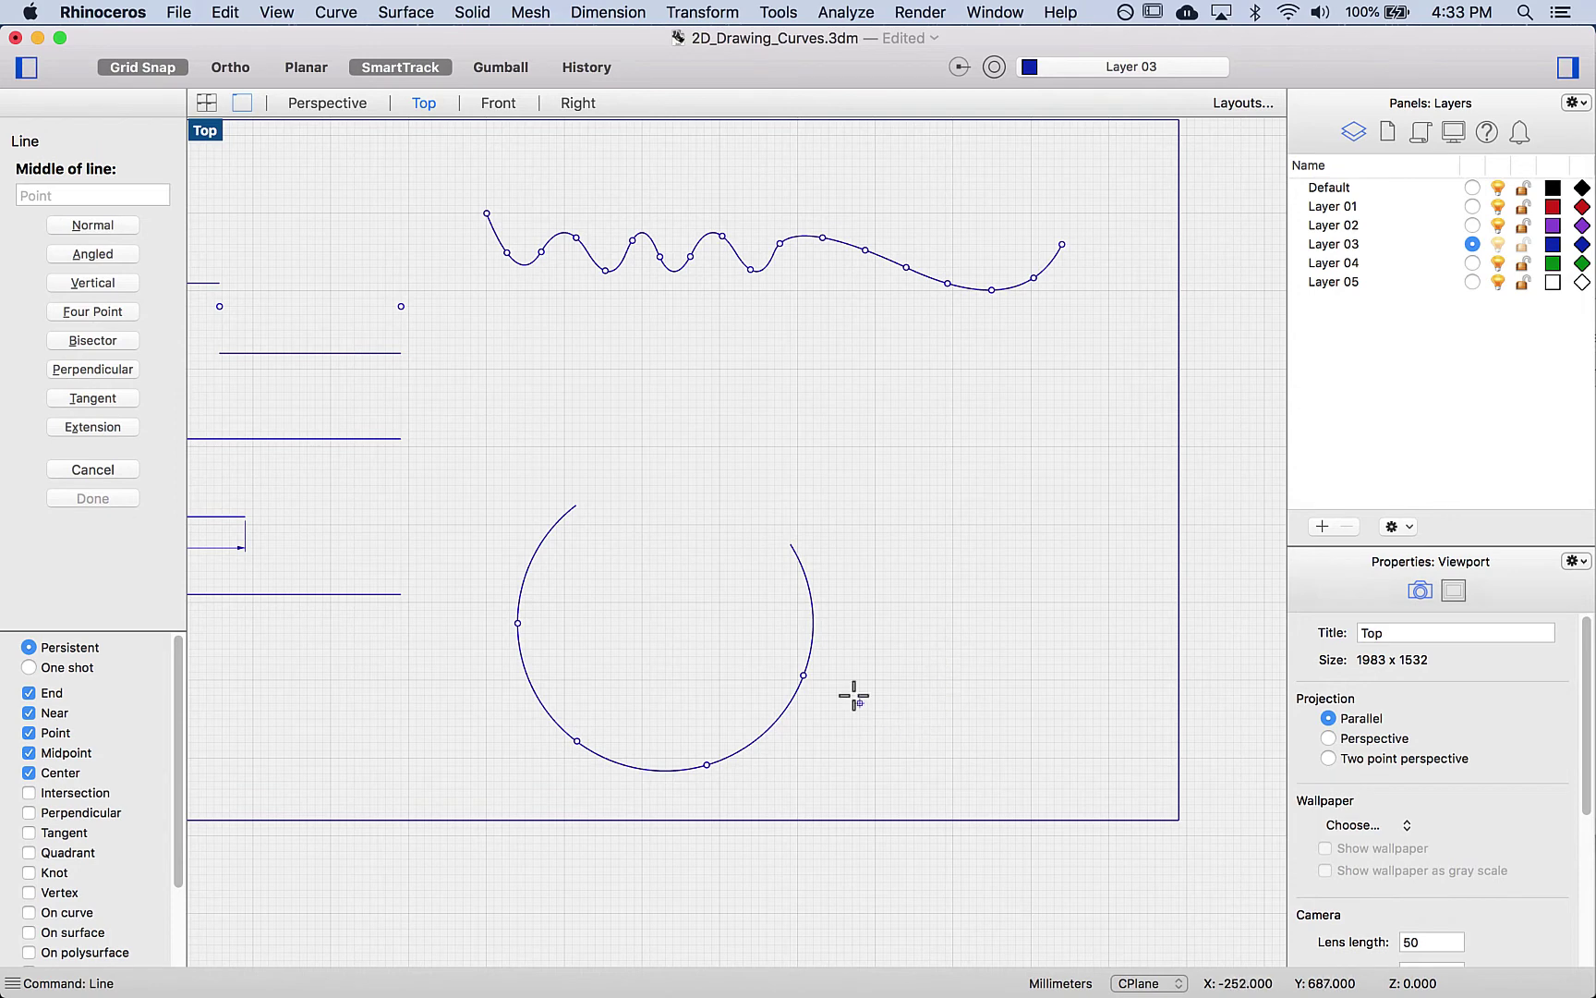
pyautogui.click(805, 675)
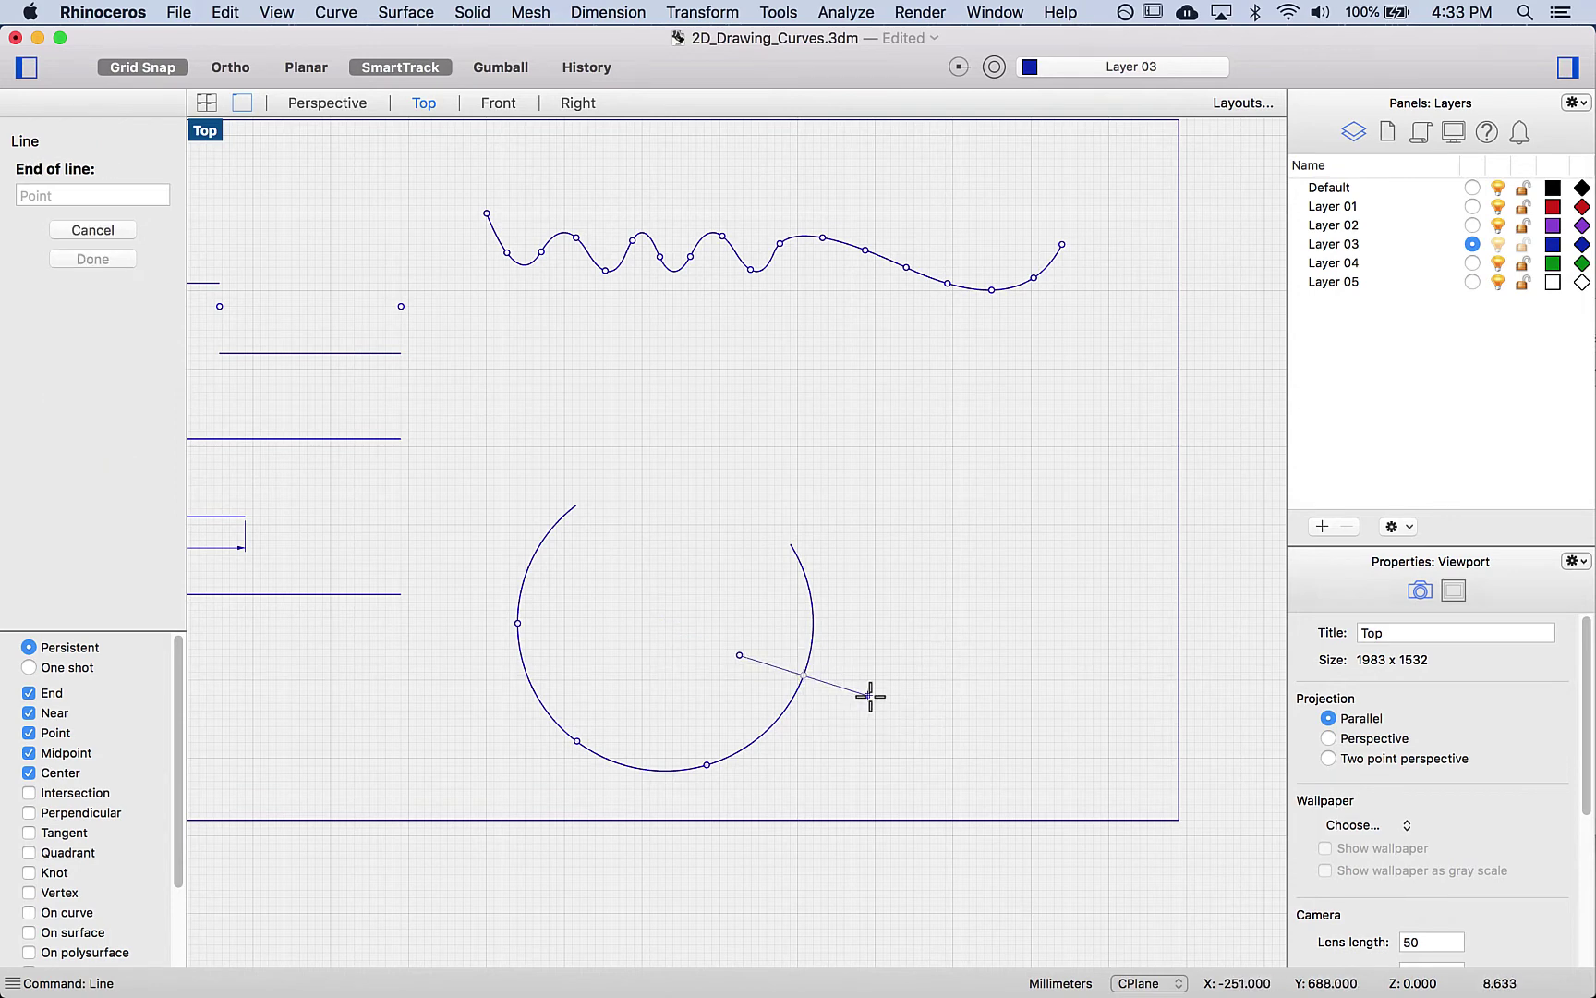
pyautogui.click(991, 711)
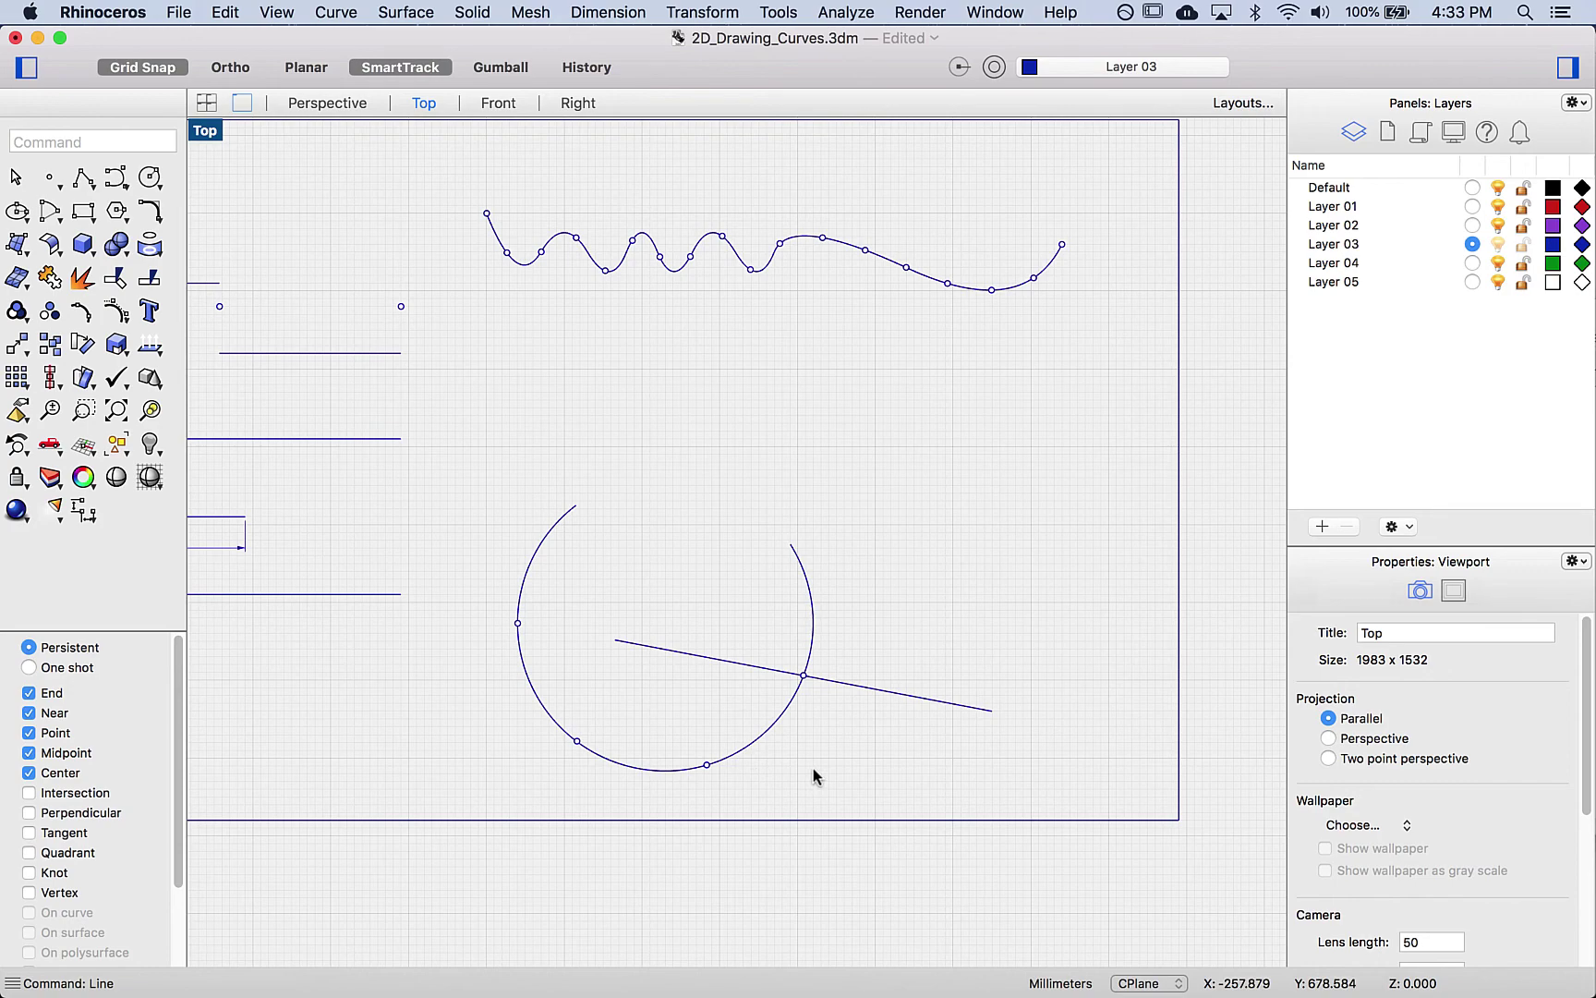
# Step: Split the open arc using the sloping line as the cutting object
pyautogui.write('Sp')
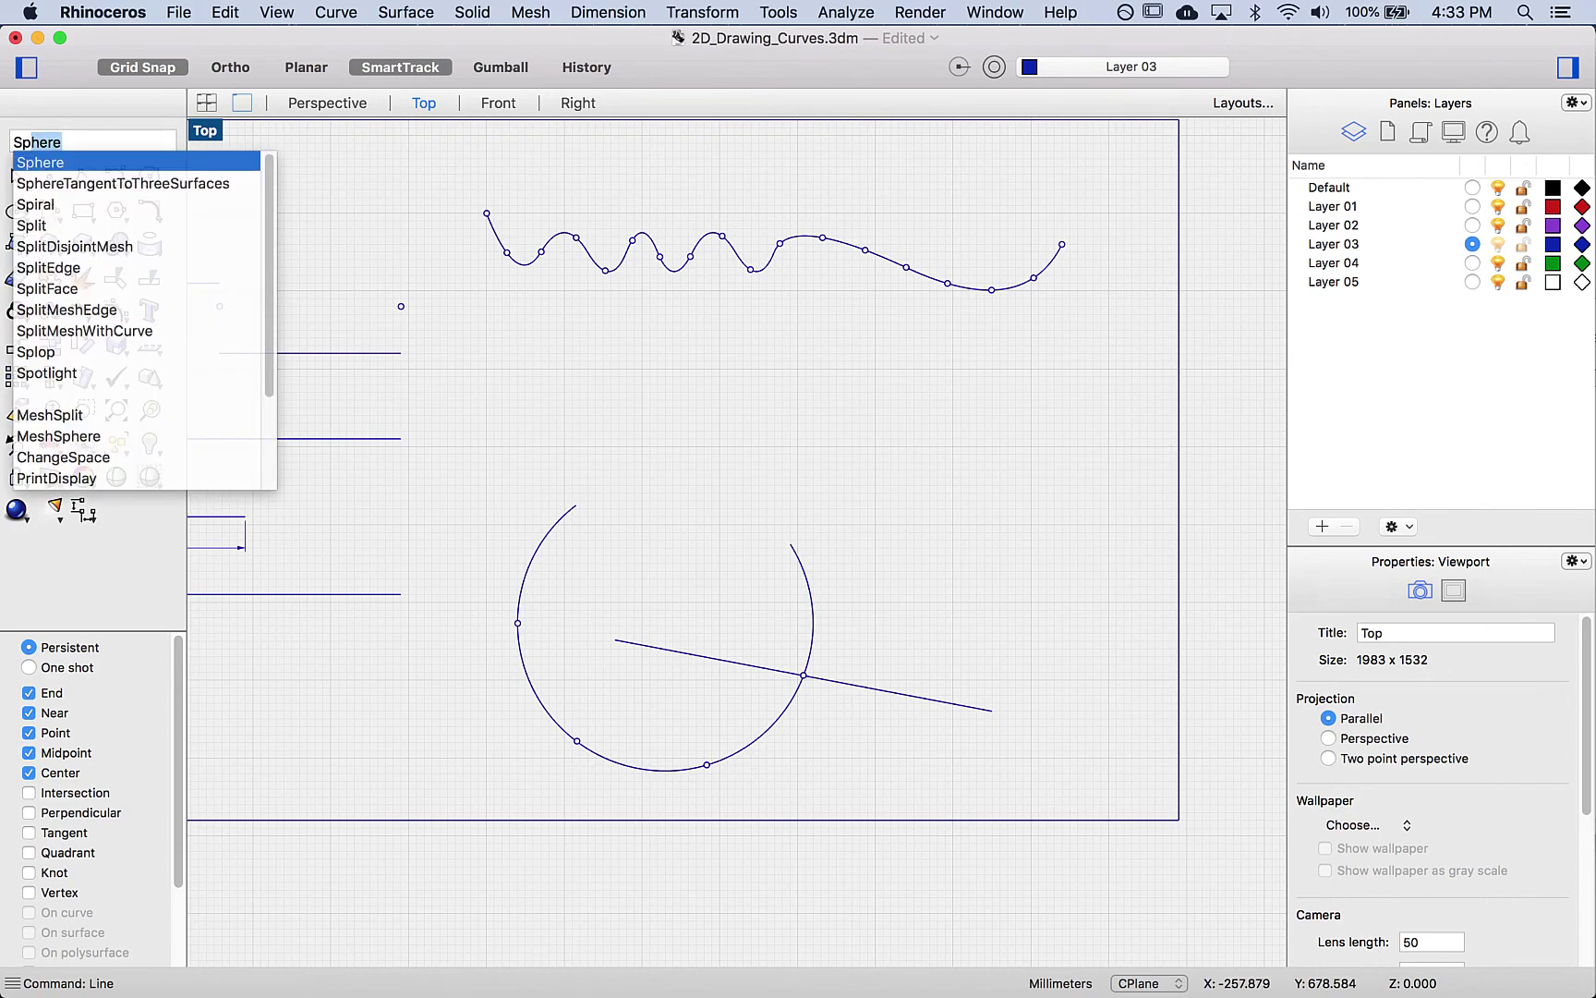
pyautogui.write('lit')
pyautogui.press('Return')
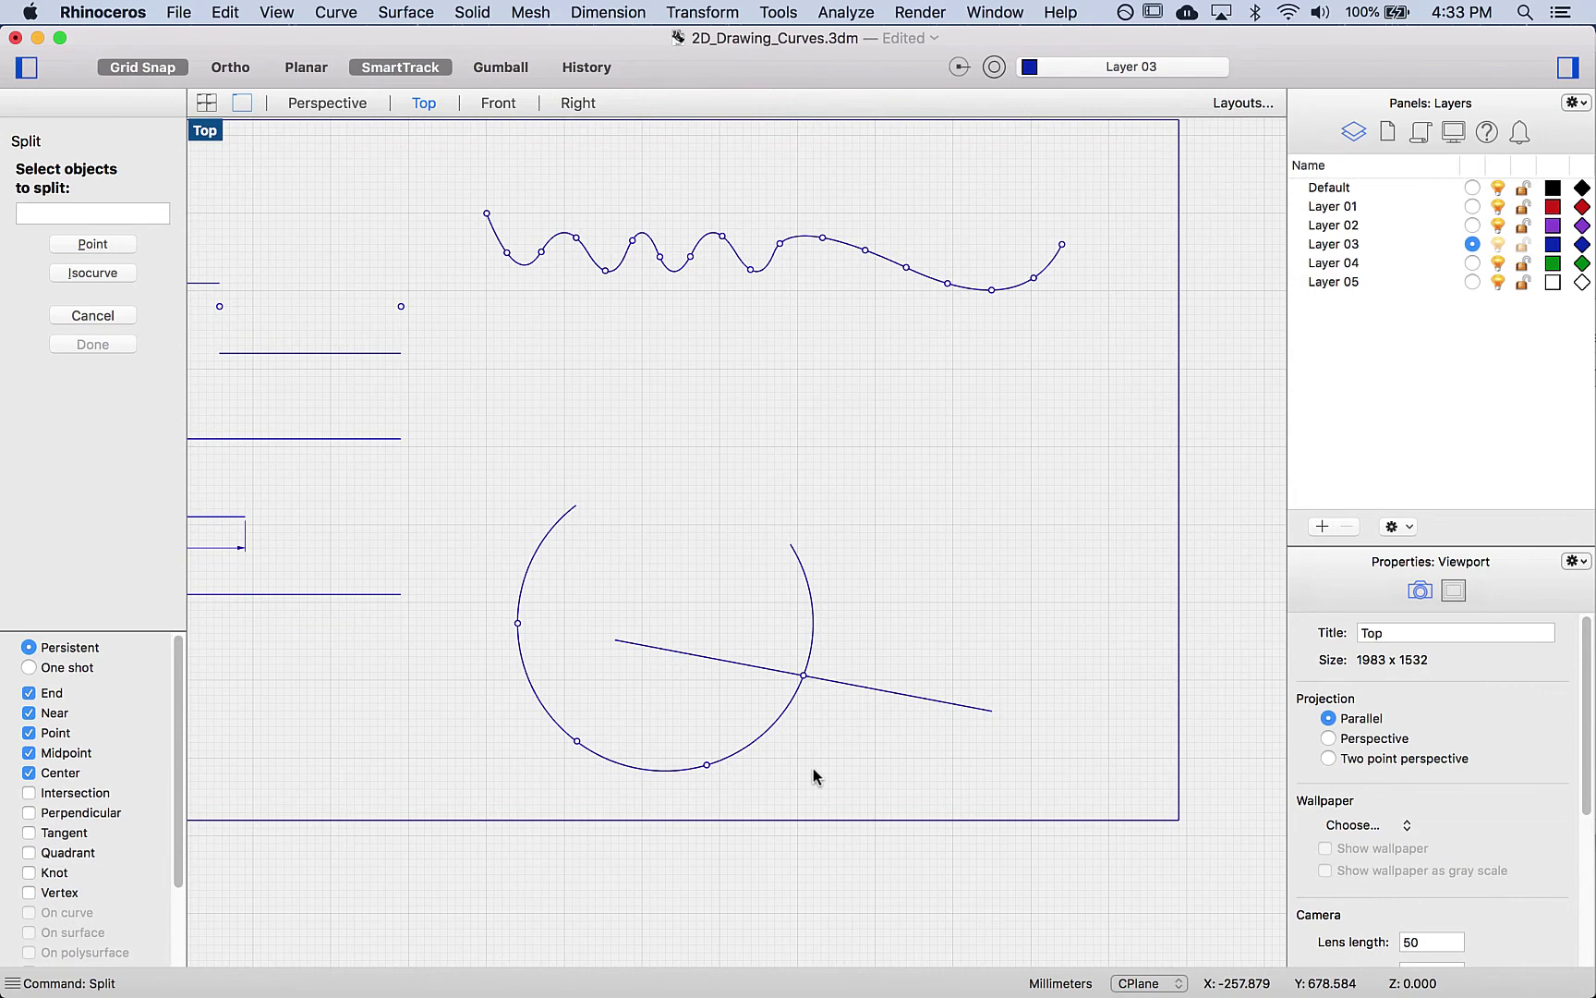
pyautogui.click(812, 601)
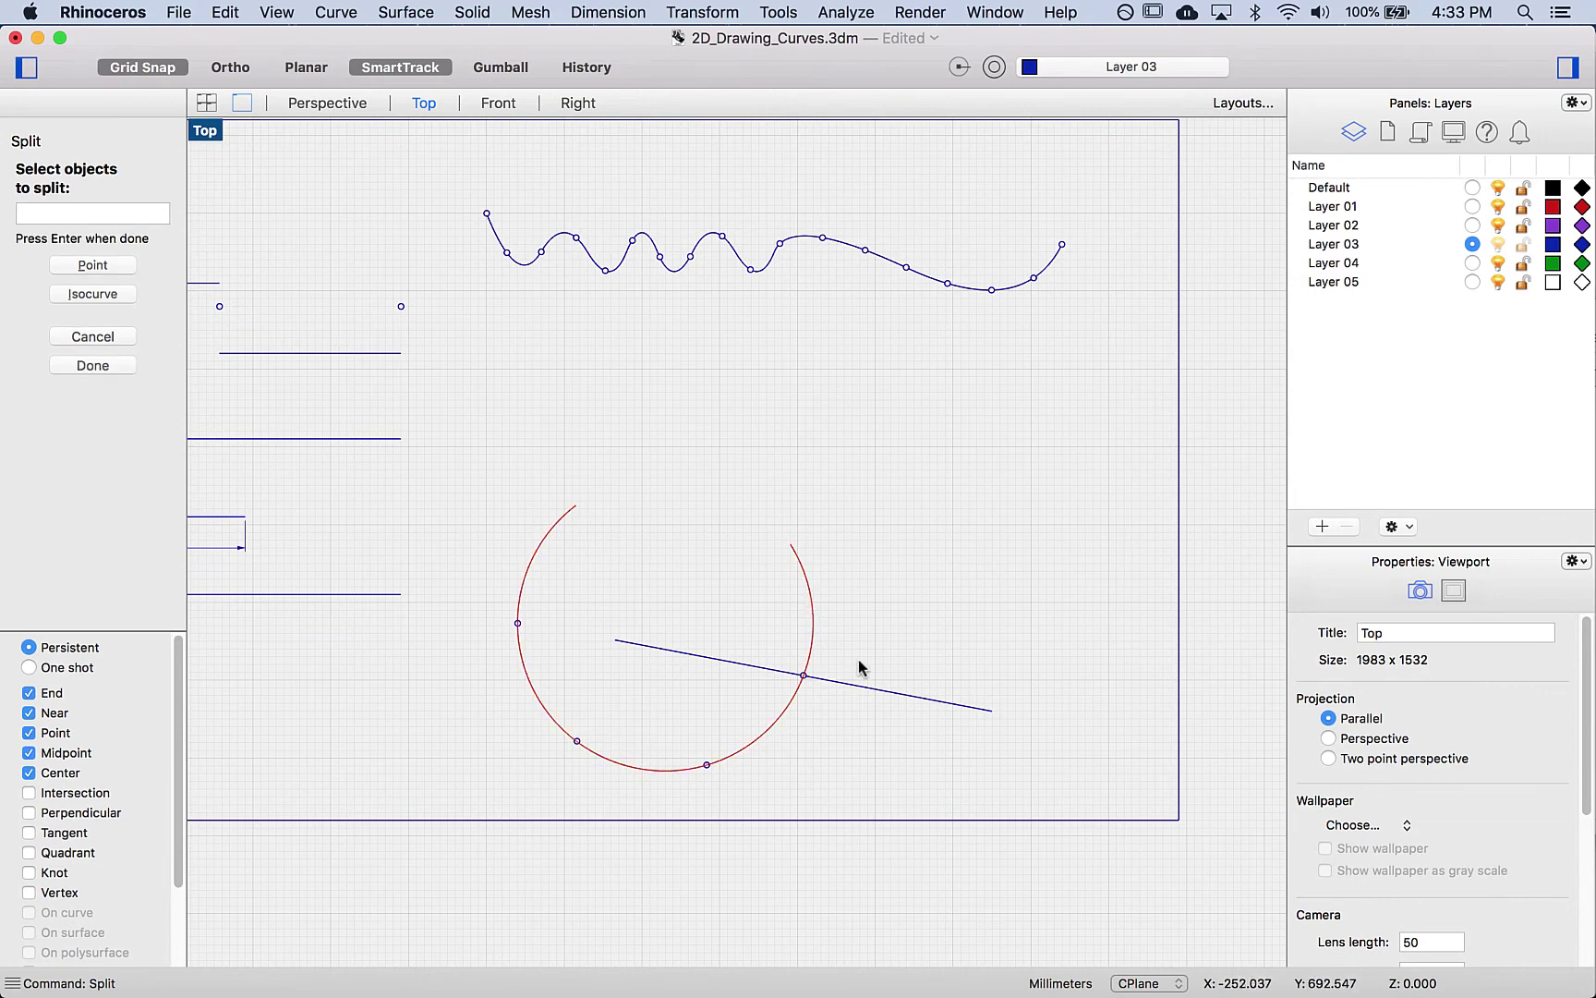
pyautogui.press('Return')
pyautogui.click(884, 691)
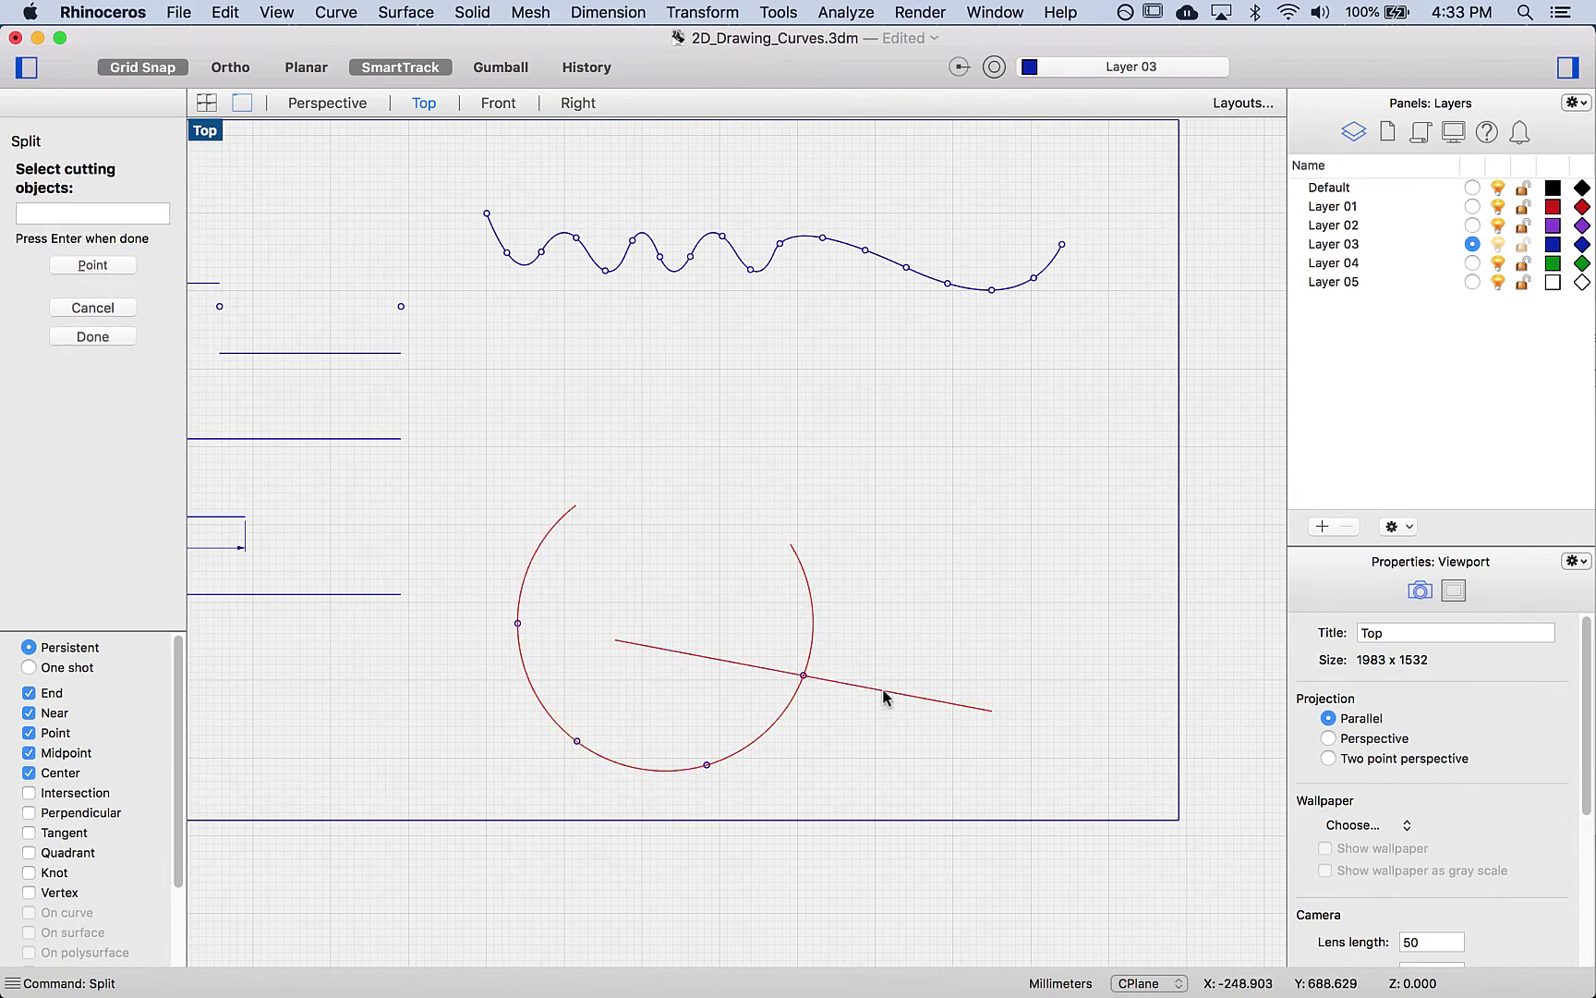
pyautogui.press('Return')
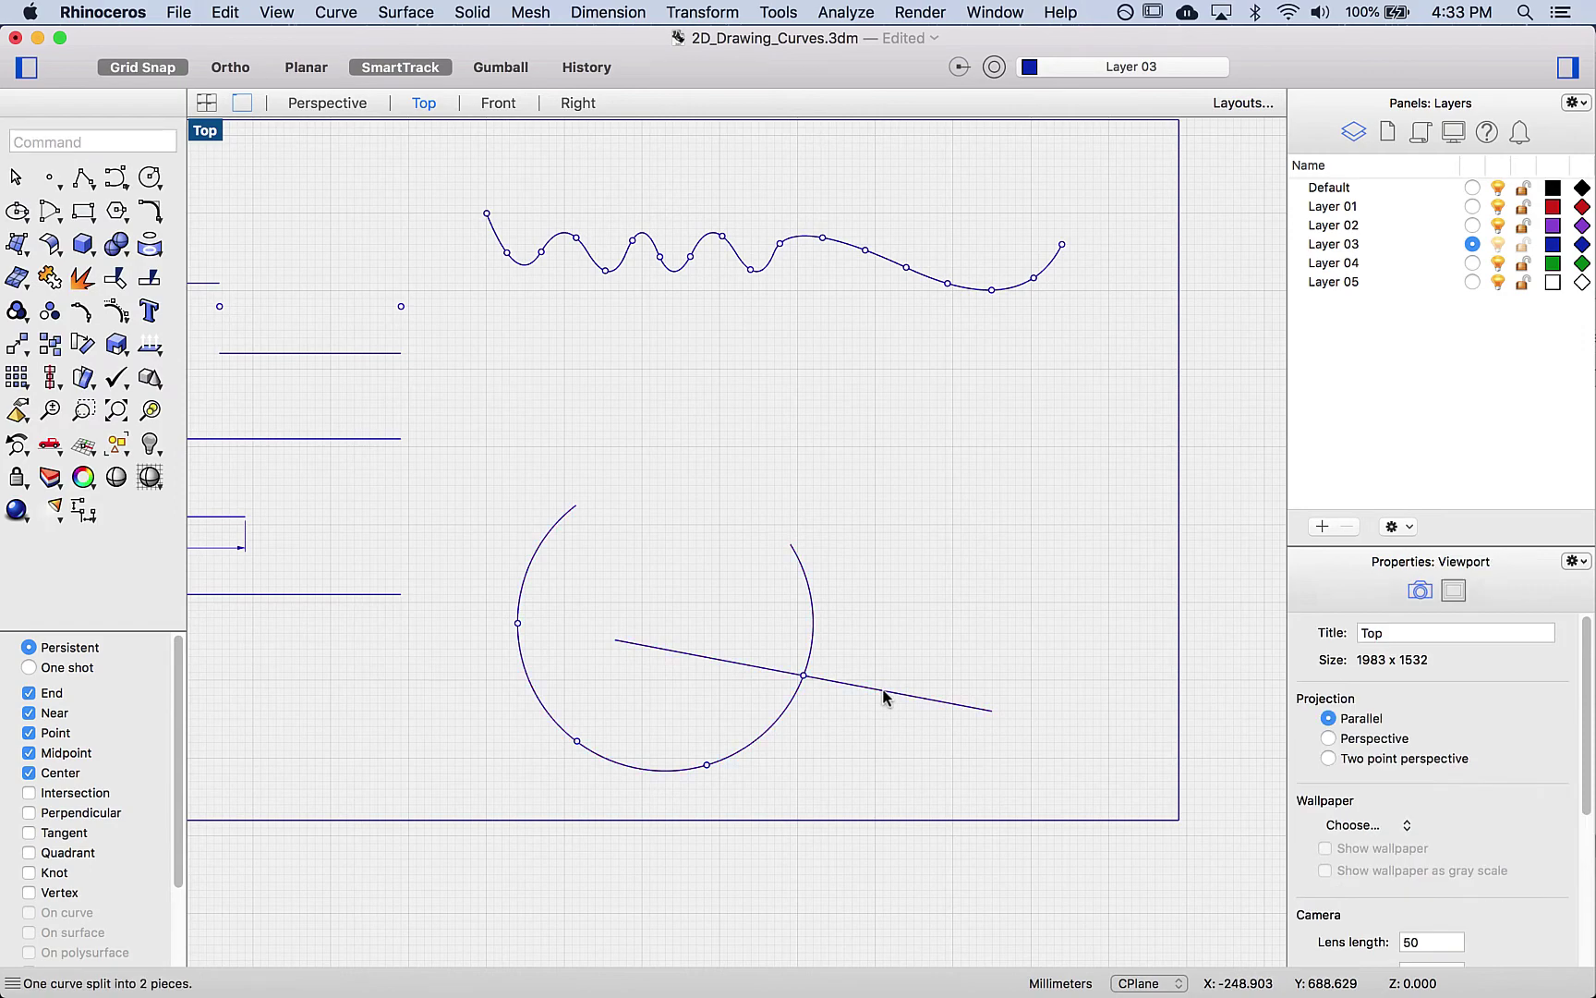
# Step: Select the arc's pieces and the sloping line in turn to check the split, leaving everything deselected
pyautogui.click(817, 610)
pyautogui.click(793, 723)
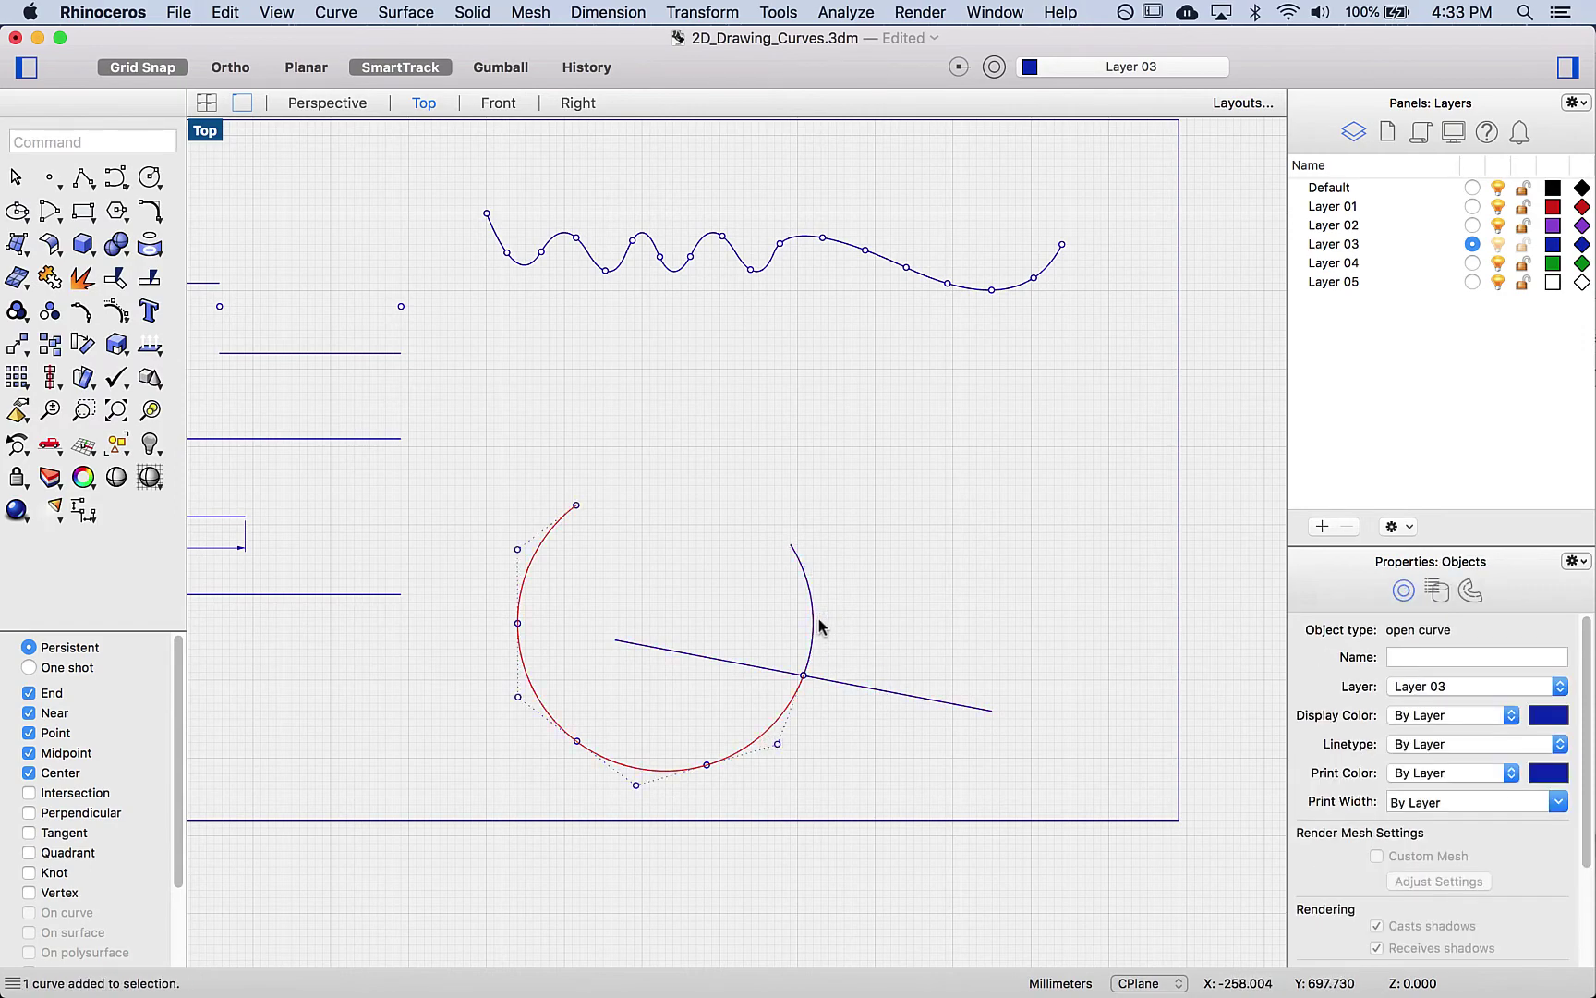
pyautogui.click(817, 639)
pyautogui.click(817, 695)
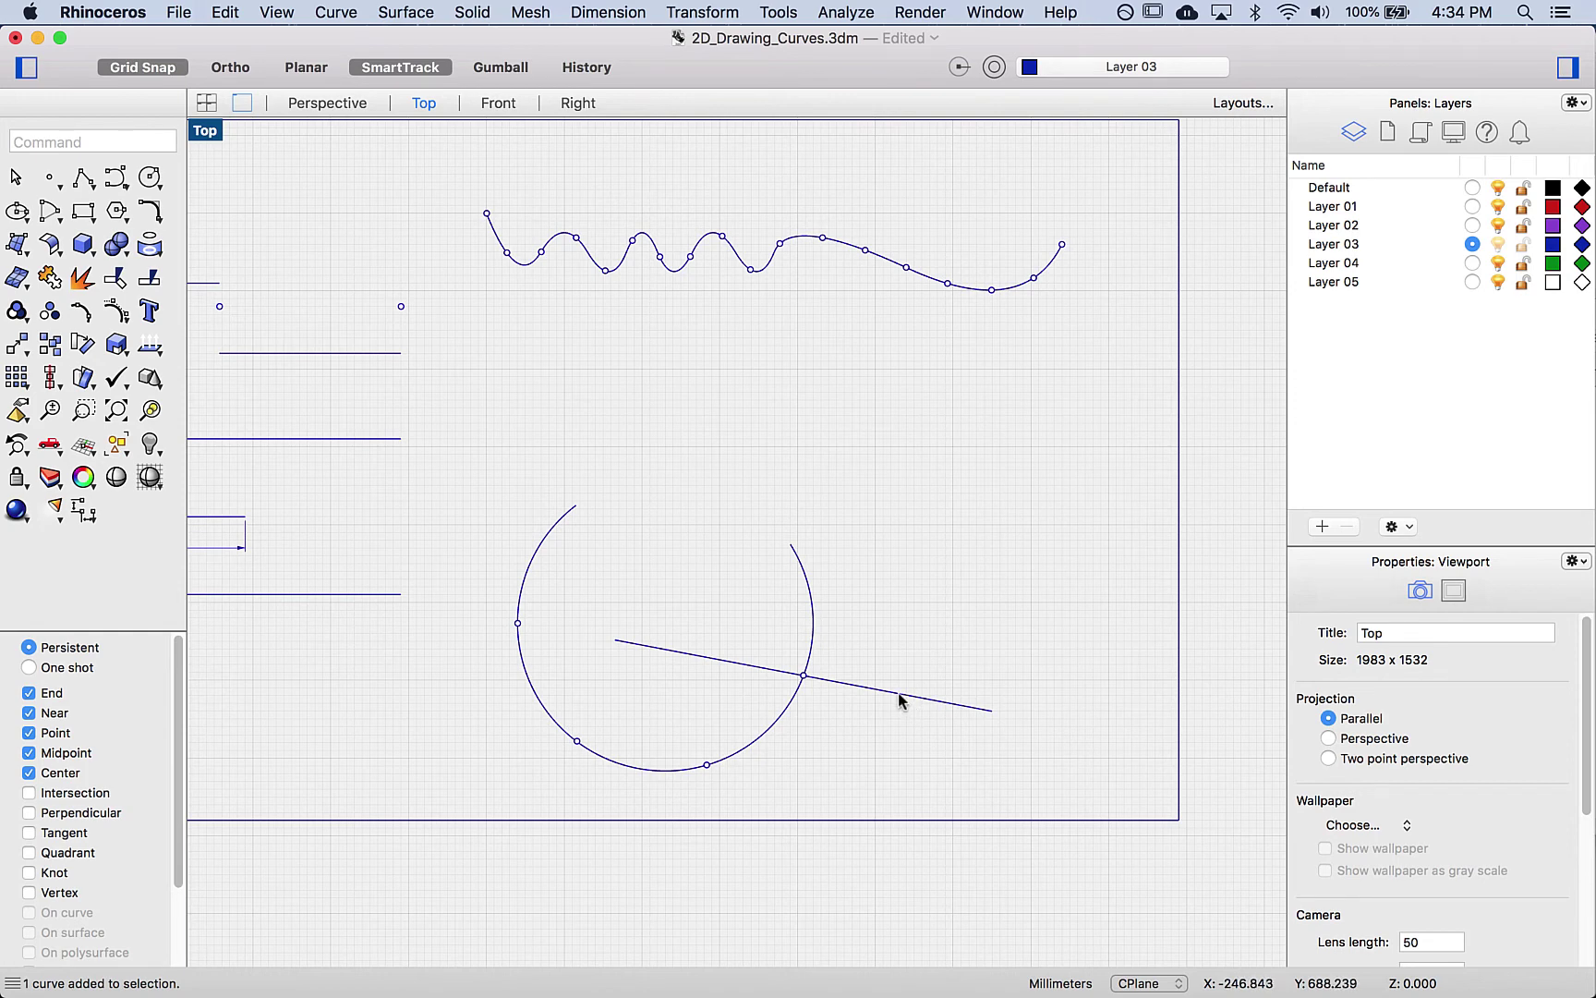
pyautogui.click(900, 698)
pyautogui.click(579, 612)
# Step: Split the sloping line using the division point where it crosses the arc as the cutting object
pyautogui.scroll(5, 798, 679)
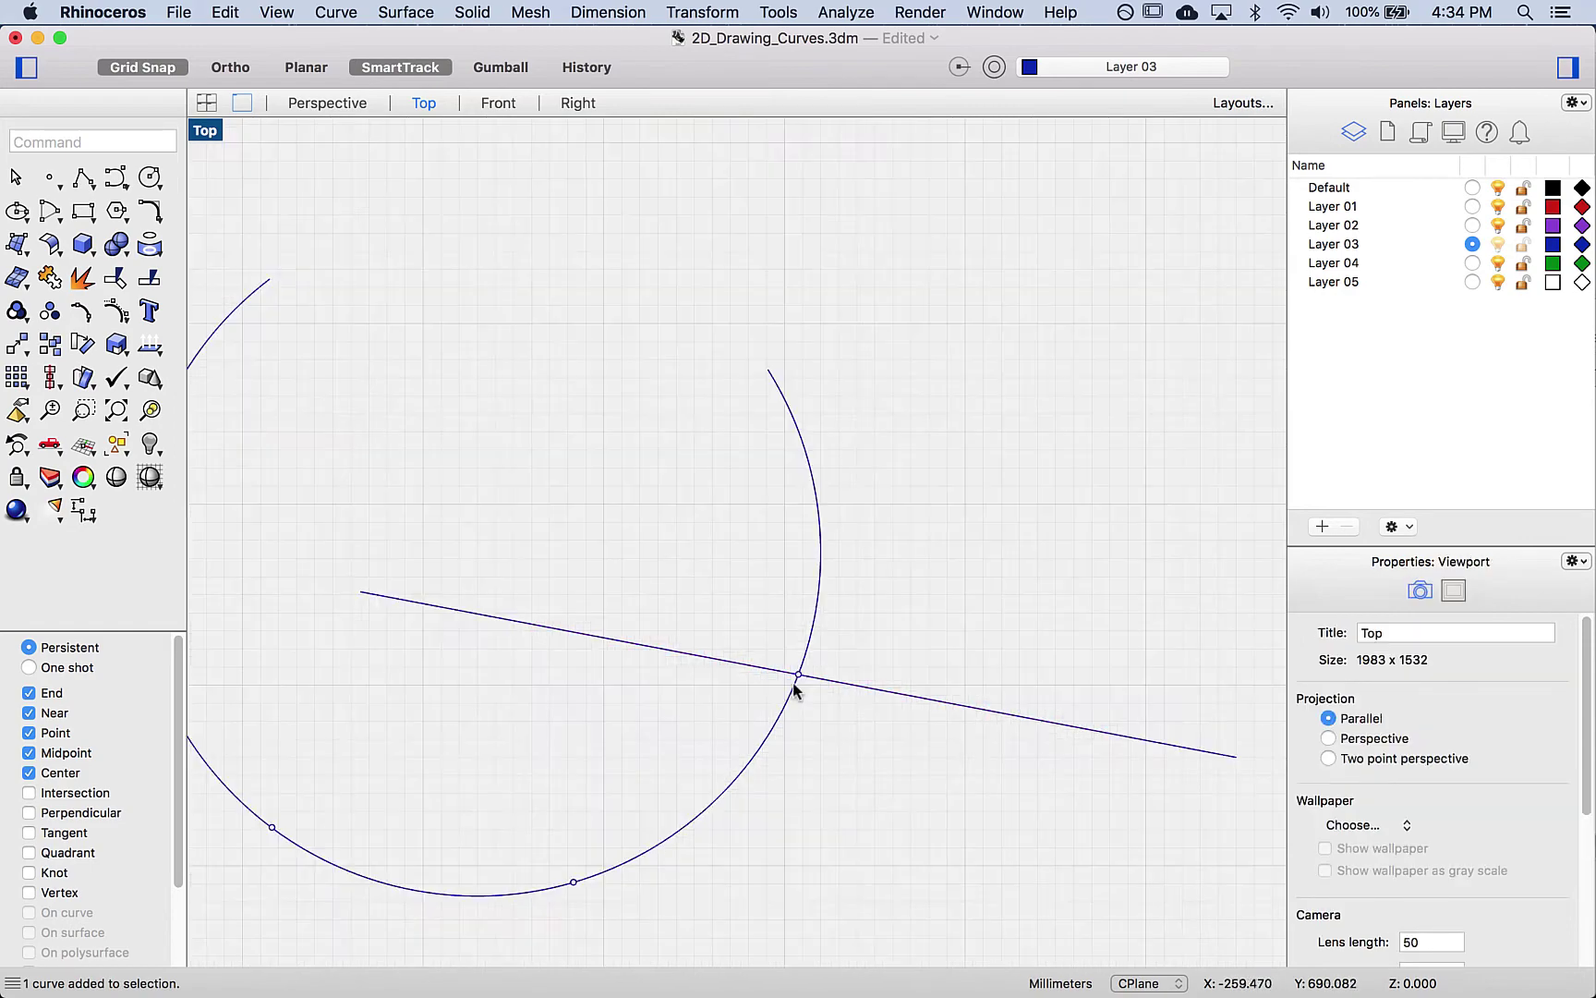
pyautogui.write('split')
pyautogui.press('Return')
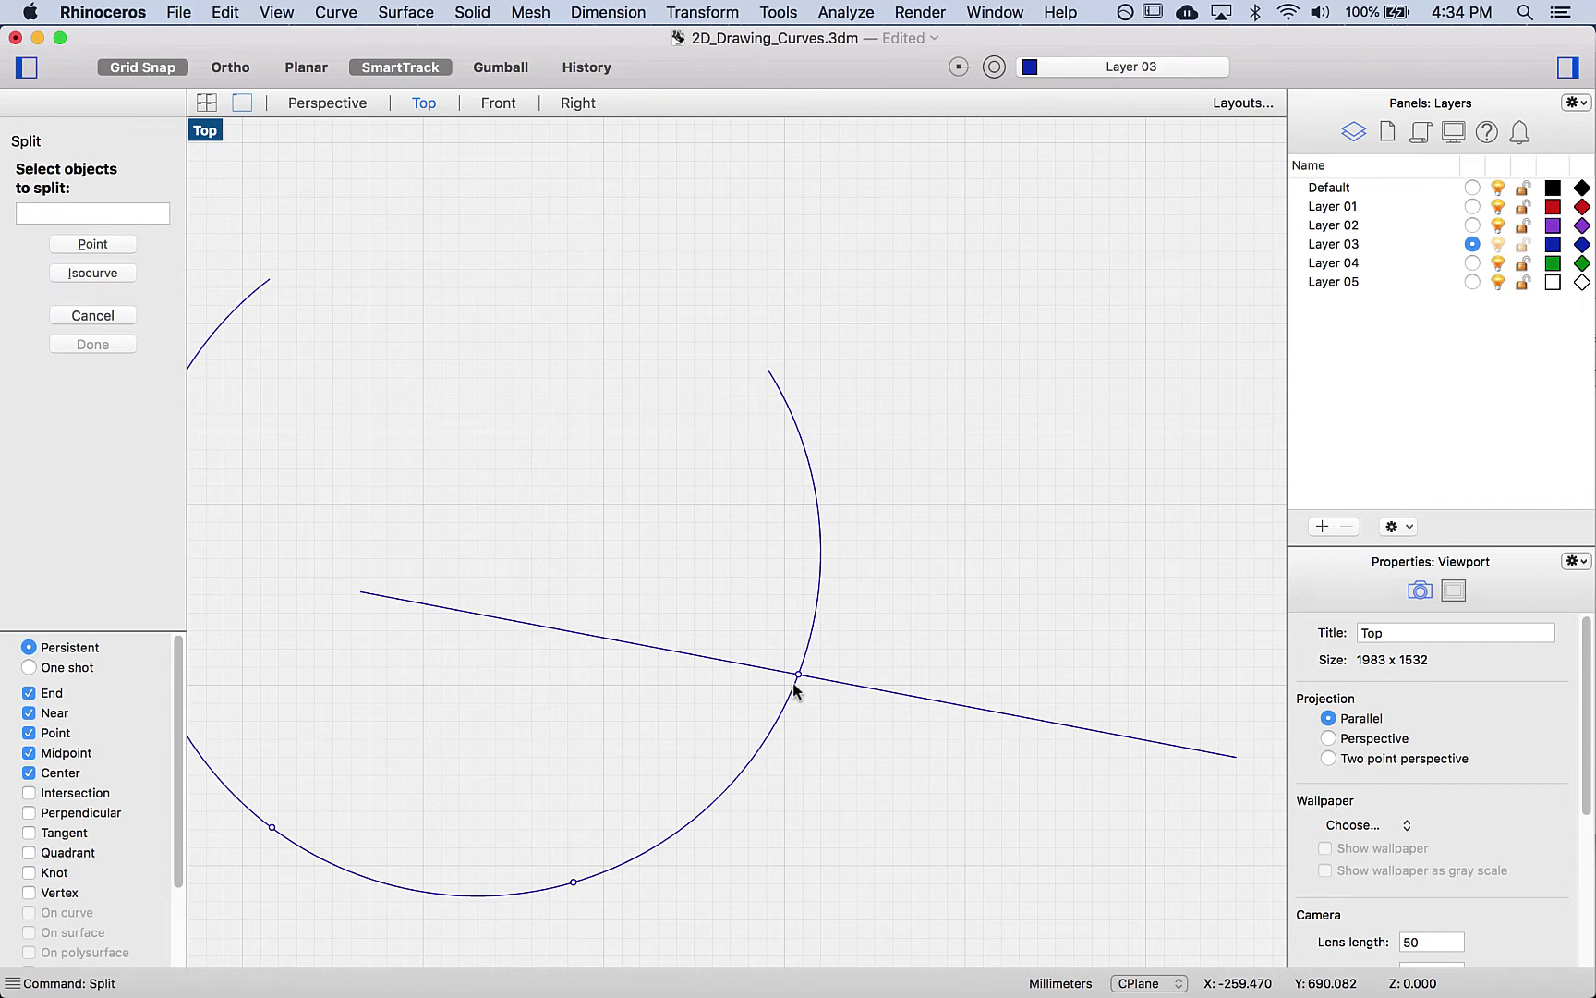
pyautogui.click(953, 703)
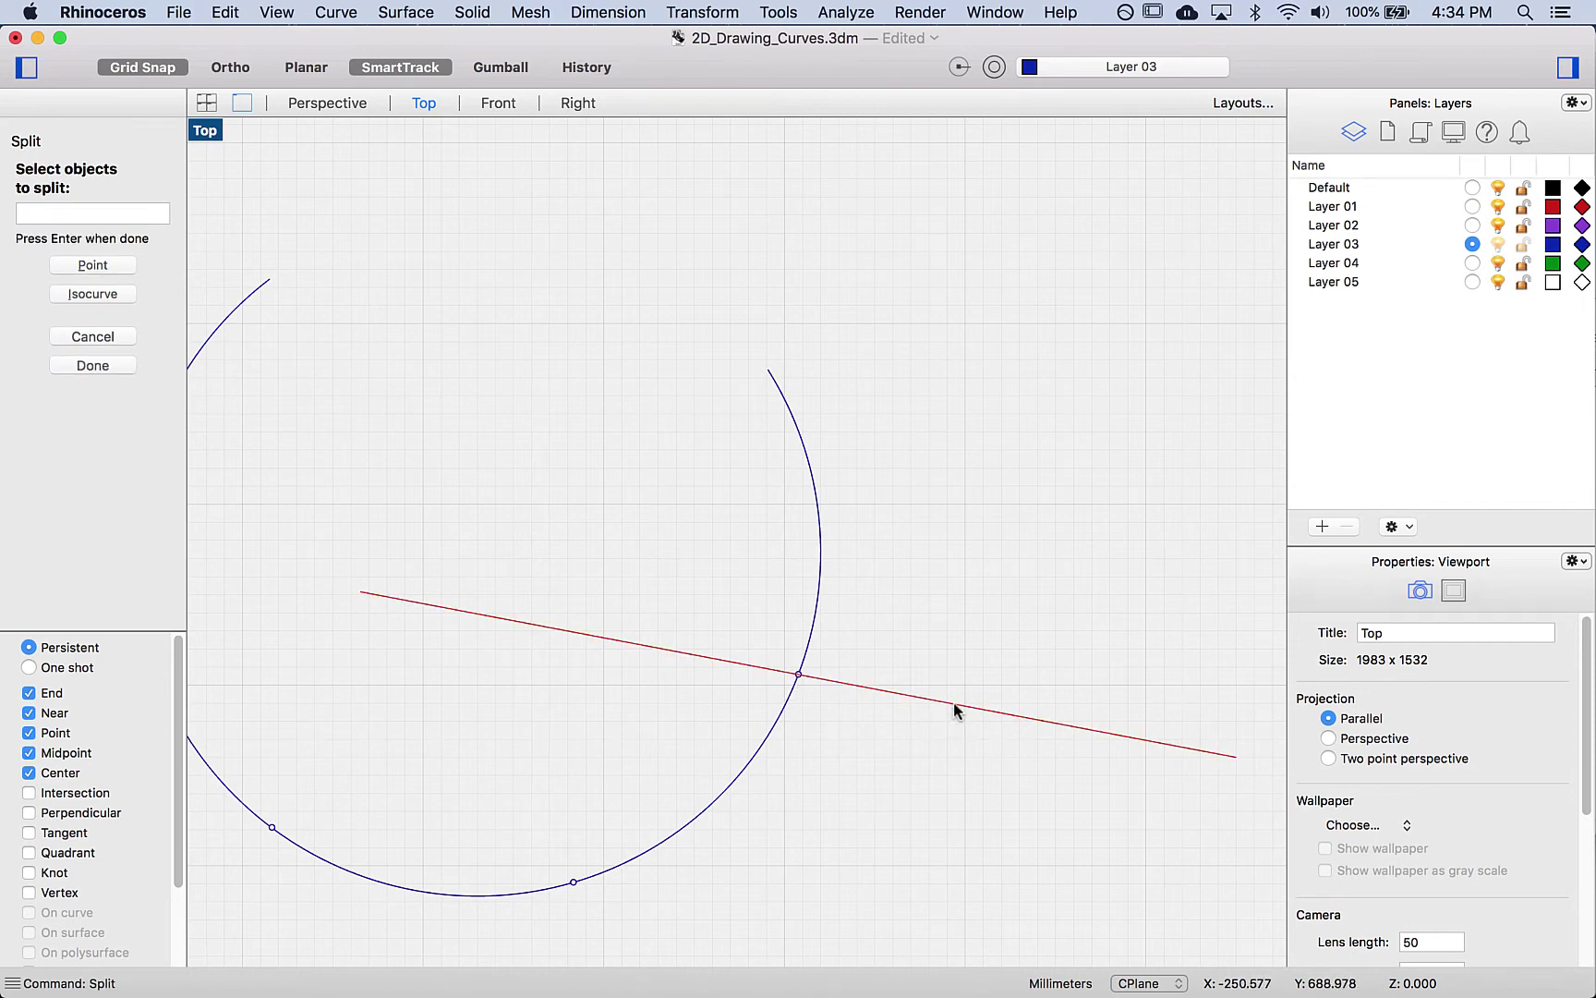
pyautogui.press('Return')
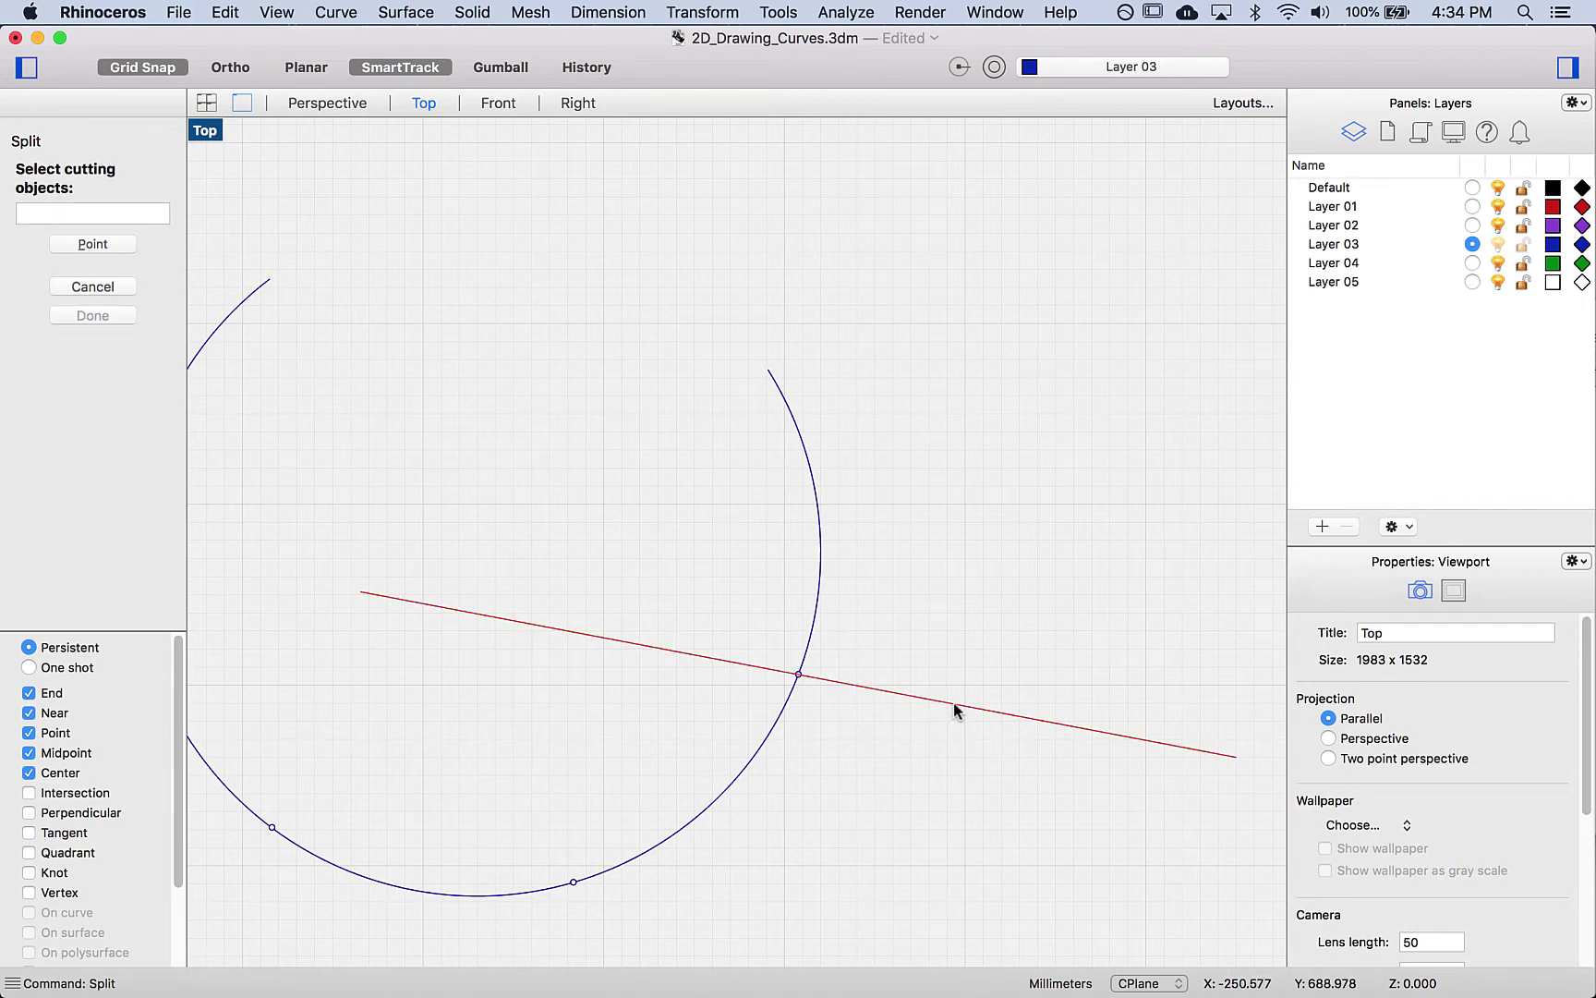
pyautogui.click(798, 675)
pyautogui.click(853, 705)
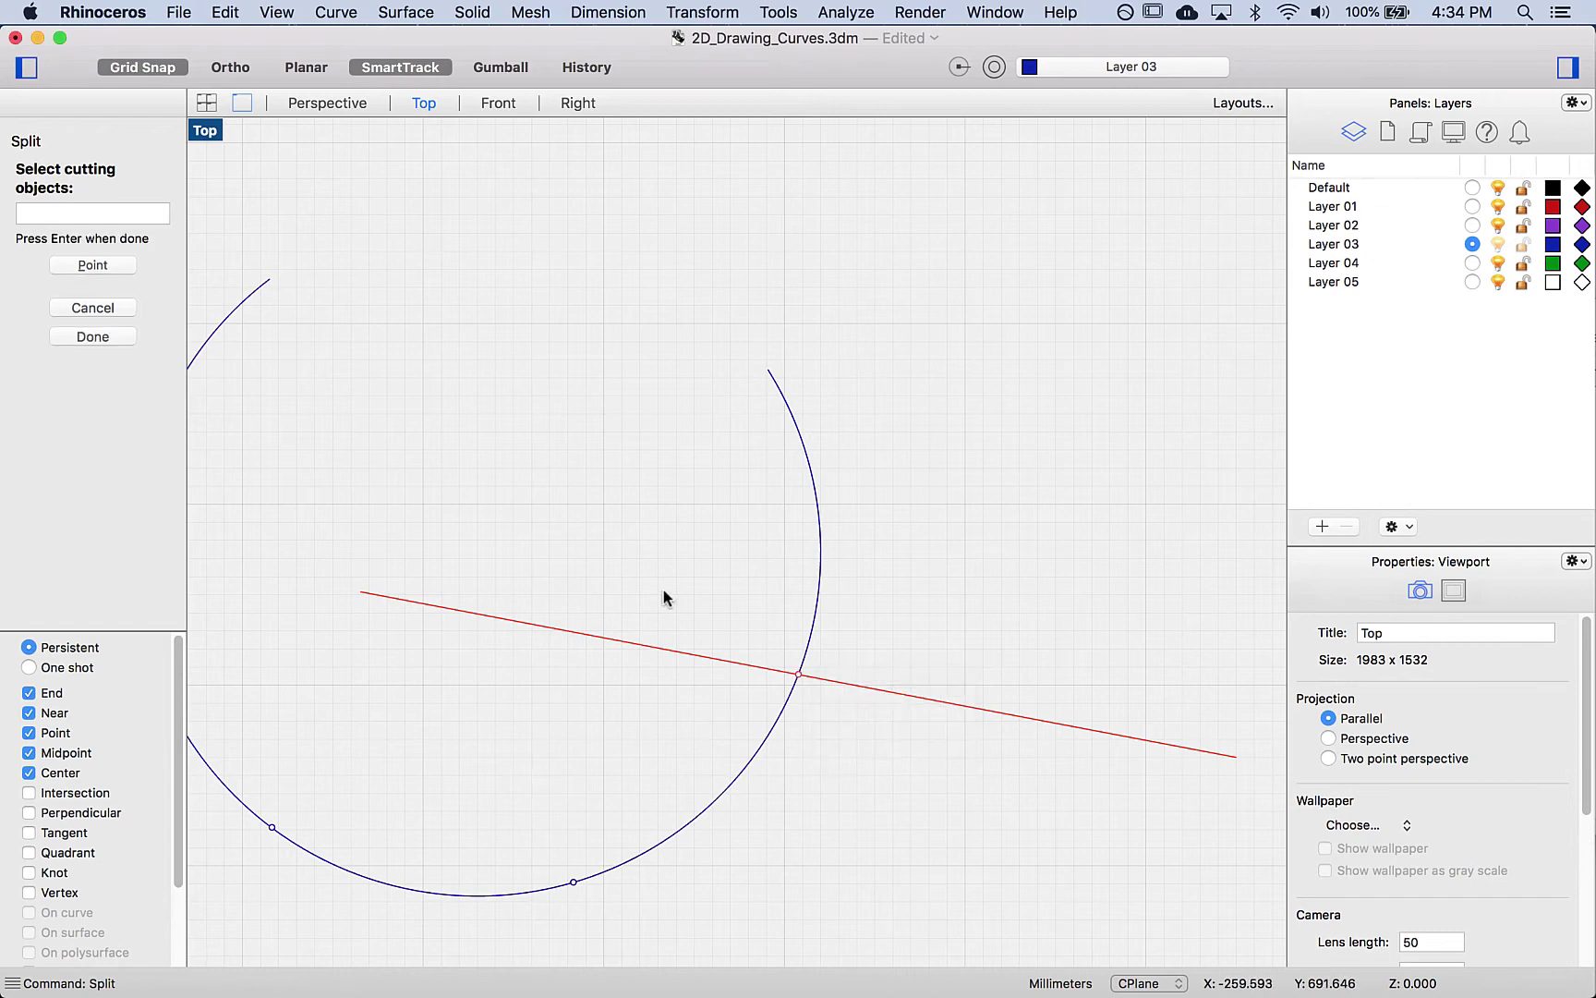
pyautogui.click(63, 336)
# Step: Select each half of the sloping line in turn to check the split, leaving everything deselected
pyautogui.click(594, 640)
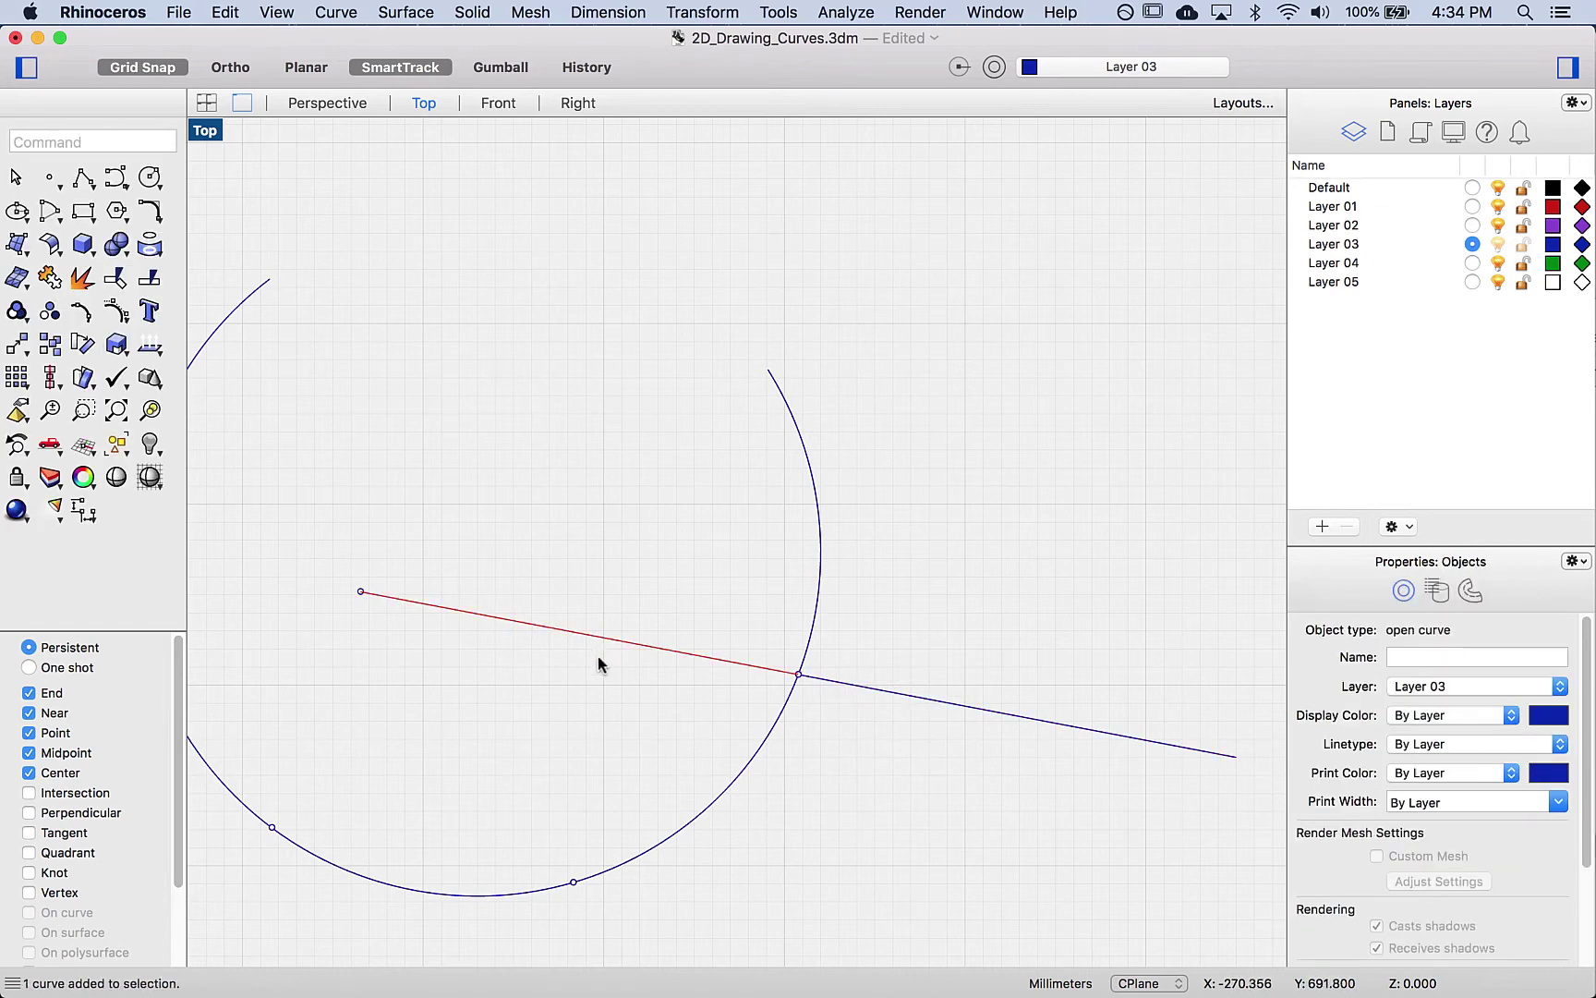
pyautogui.click(900, 694)
pyautogui.press('Escape')
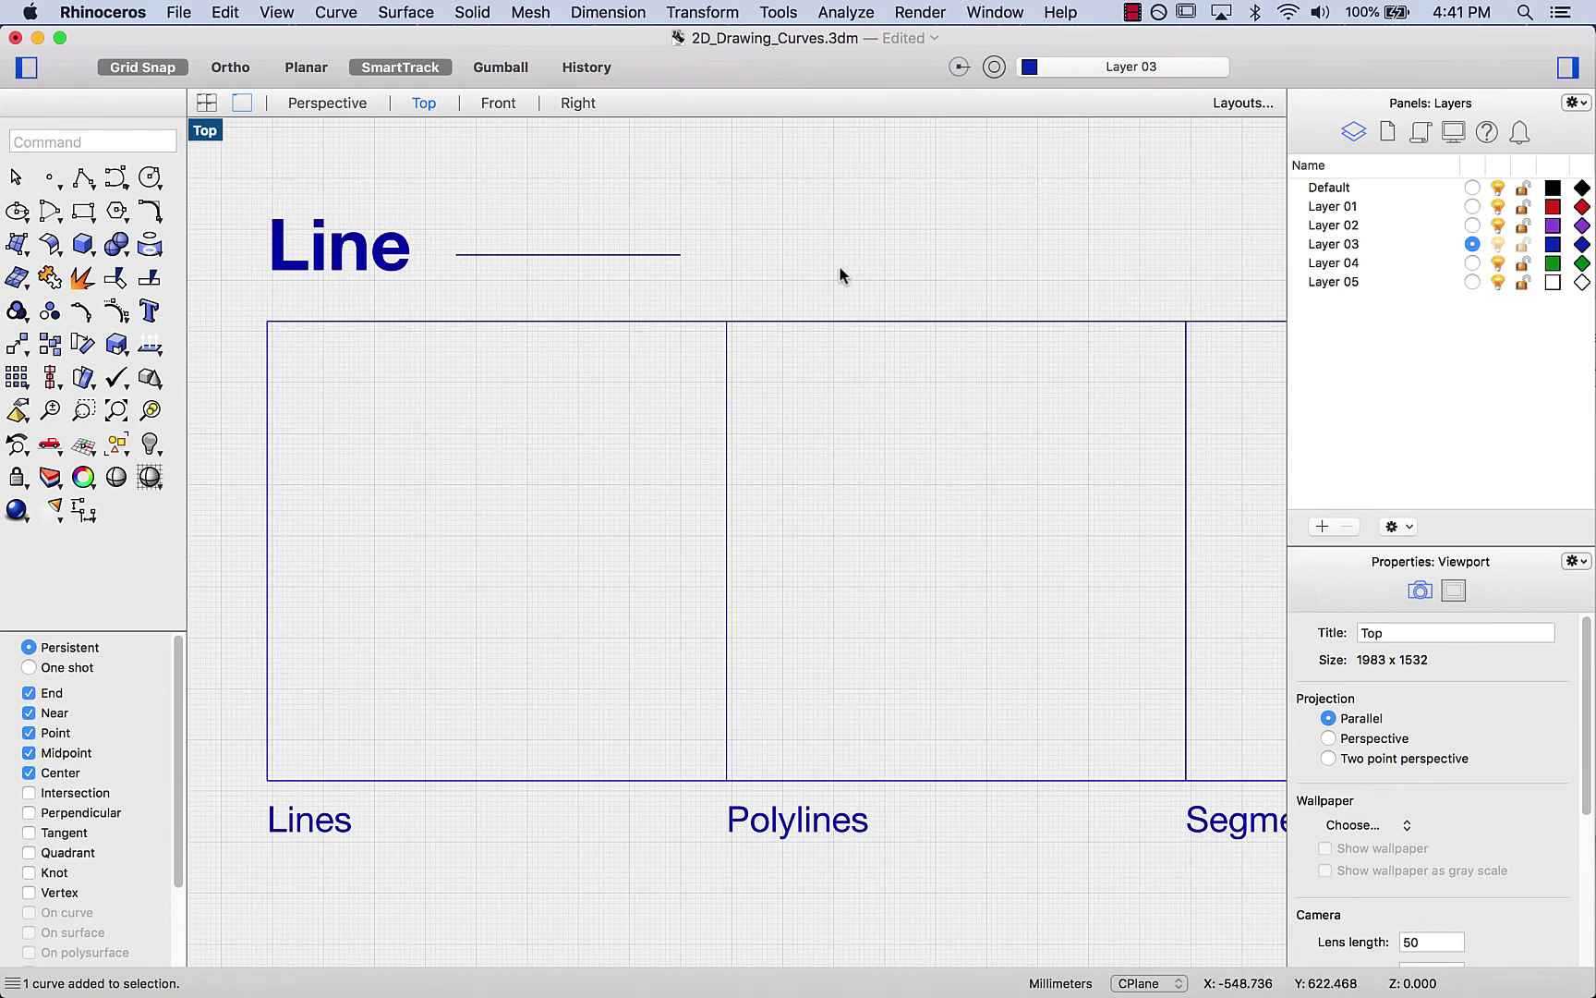
pyautogui.click(82, 179)
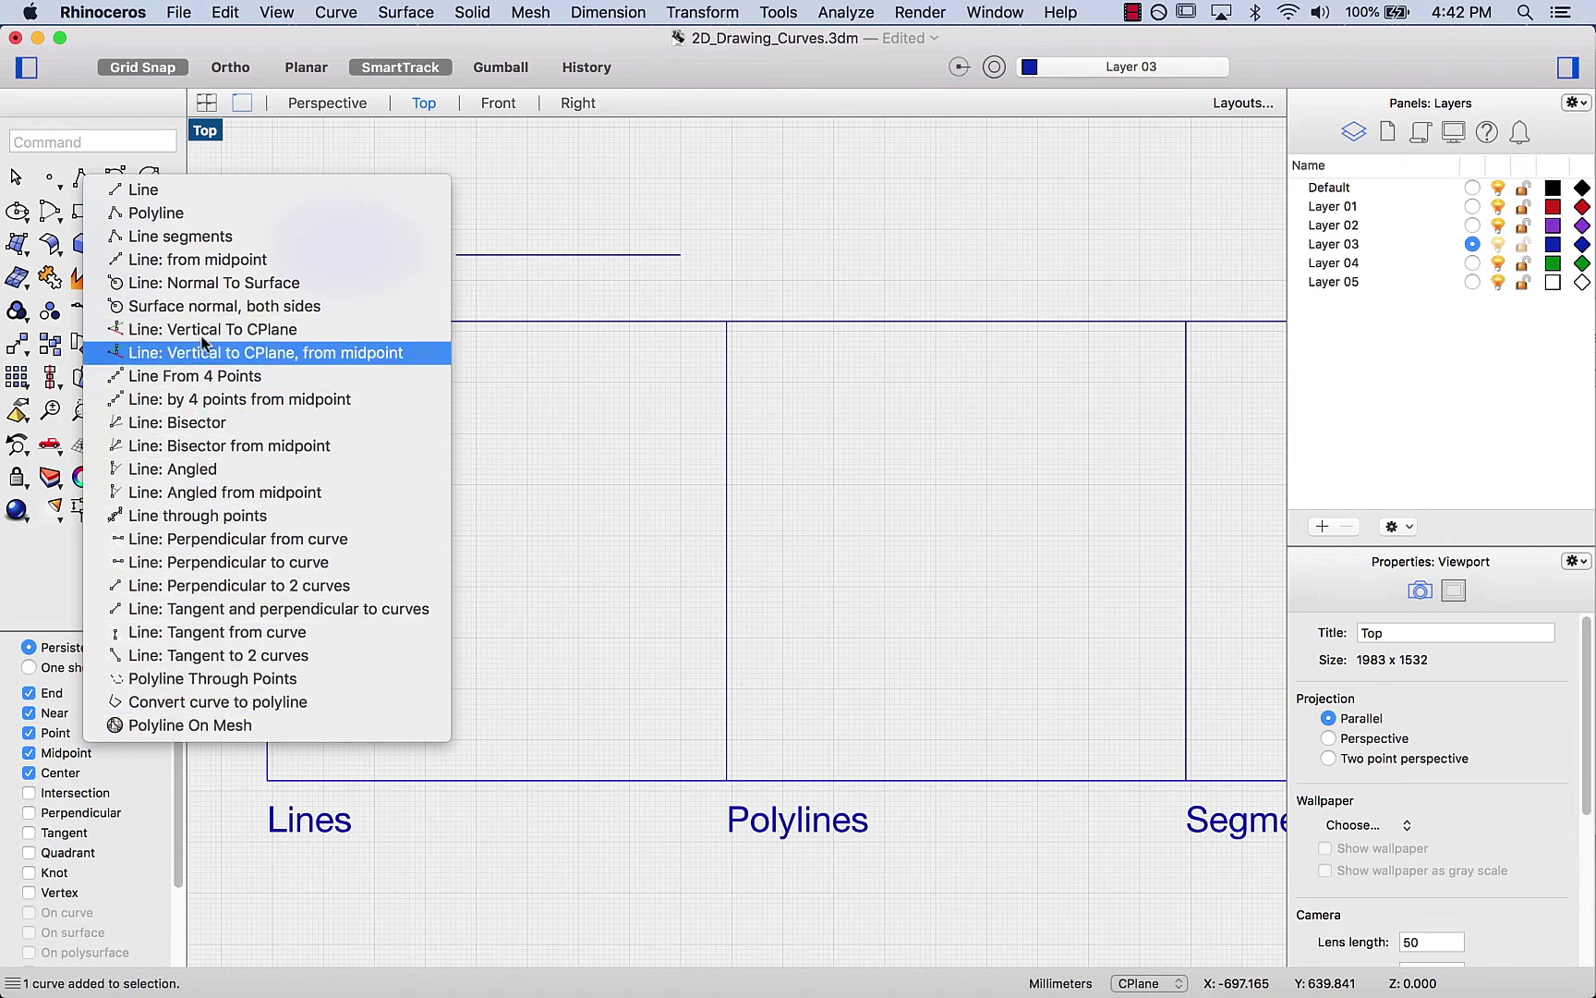
pyautogui.click(124, 189)
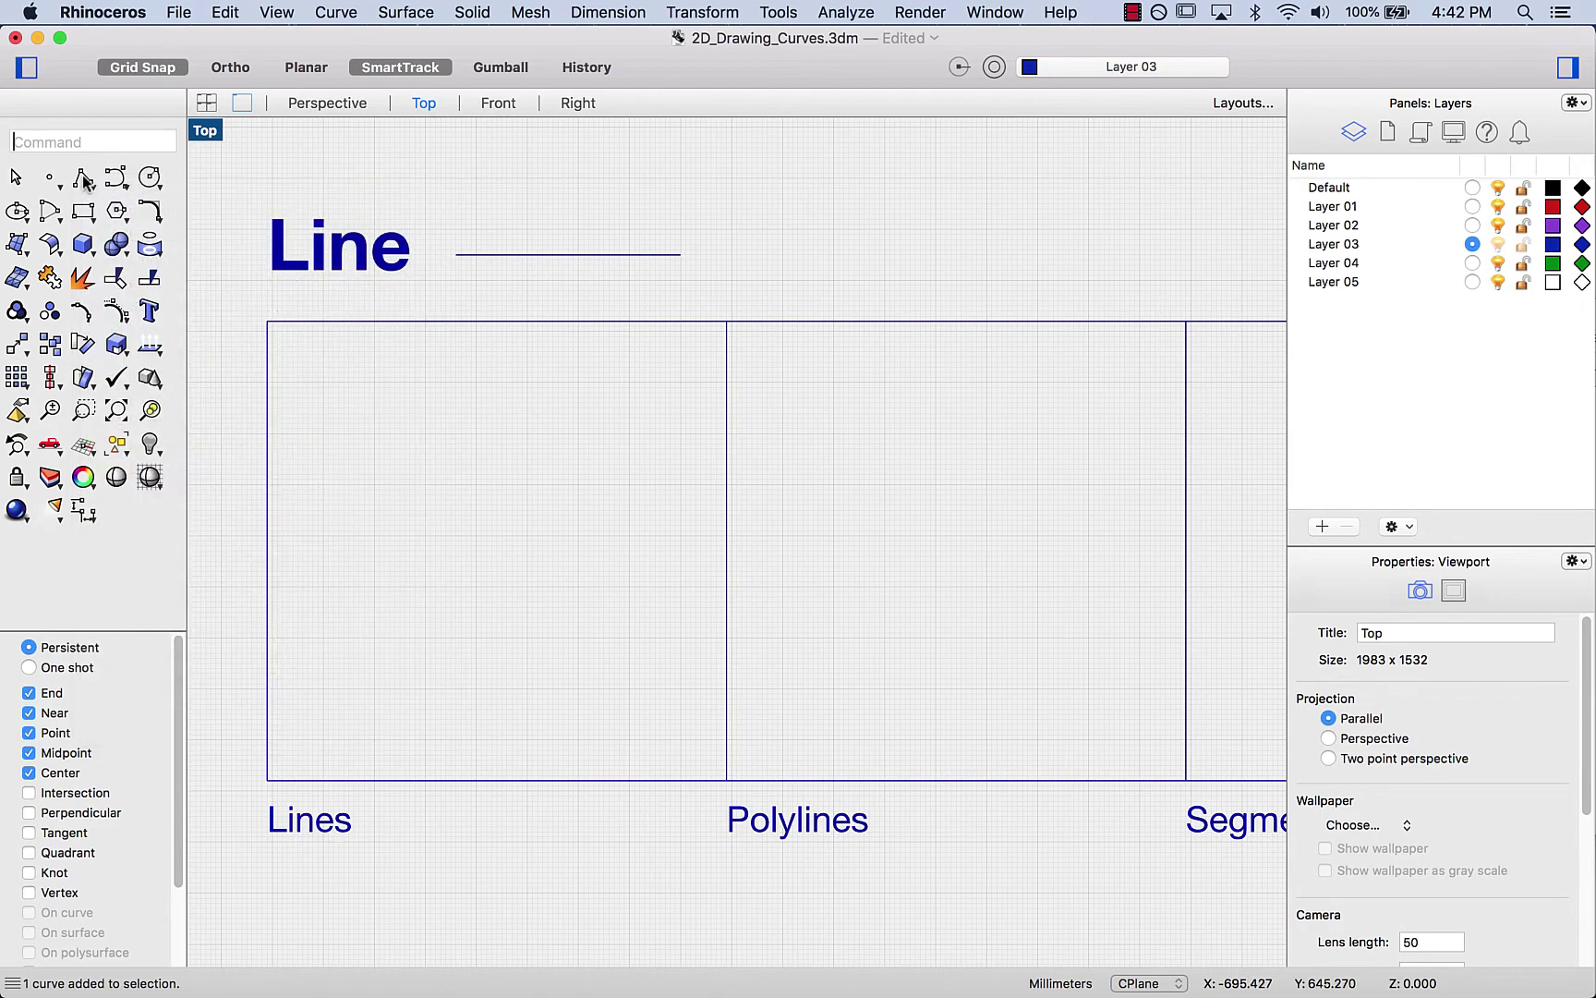
pyautogui.click(82, 180)
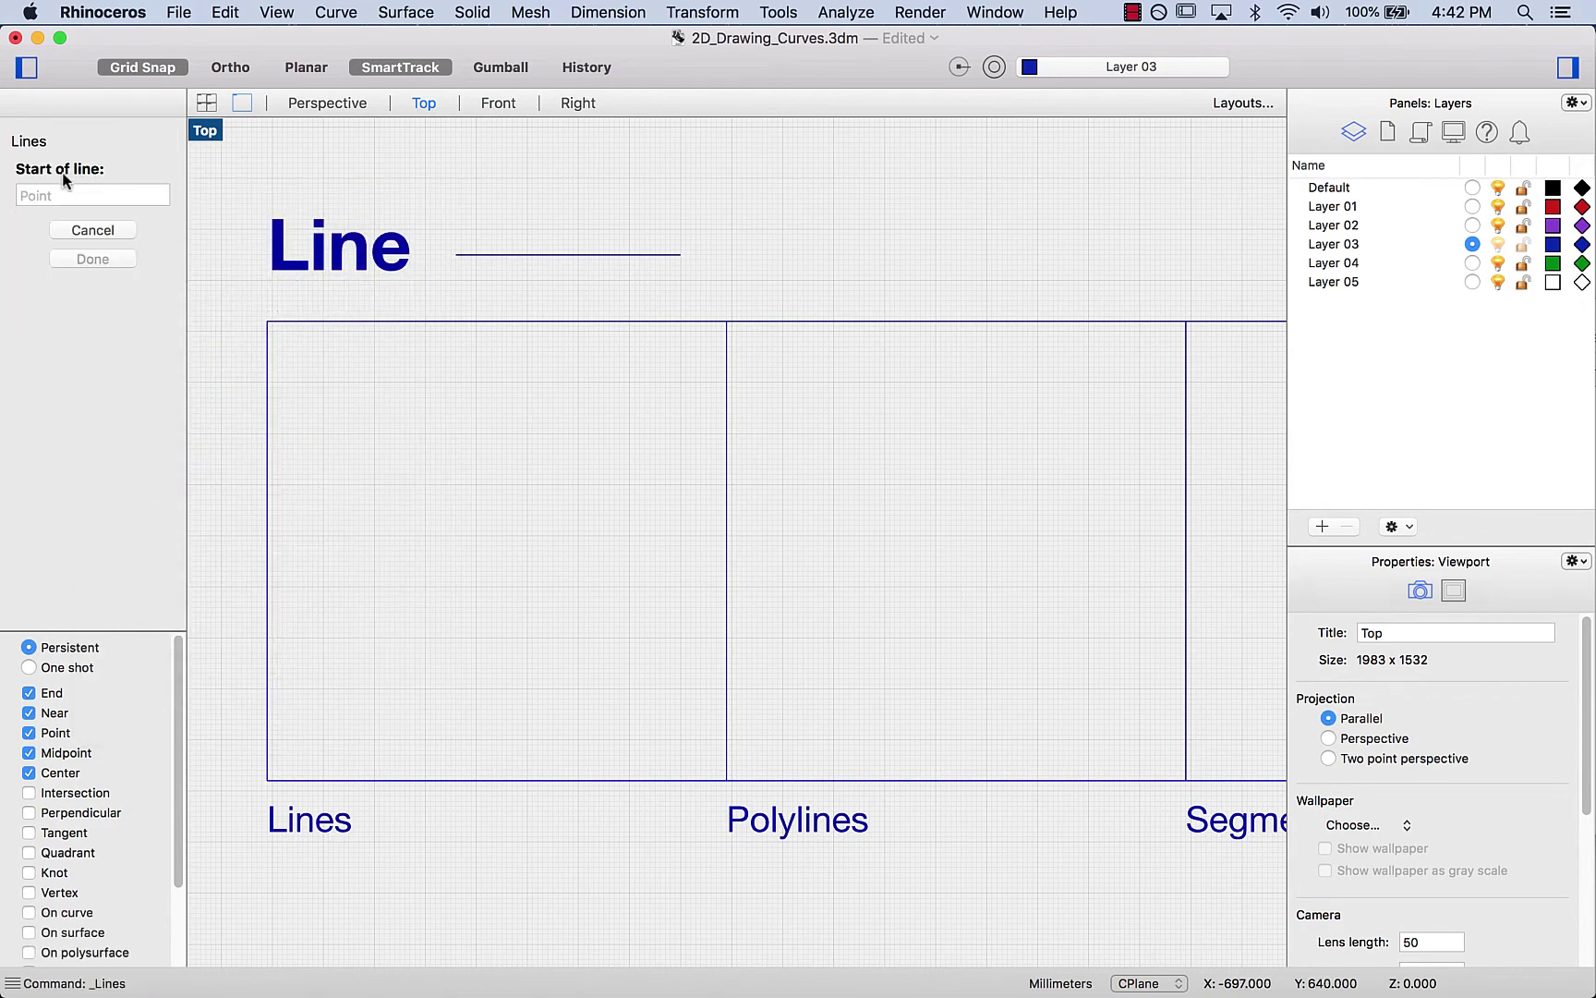
pyautogui.press('Escape')
# Step: Float the Lines tool palette above the Polylines box and draw a horizontal line about 70 mm long across the Lines box
pyautogui.click(82, 181)
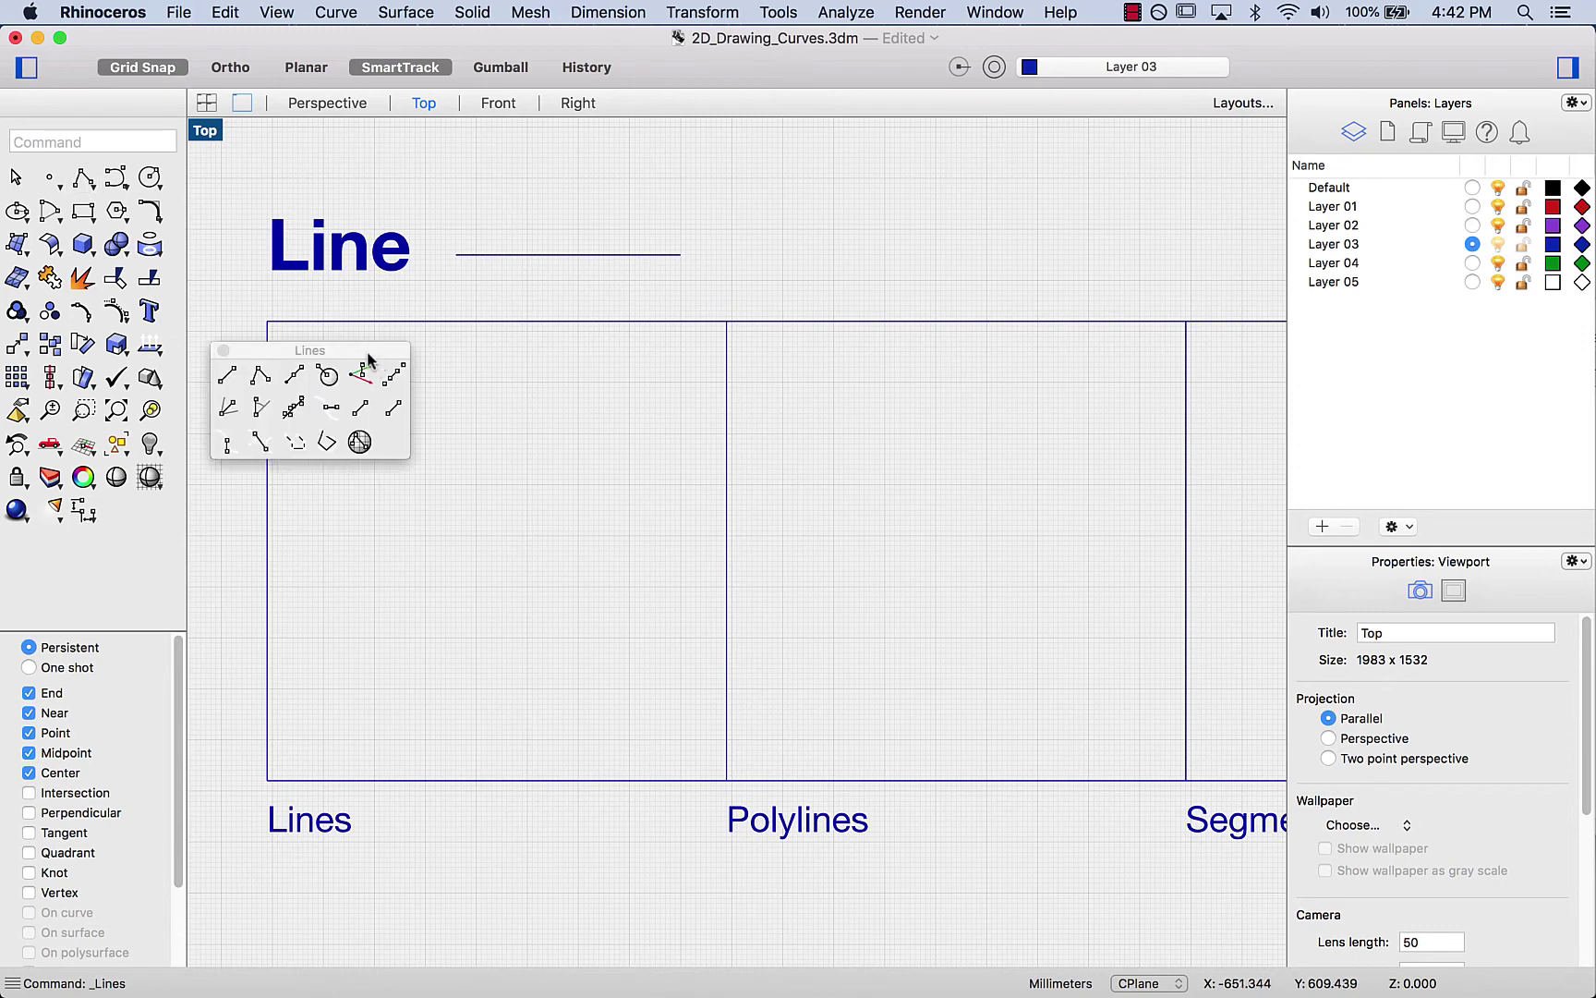
pyautogui.moveTo(366, 348); pyautogui.dragTo(912, 151)
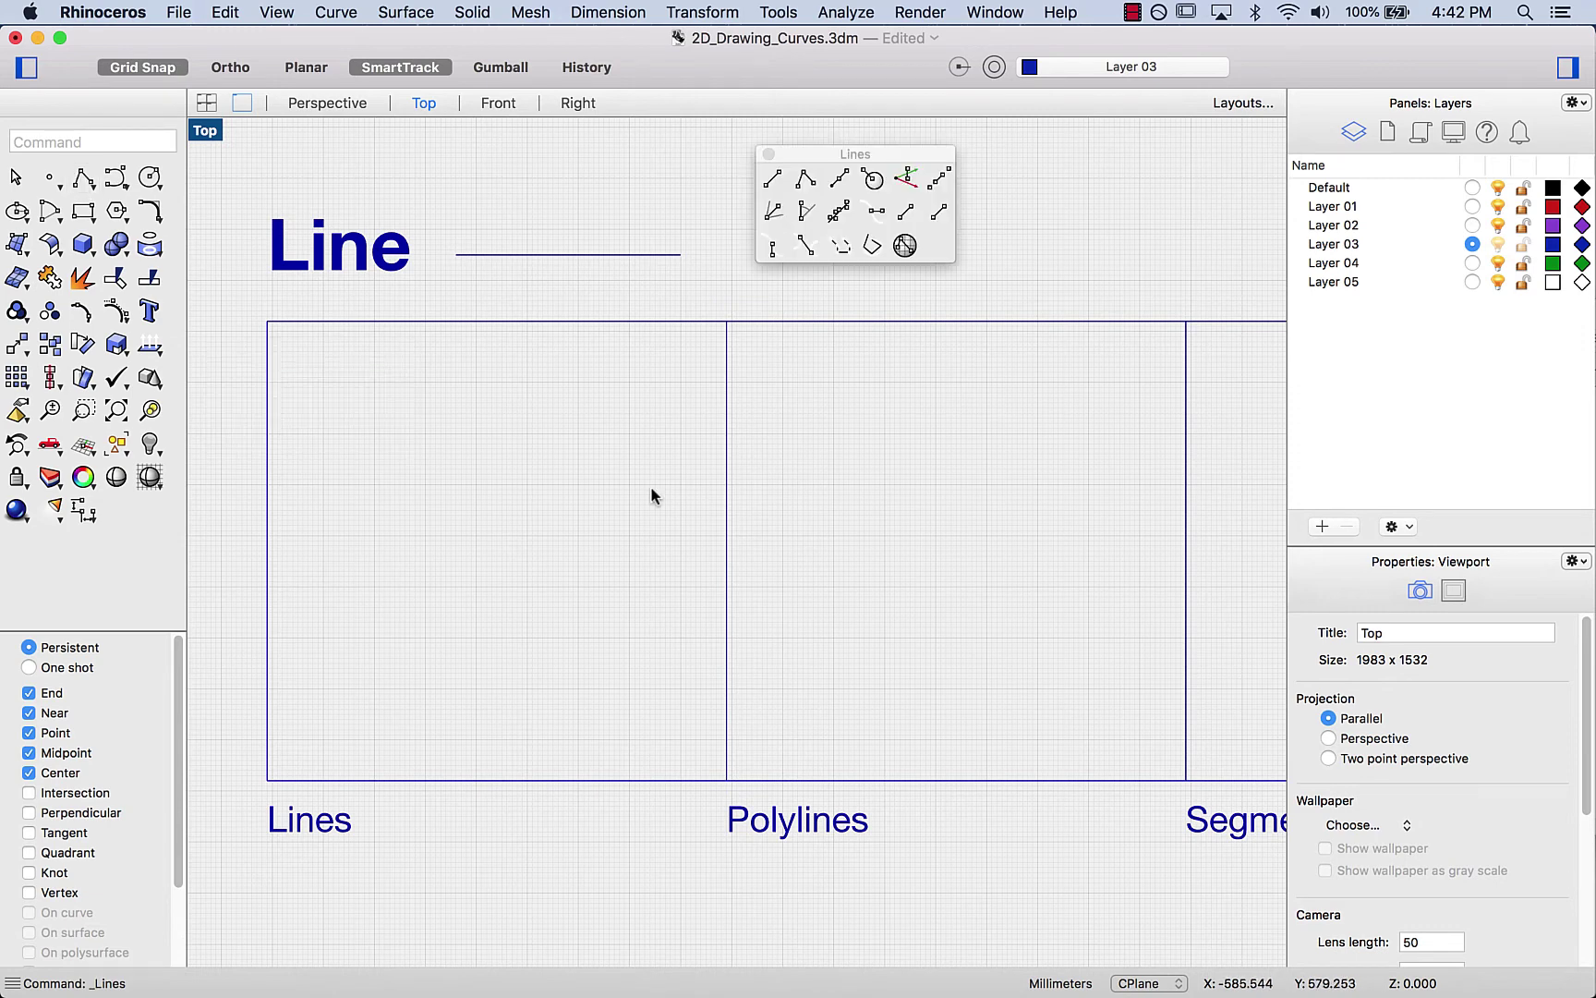
pyautogui.click(771, 179)
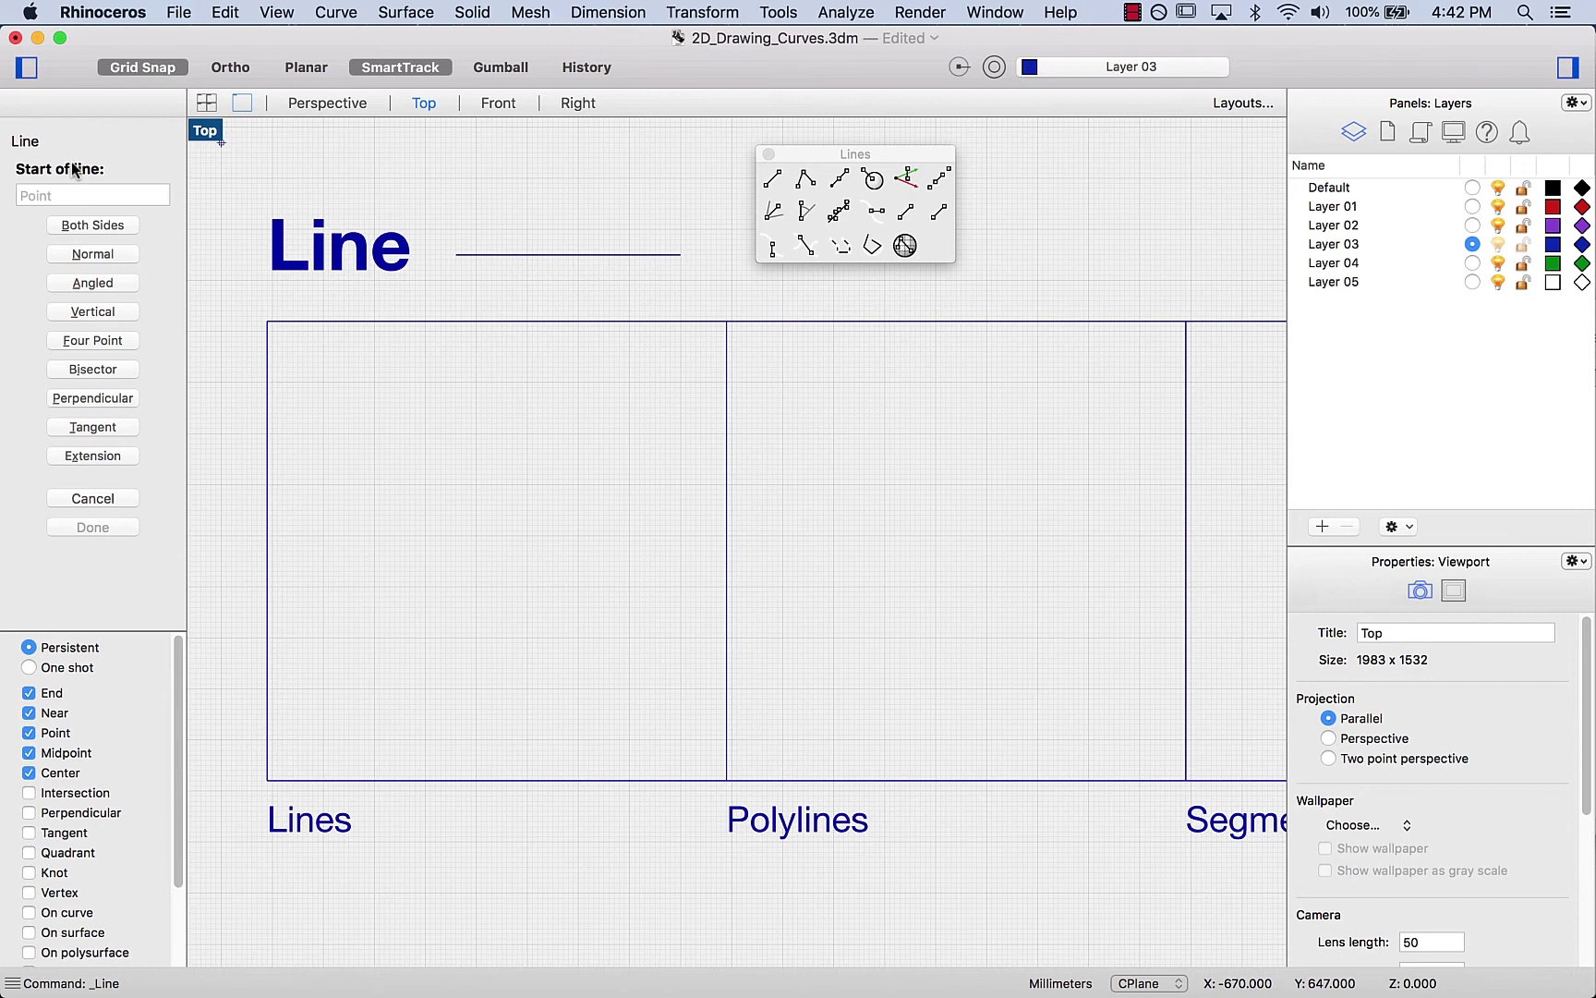
pyautogui.click(324, 485)
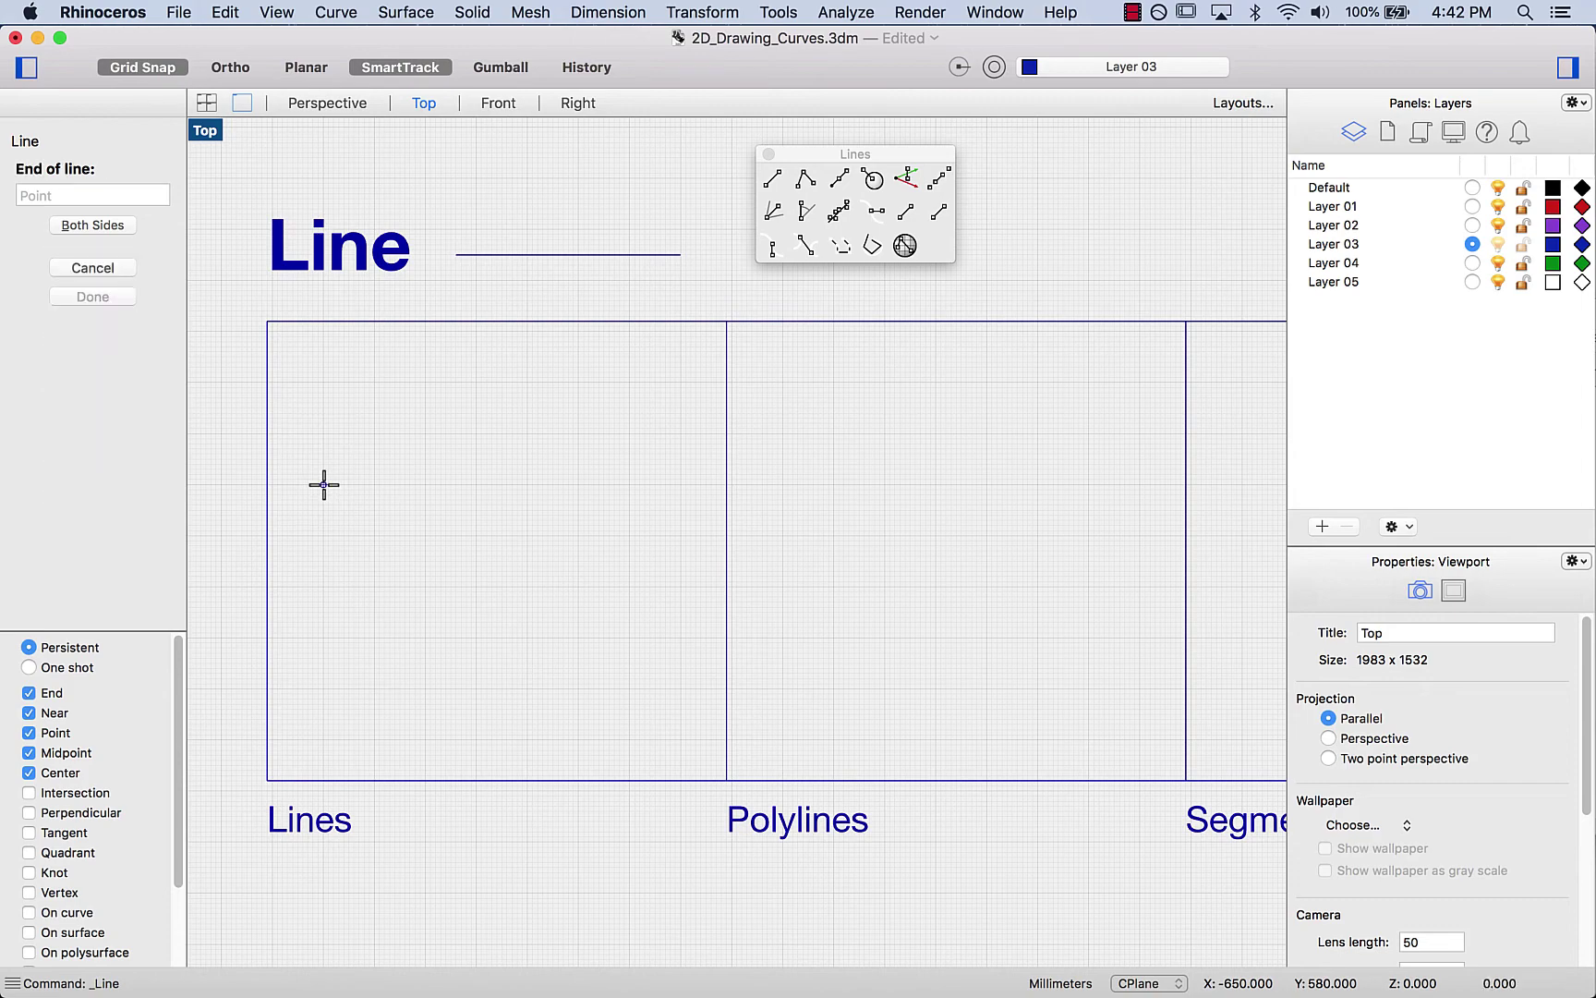
pyautogui.click(681, 484)
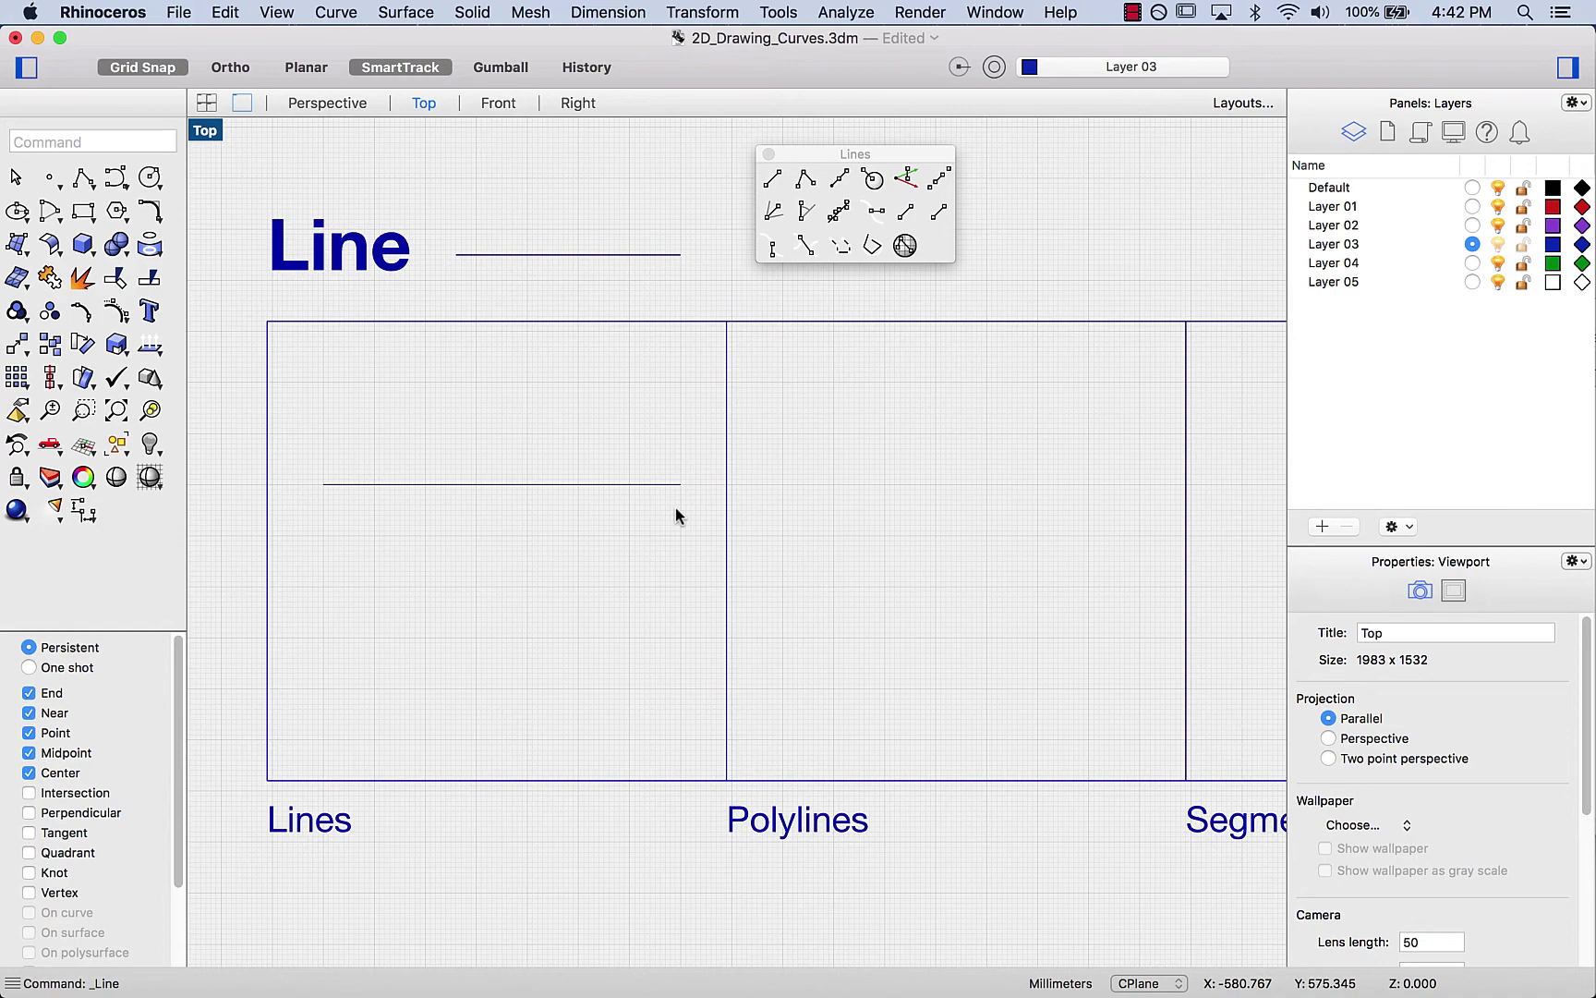
# Step: Draw a horizontal line from its midpoint with the Both Sides option below the first line, and delete it
pyautogui.press('Return')
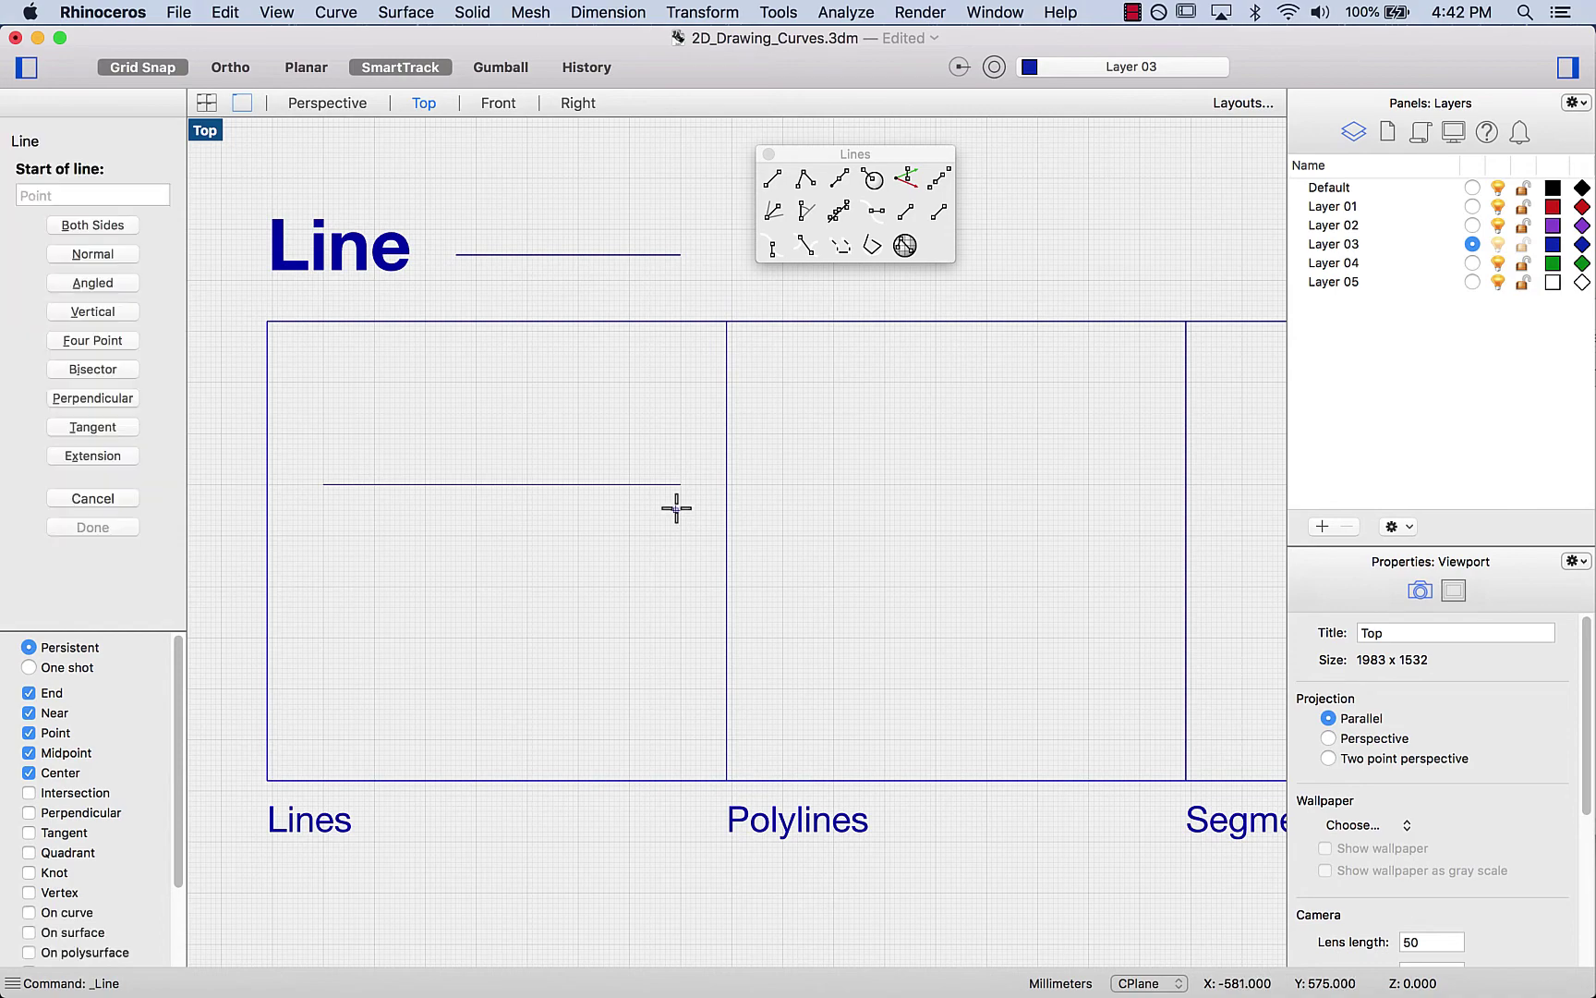
pyautogui.click(93, 225)
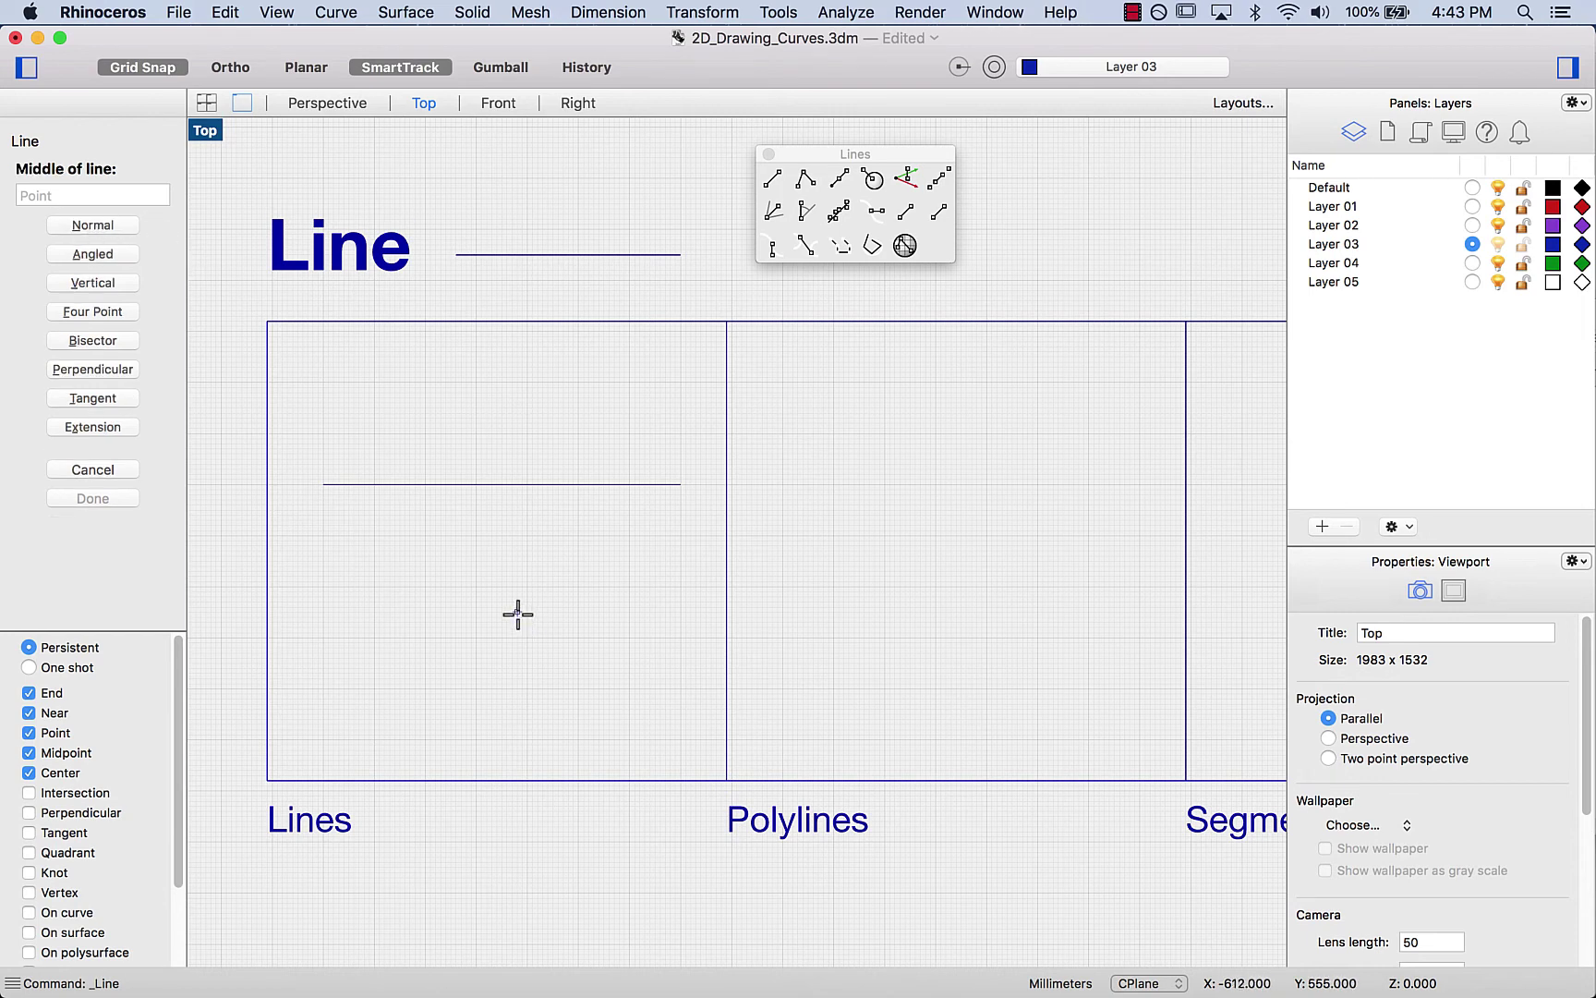
pyautogui.click(477, 585)
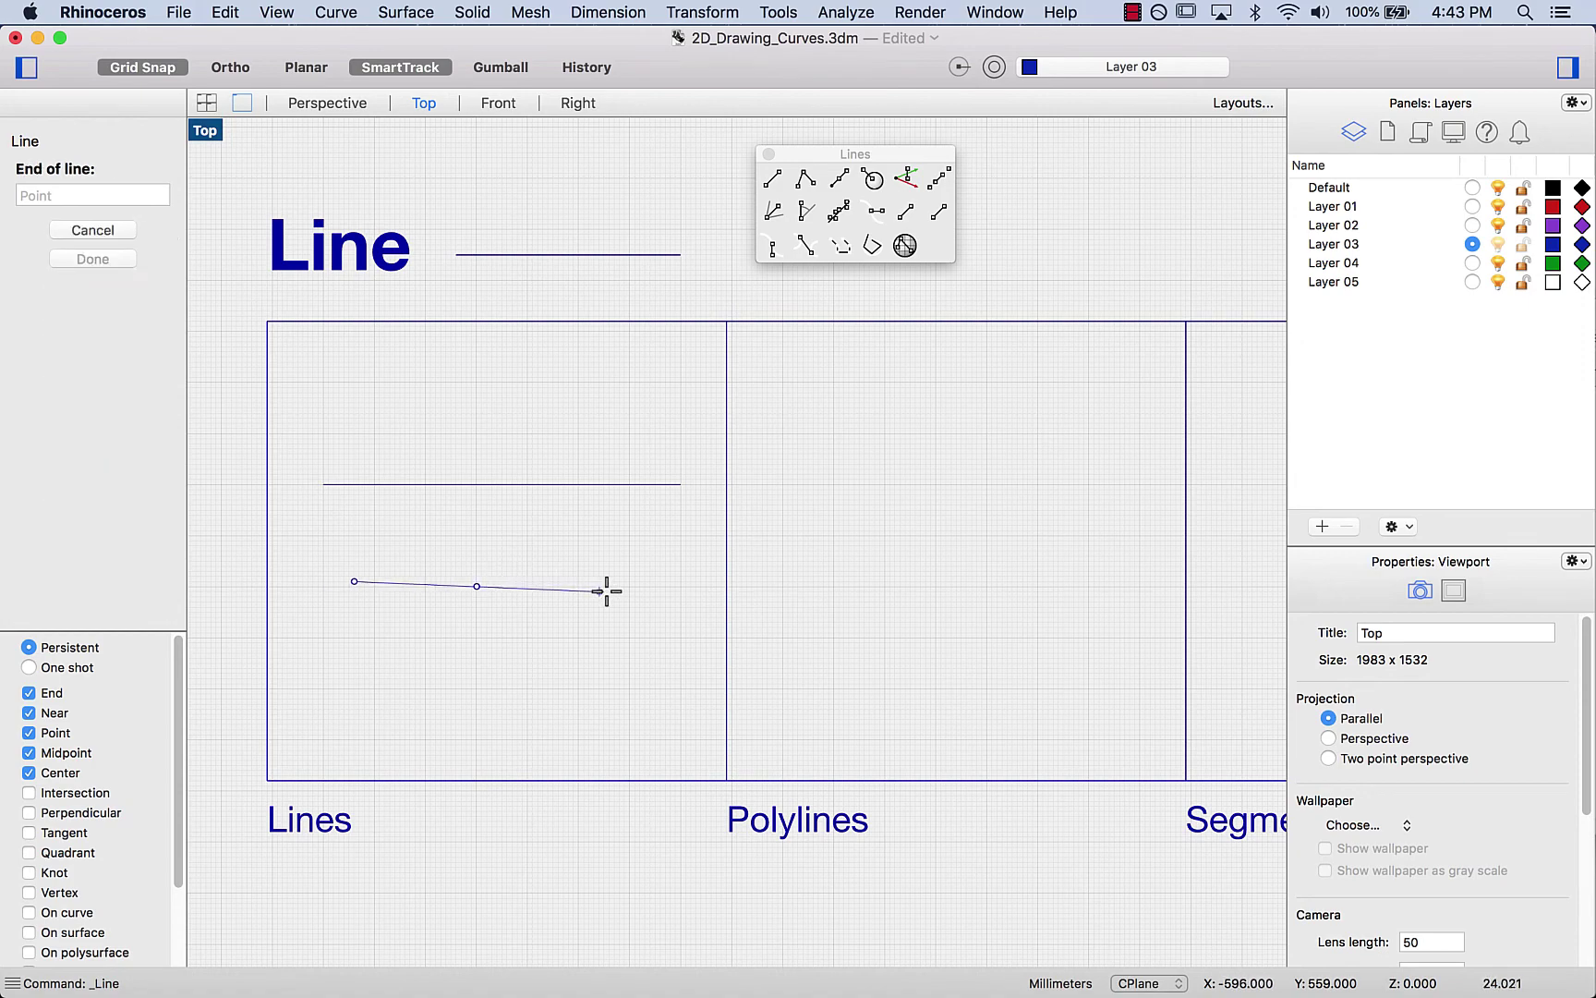
pyautogui.click(650, 586)
pyautogui.click(644, 588)
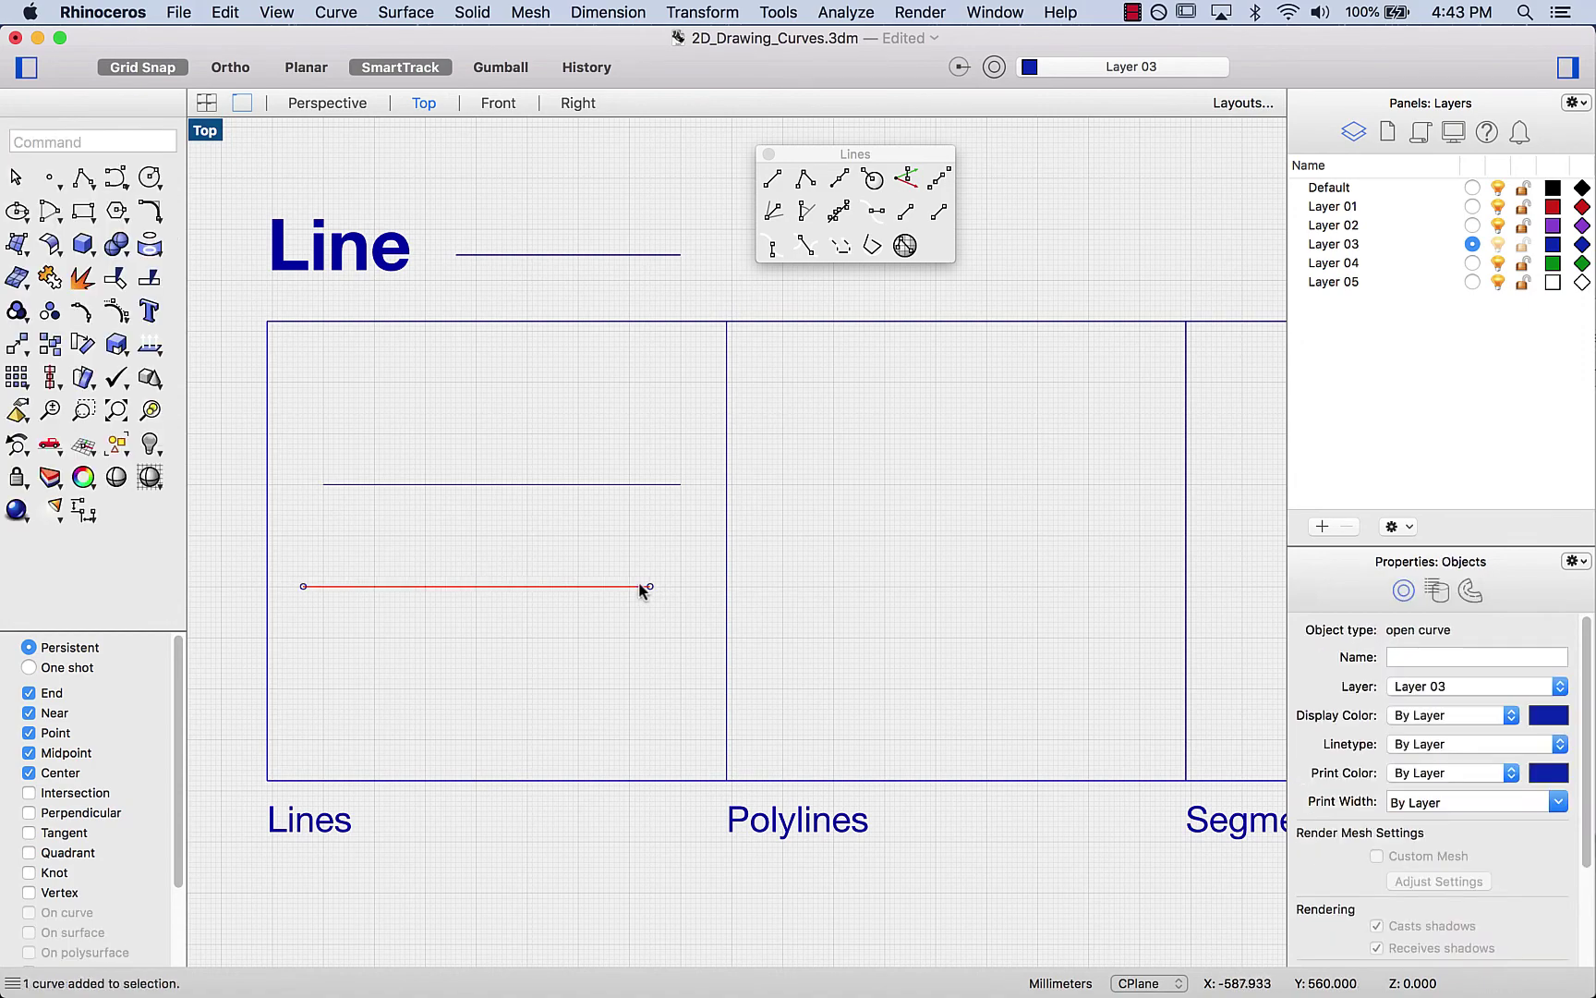
pyautogui.press('Delete')
# Step: Draw a horizontal line about 66 mm long with the Both Sides option, below the first line in the Lines box
pyautogui.write('Line')
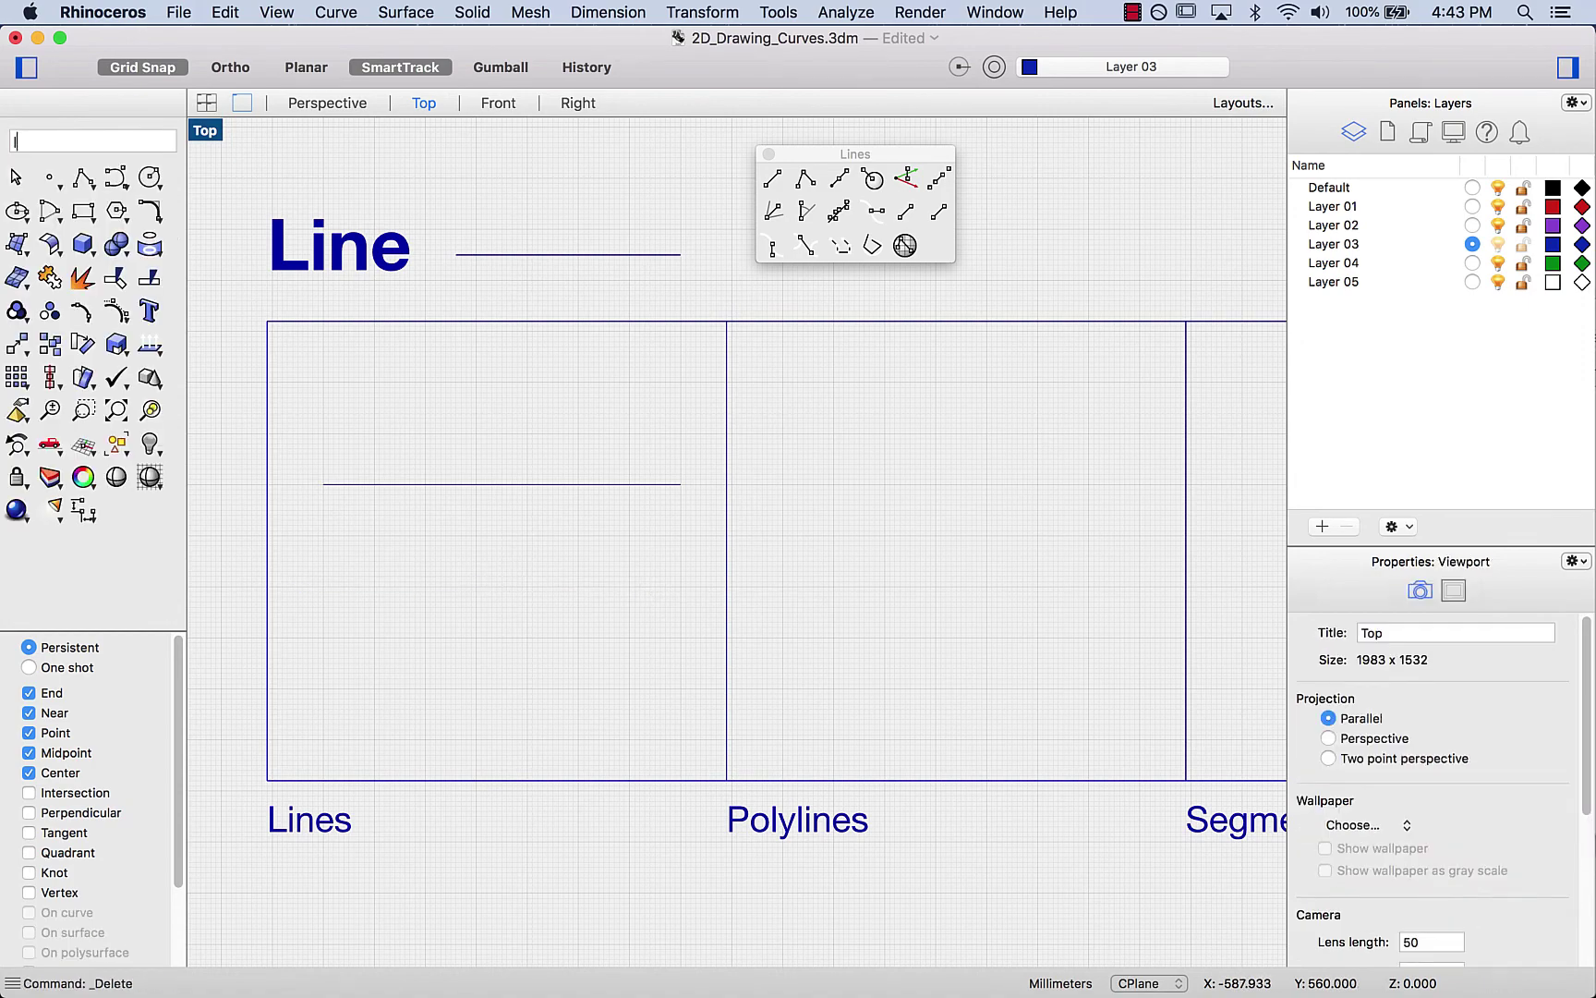
pyautogui.press('Return')
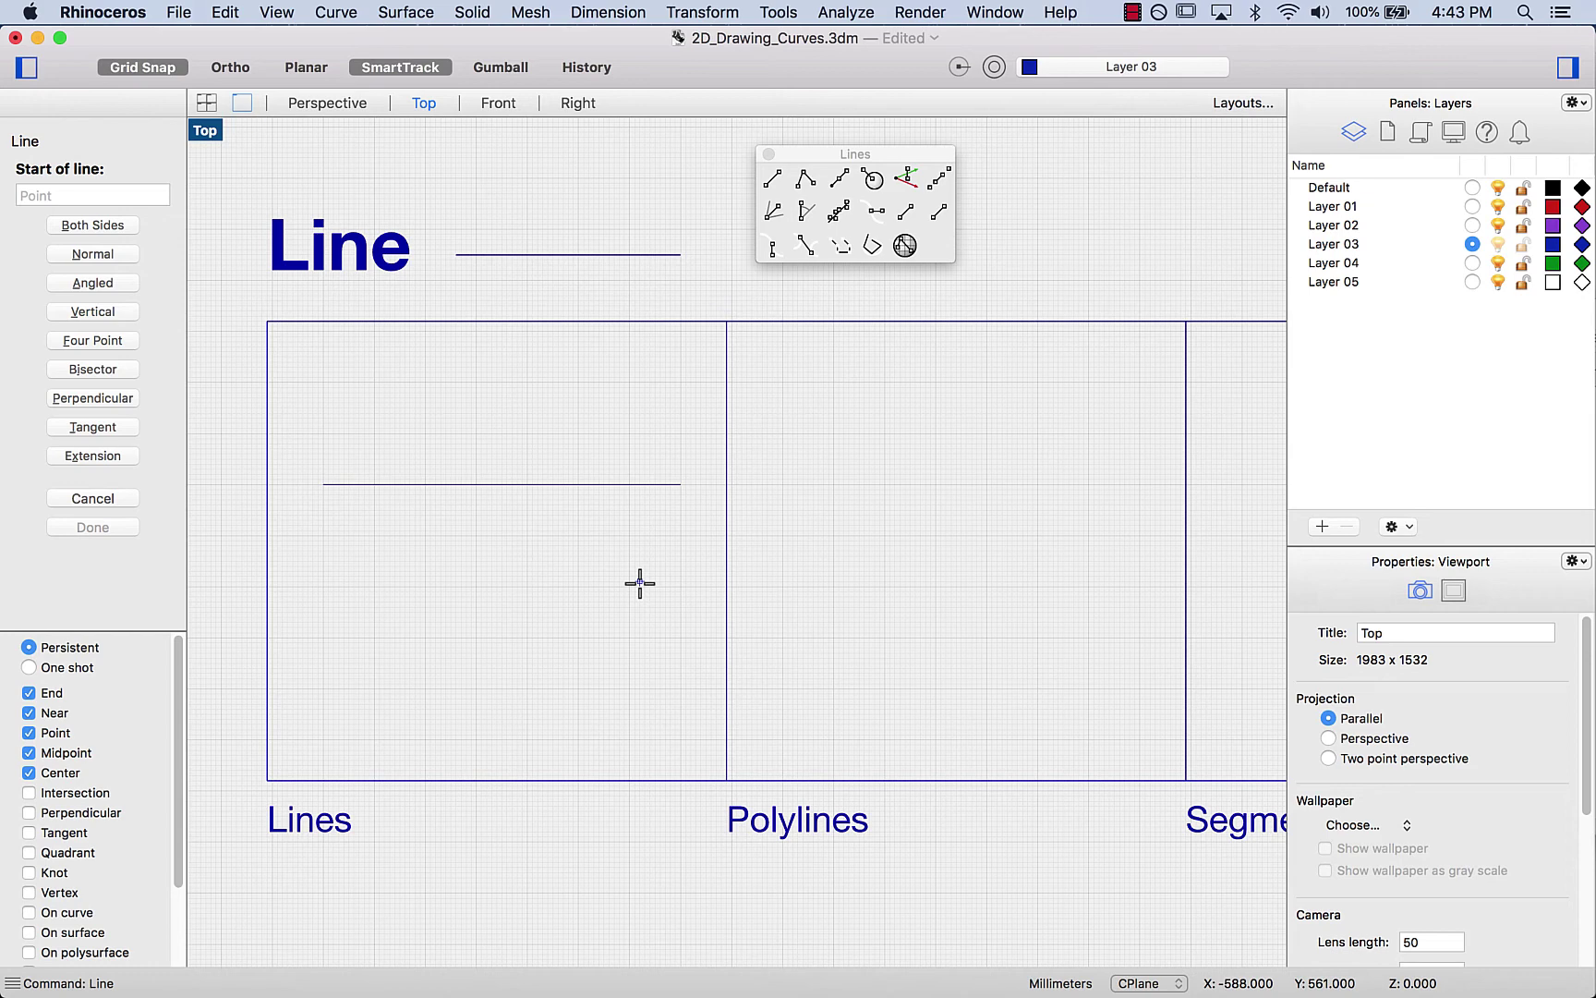
pyautogui.write('b')
pyautogui.press('Return')
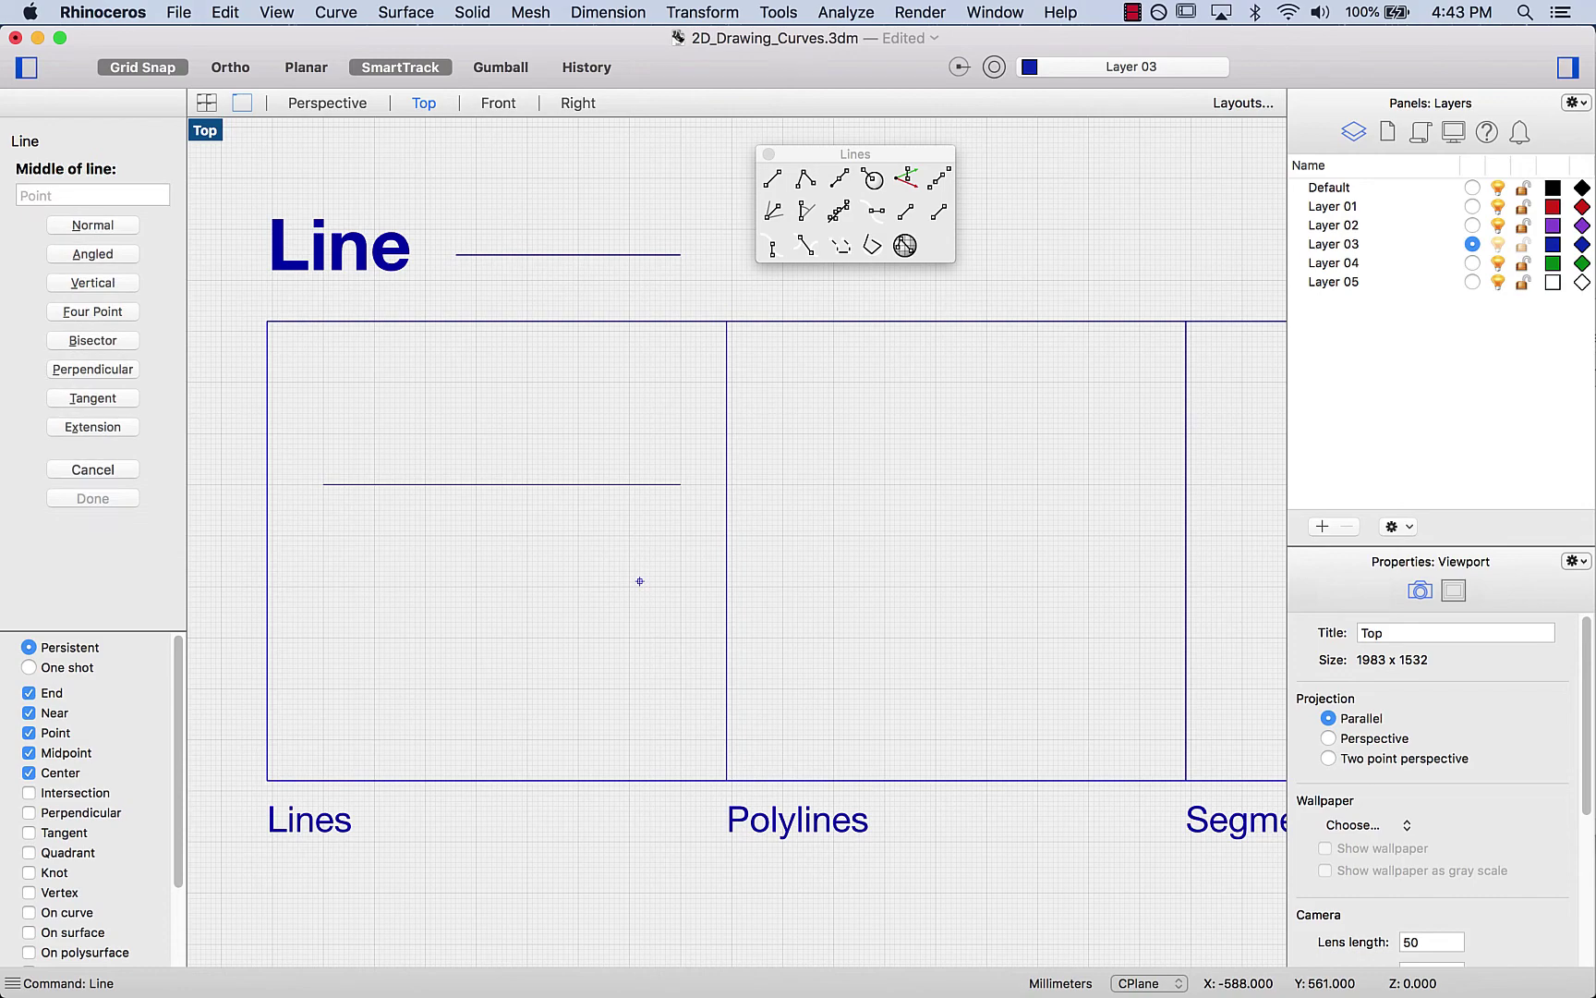
pyautogui.click(474, 584)
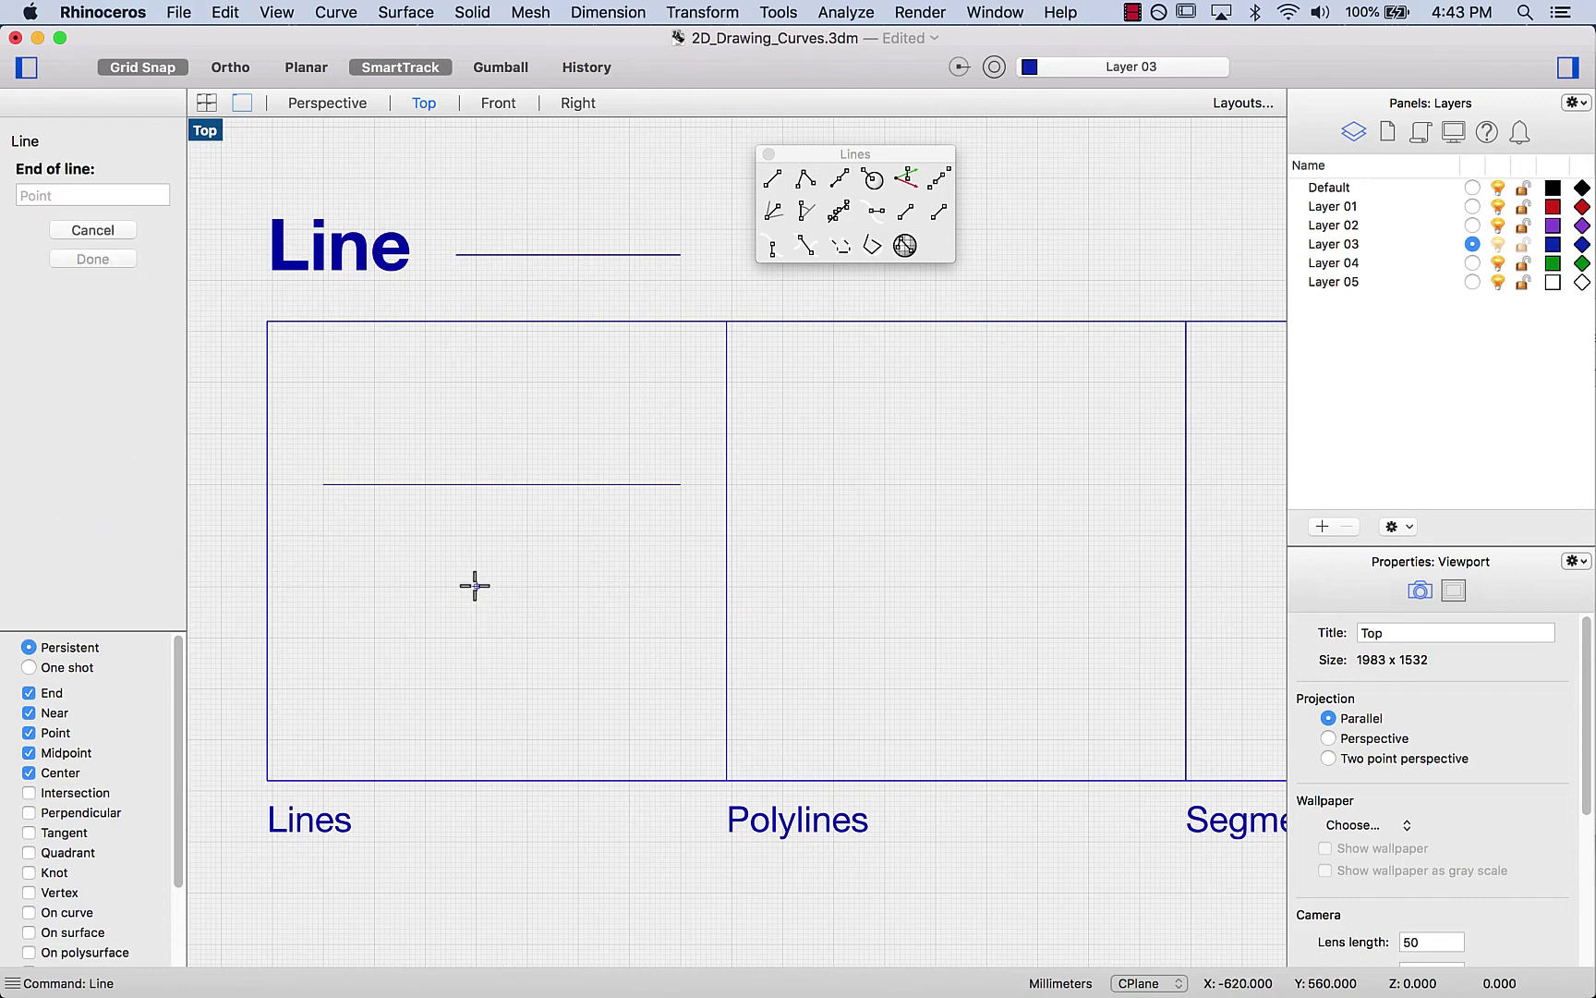
pyautogui.click(644, 586)
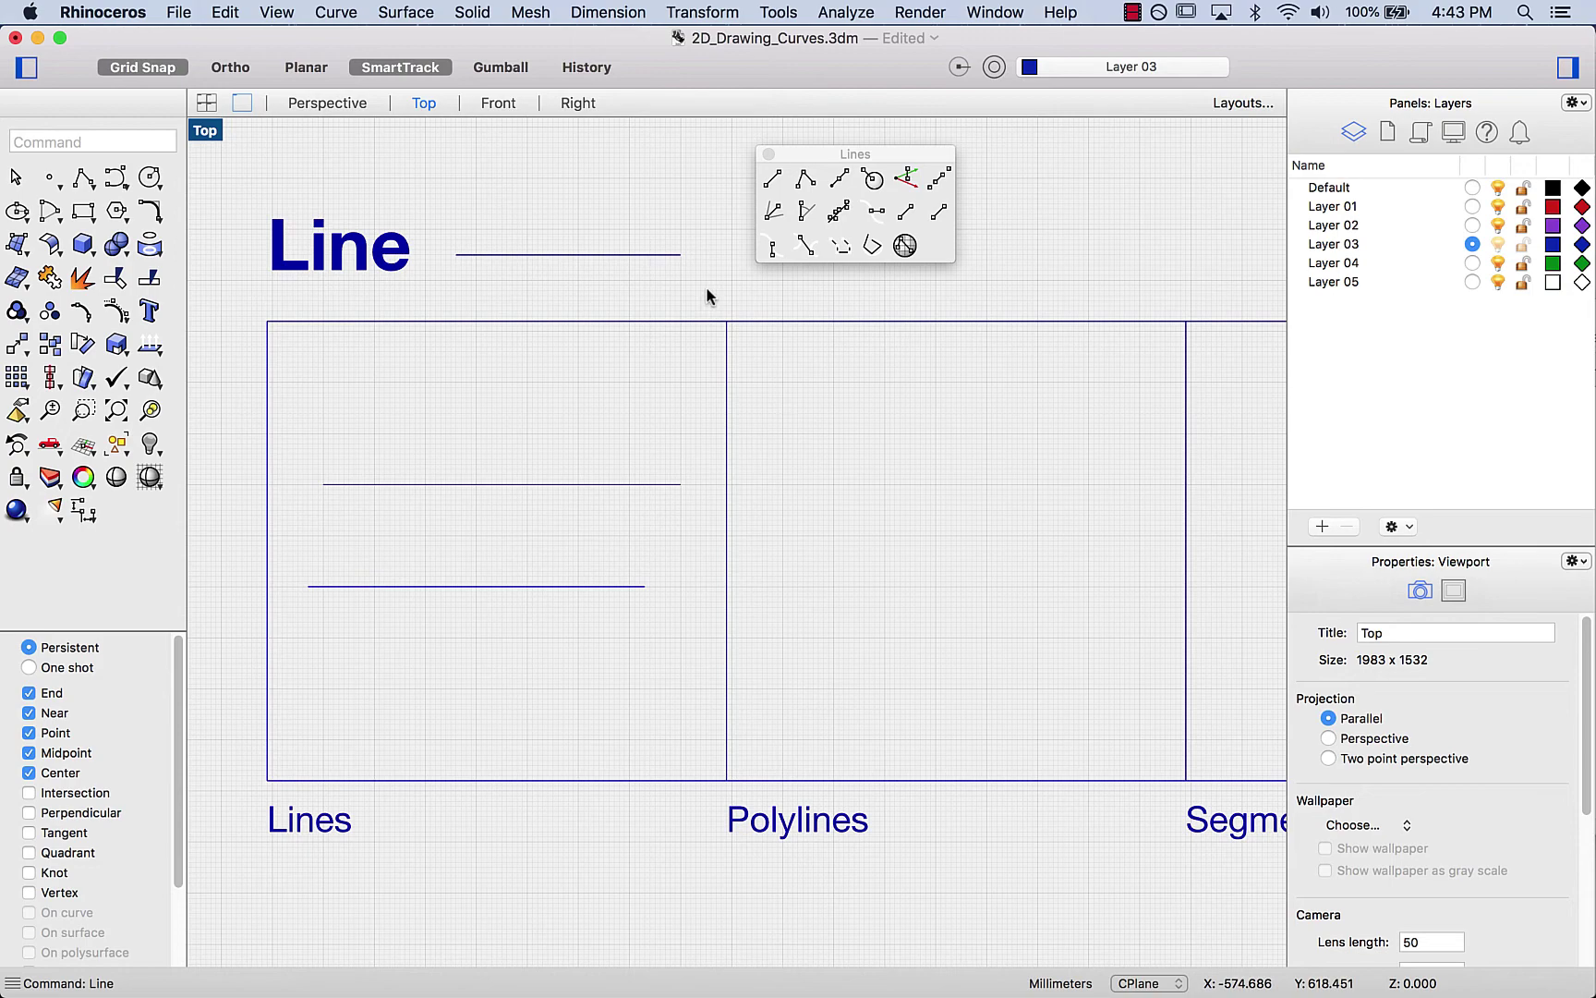
# Step: Select the upper and lower lines in the Lines box in turn to compare them, leaving everything deselected
pyautogui.click(671, 483)
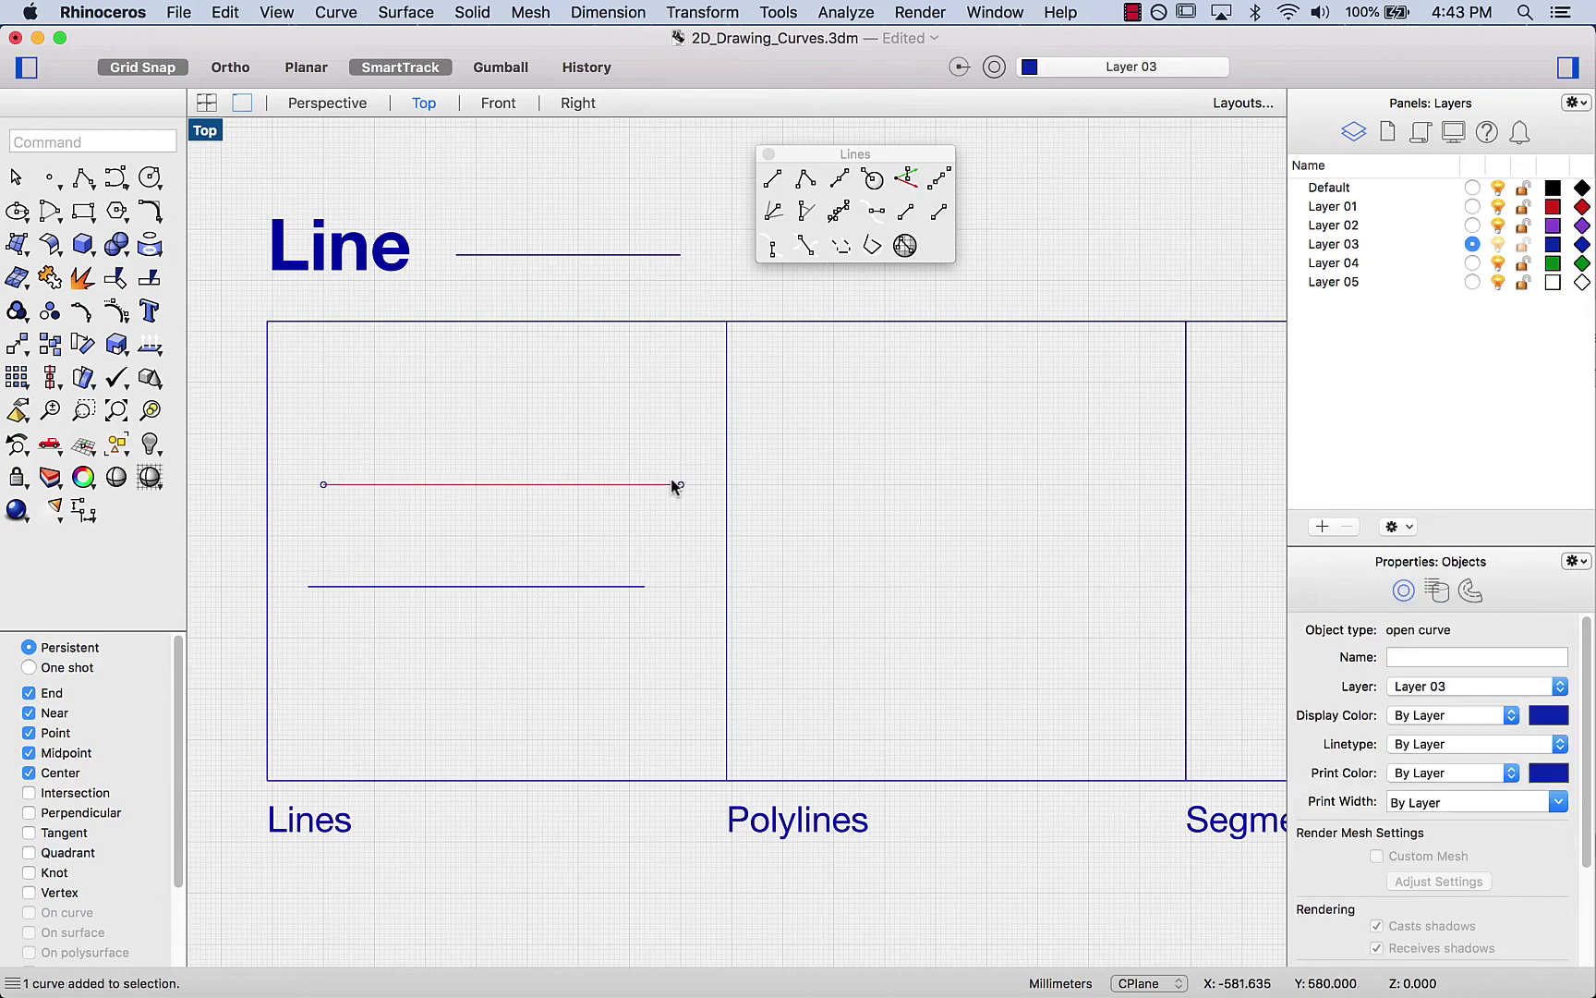
pyautogui.click(641, 587)
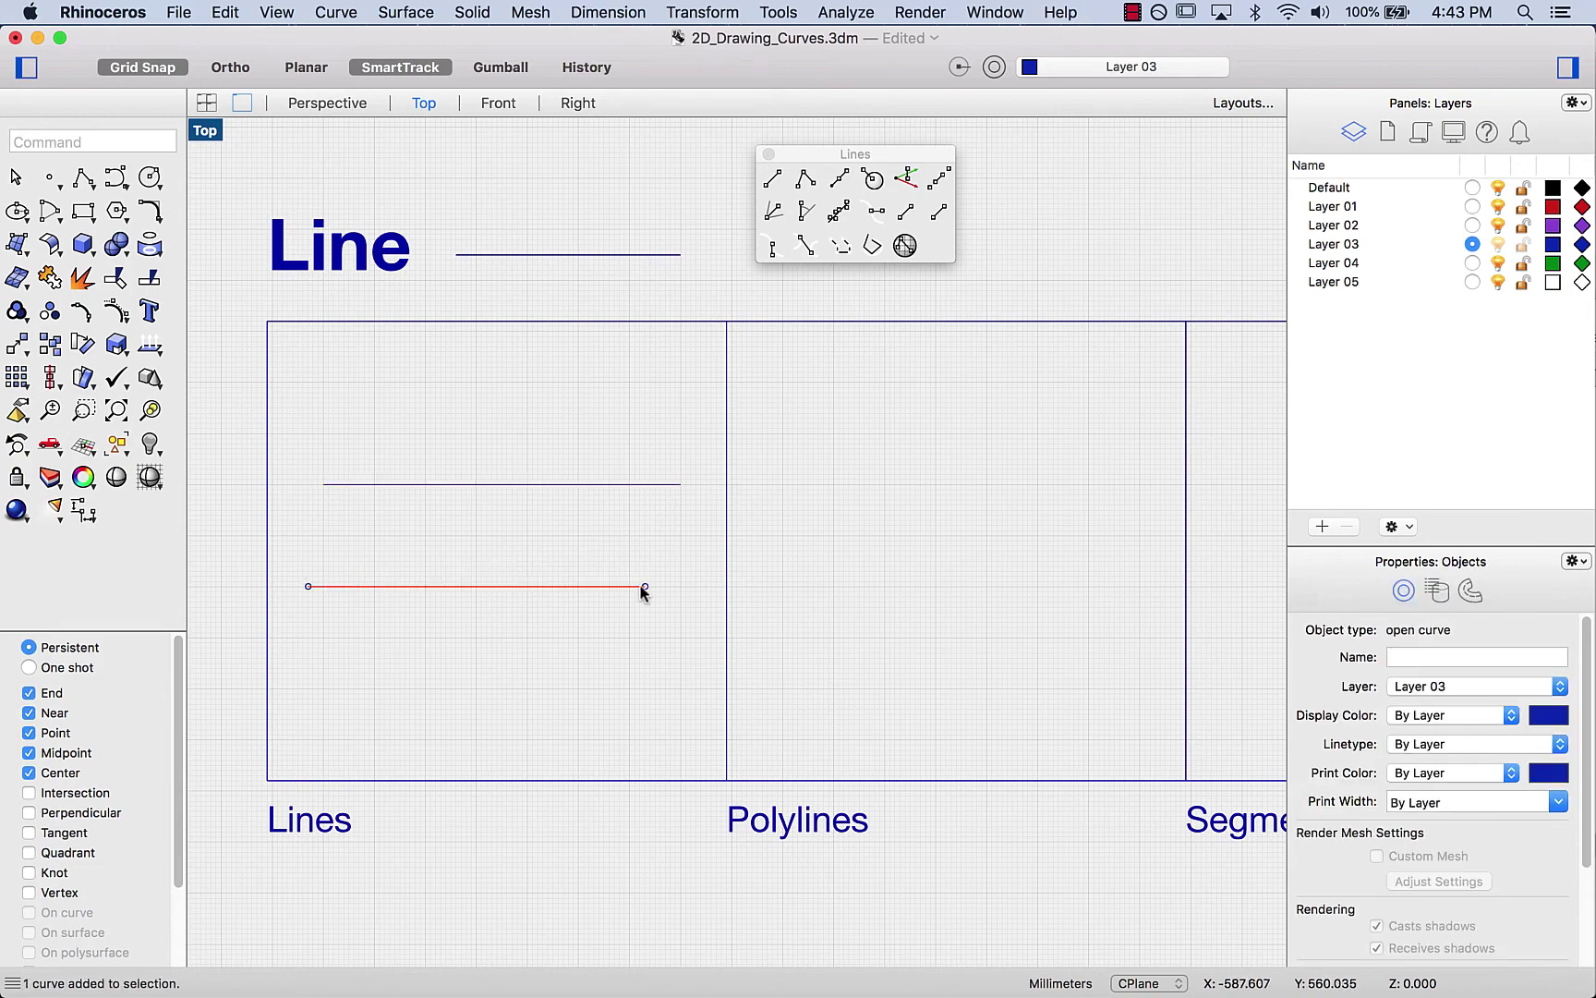
pyautogui.click(641, 614)
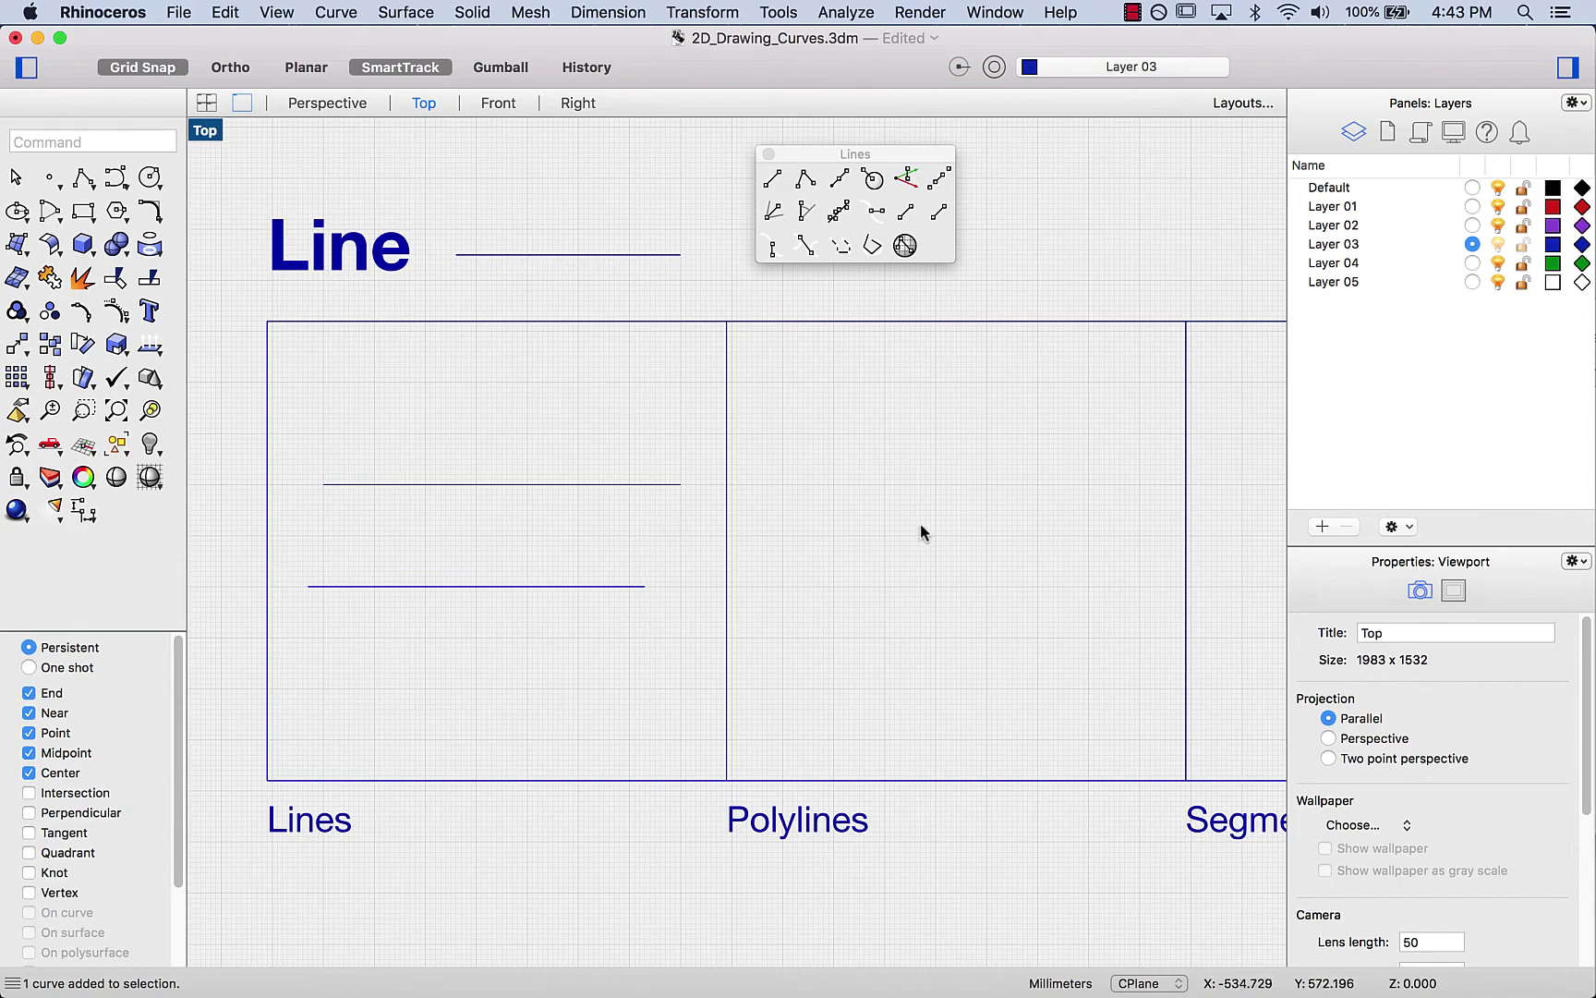
# Step: Draw a closed eight-corner polyline in the Polylines box, shaped like a block with a square notch in its upper edge
pyautogui.moveTo(920, 527); pyautogui.dragTo(659, 542, button='right')
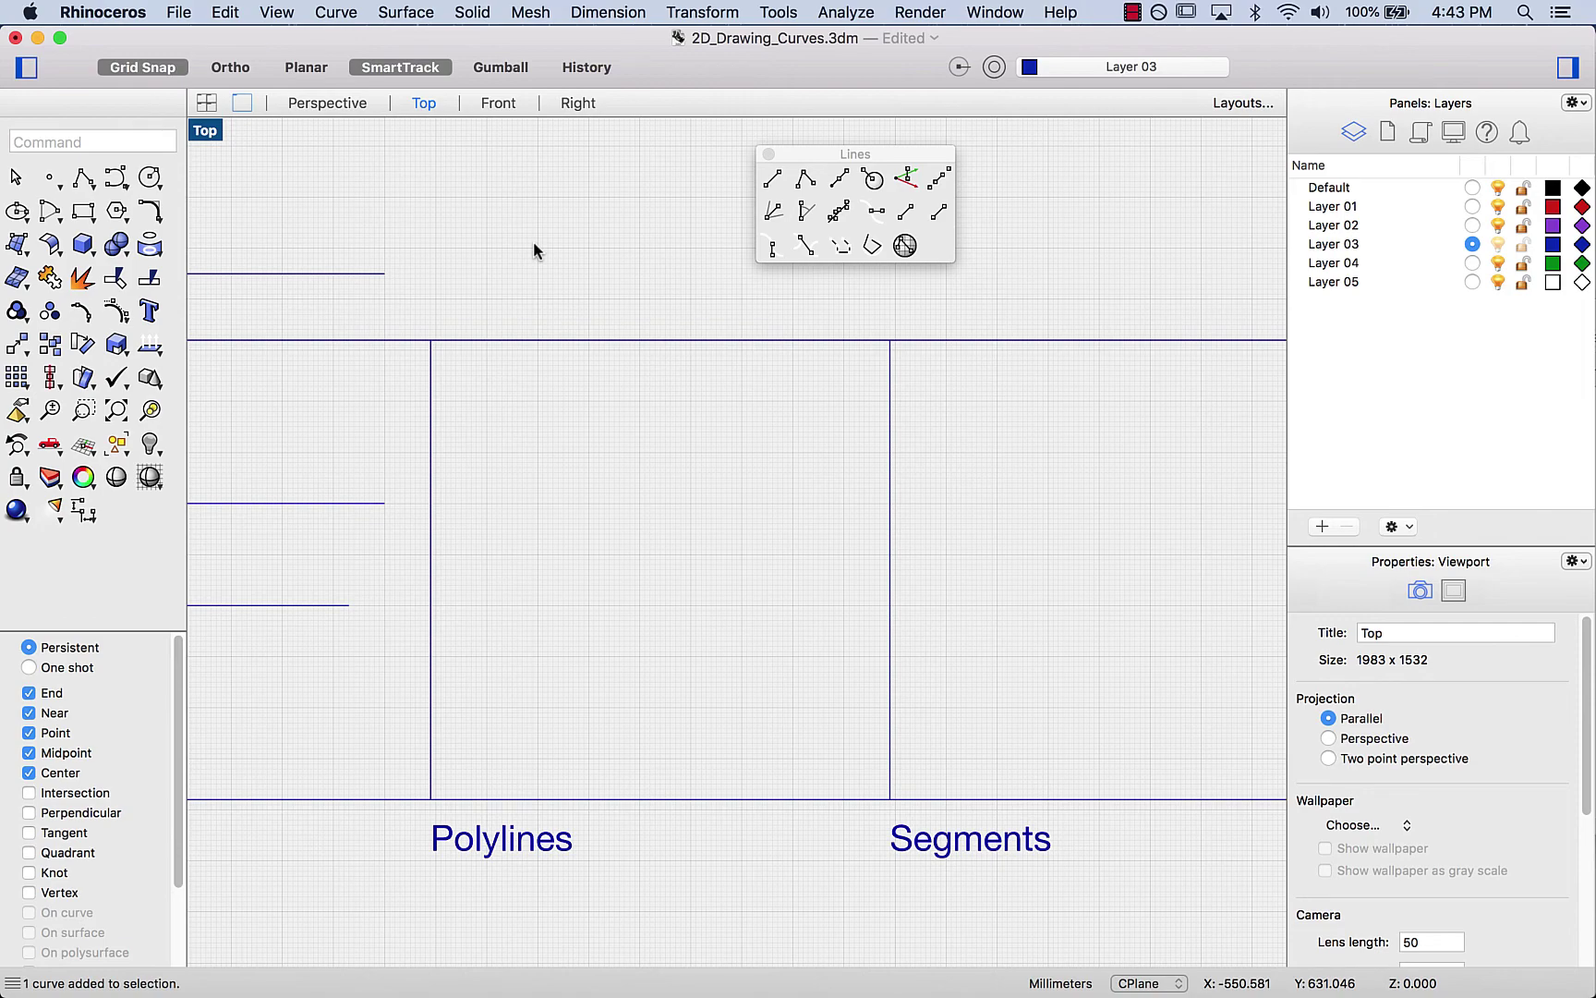
pyautogui.write('Pol')
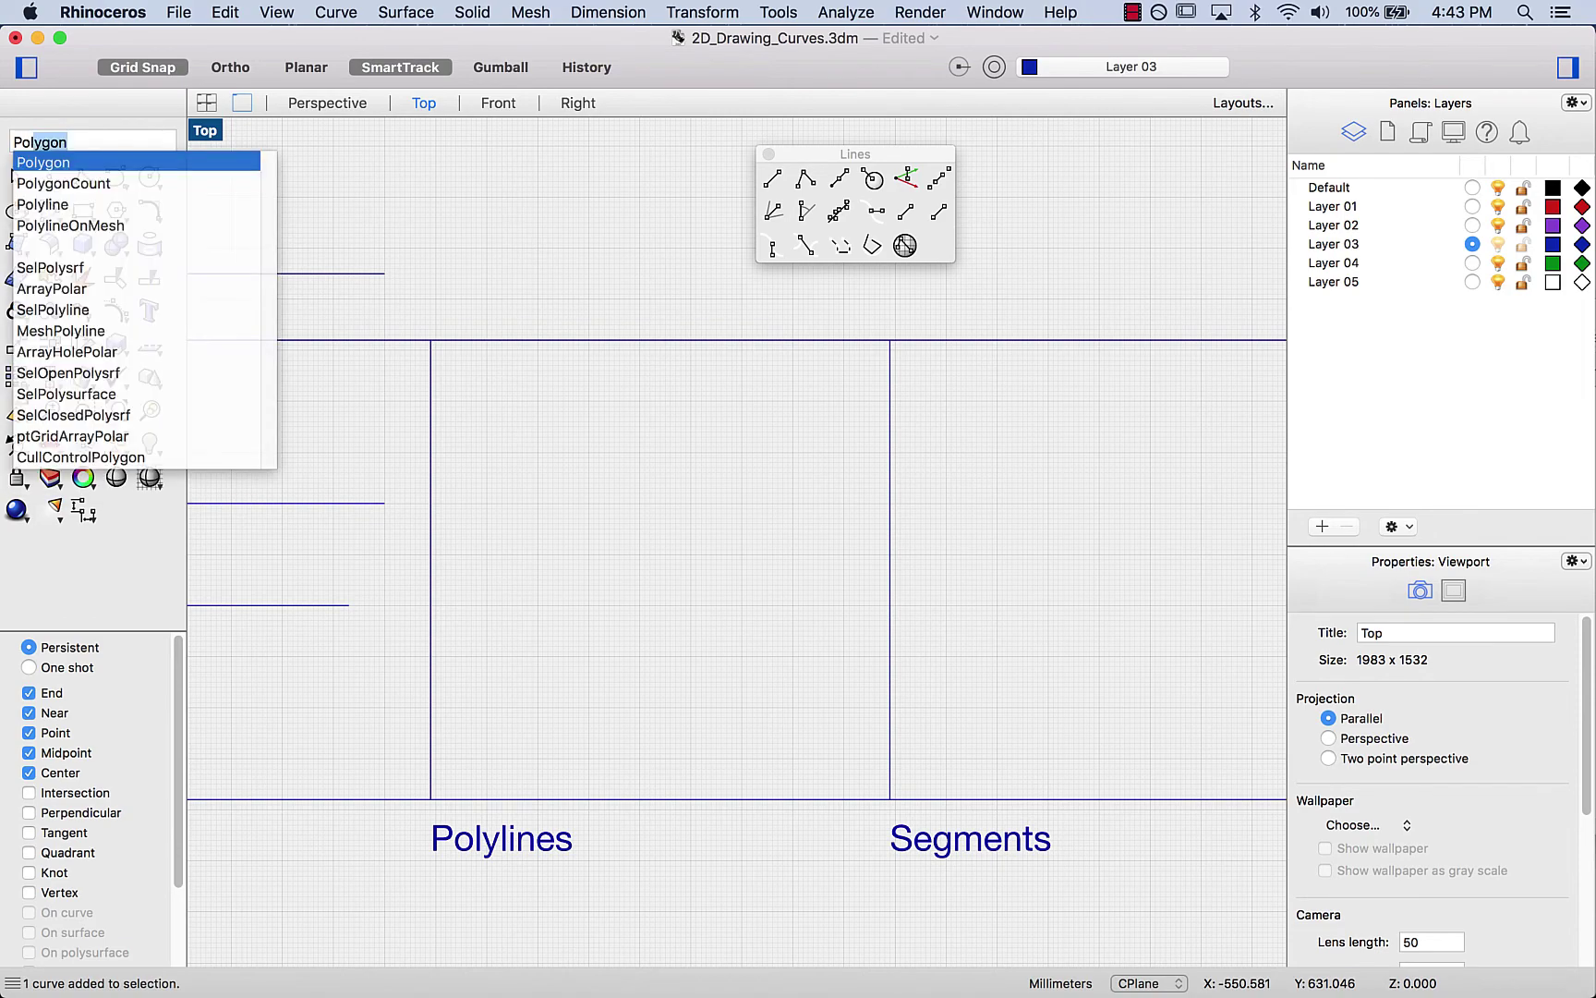
pyautogui.write('y')
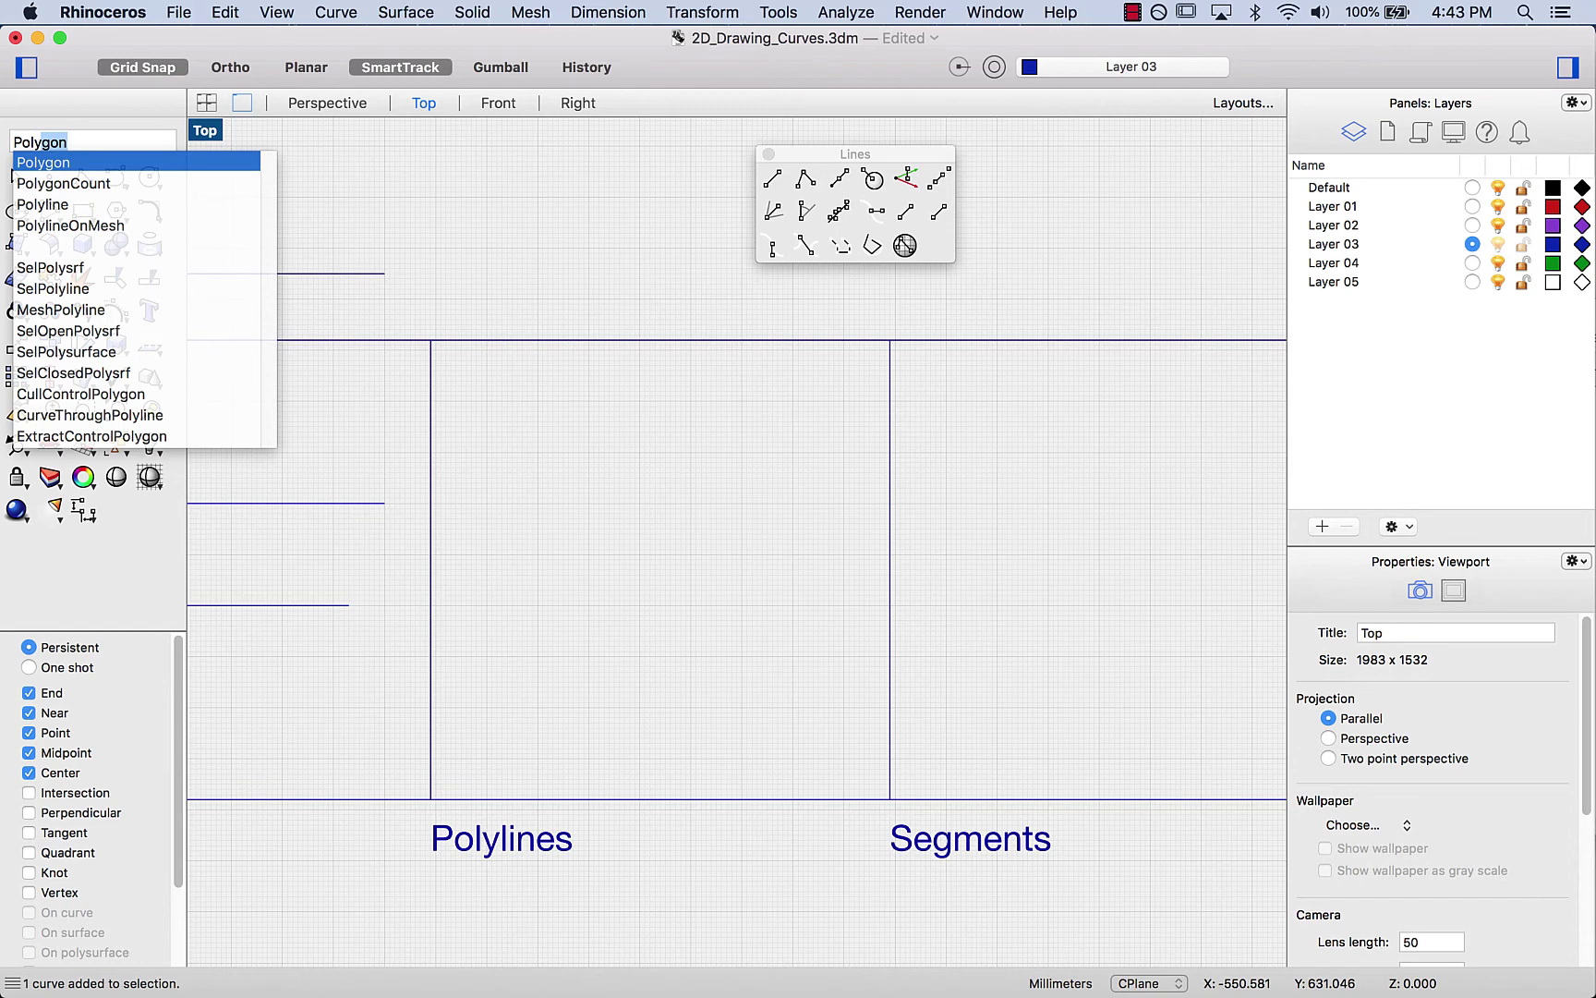
pyautogui.press('Down')
pyautogui.press('Down')
pyautogui.press('Up')
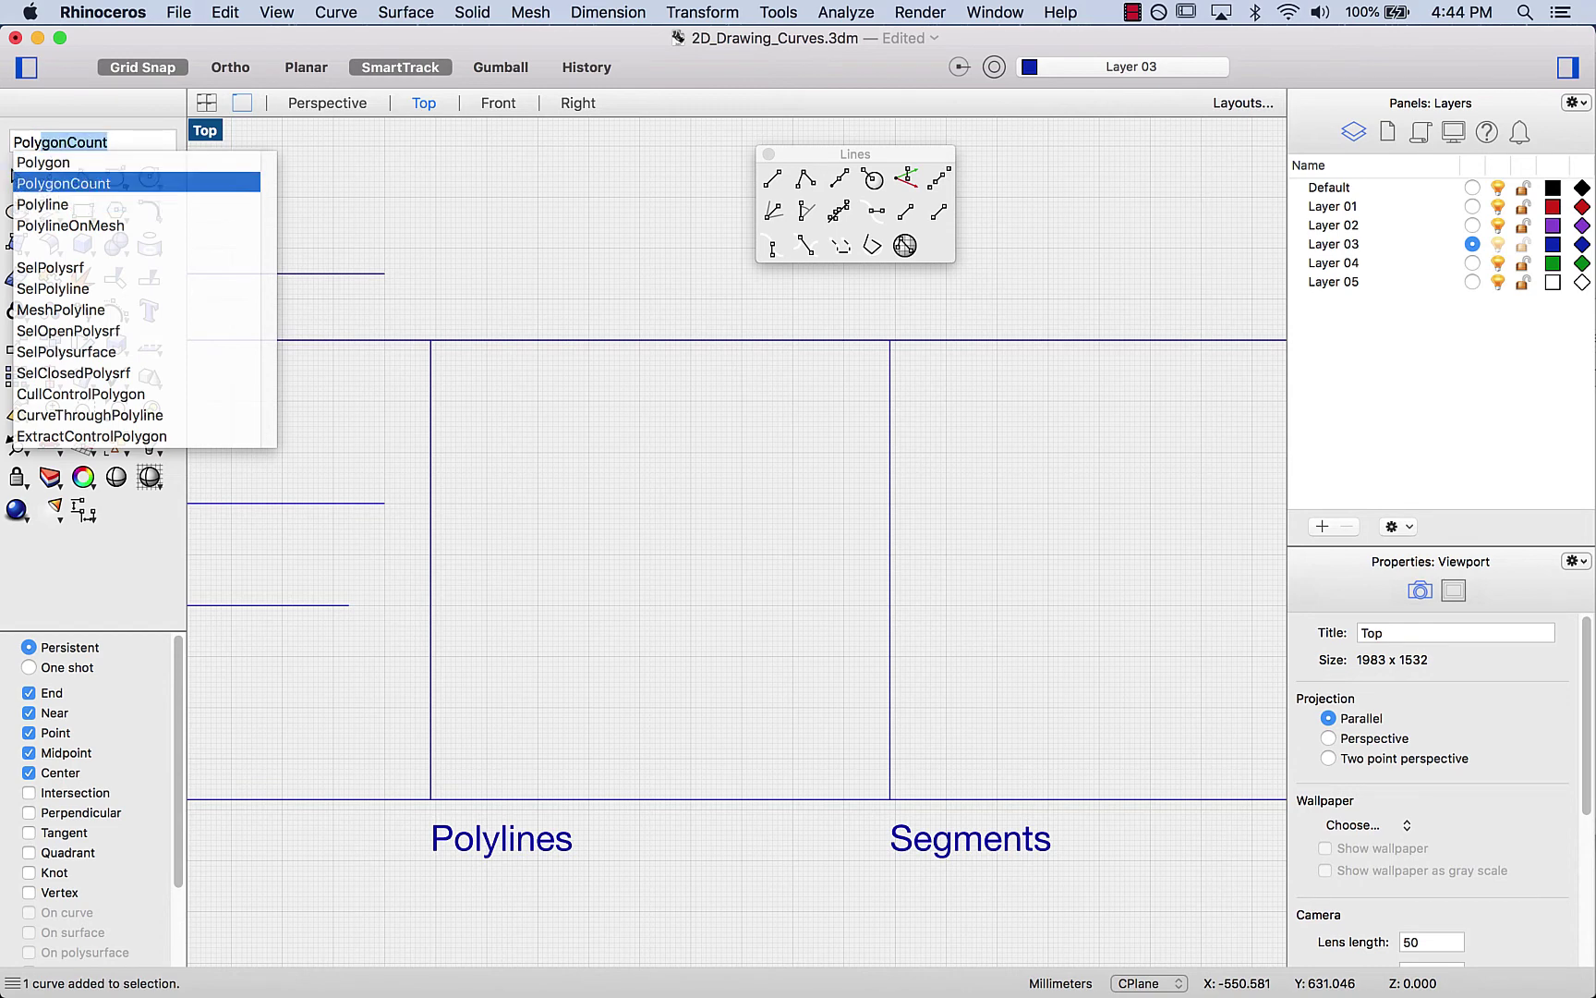
pyautogui.press('Down')
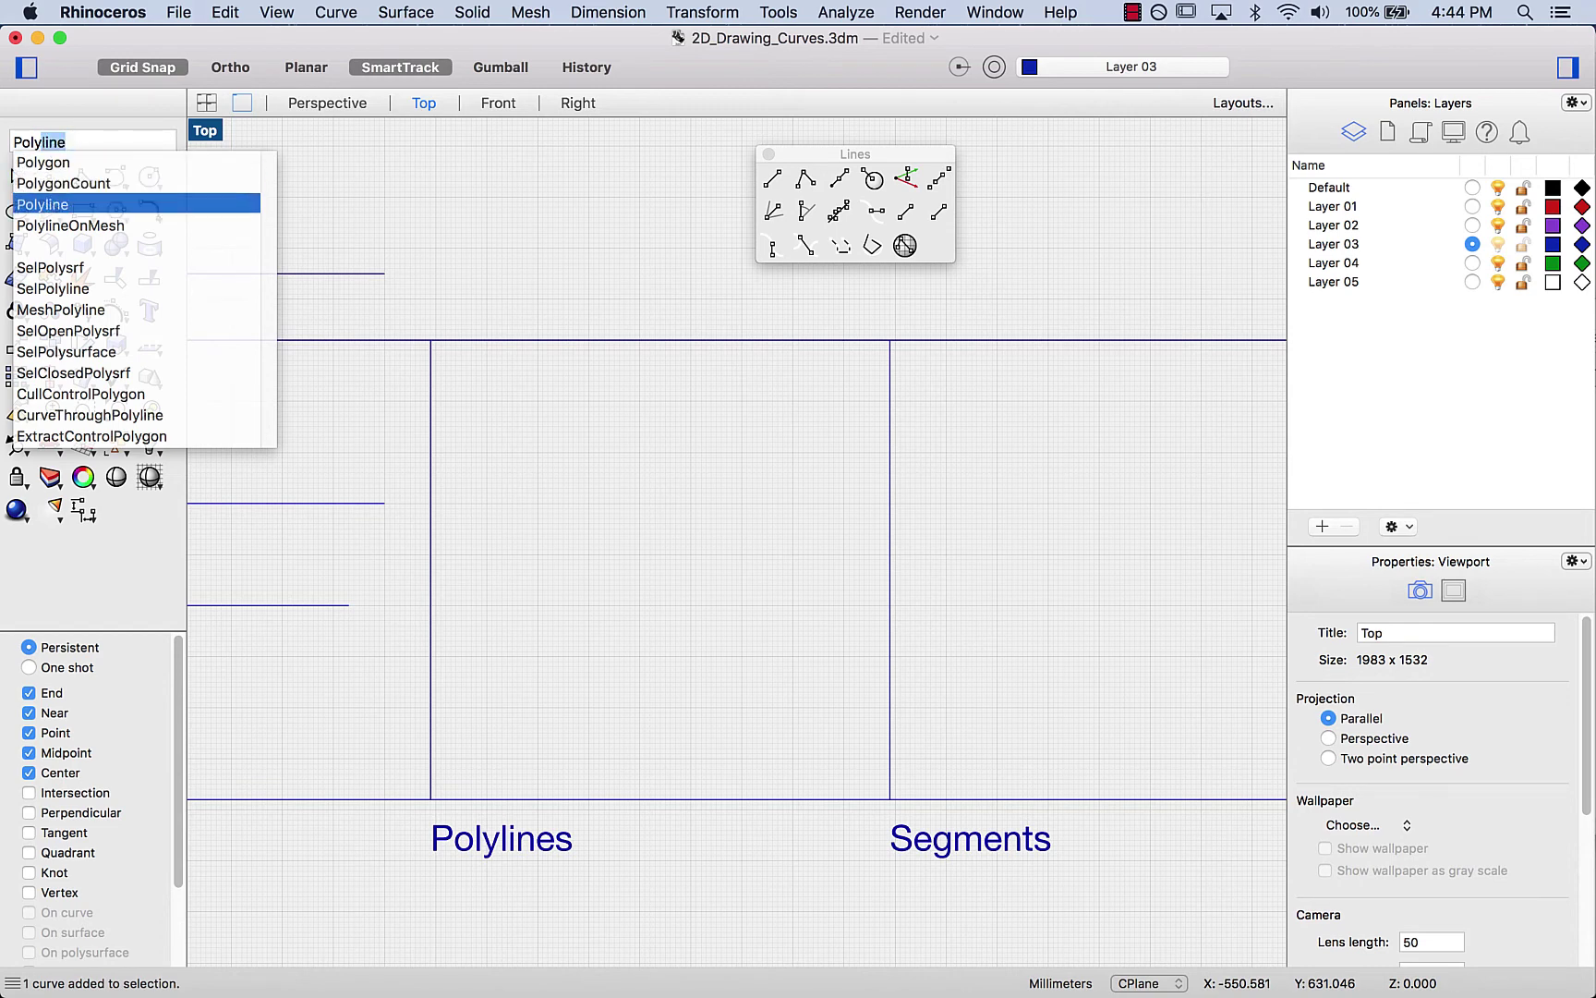
pyautogui.press('Return')
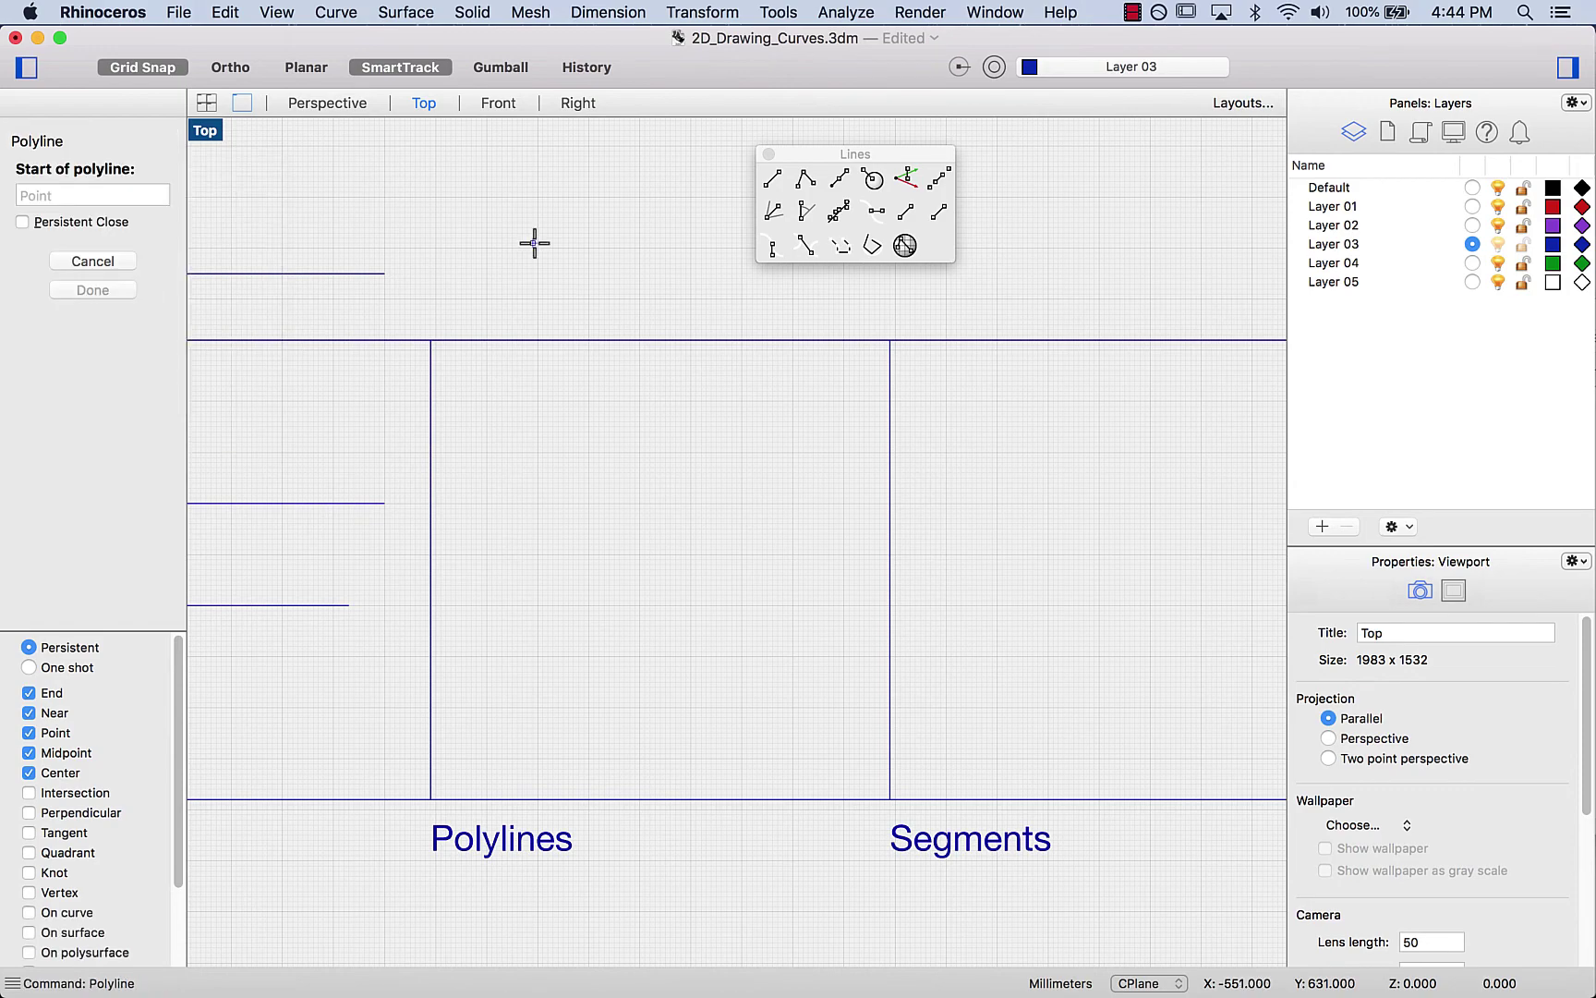
pyautogui.click(487, 453)
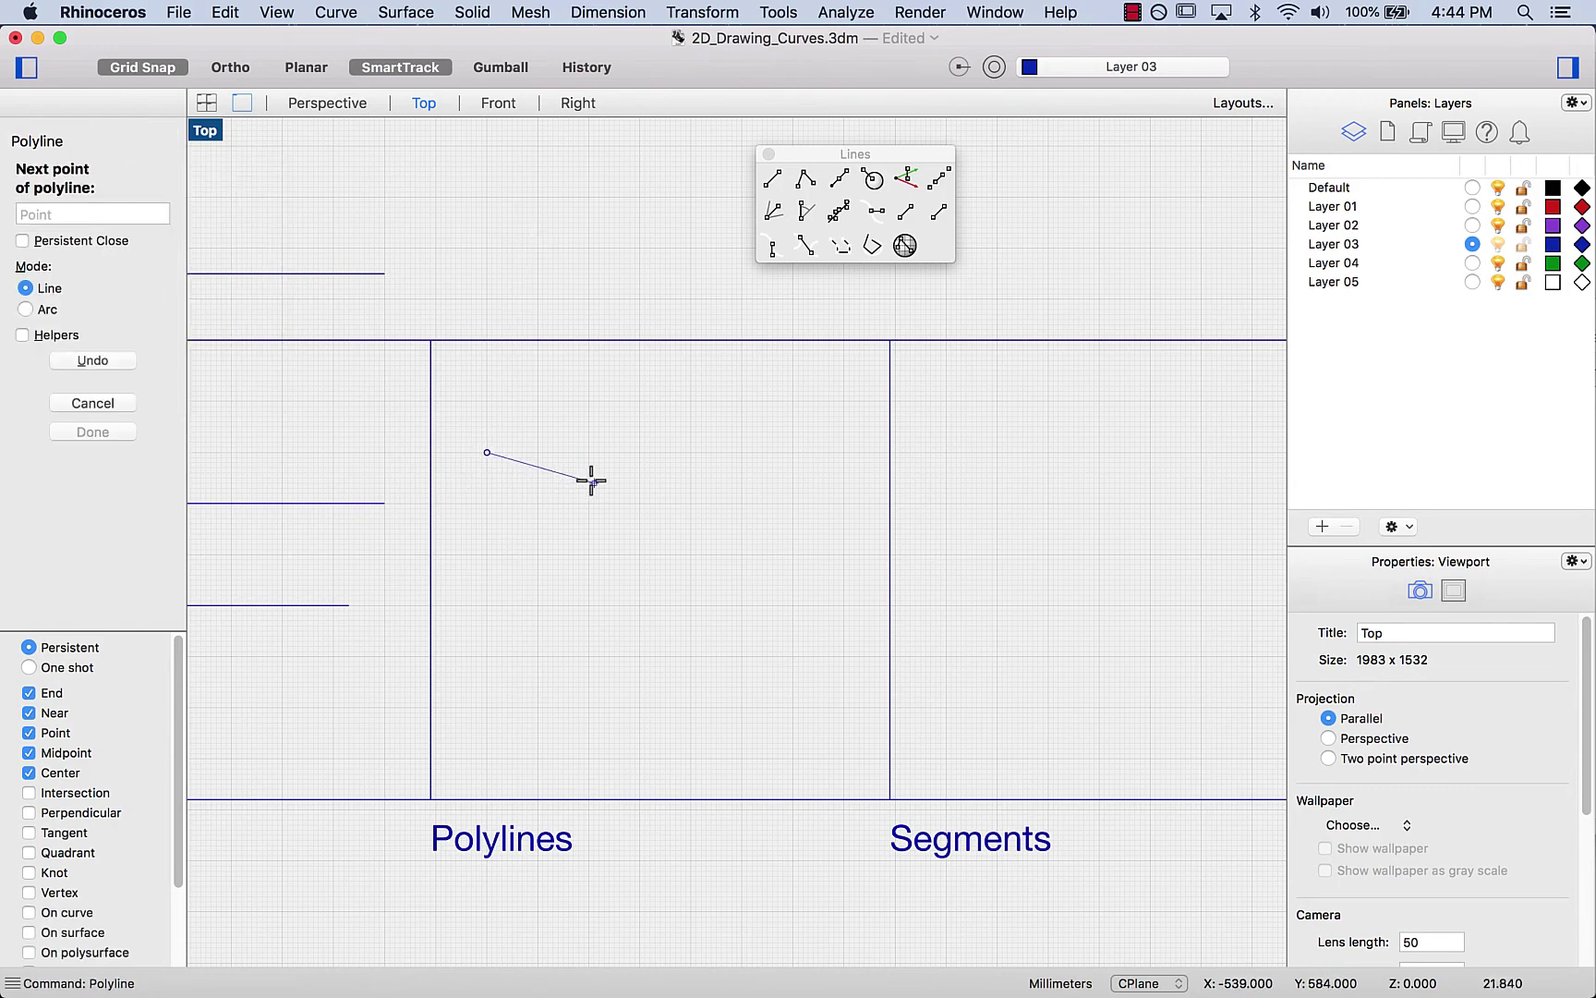
pyautogui.click(588, 453)
pyautogui.click(589, 555)
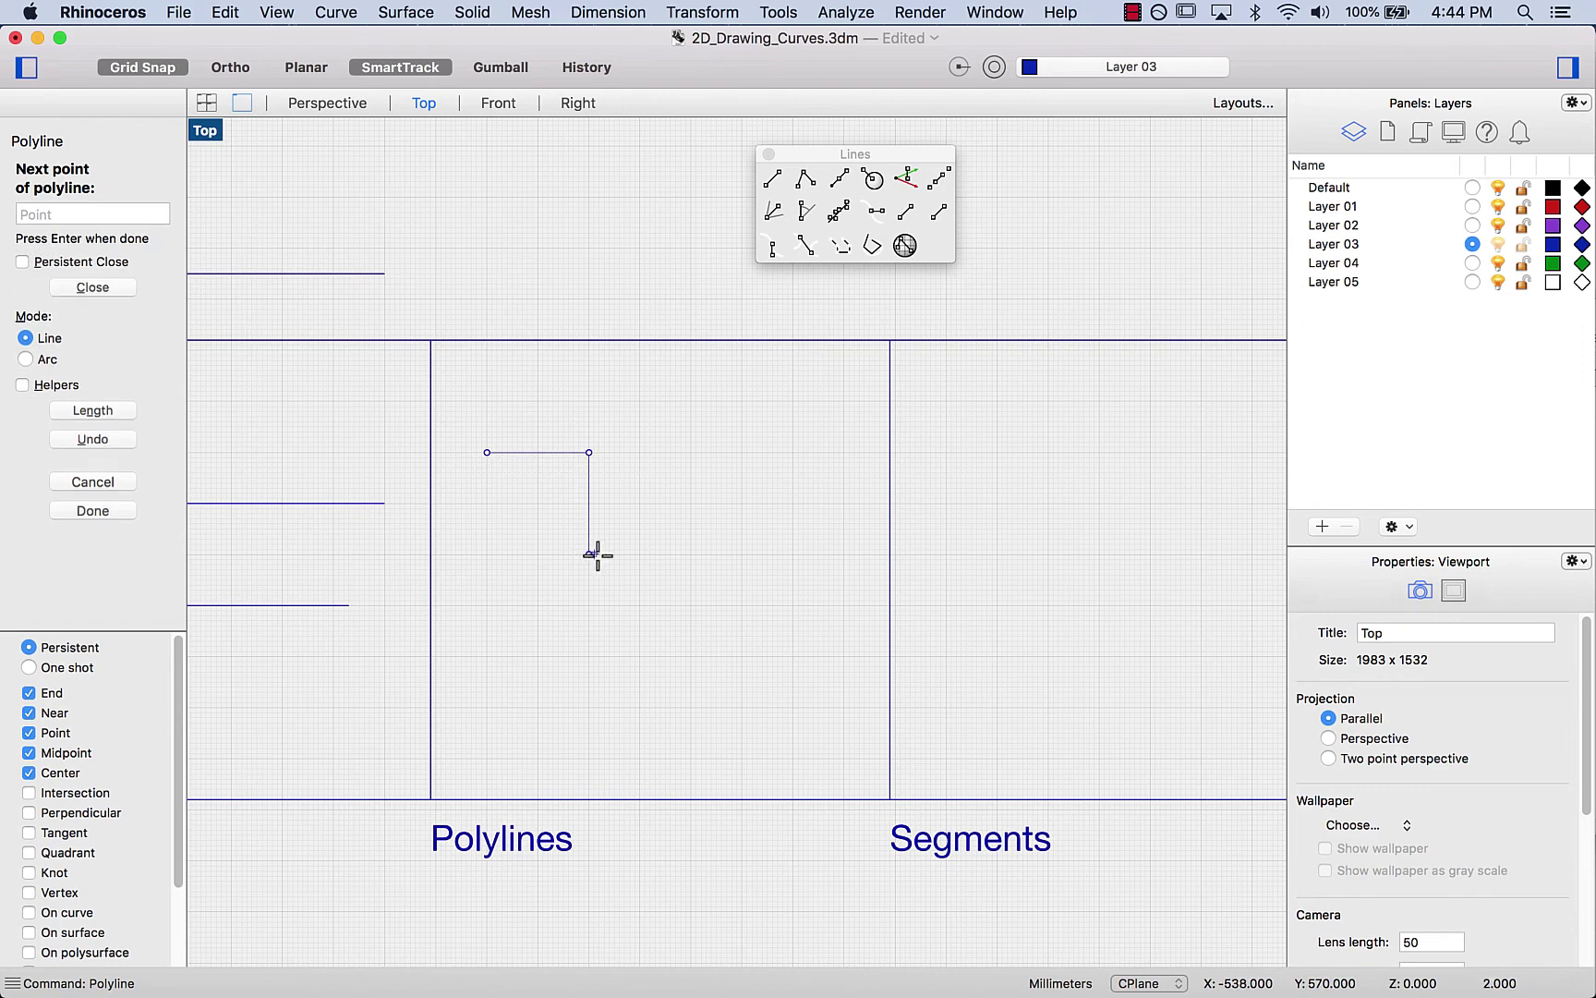
pyautogui.click(691, 555)
pyautogui.click(691, 453)
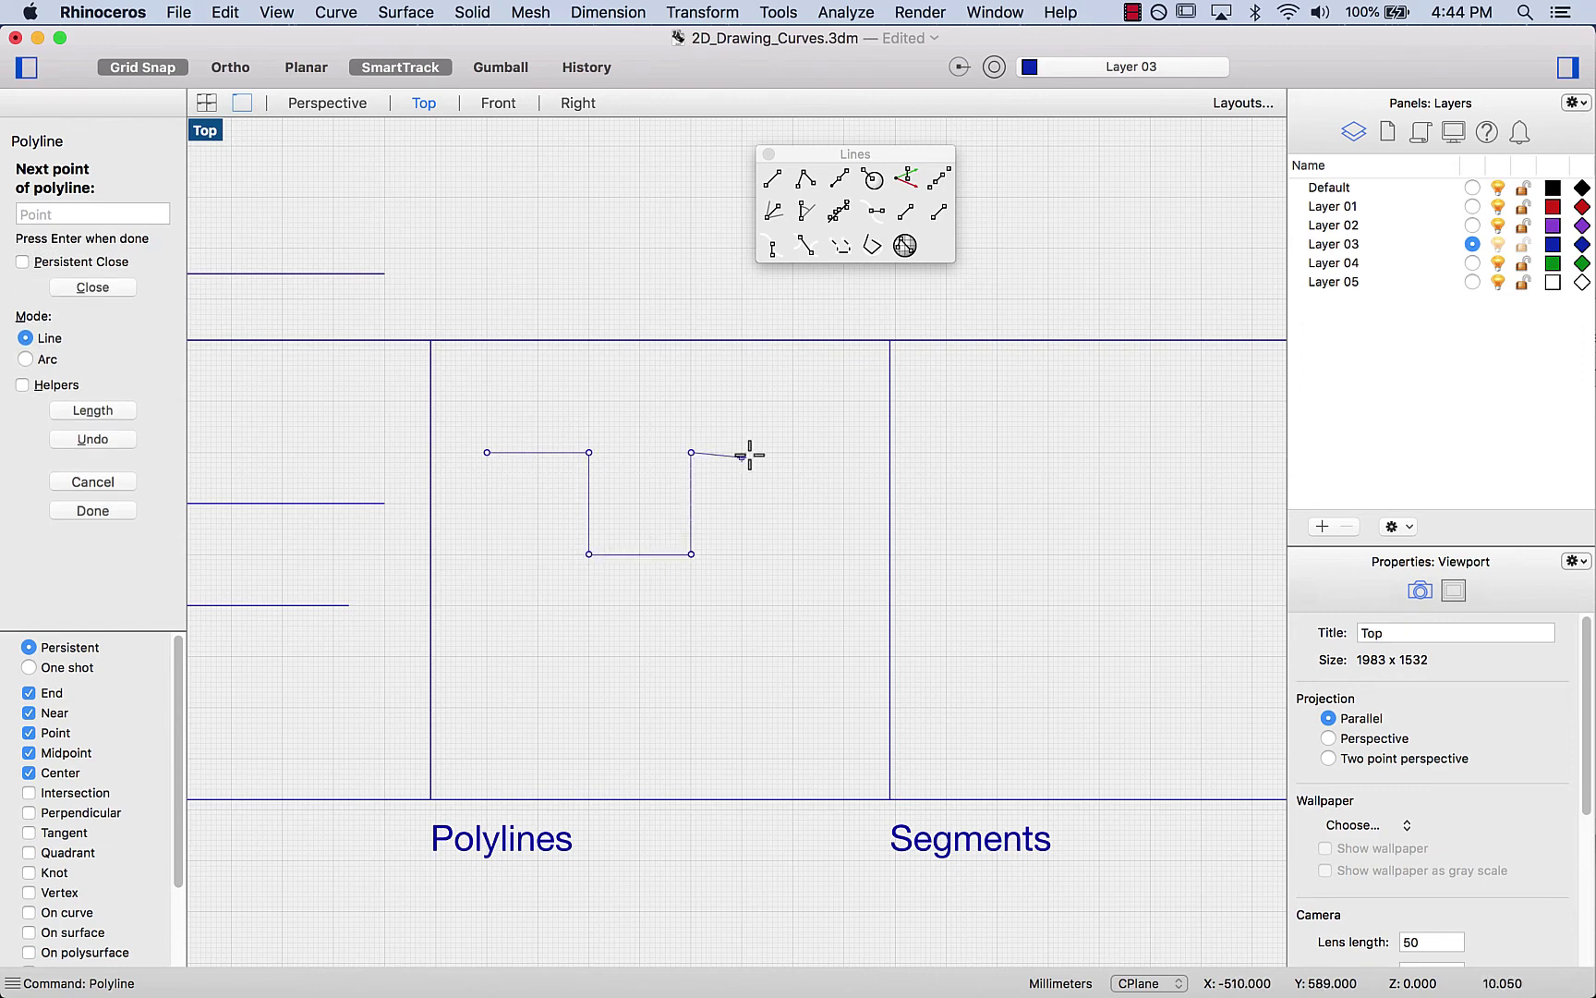
pyautogui.click(793, 452)
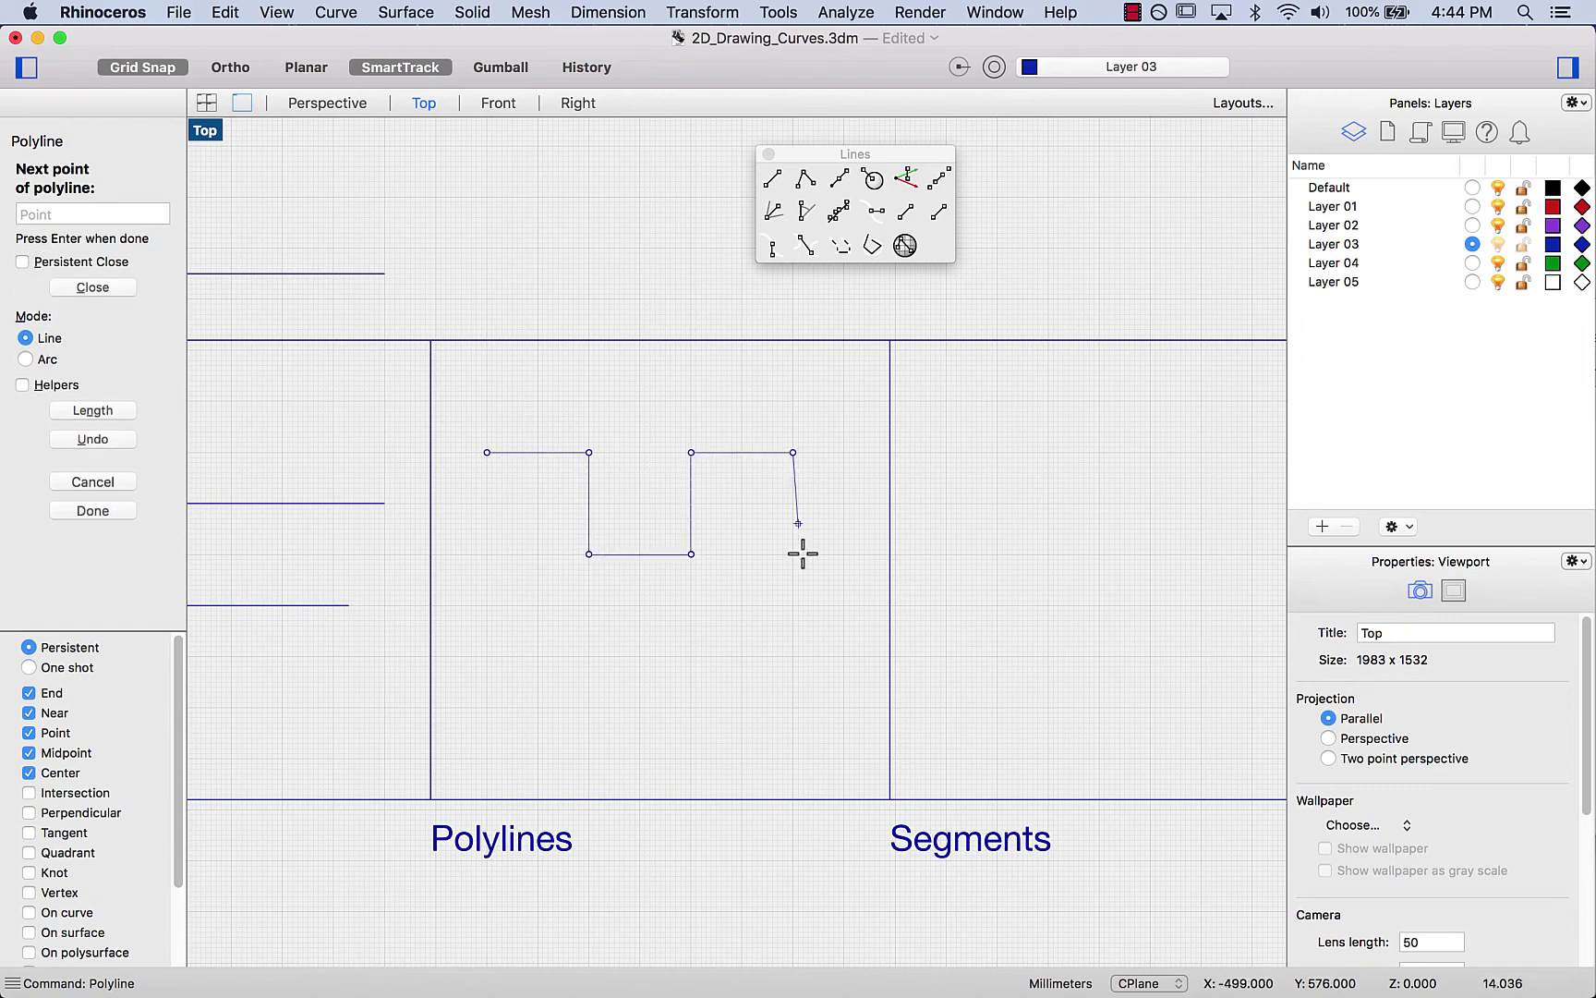
pyautogui.click(792, 708)
pyautogui.click(482, 708)
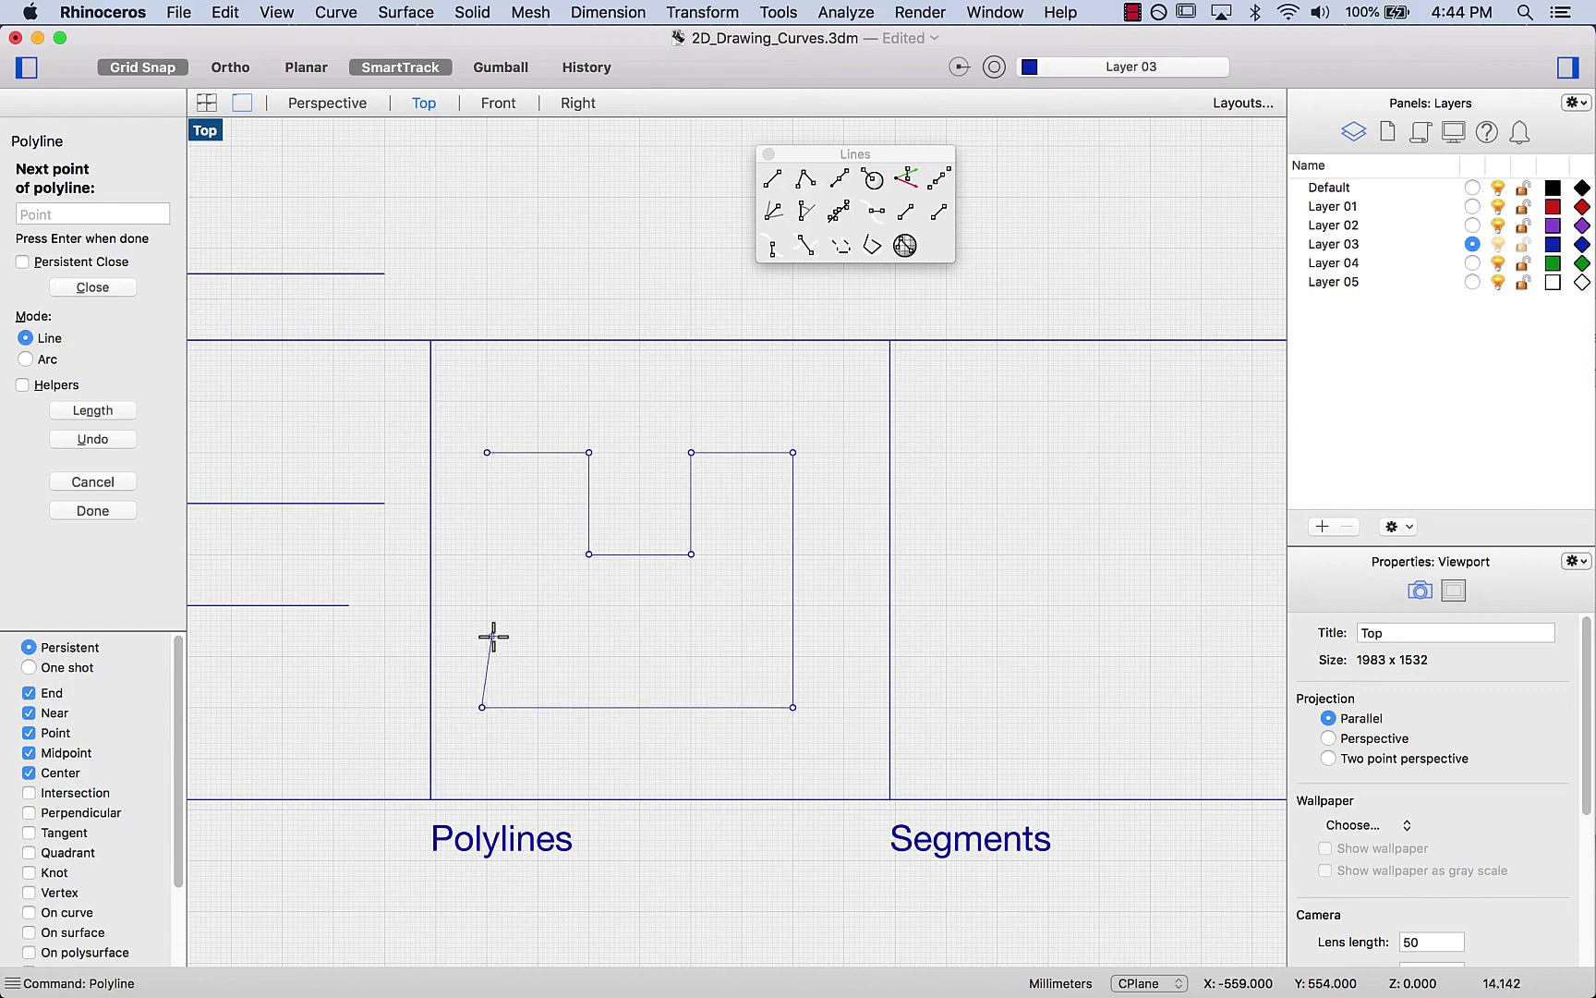
pyautogui.click(488, 453)
# Step: Select the notched polyline in the Polylines box to check that it is one curve, and delete it
pyautogui.click(485, 471)
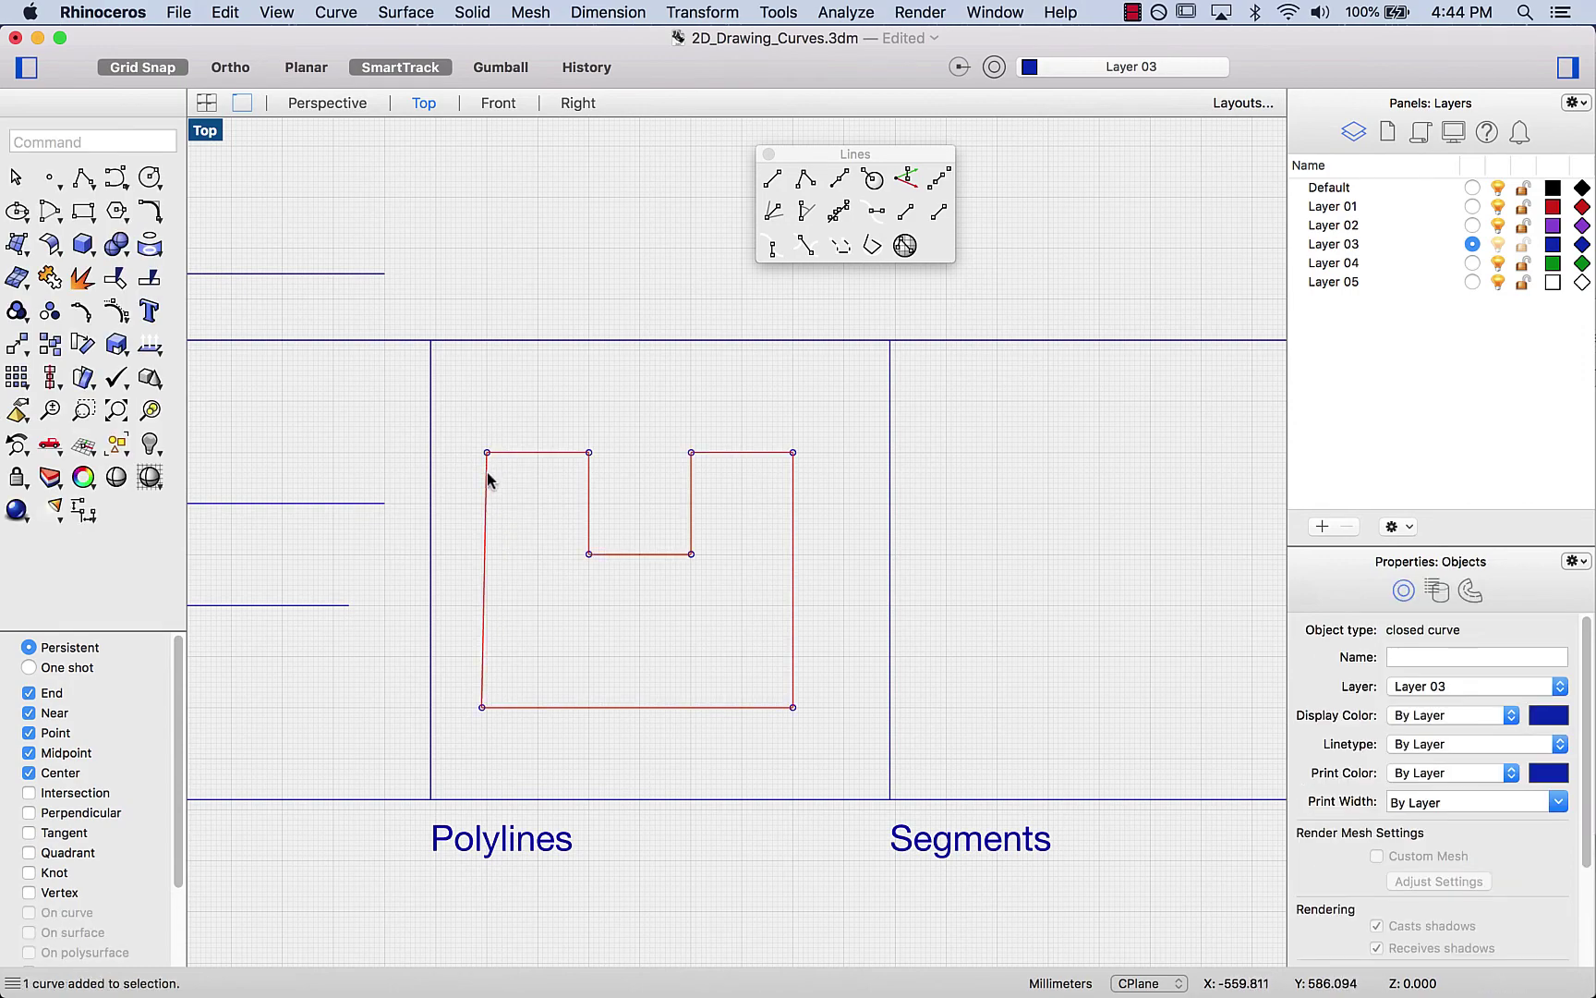
pyautogui.click(566, 625)
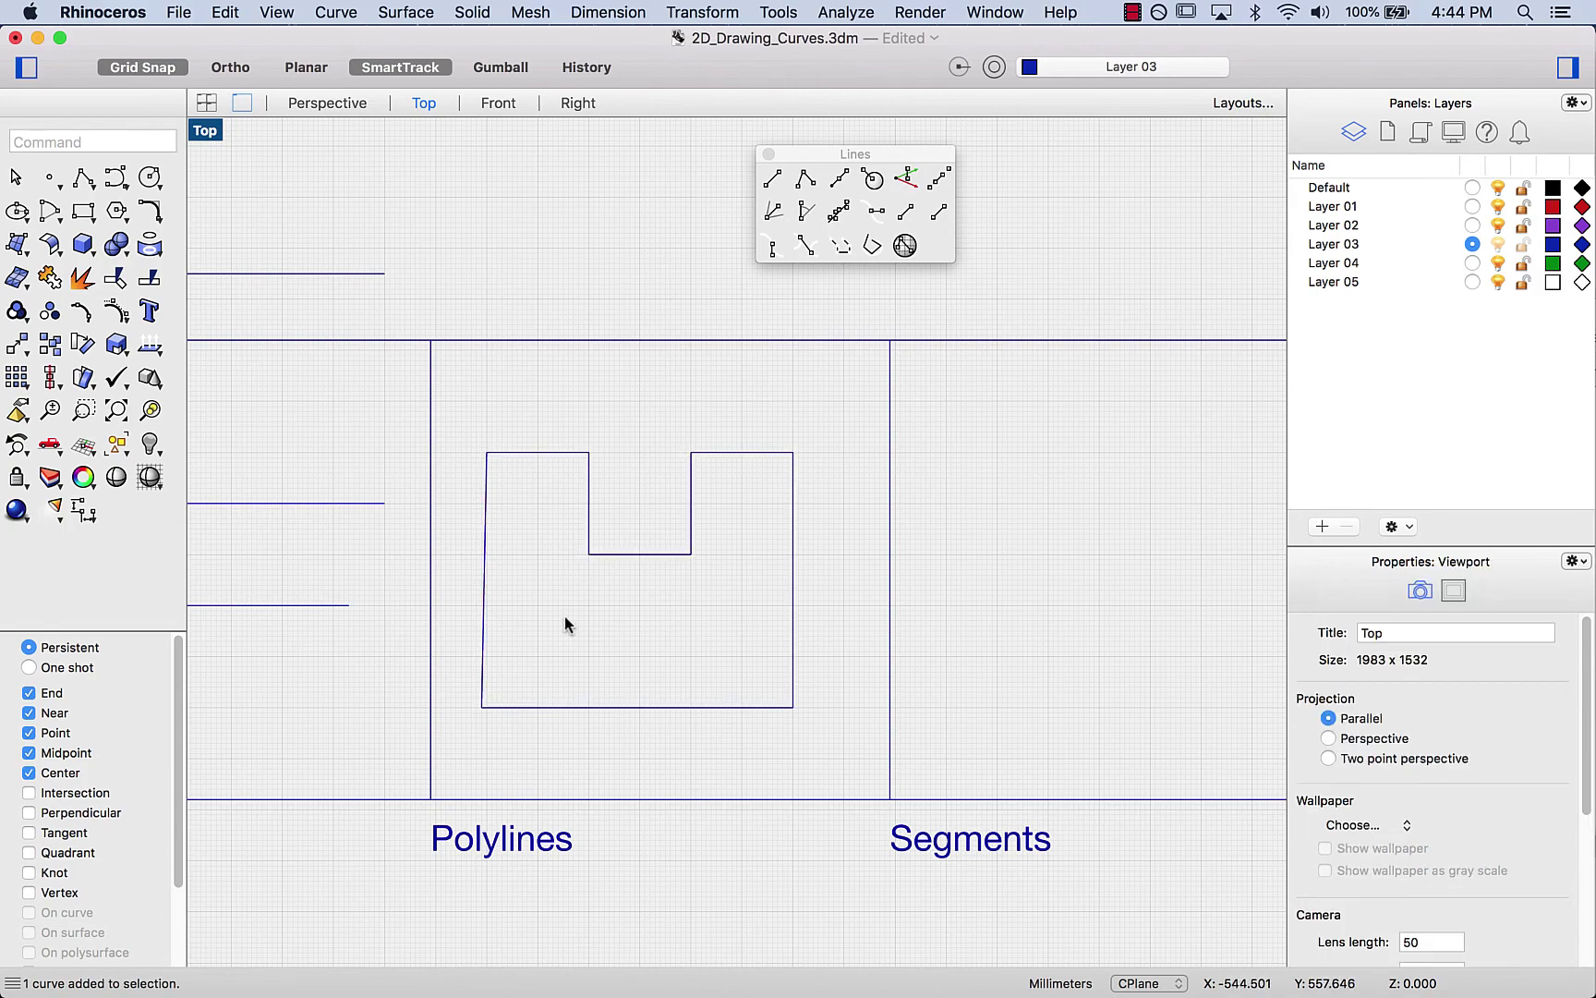
pyautogui.click(625, 554)
pyautogui.press('Delete')
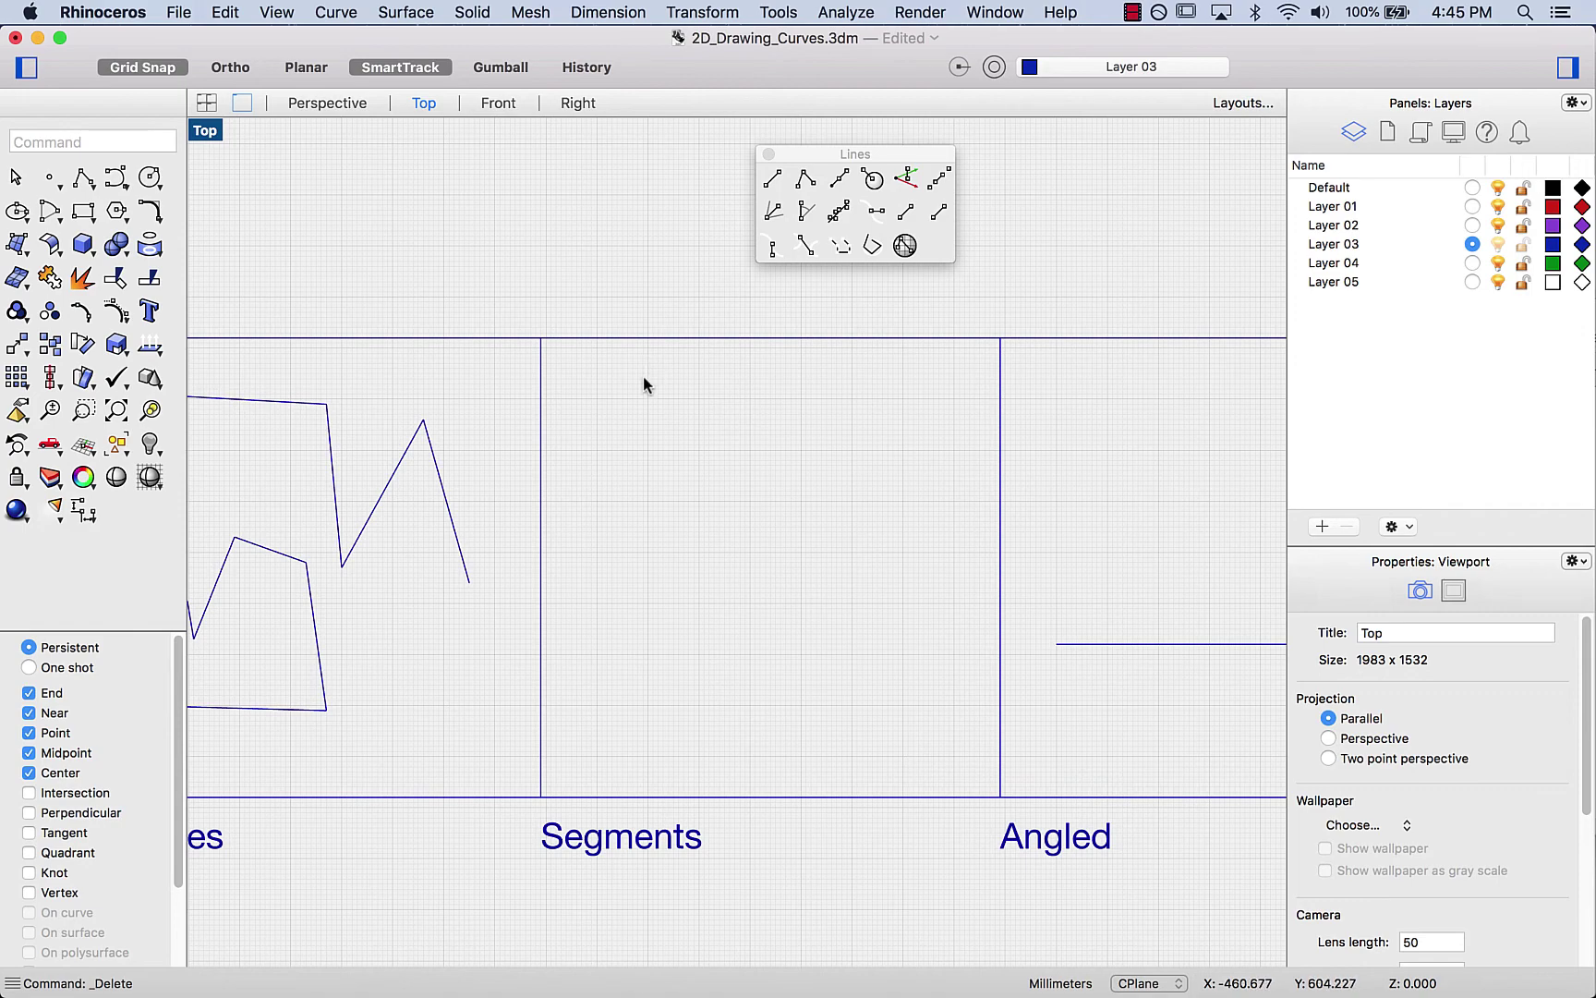
# Step: Draw an open seven-segment zigzag polyline across the upper half of the Segments box, starting with a horizontal segment, and select it to check it
pyautogui.moveTo(862, 160); pyautogui.dragTo(849, 156)
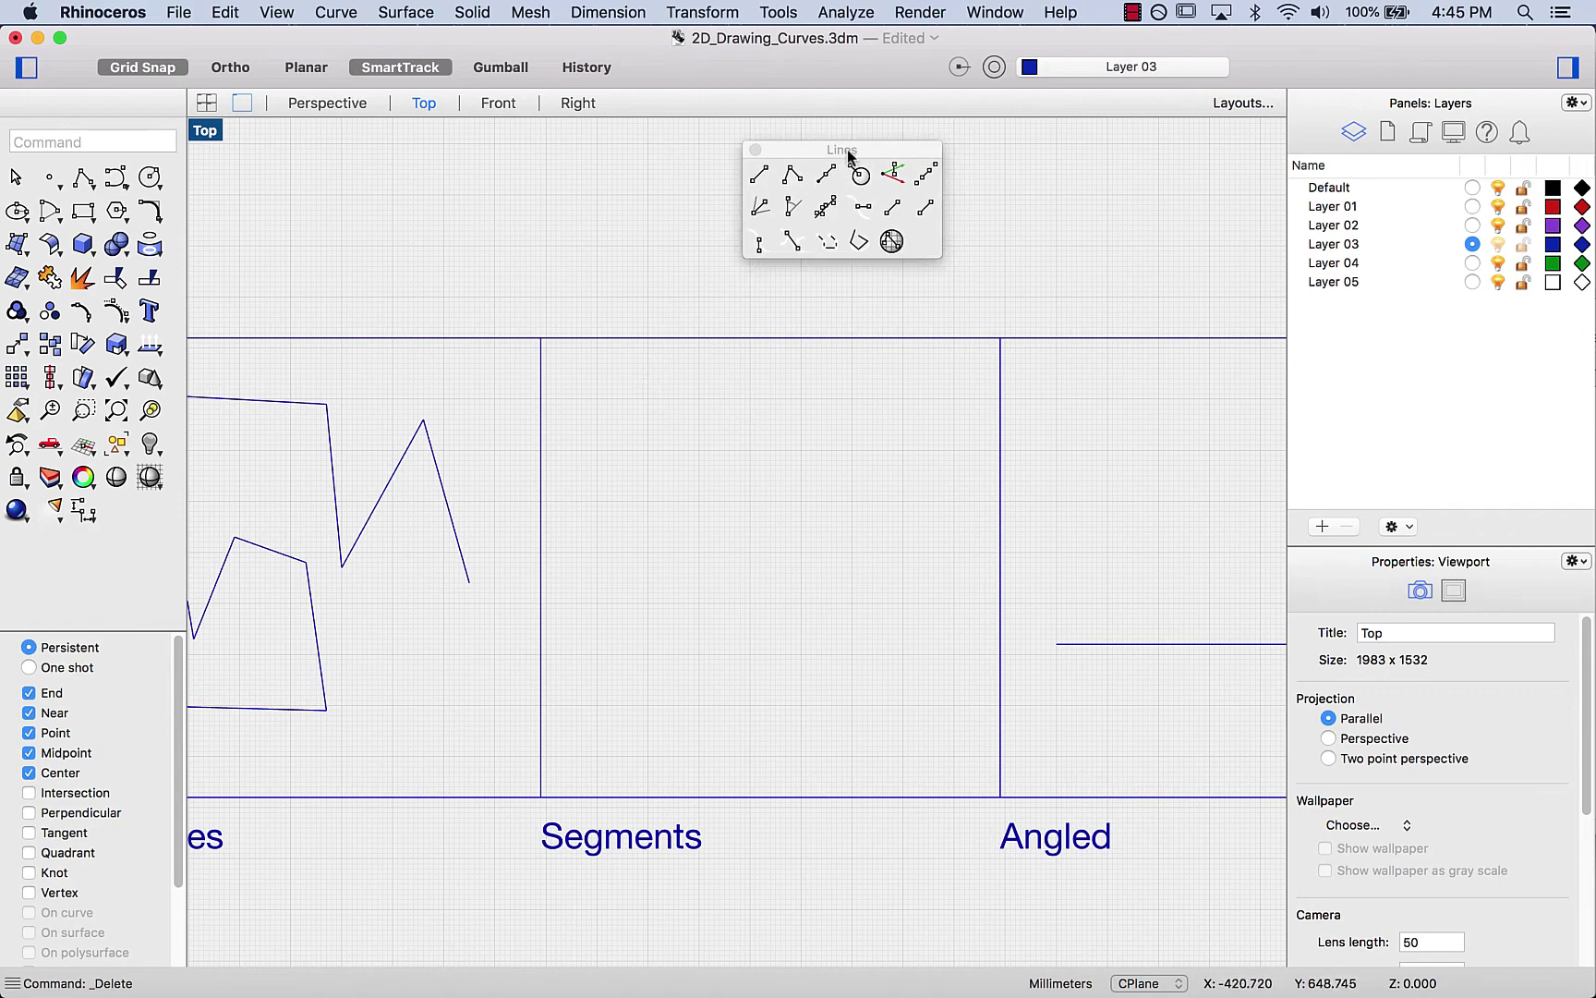
pyautogui.click(791, 175)
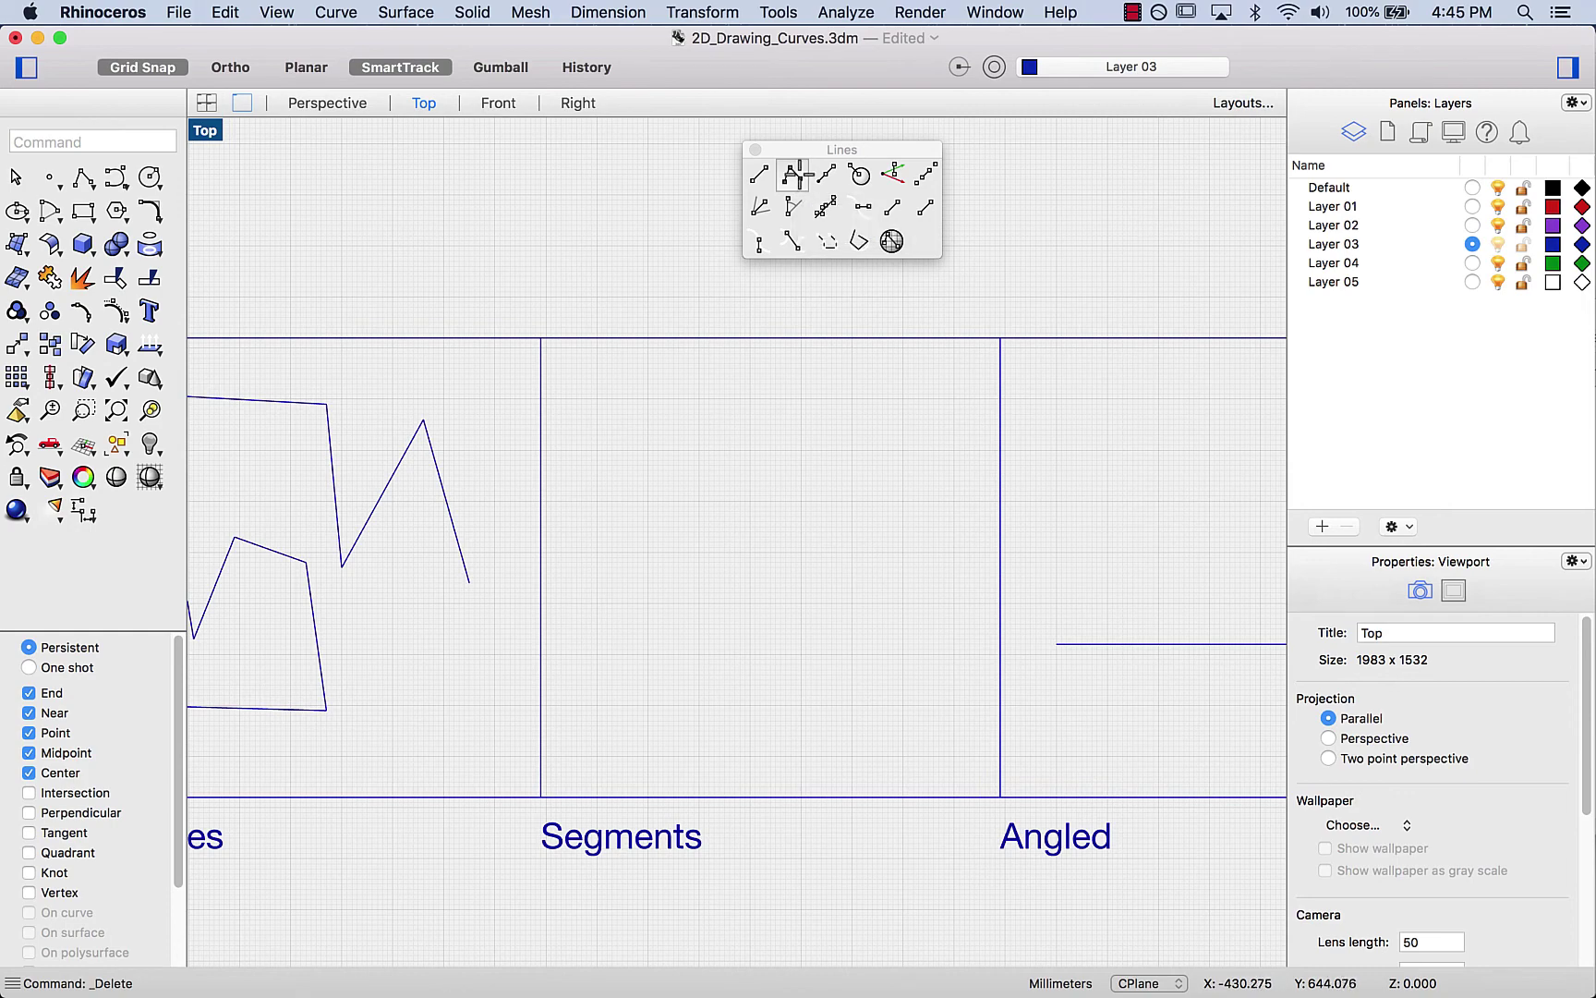
pyautogui.click(617, 419)
pyautogui.click(694, 419)
pyautogui.click(740, 515)
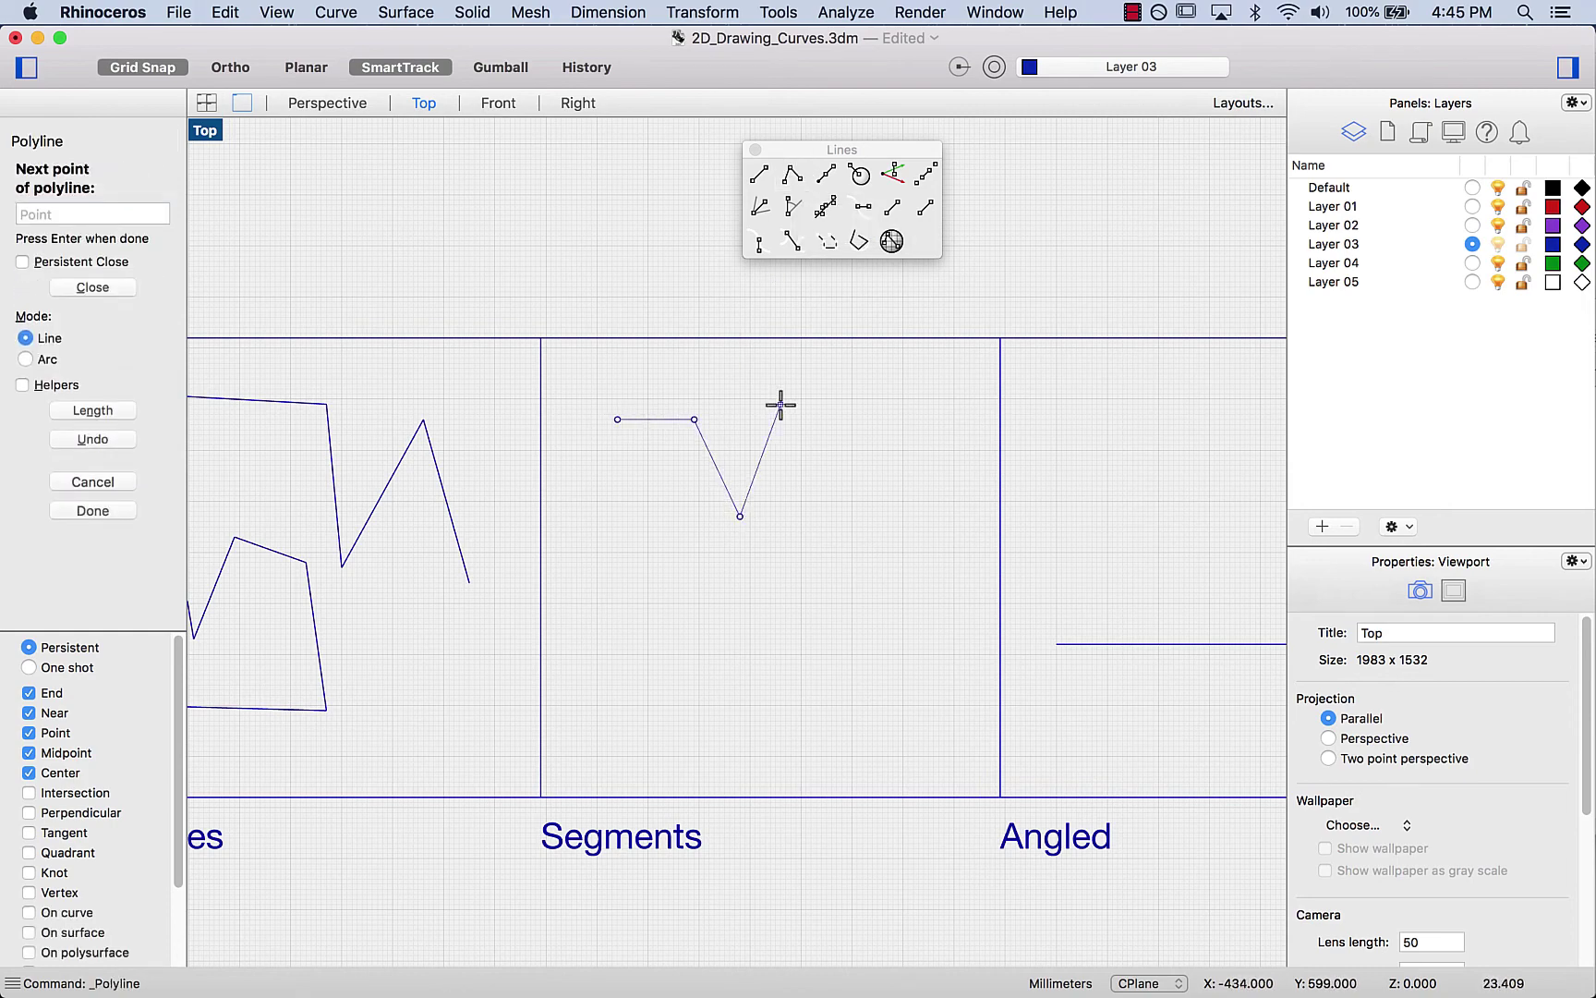
pyautogui.click(785, 379)
pyautogui.click(832, 536)
pyautogui.click(872, 414)
pyautogui.click(903, 526)
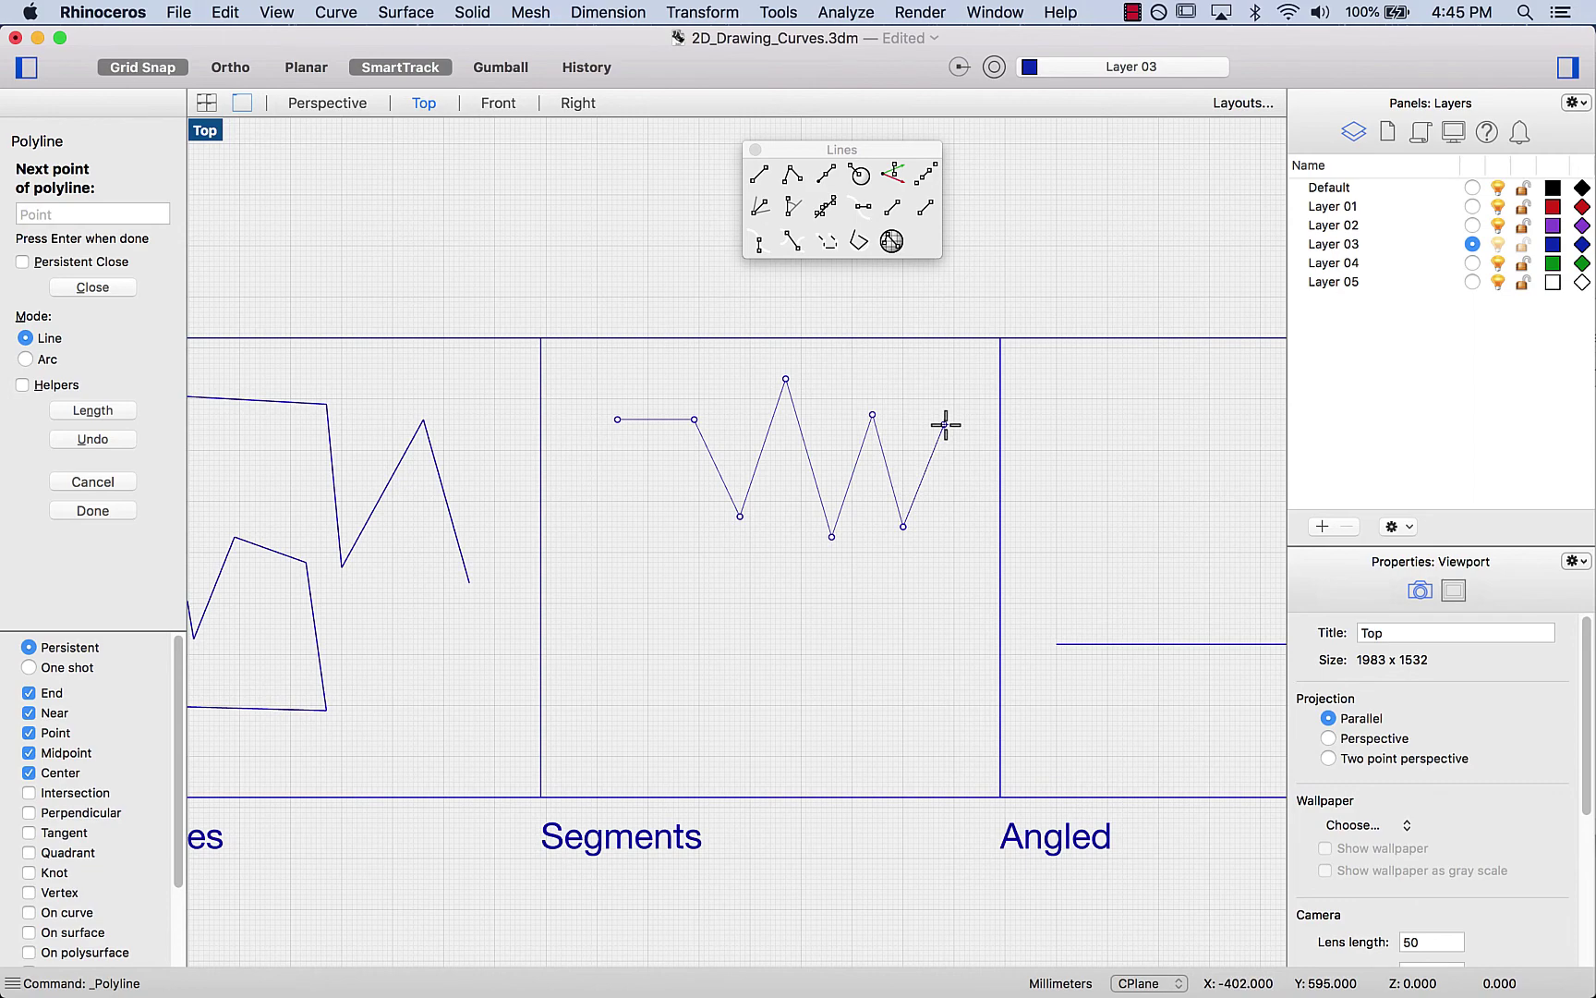
pyautogui.click(944, 425)
pyautogui.press('Return')
pyautogui.click(934, 446)
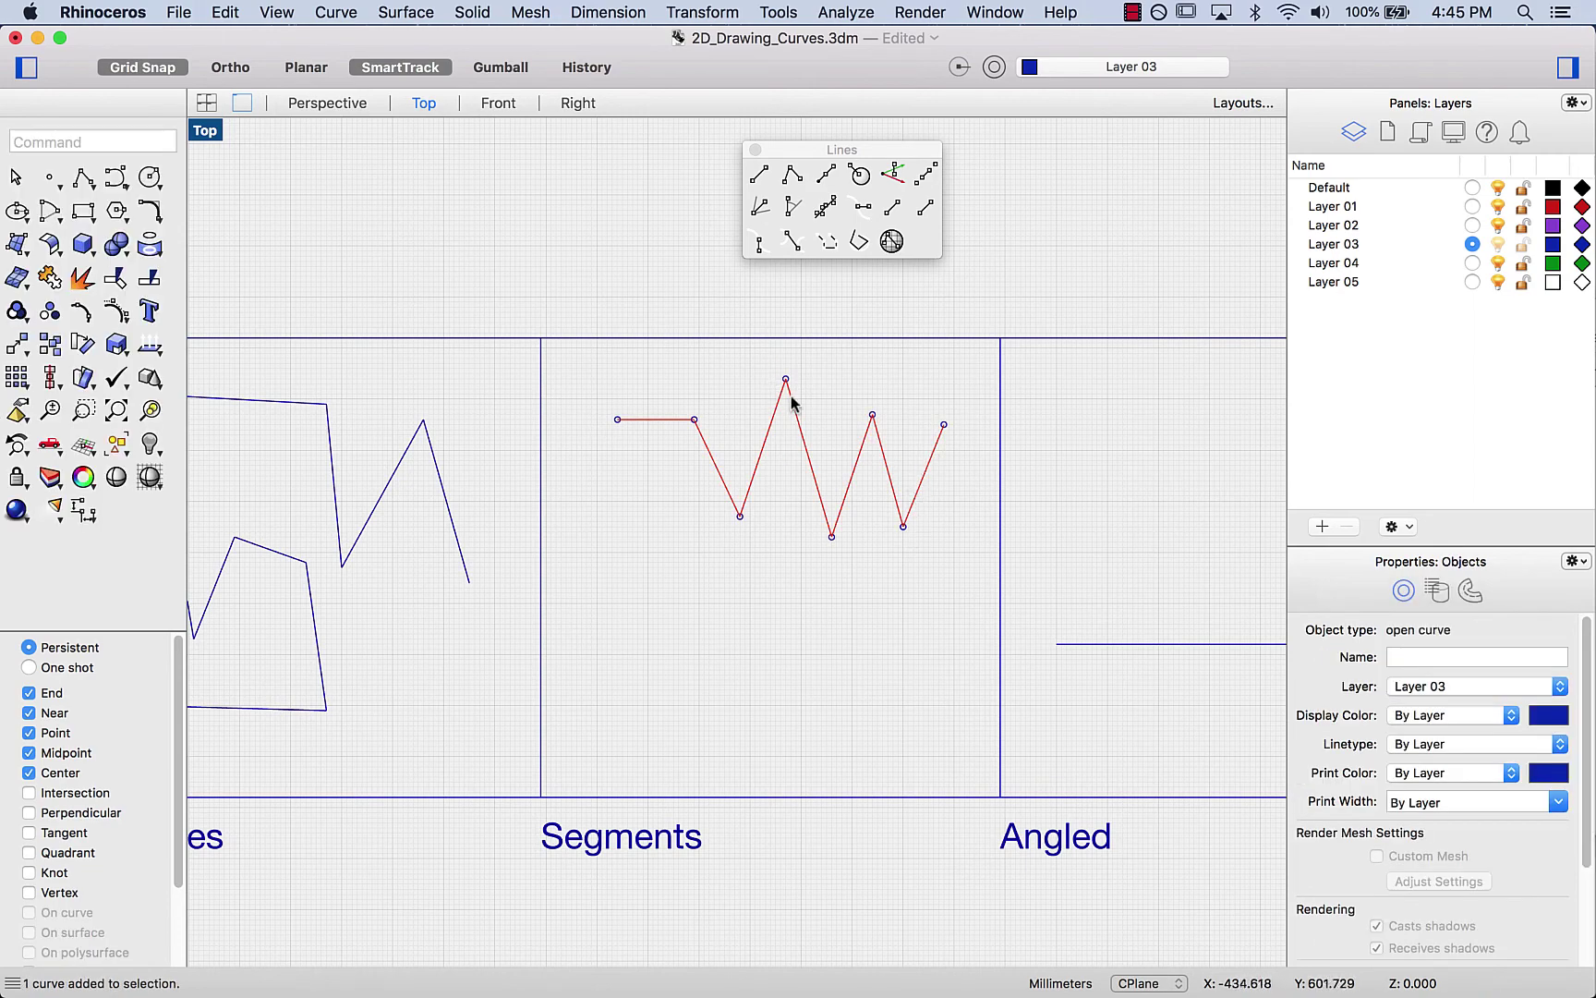
pyautogui.click(833, 388)
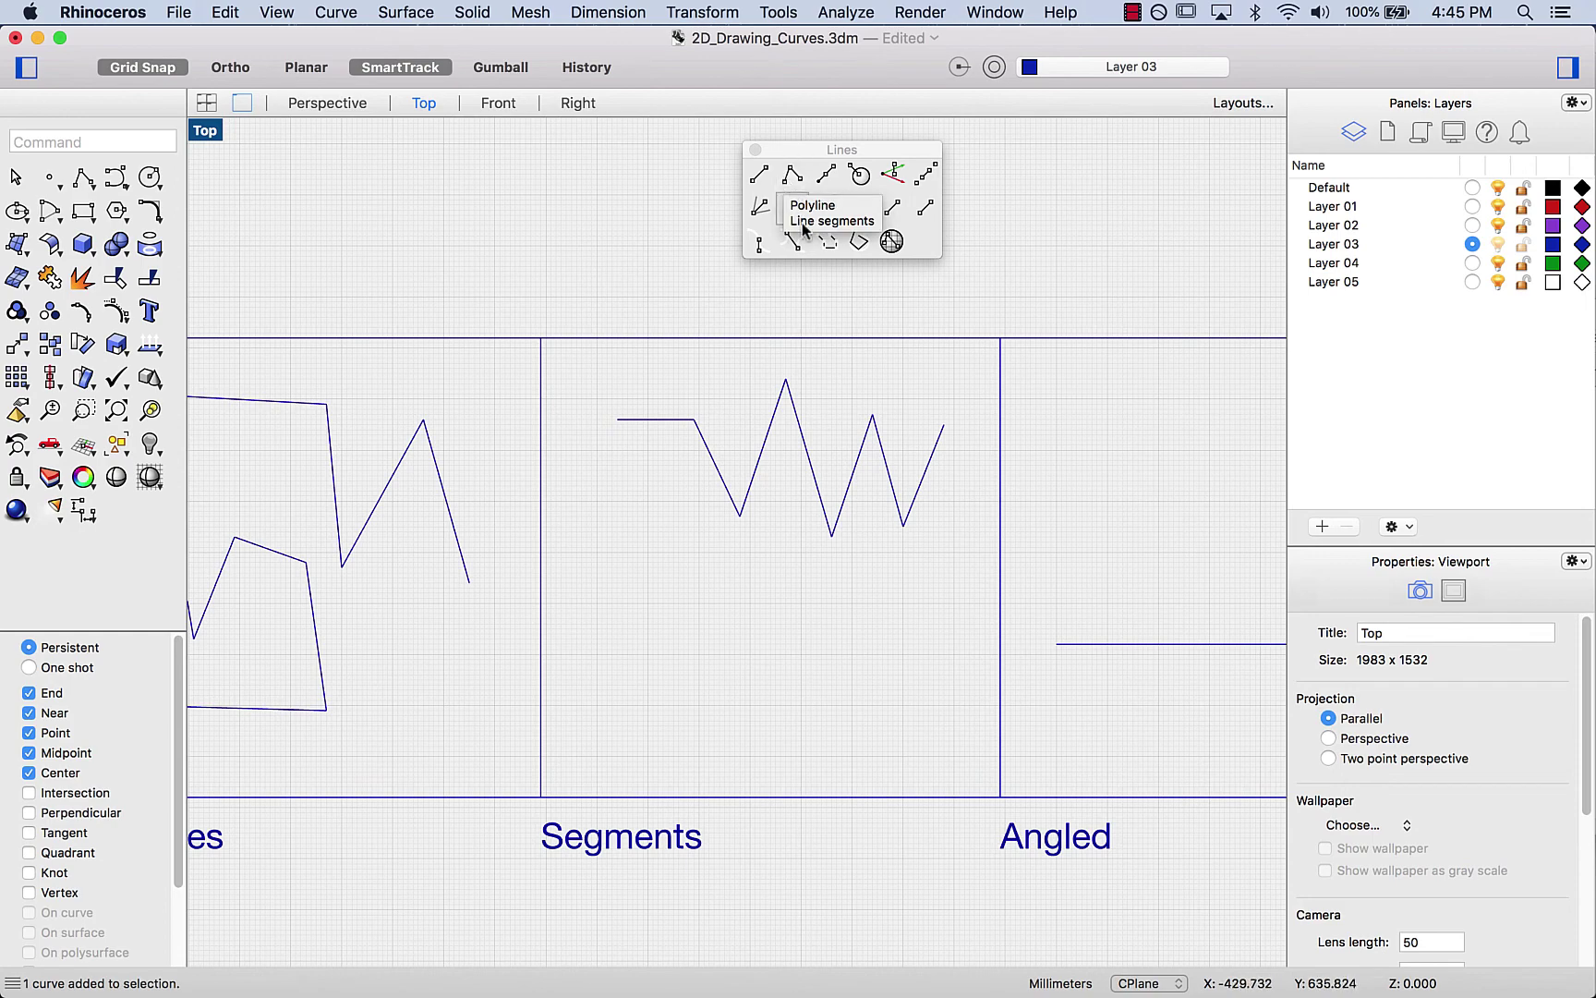
# Step: Draw a similar zigzag of seven separate line segments below the polyline in the Segments box, and check that the segments select individually
pyautogui.rightClick(792, 177)
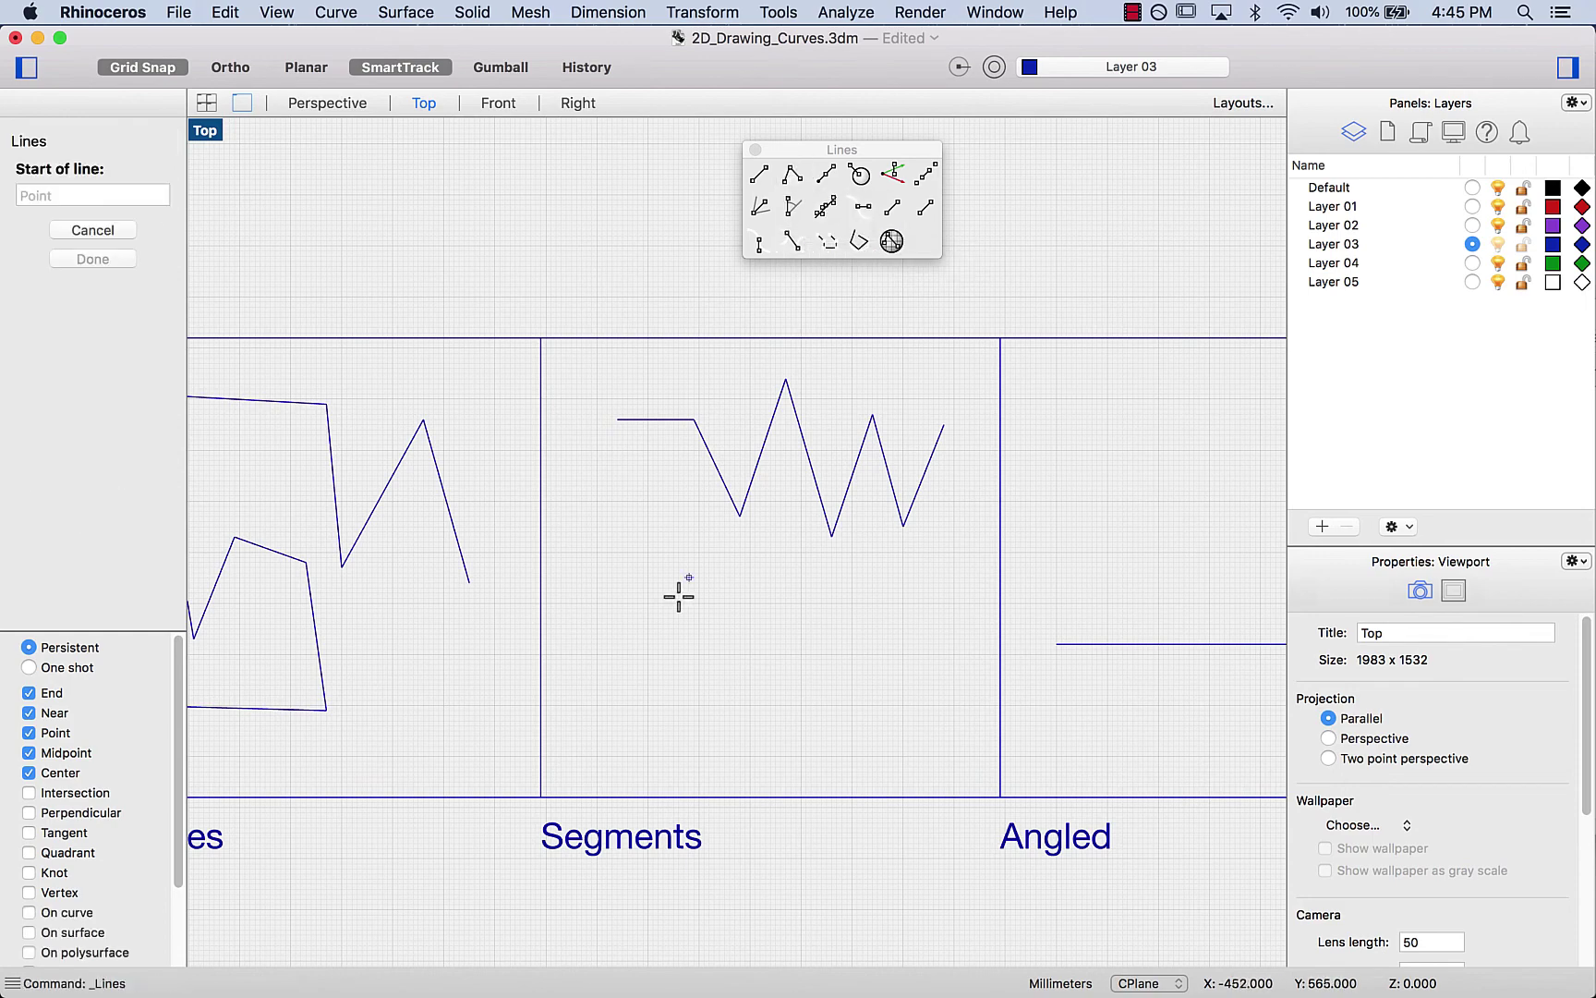
pyautogui.click(613, 588)
pyautogui.click(710, 588)
pyautogui.click(720, 689)
pyautogui.click(766, 567)
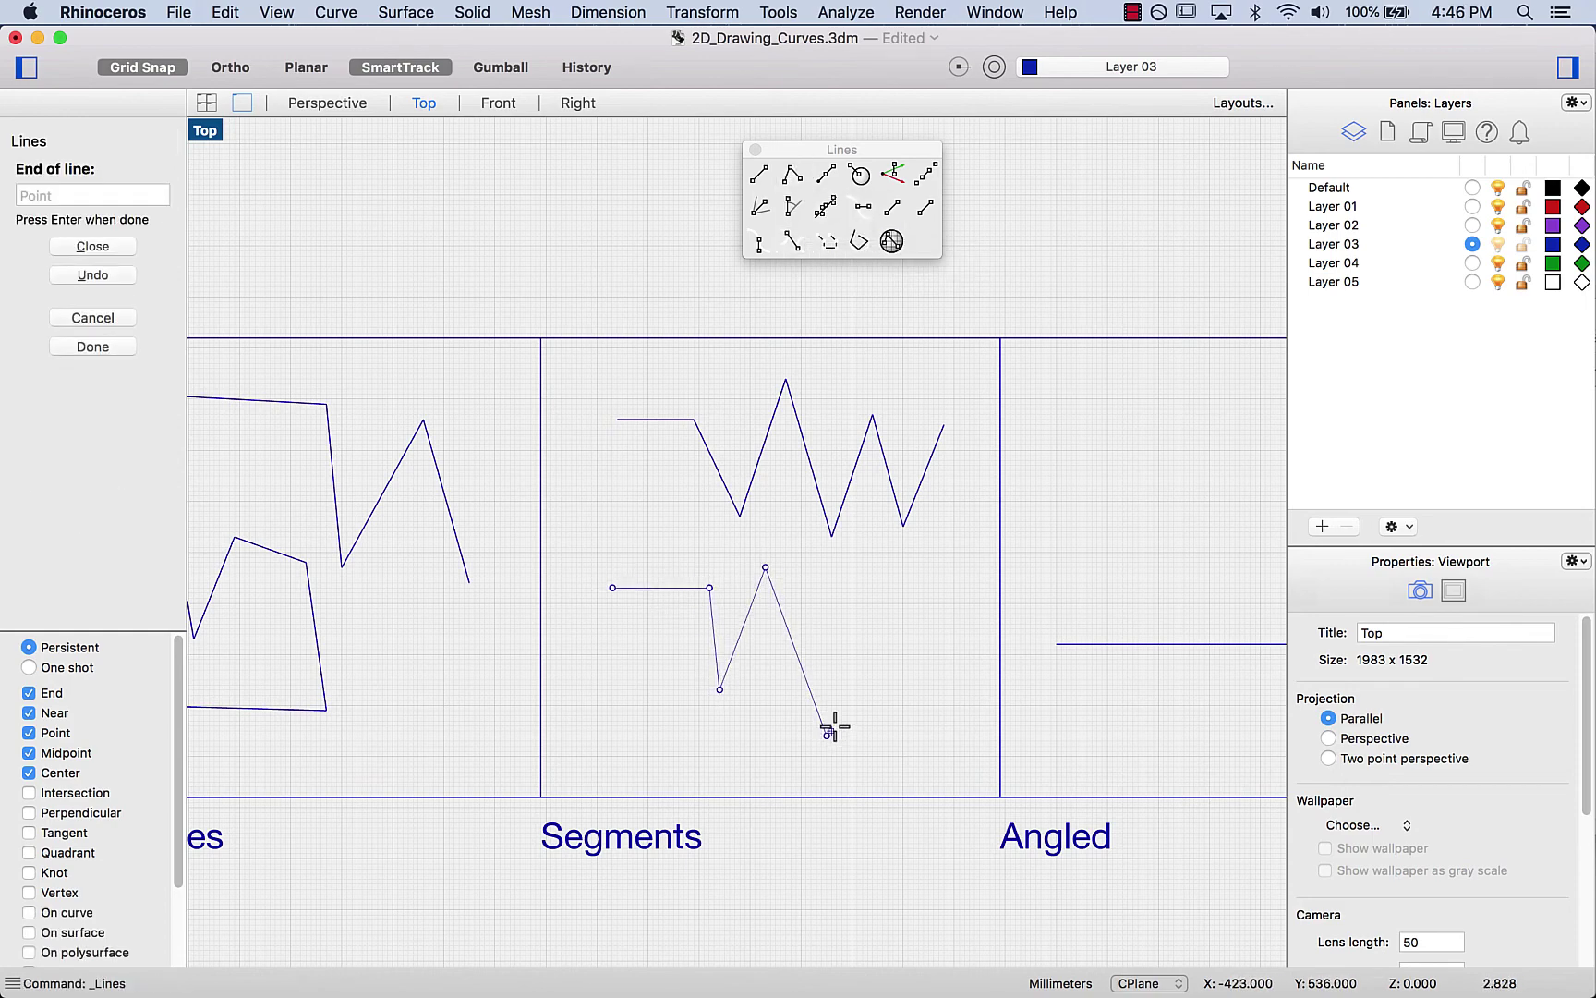
pyautogui.click(827, 735)
pyautogui.click(873, 598)
pyautogui.click(898, 736)
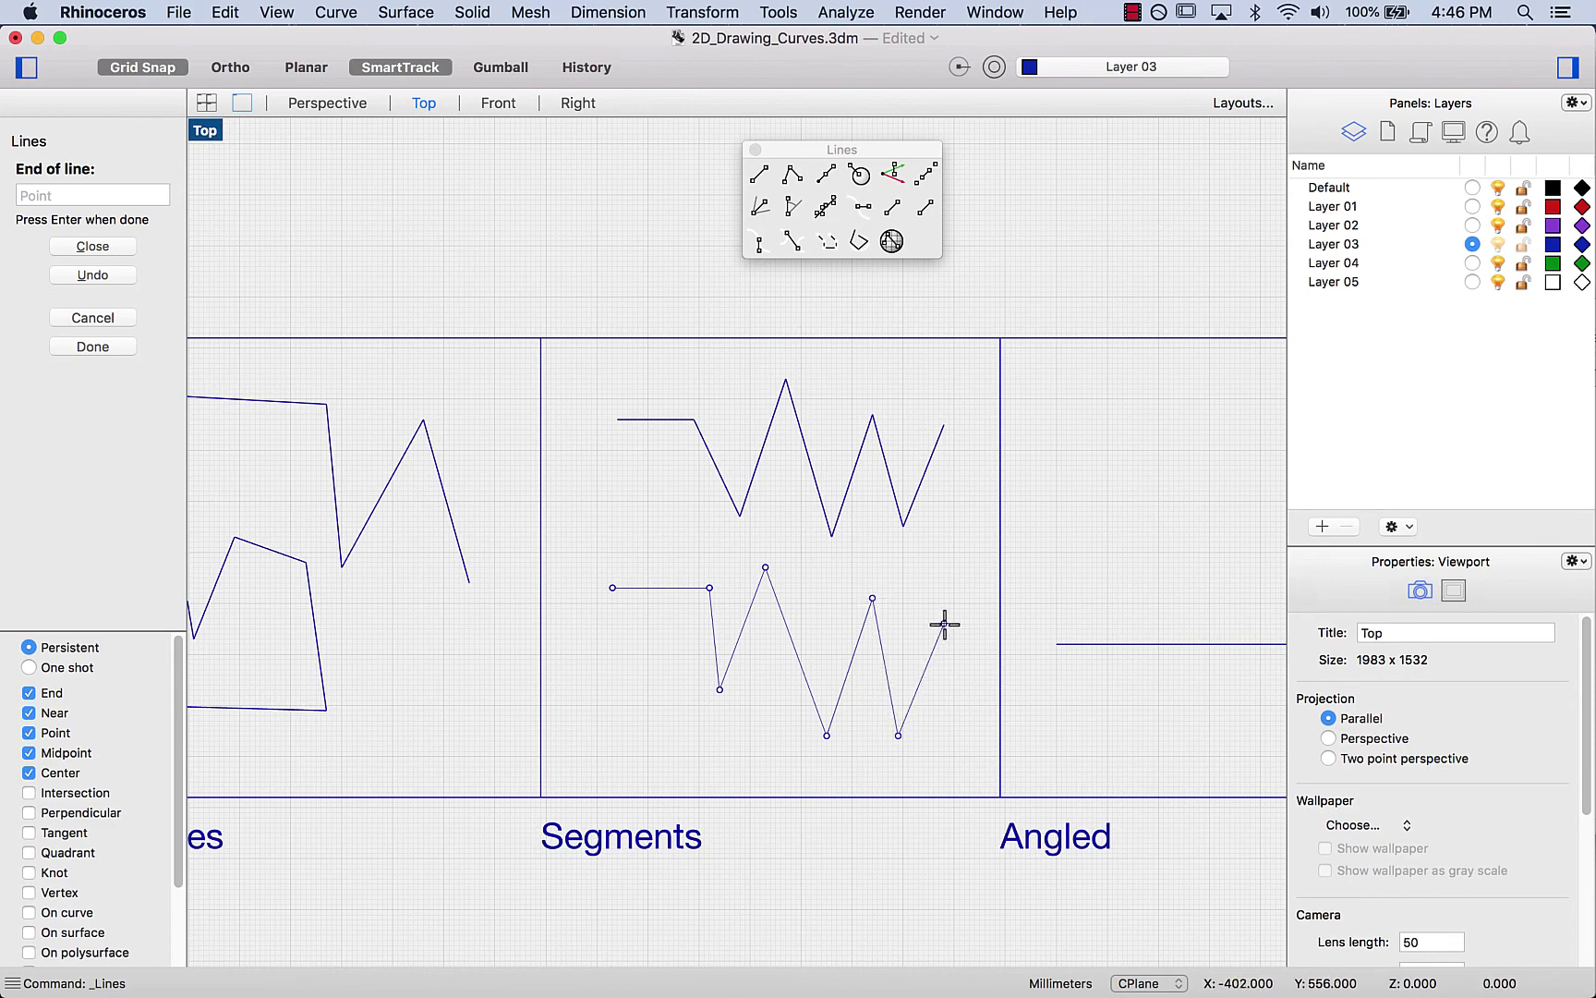
pyautogui.rightClick(943, 629)
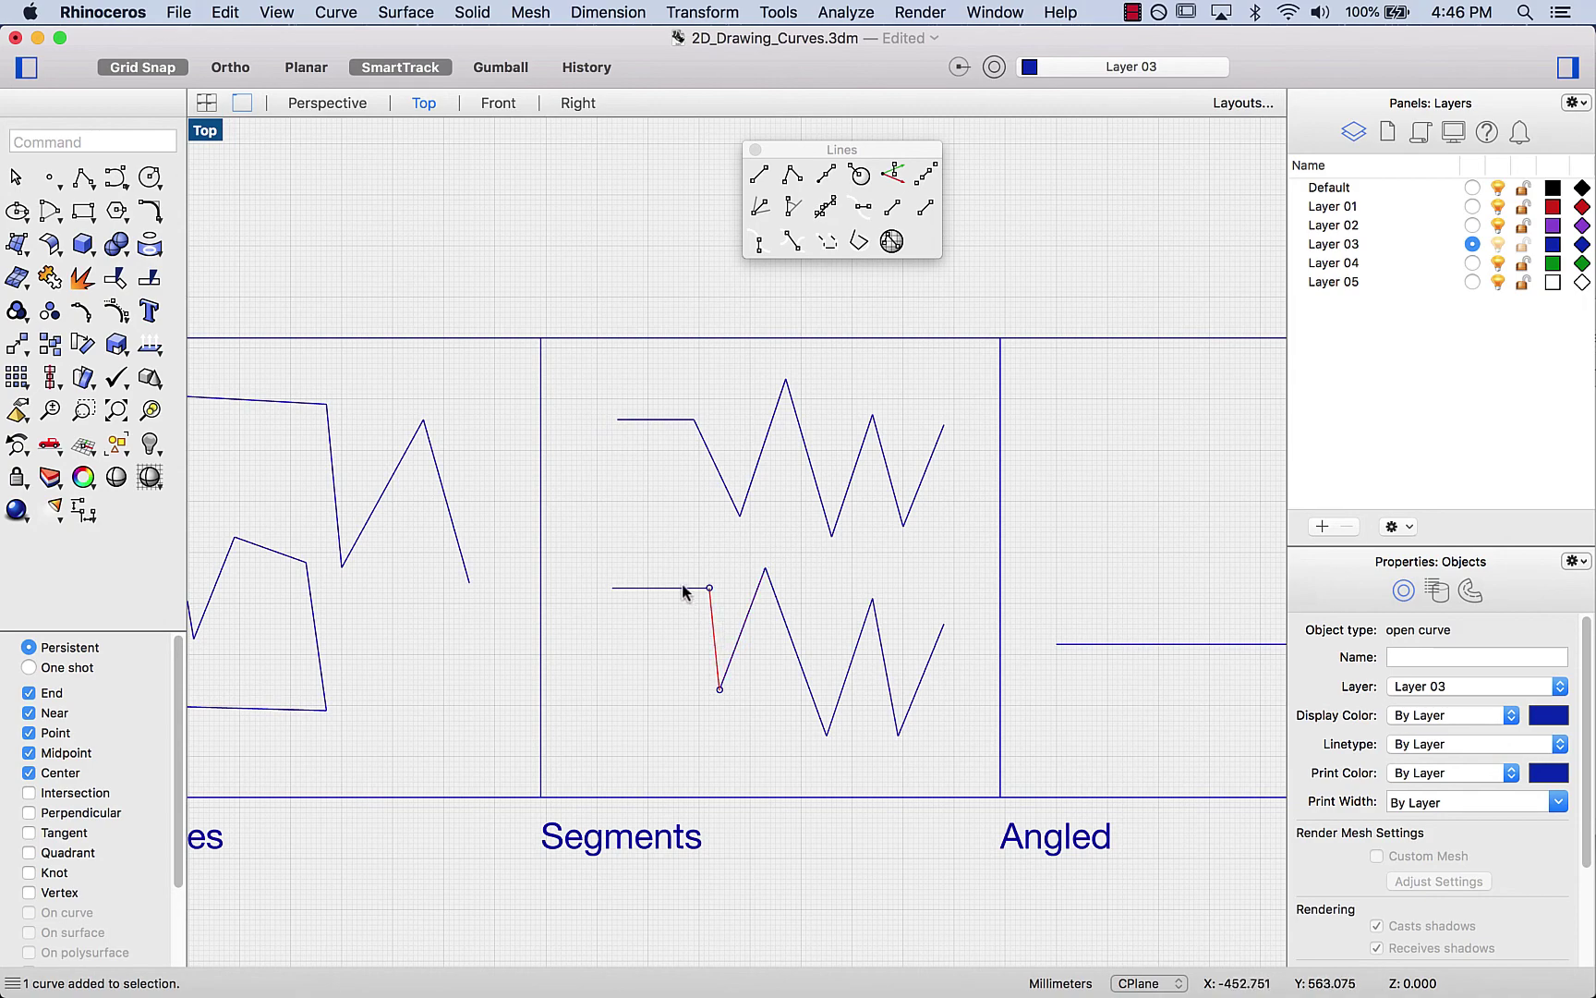
pyautogui.click(640, 527)
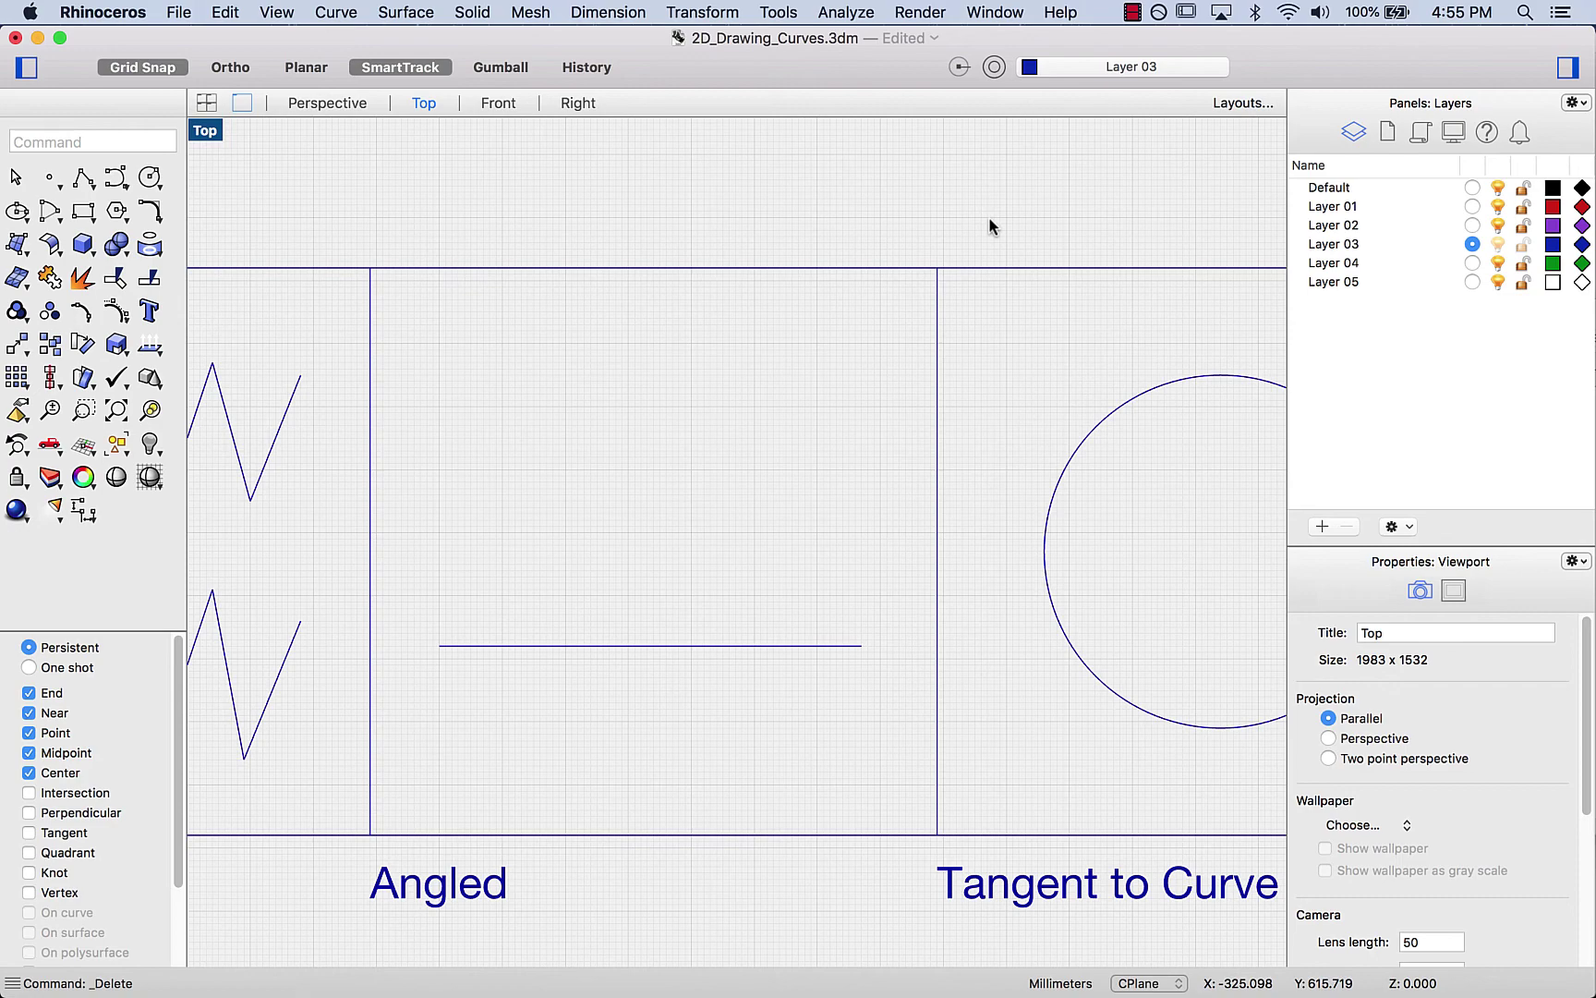
# Step: Draw an Angled line from the left end of the base line in the Angled box, with a pivot angle of 54 degrees
pyautogui.write('Line')
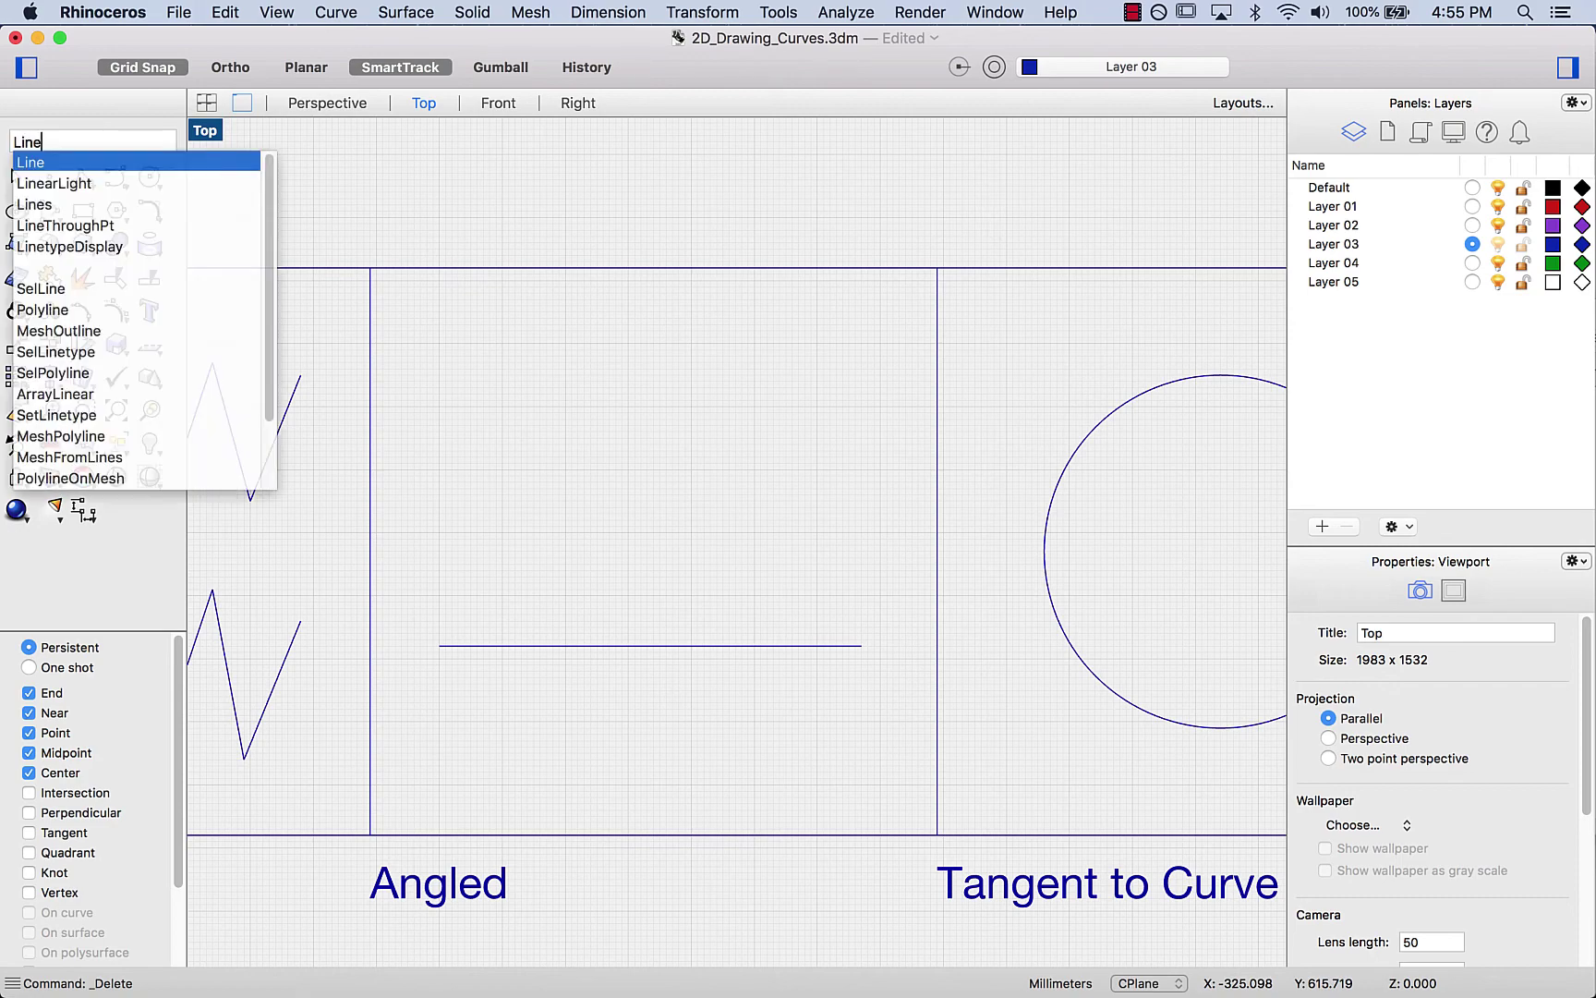
pyautogui.press('Return')
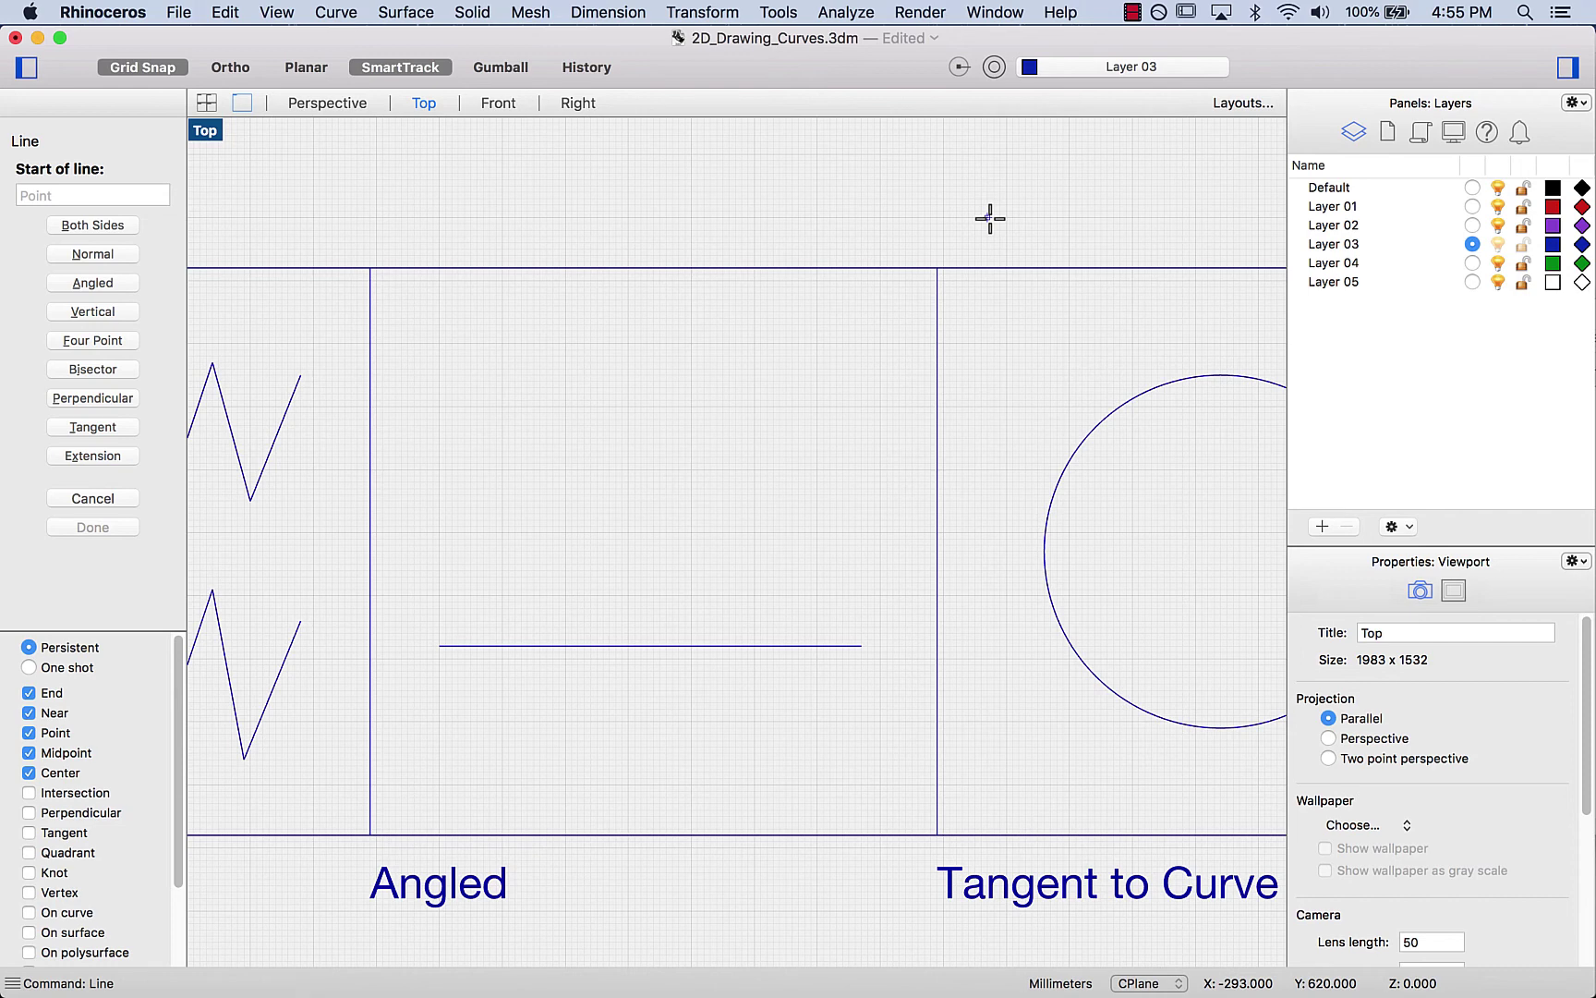
pyautogui.write('a')
pyautogui.press('Return')
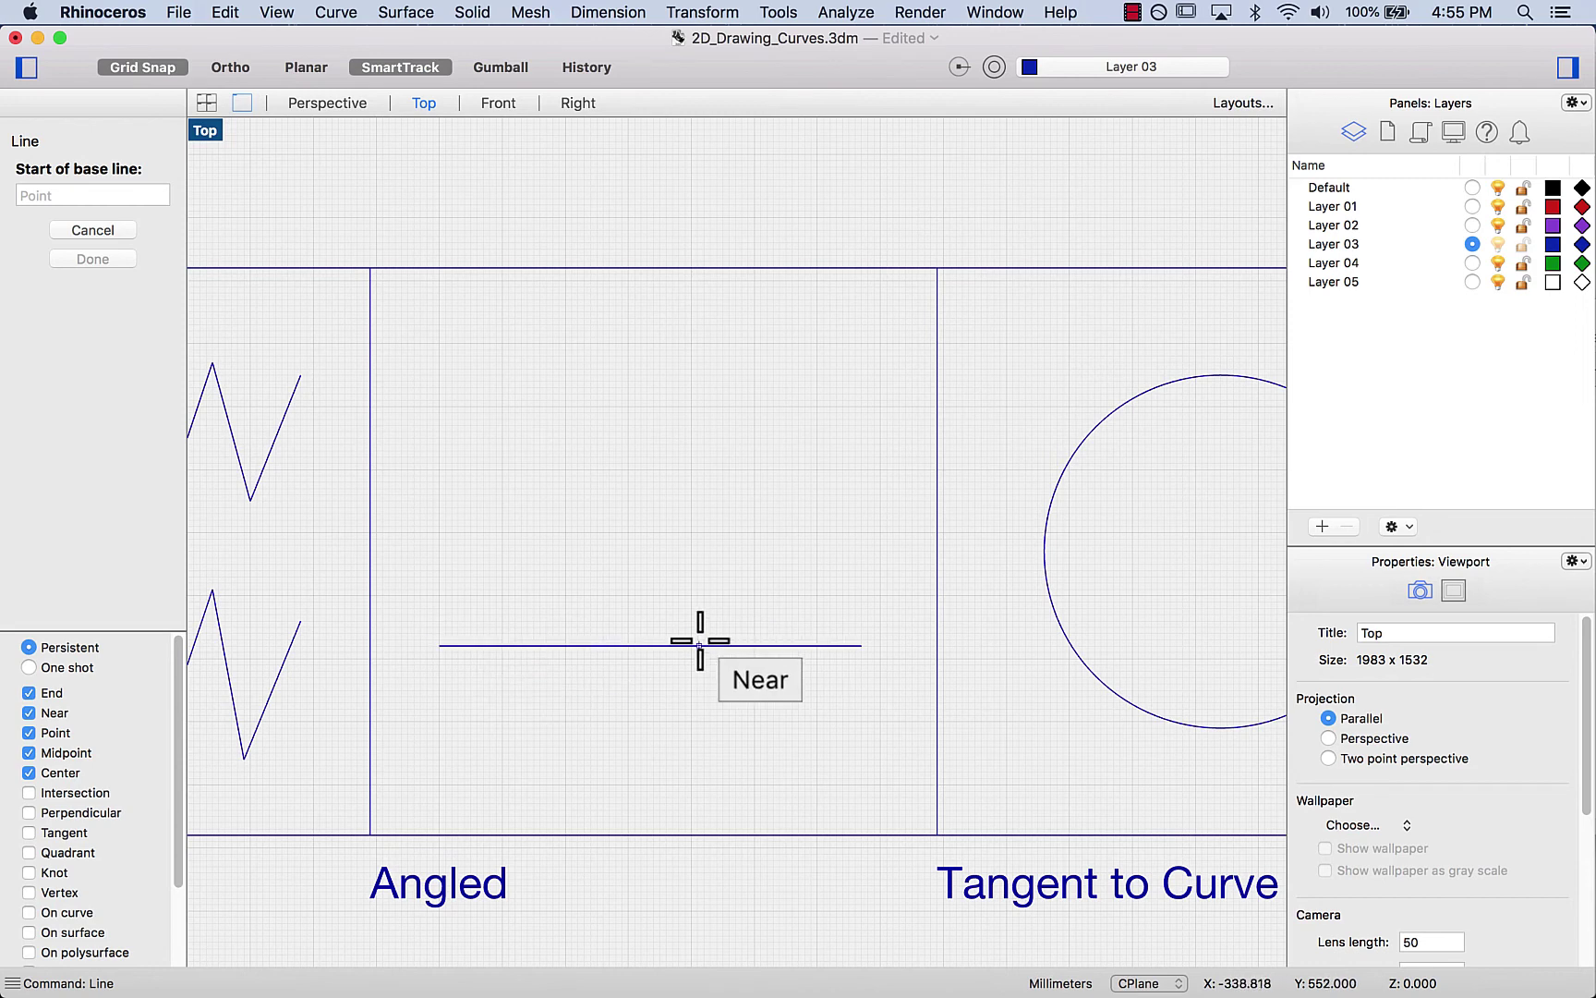
pyautogui.click(439, 647)
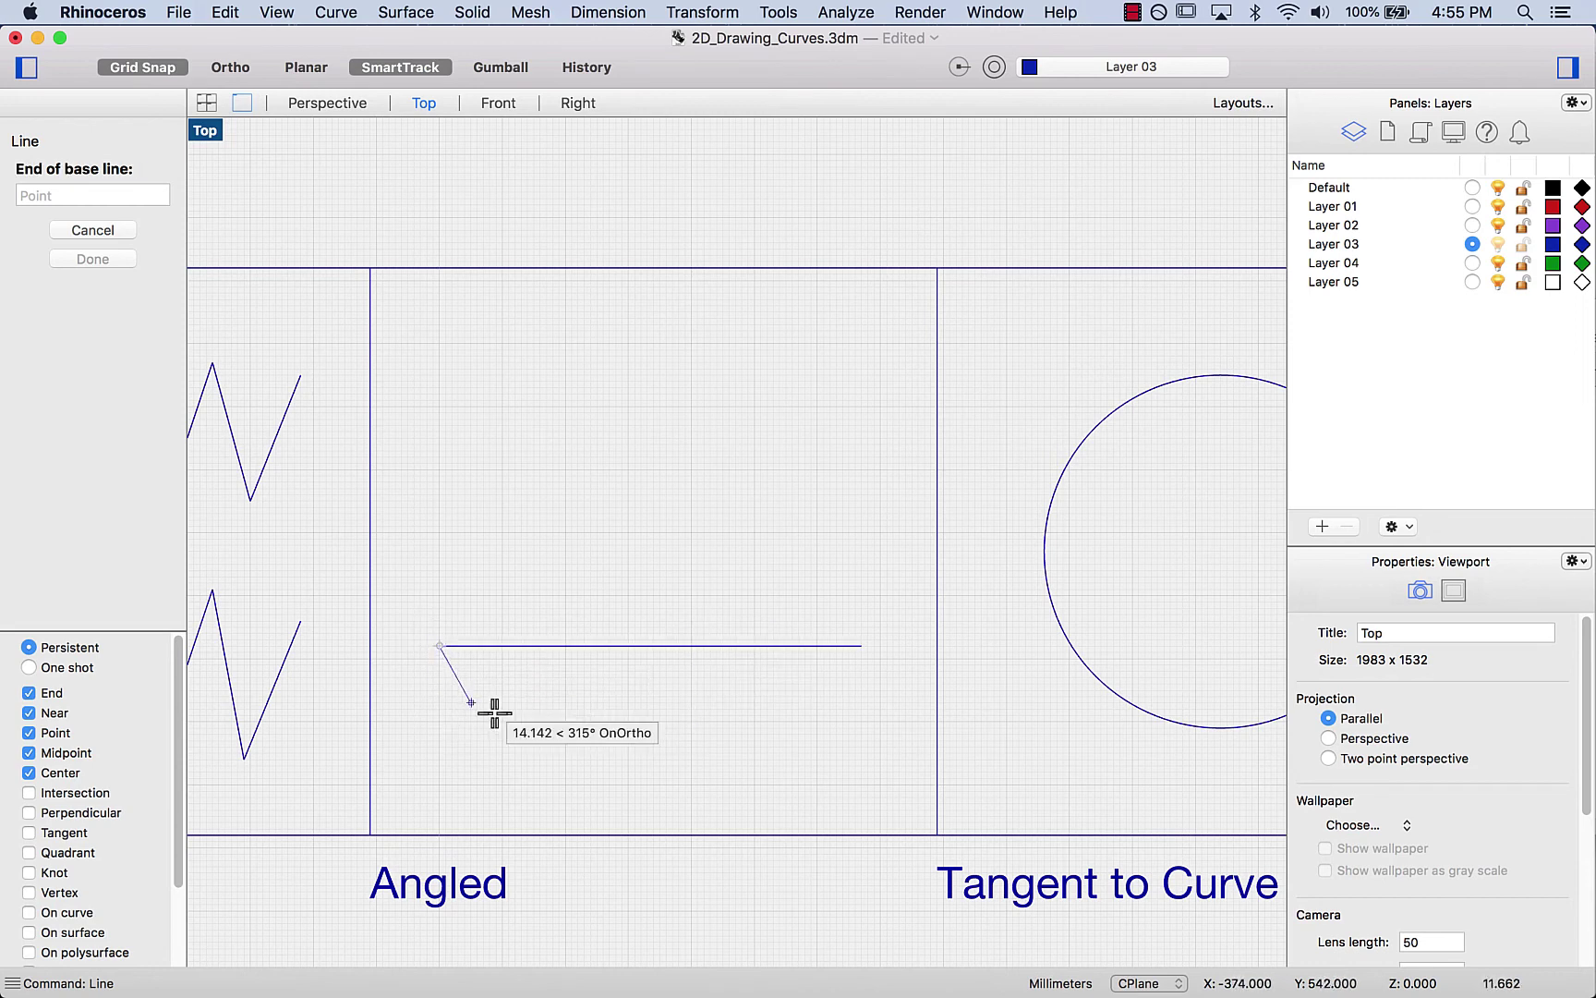
pyautogui.click(866, 648)
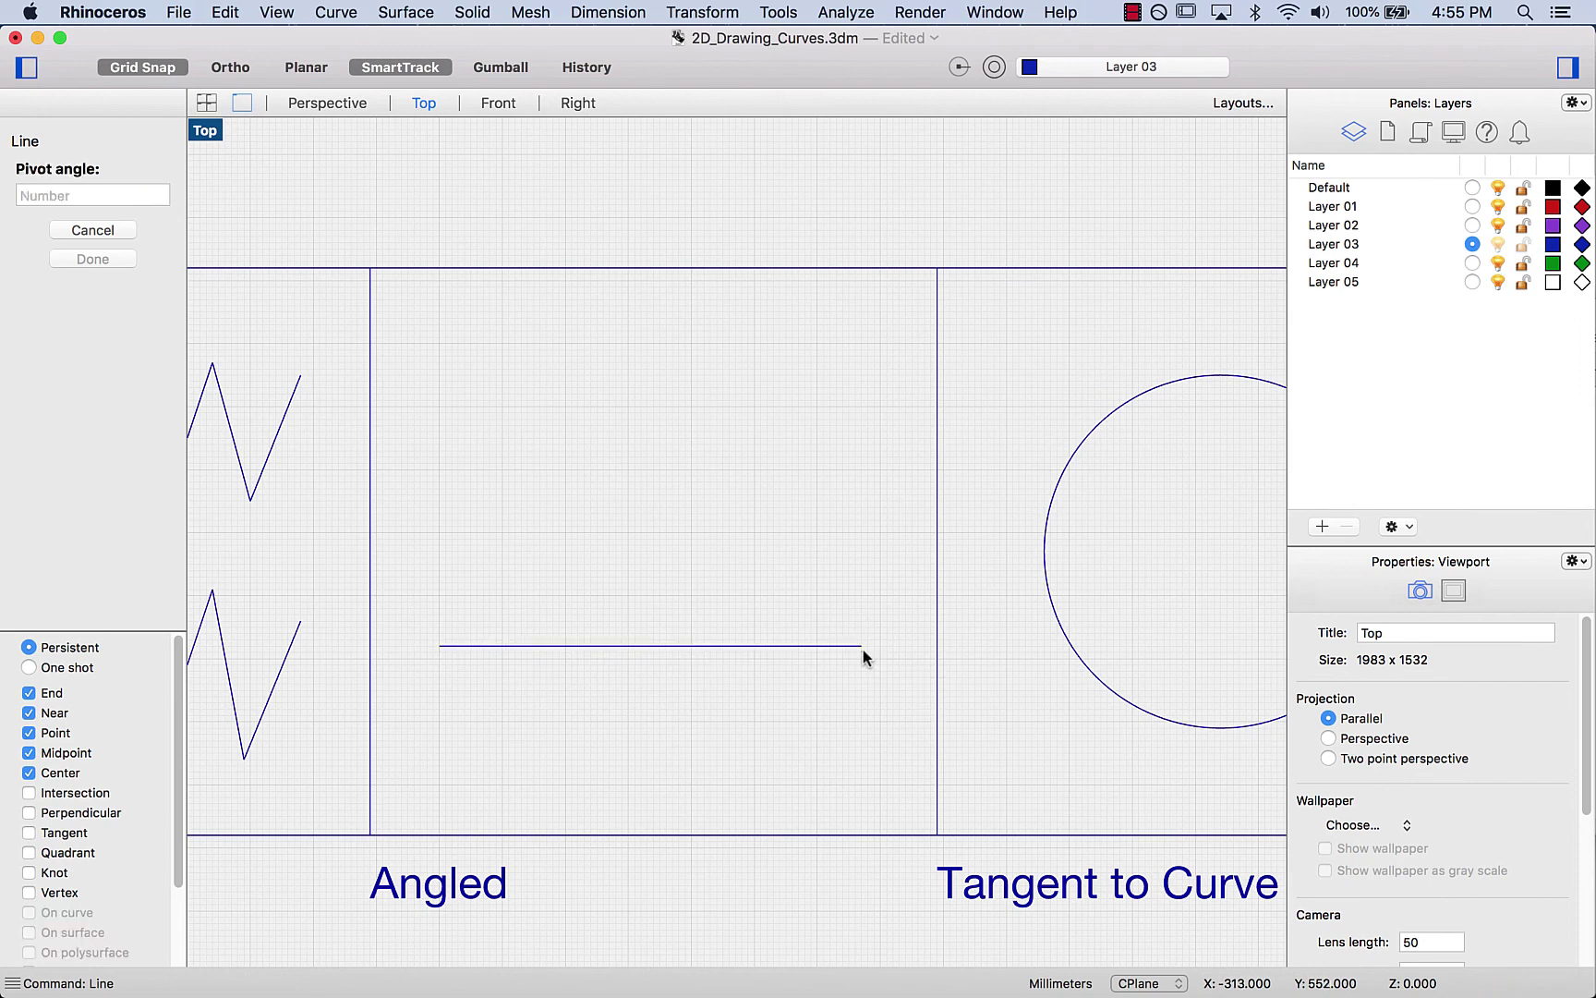
pyautogui.click(123, 195)
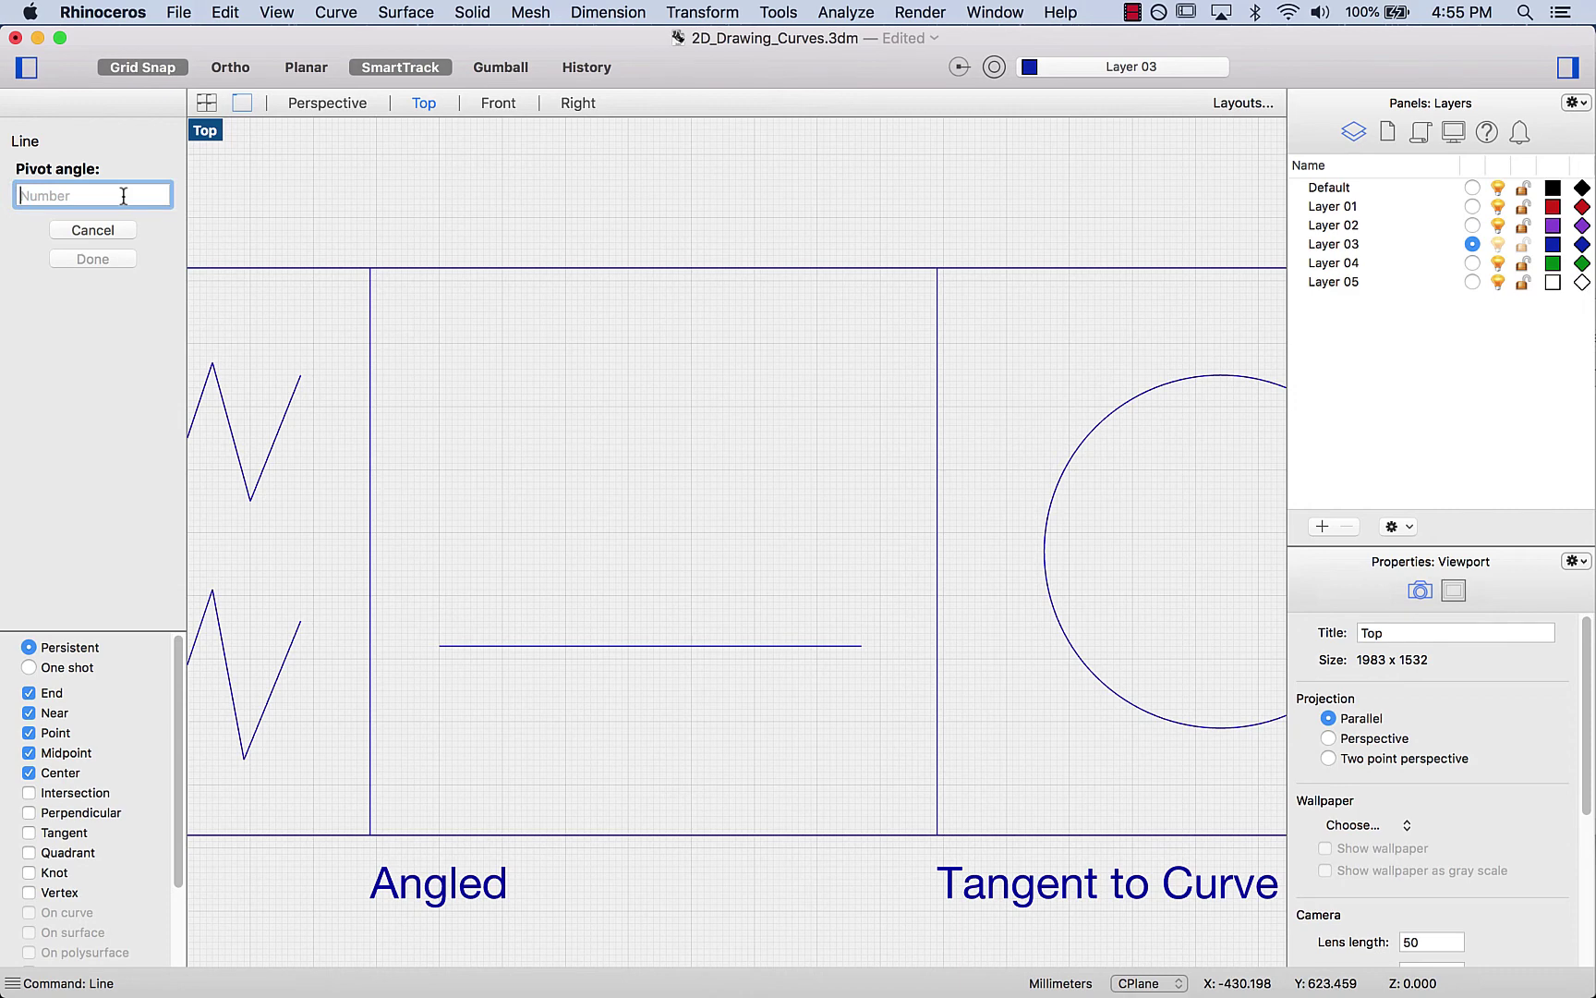
pyautogui.write('54')
pyautogui.press('Return')
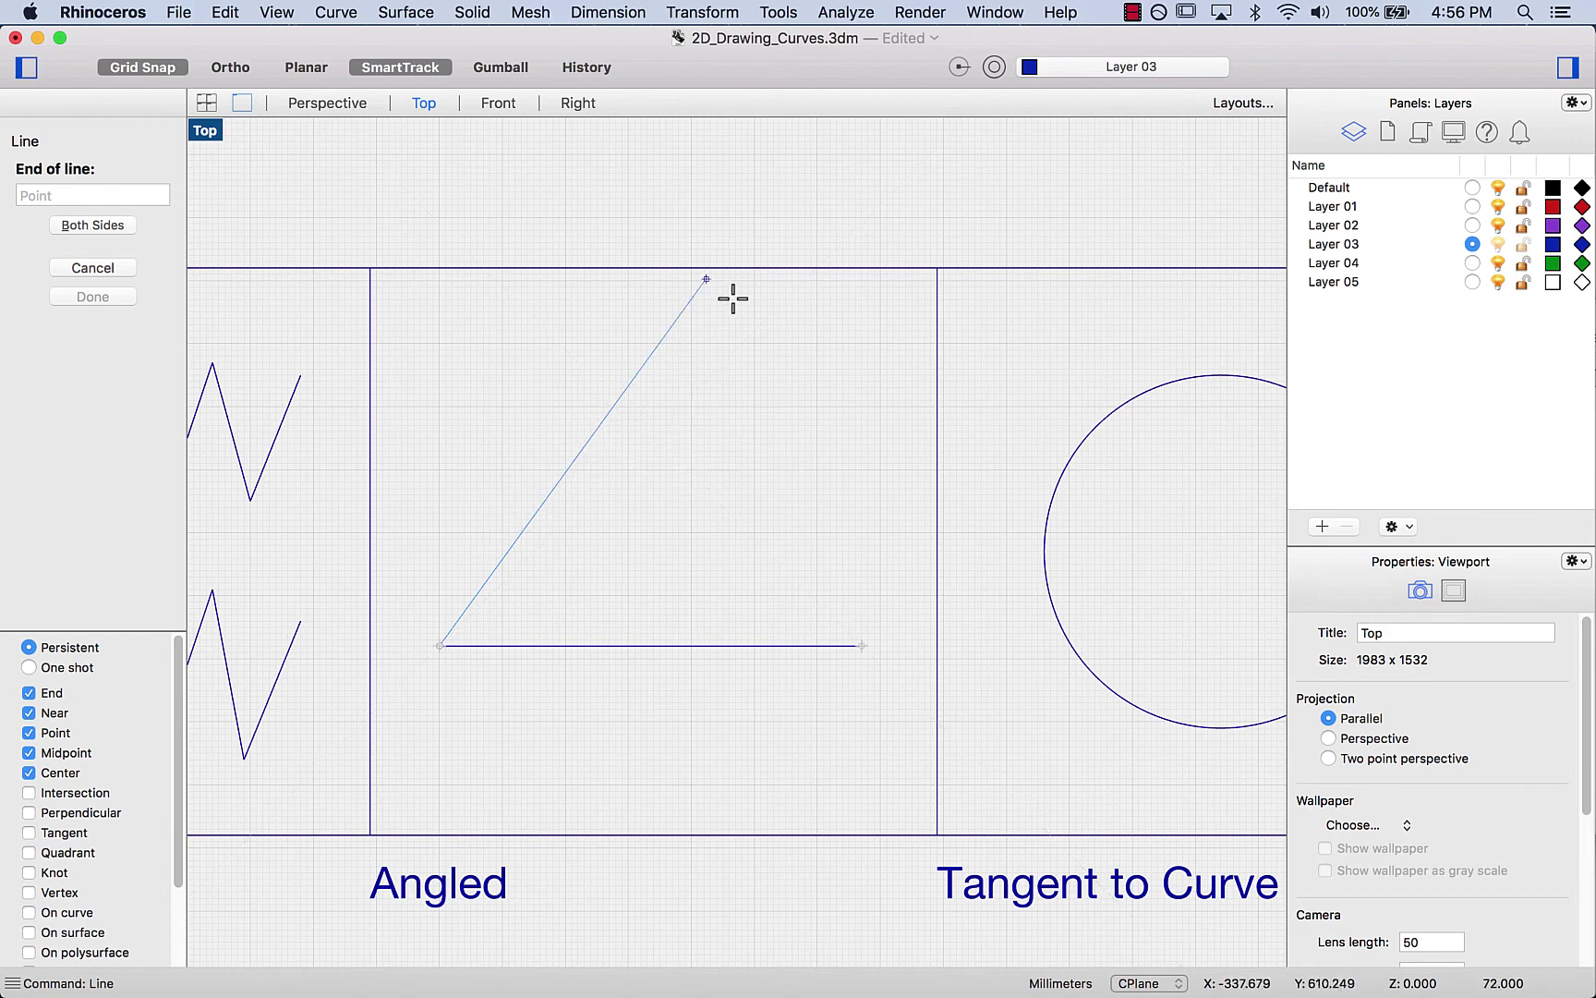
pyautogui.click(632, 381)
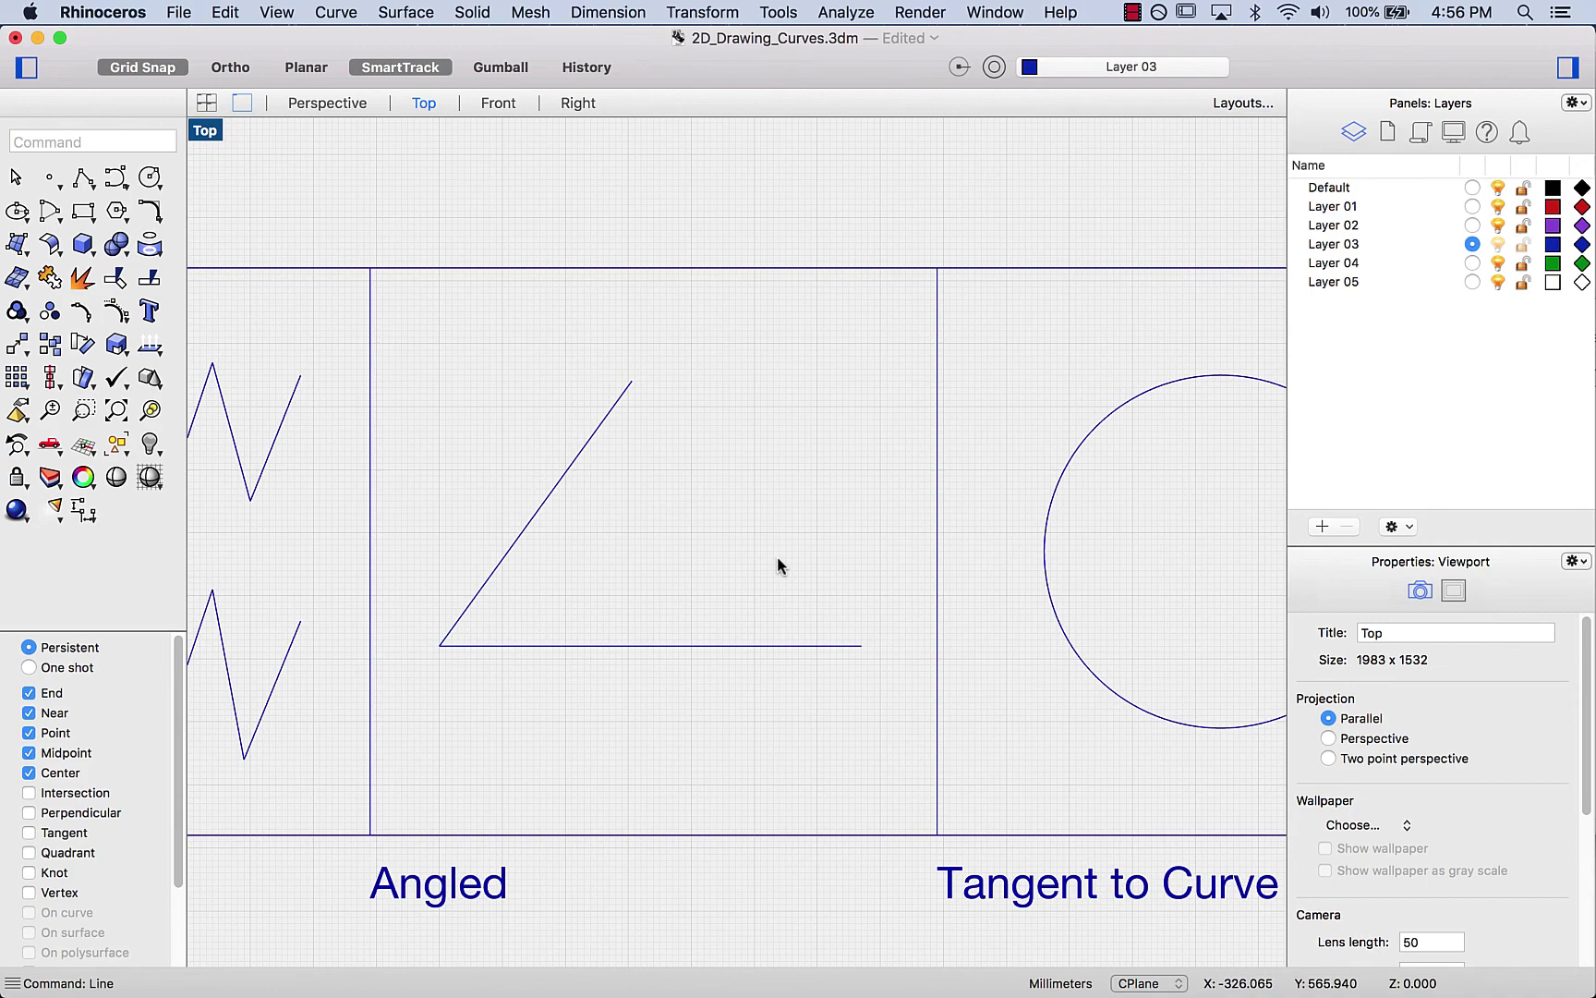
# Step: Add an angle dimension between the base line and the sloping line in the Angled box, close to their shared corner, and inspect it
pyautogui.write('DimAngle')
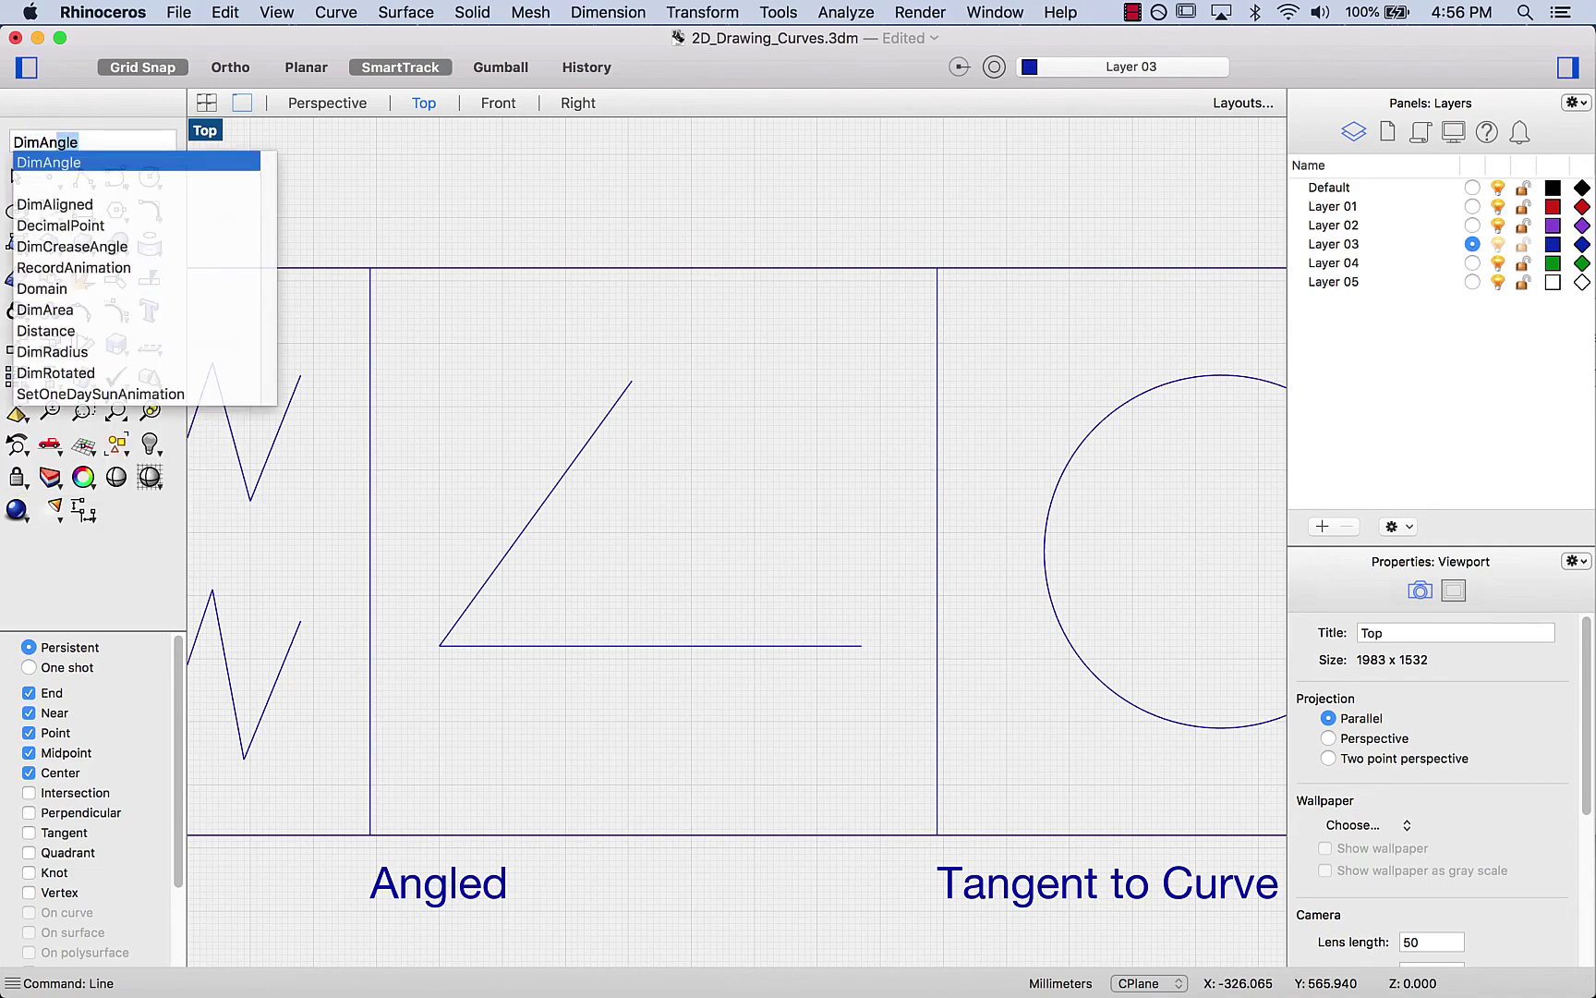
pyautogui.press('Return')
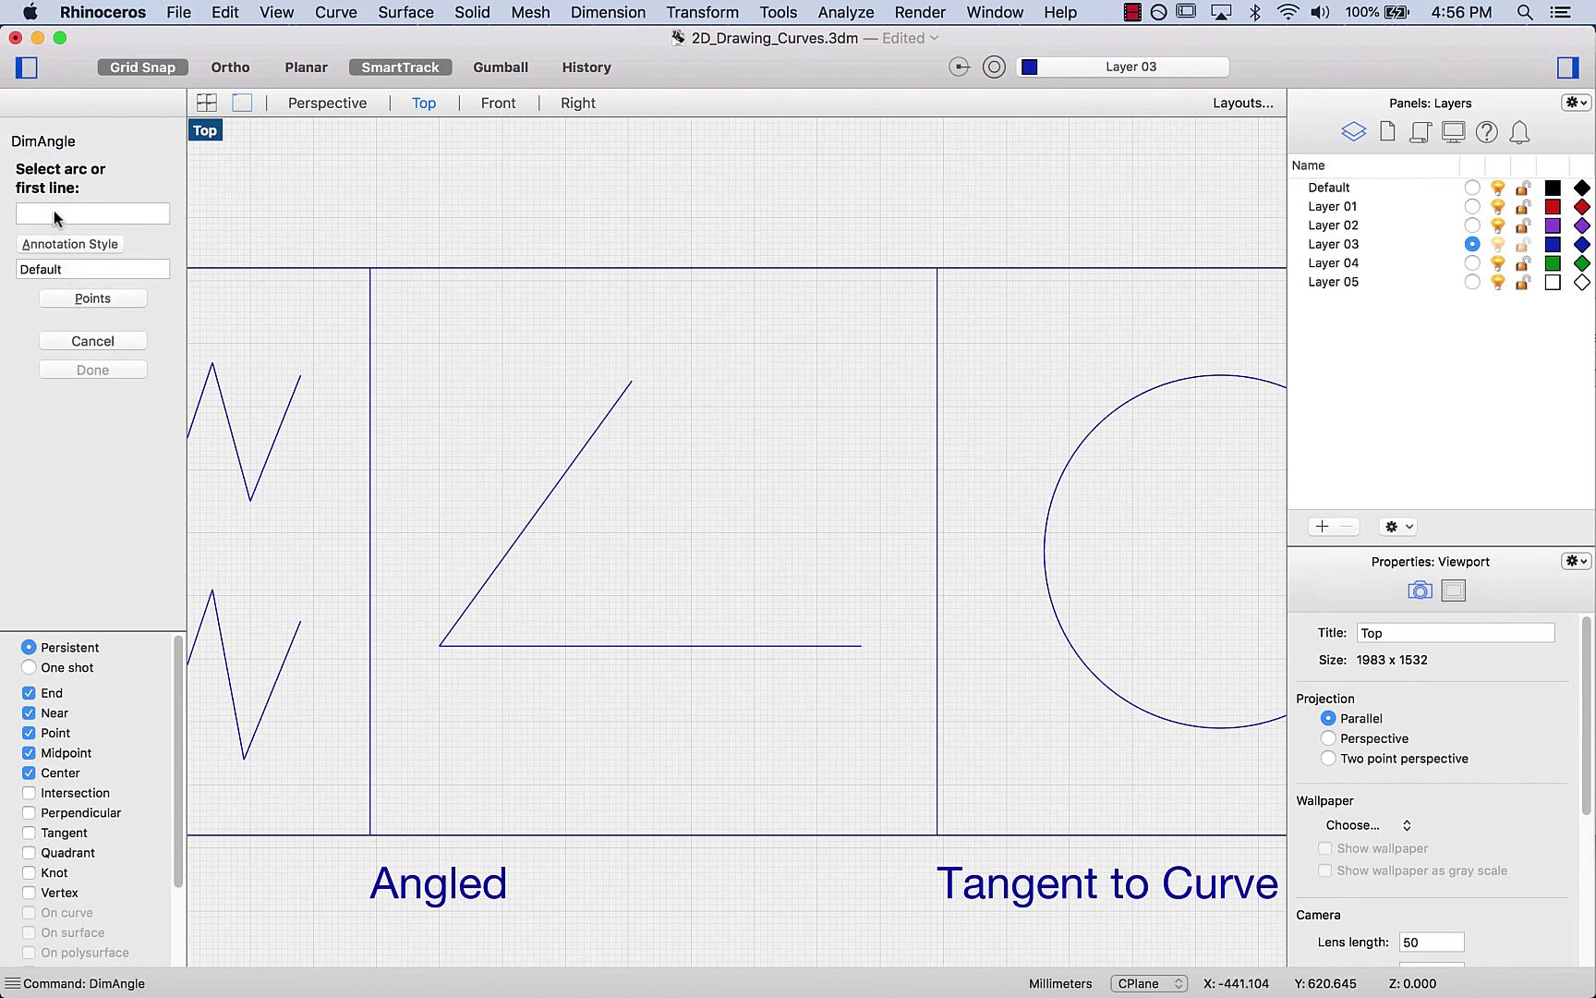
pyautogui.click(518, 646)
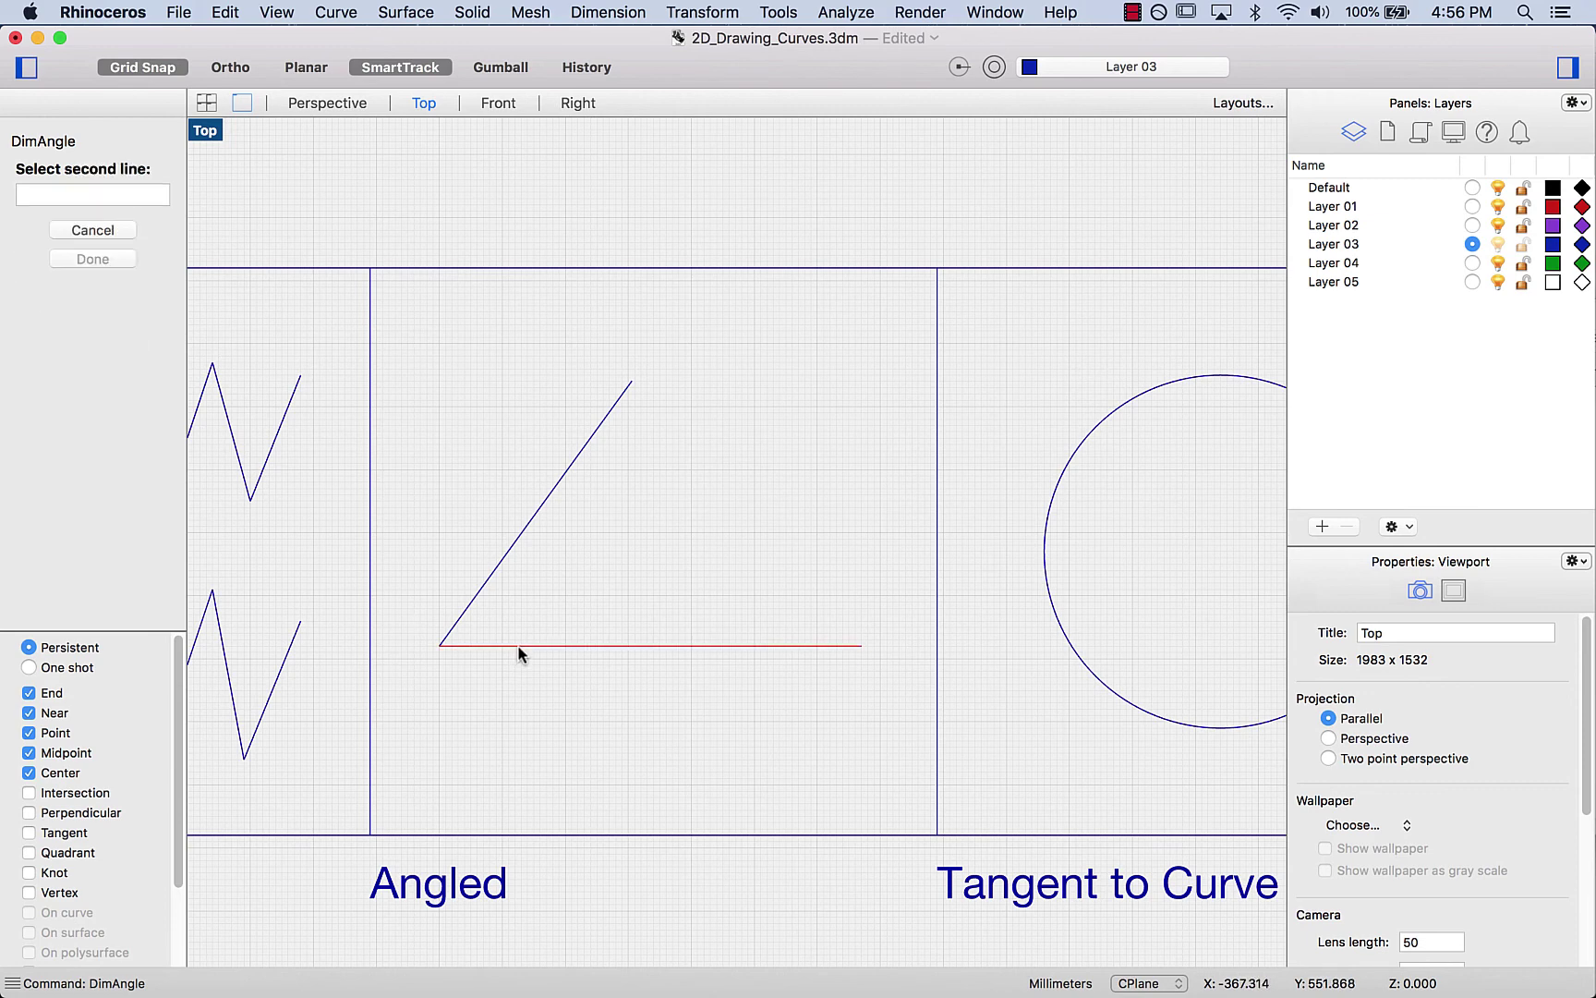
pyautogui.click(507, 558)
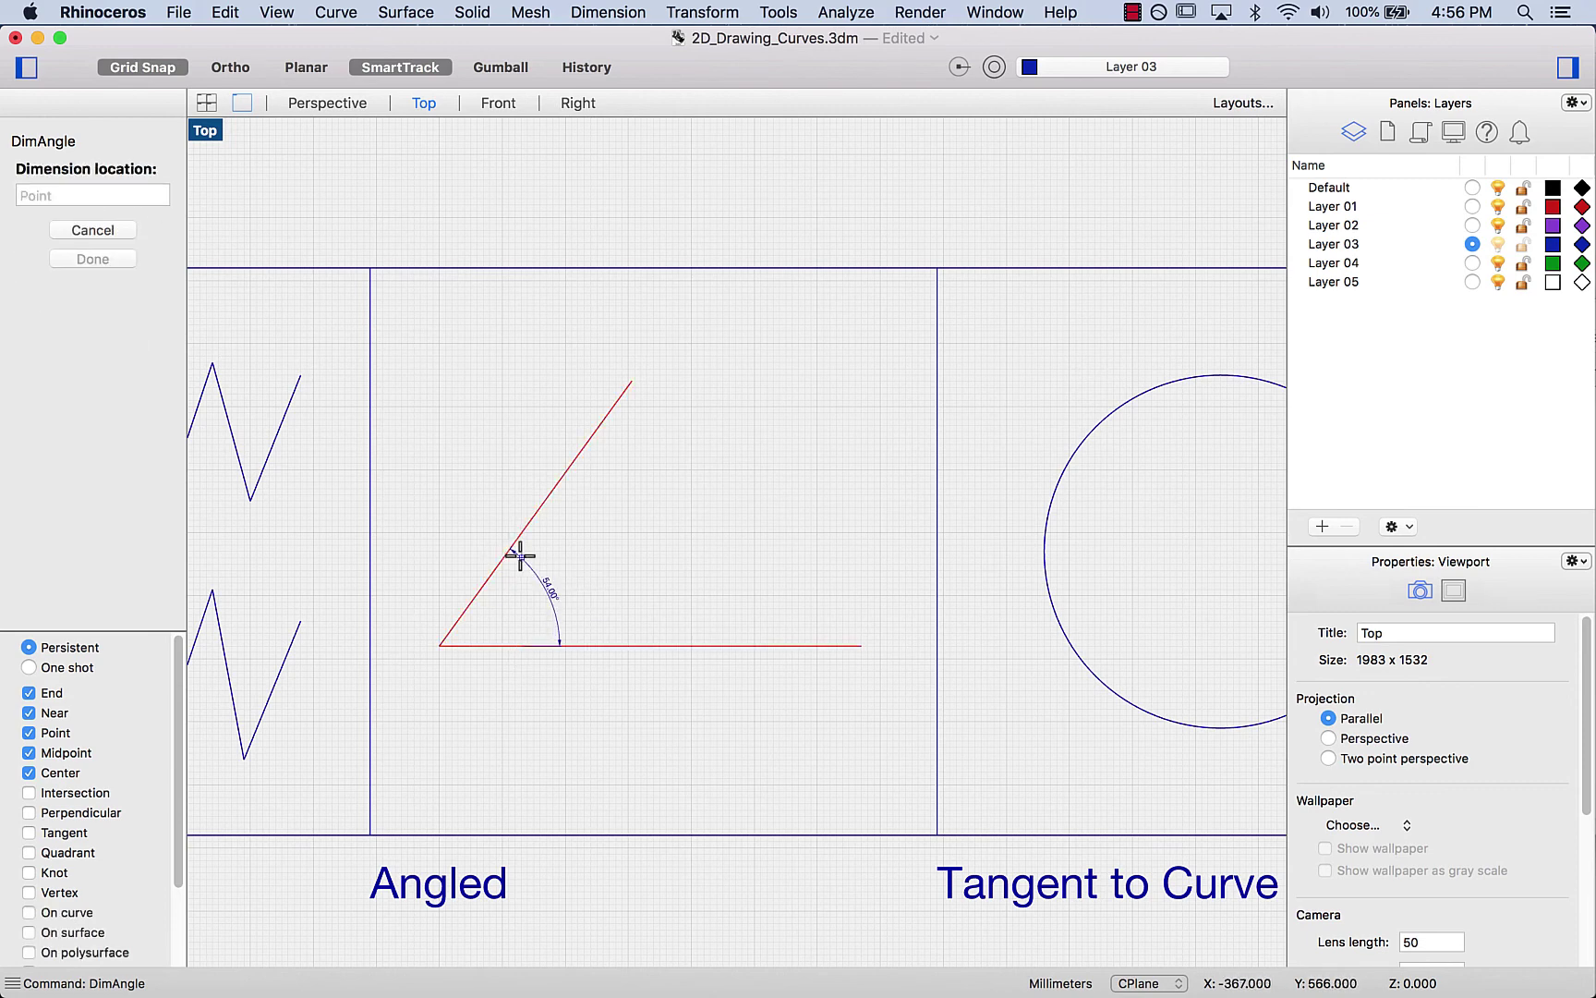
pyautogui.click(519, 555)
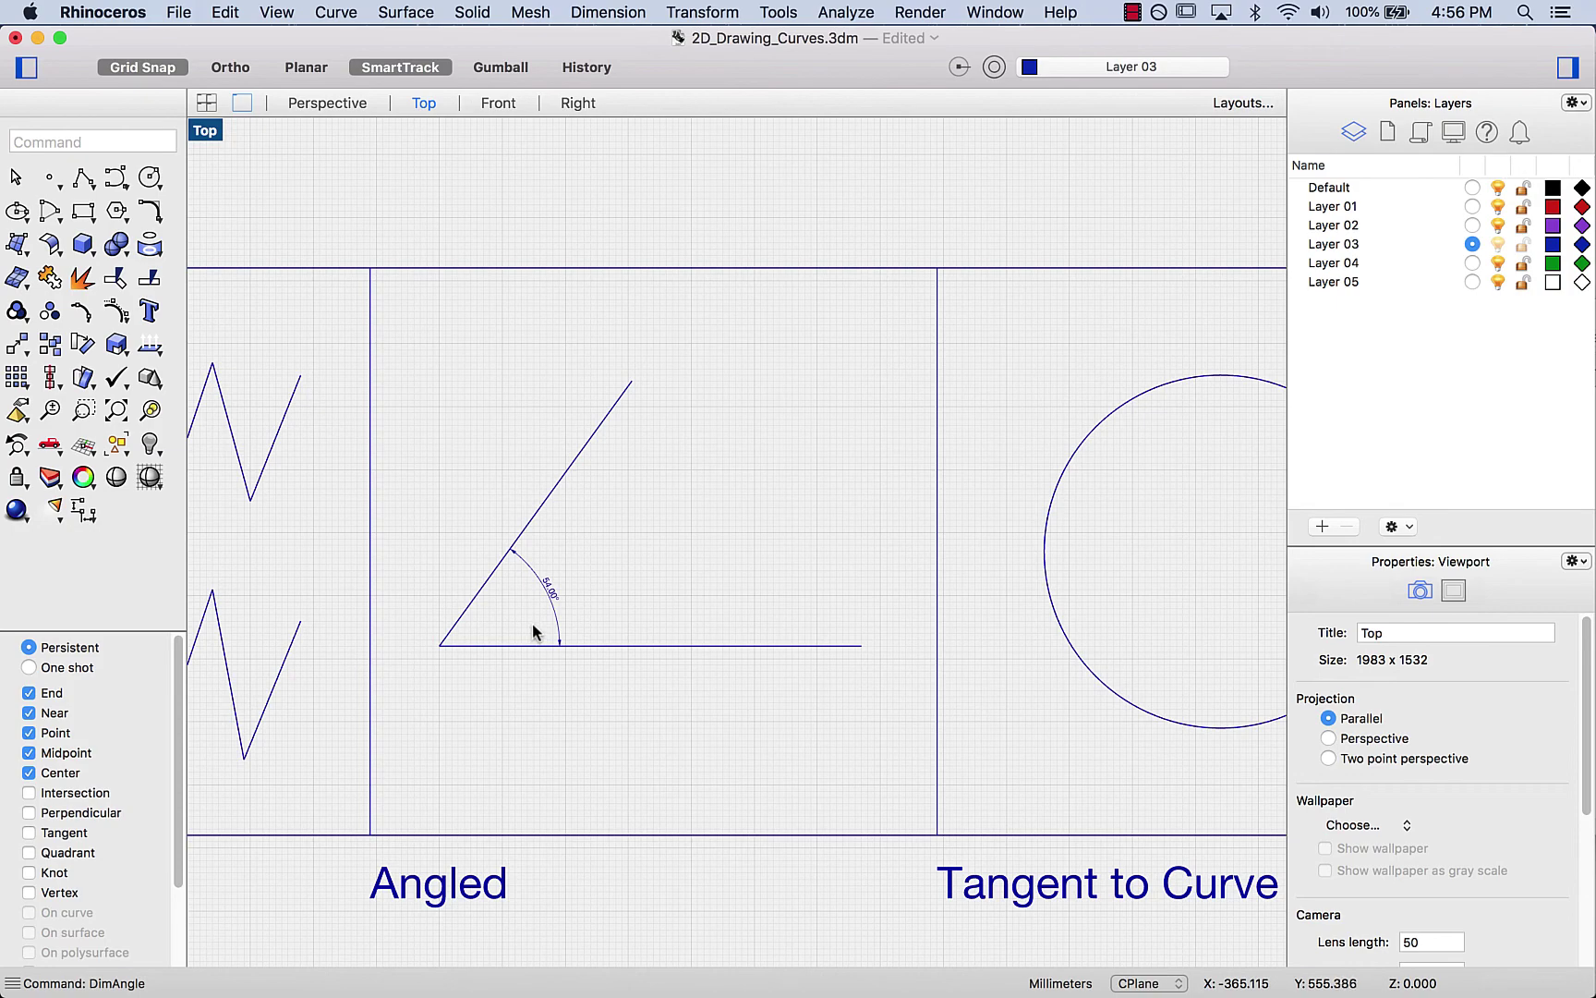
pyautogui.scroll(5, 556, 610)
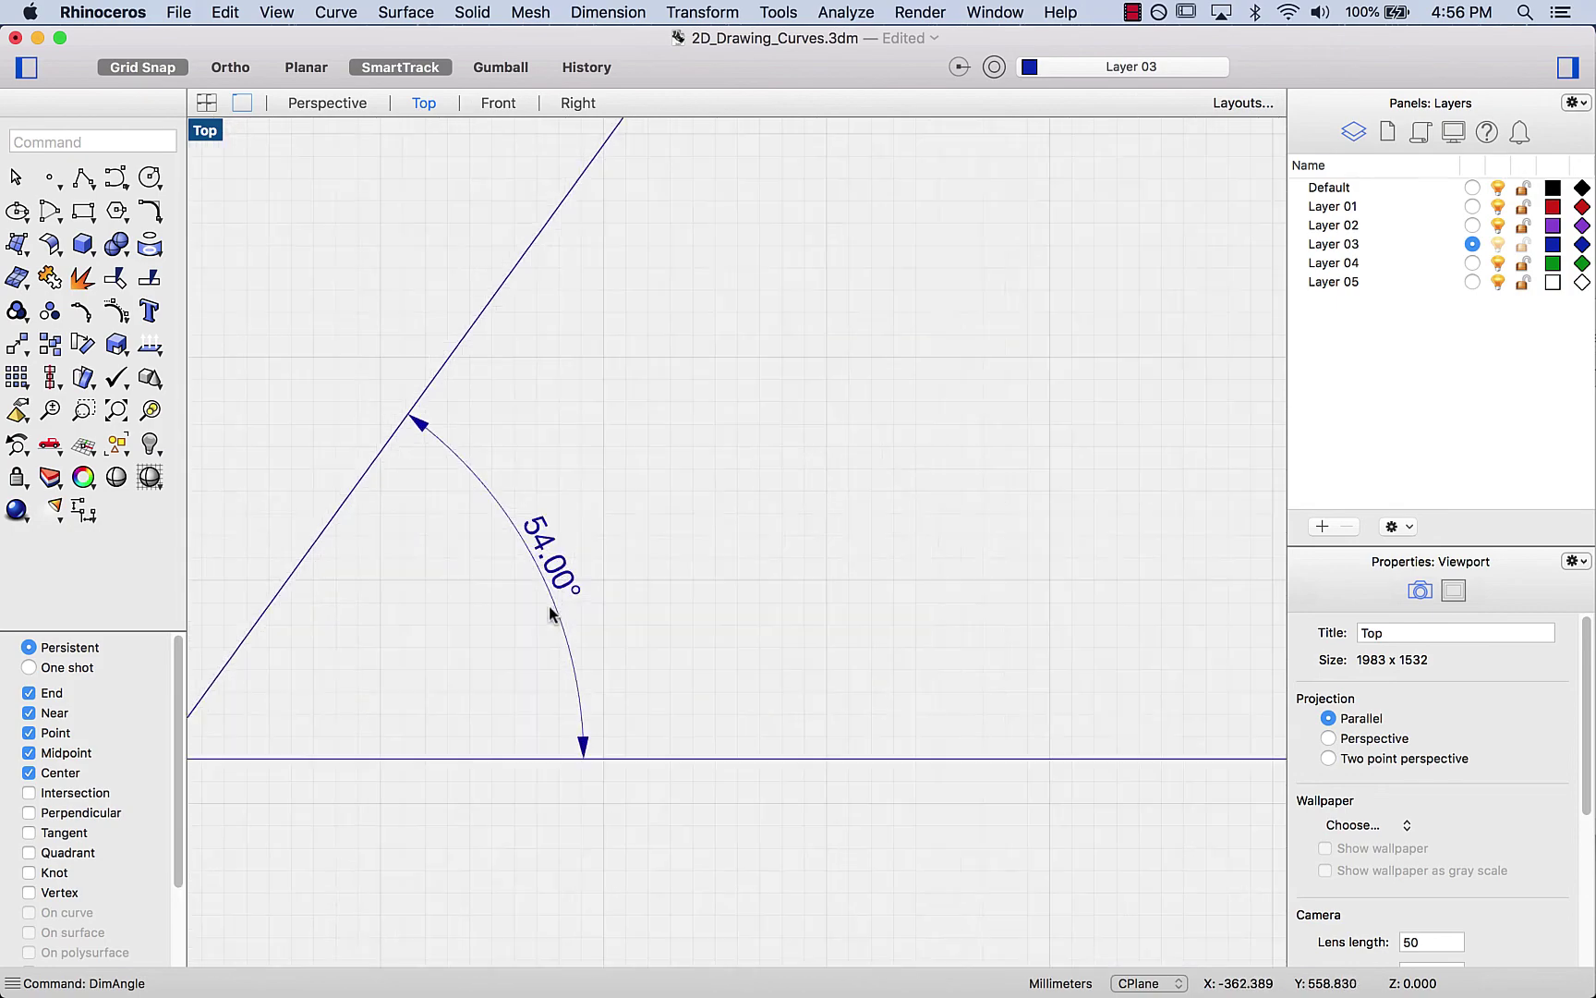
pyautogui.click(561, 596)
pyautogui.click(617, 638)
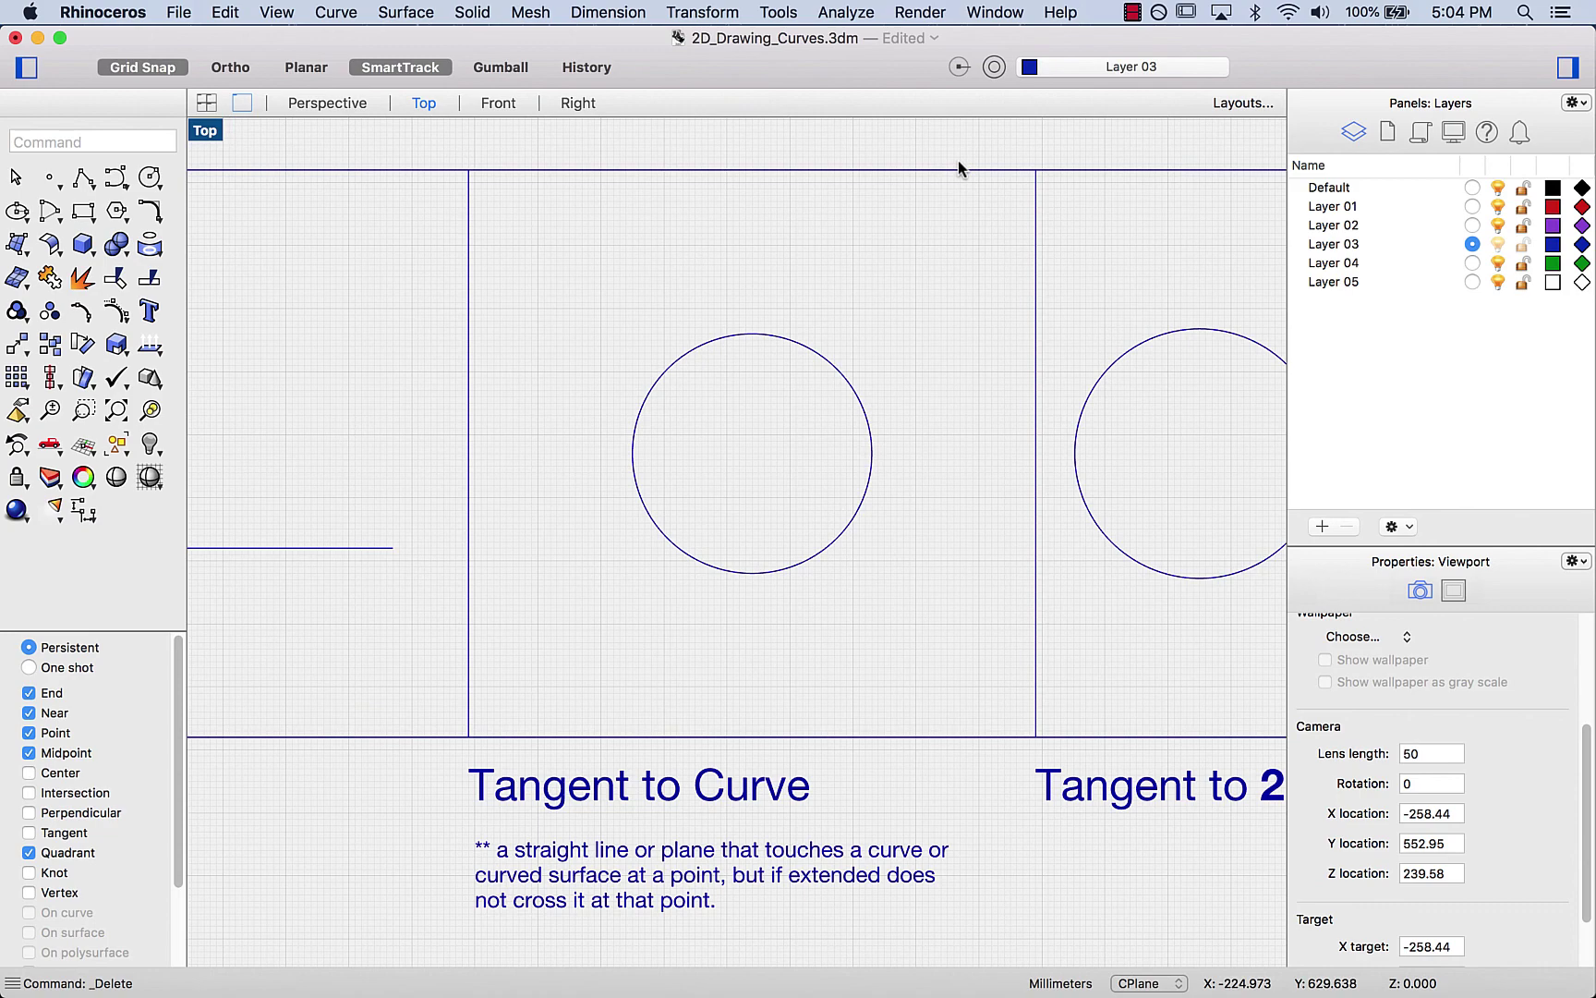
# Step: Draw a sloping Both Sides tangent line touching the upper right of the circle in the Tangent to Curve box
pyautogui.write('Line')
pyautogui.press('Return')
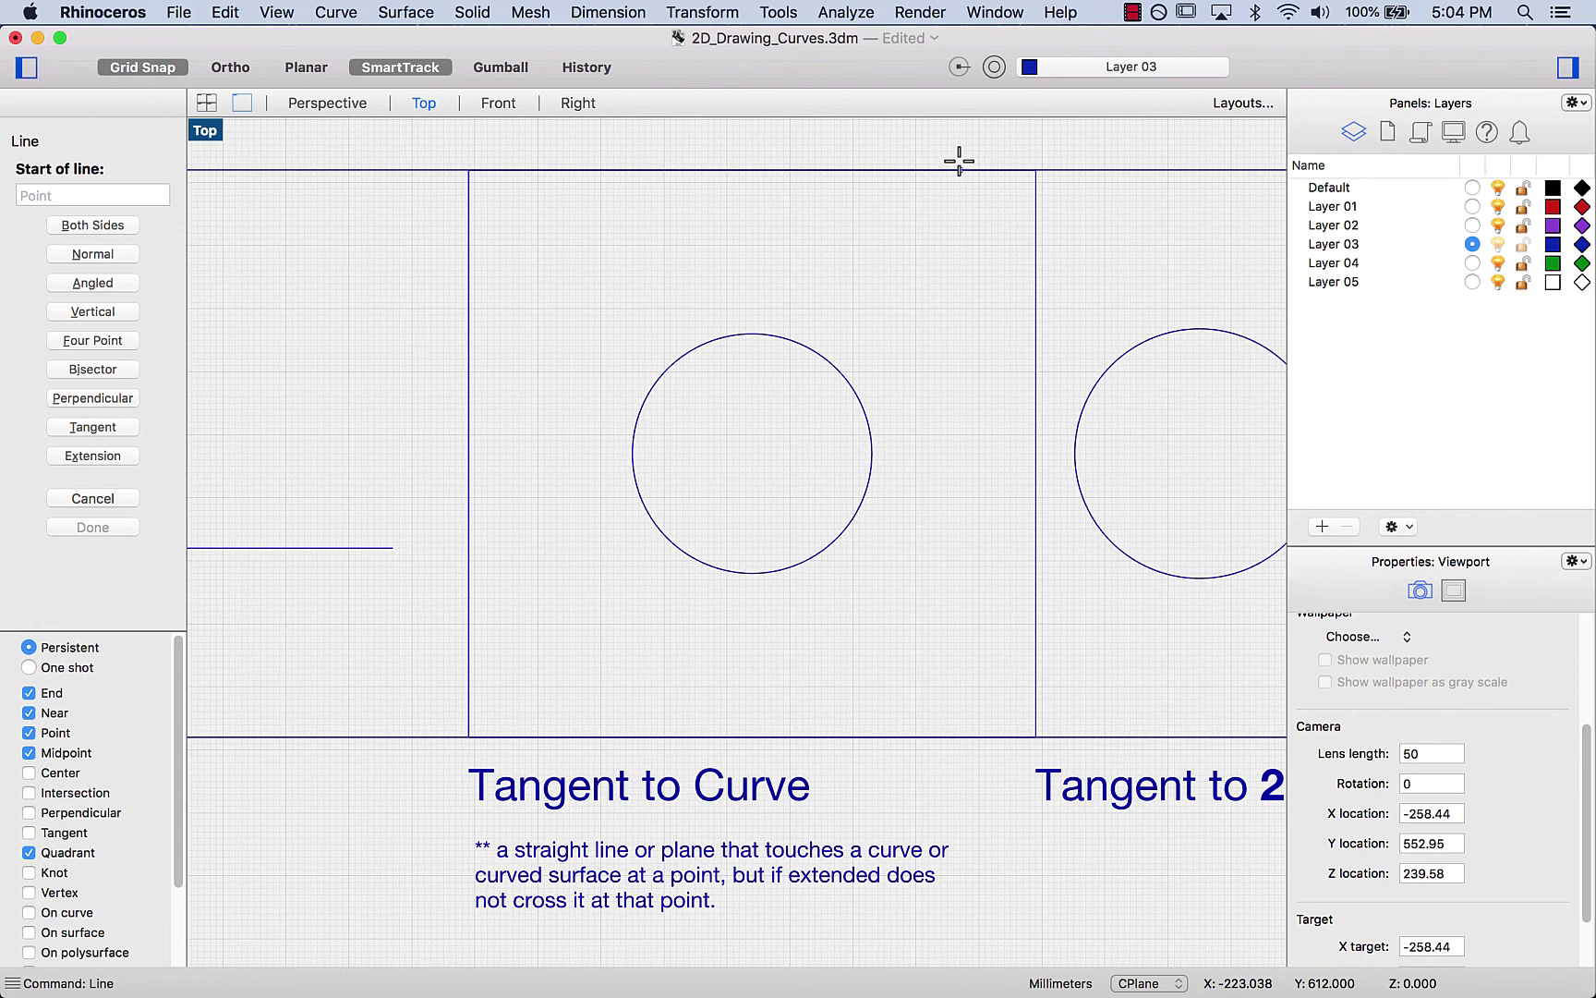
pyautogui.write('b')
pyautogui.press('Return')
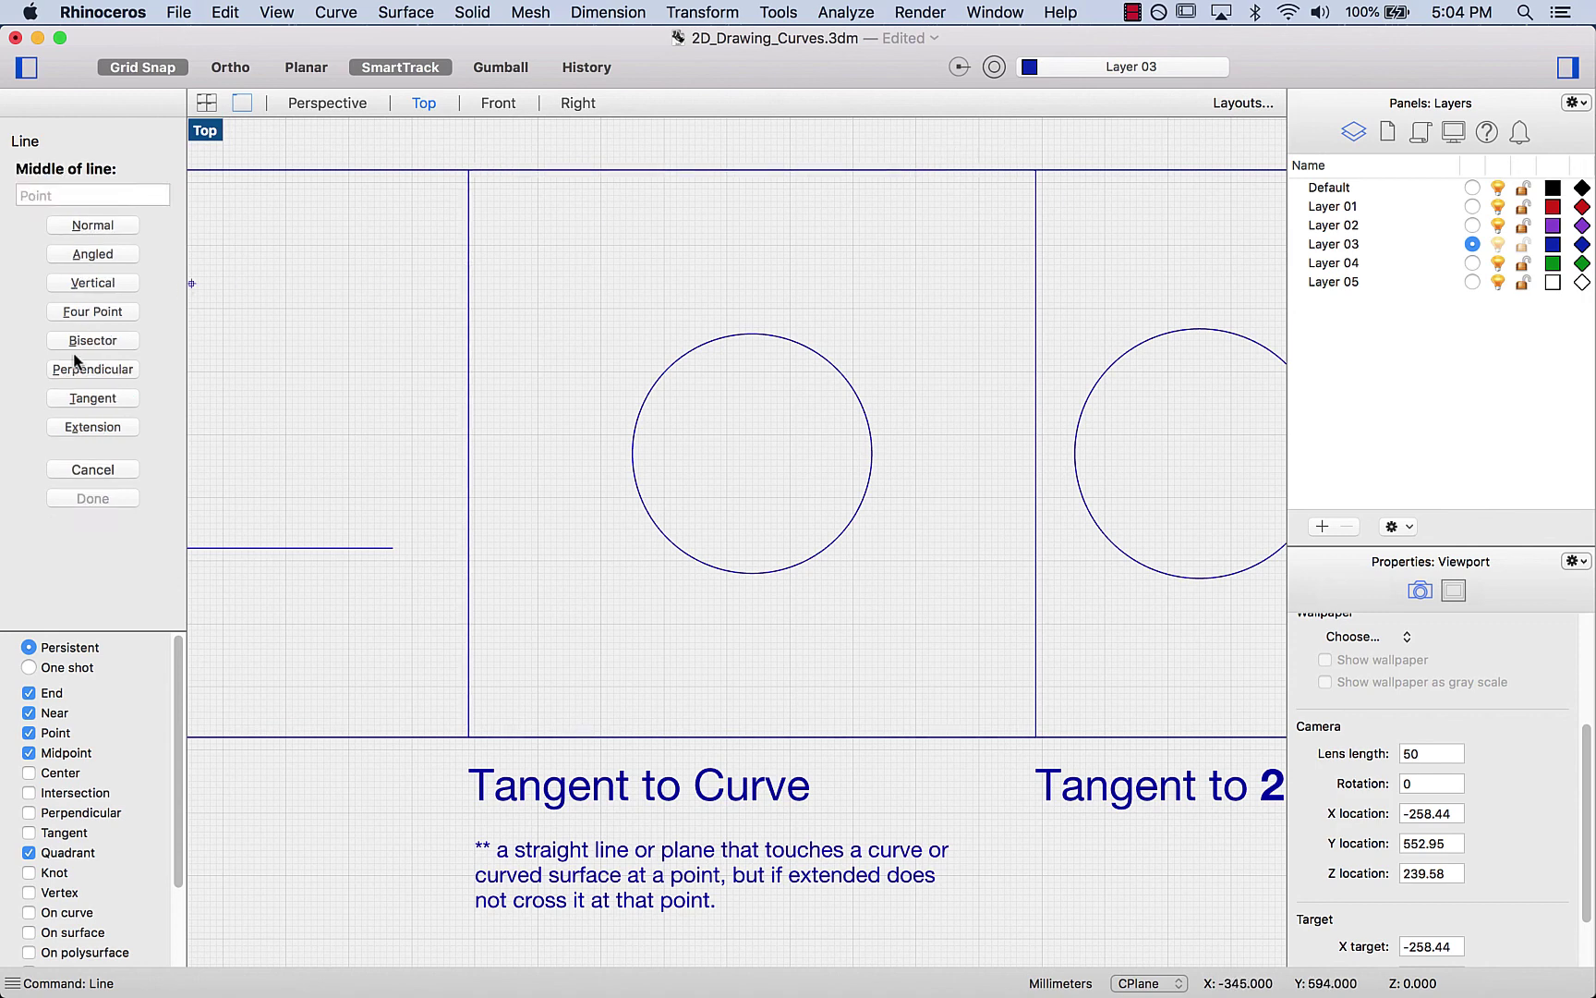
pyautogui.click(124, 397)
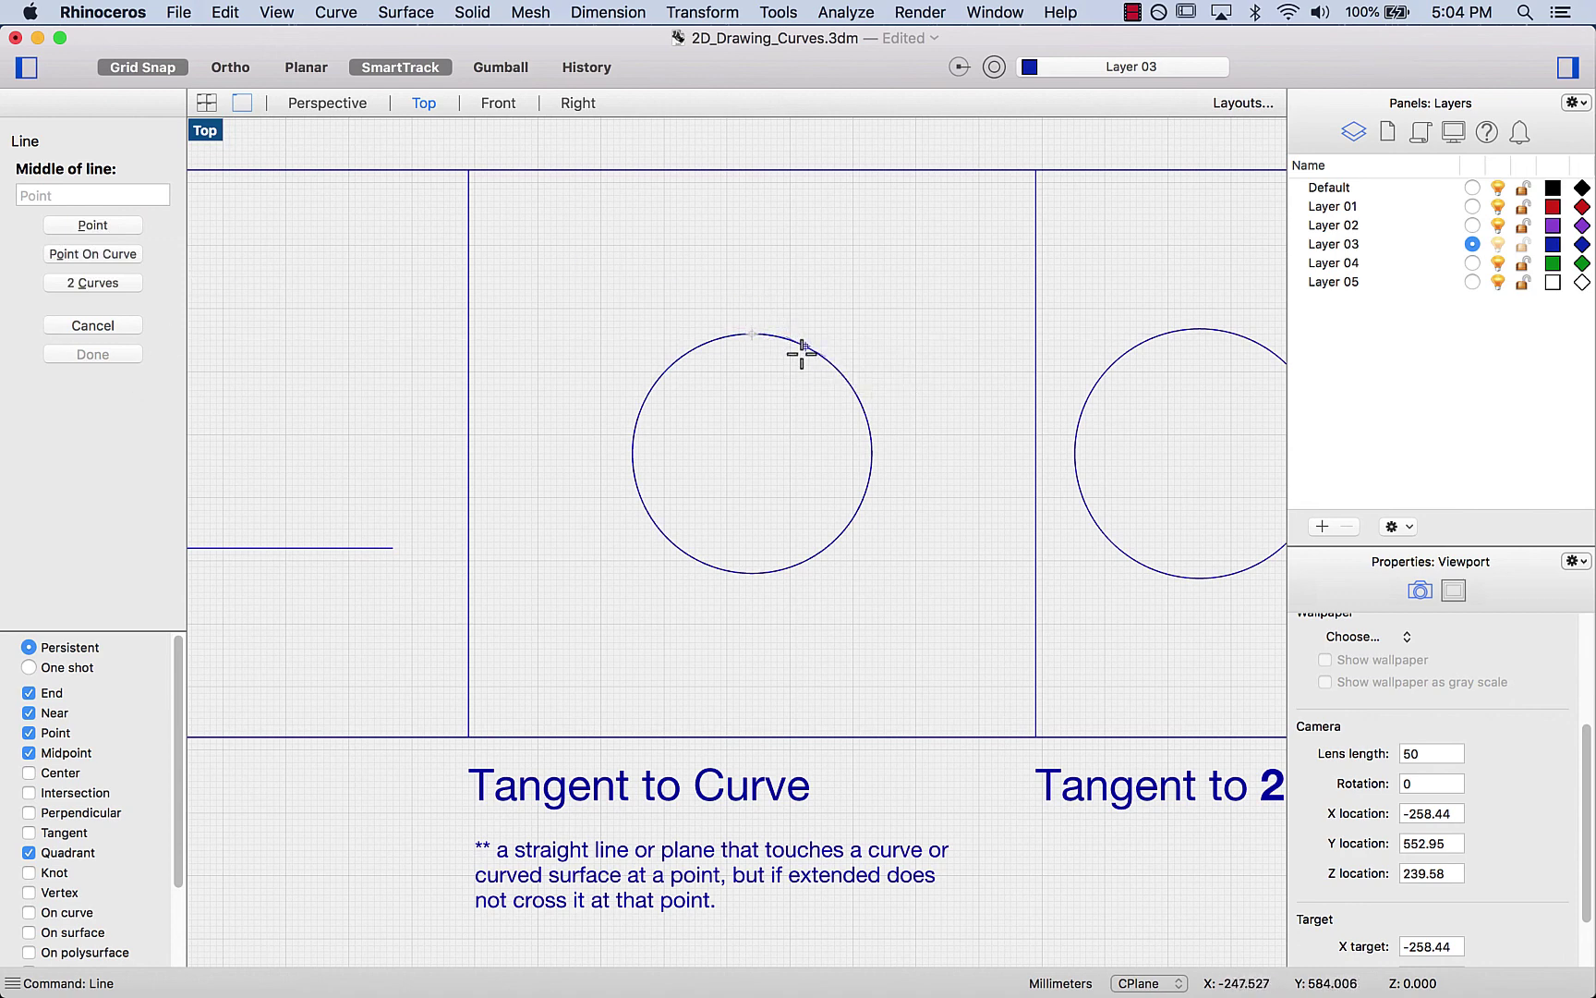
pyautogui.scroll(3, 802, 353)
pyautogui.scroll(-5, 800, 353)
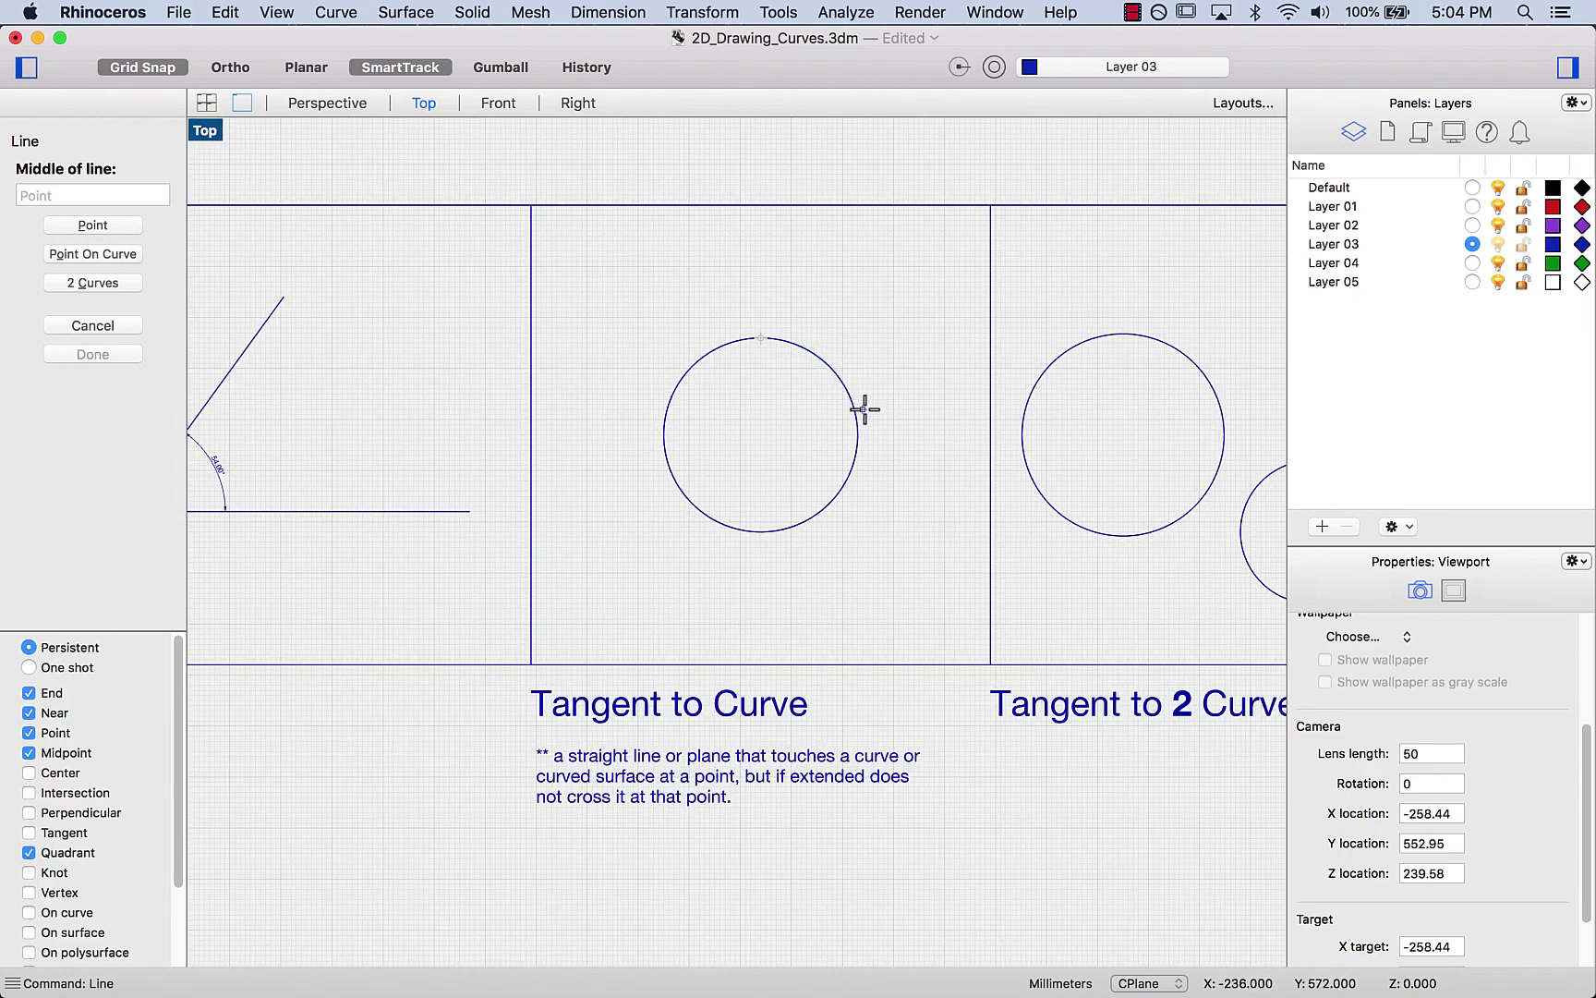
pyautogui.click(821, 358)
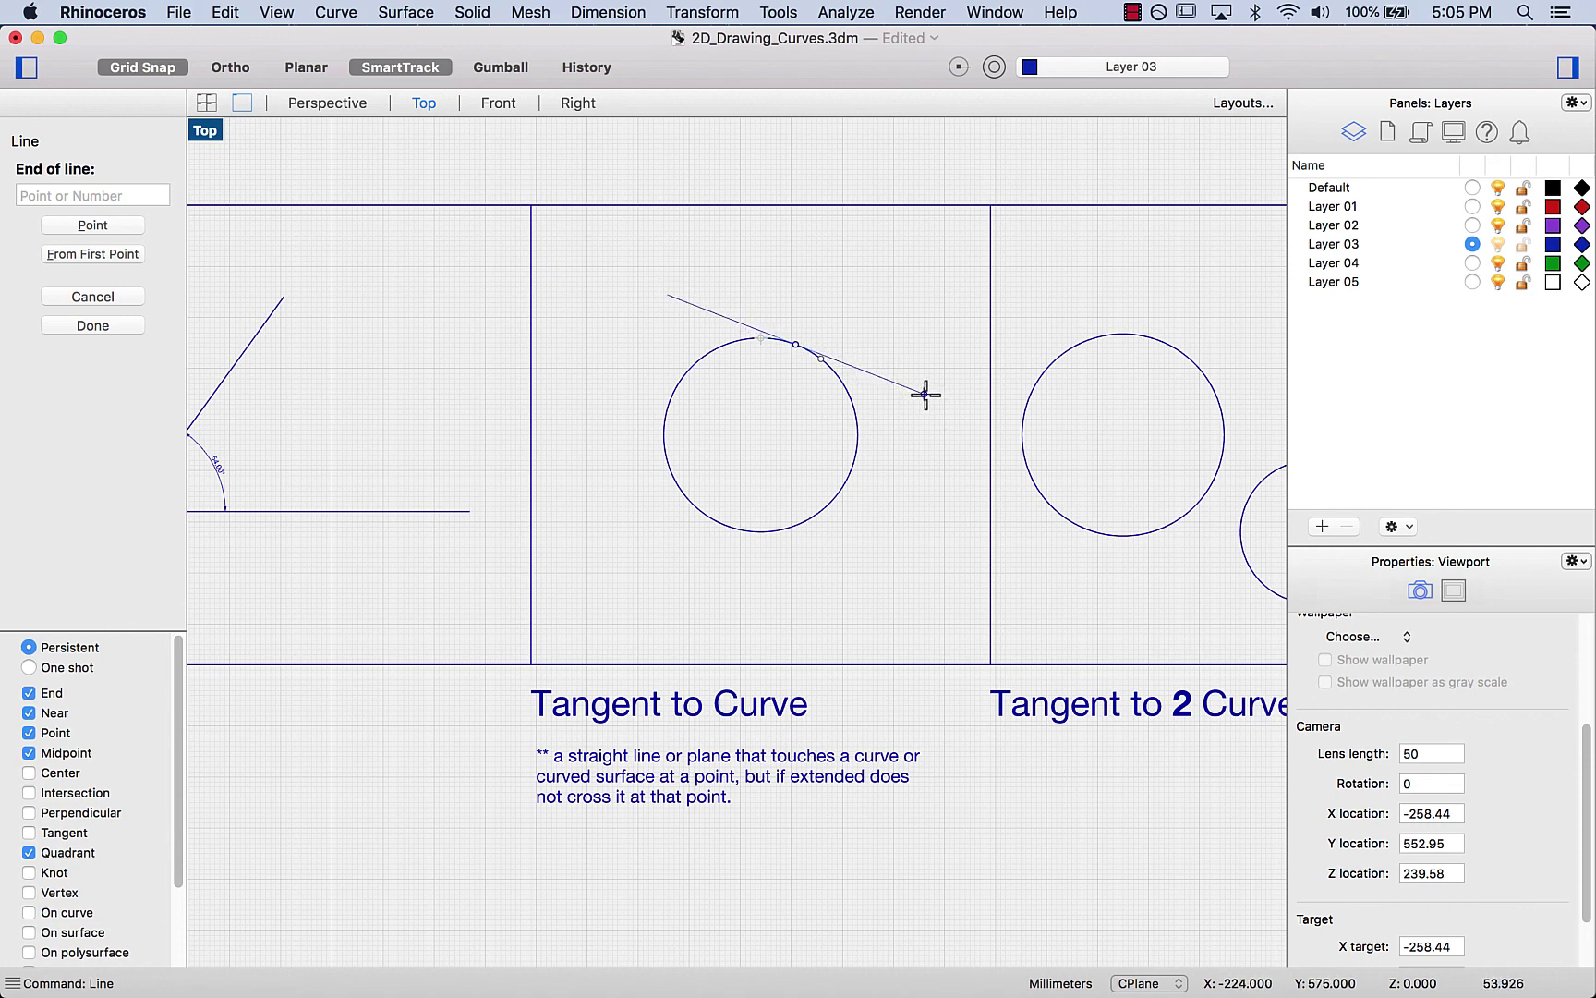
pyautogui.click(981, 407)
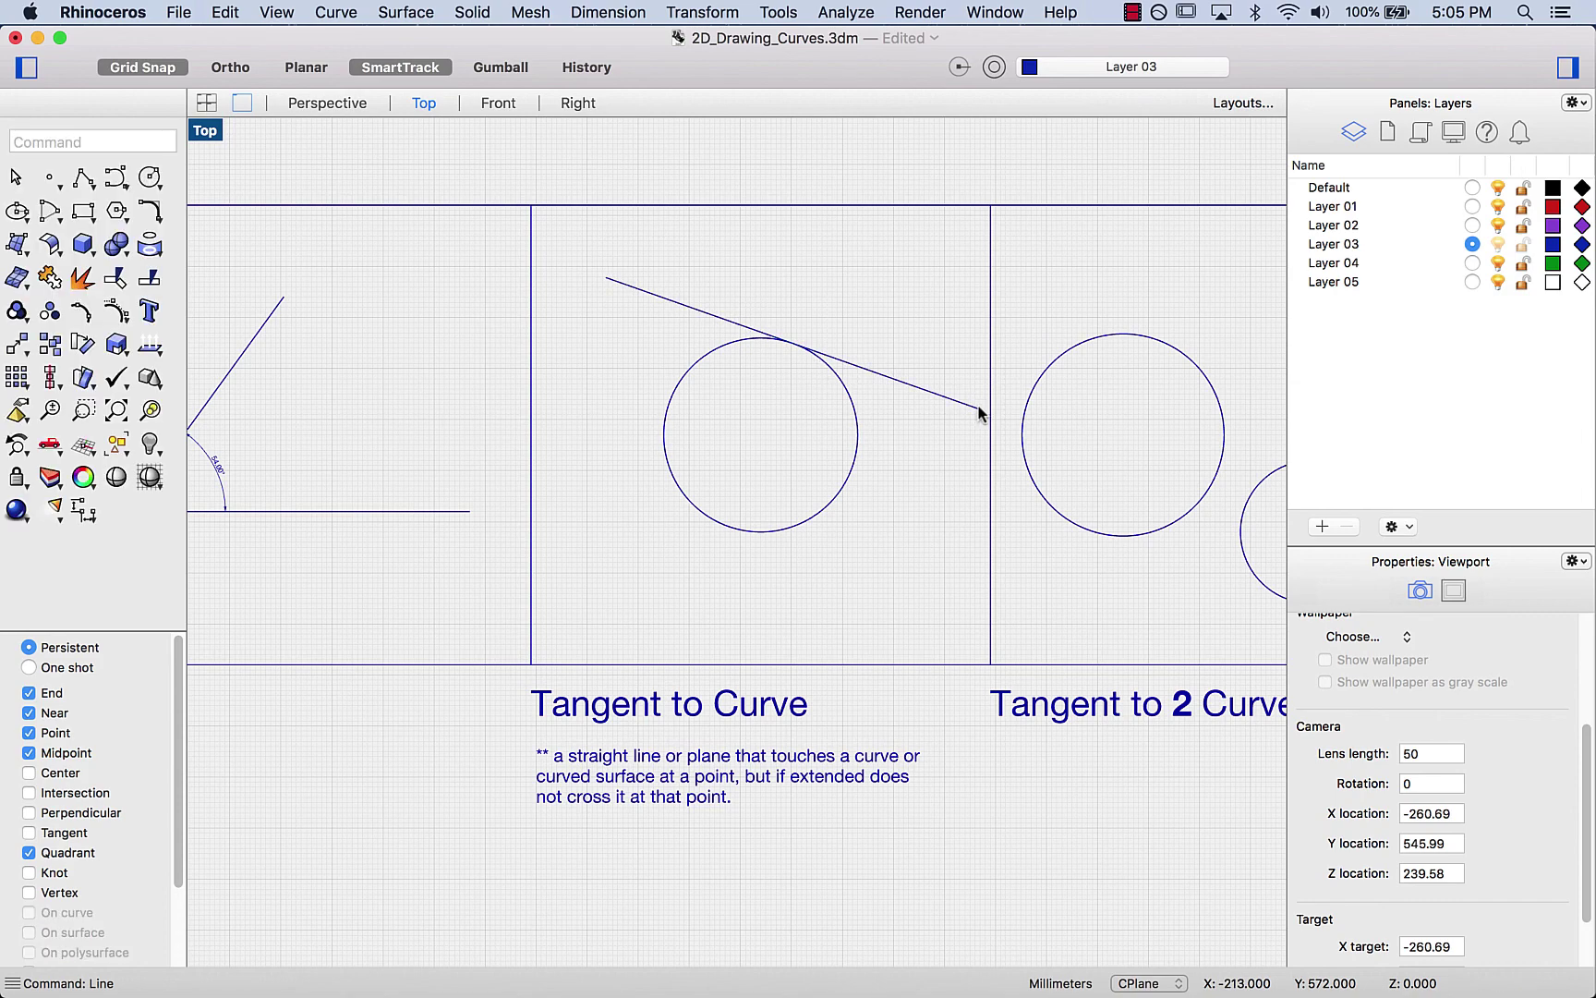
# Step: Draw a vertical Both Sides tangent line touching the left side of the circle in the Tangent to Curve box
pyautogui.press('Return')
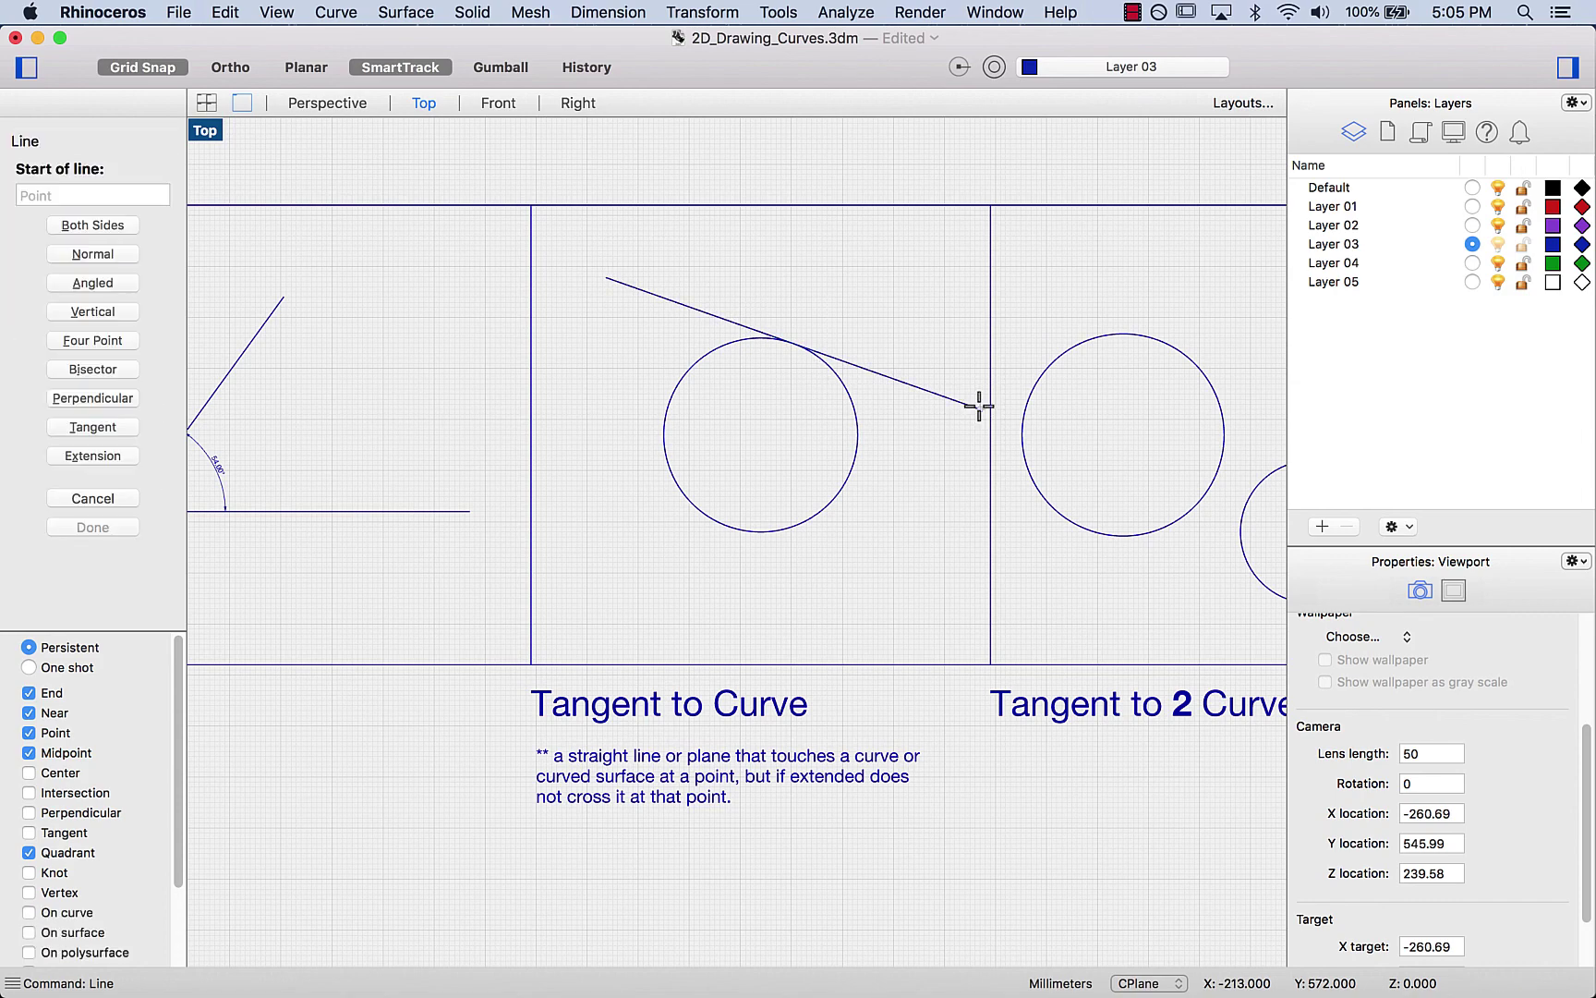
pyautogui.write('b')
pyautogui.press('Return')
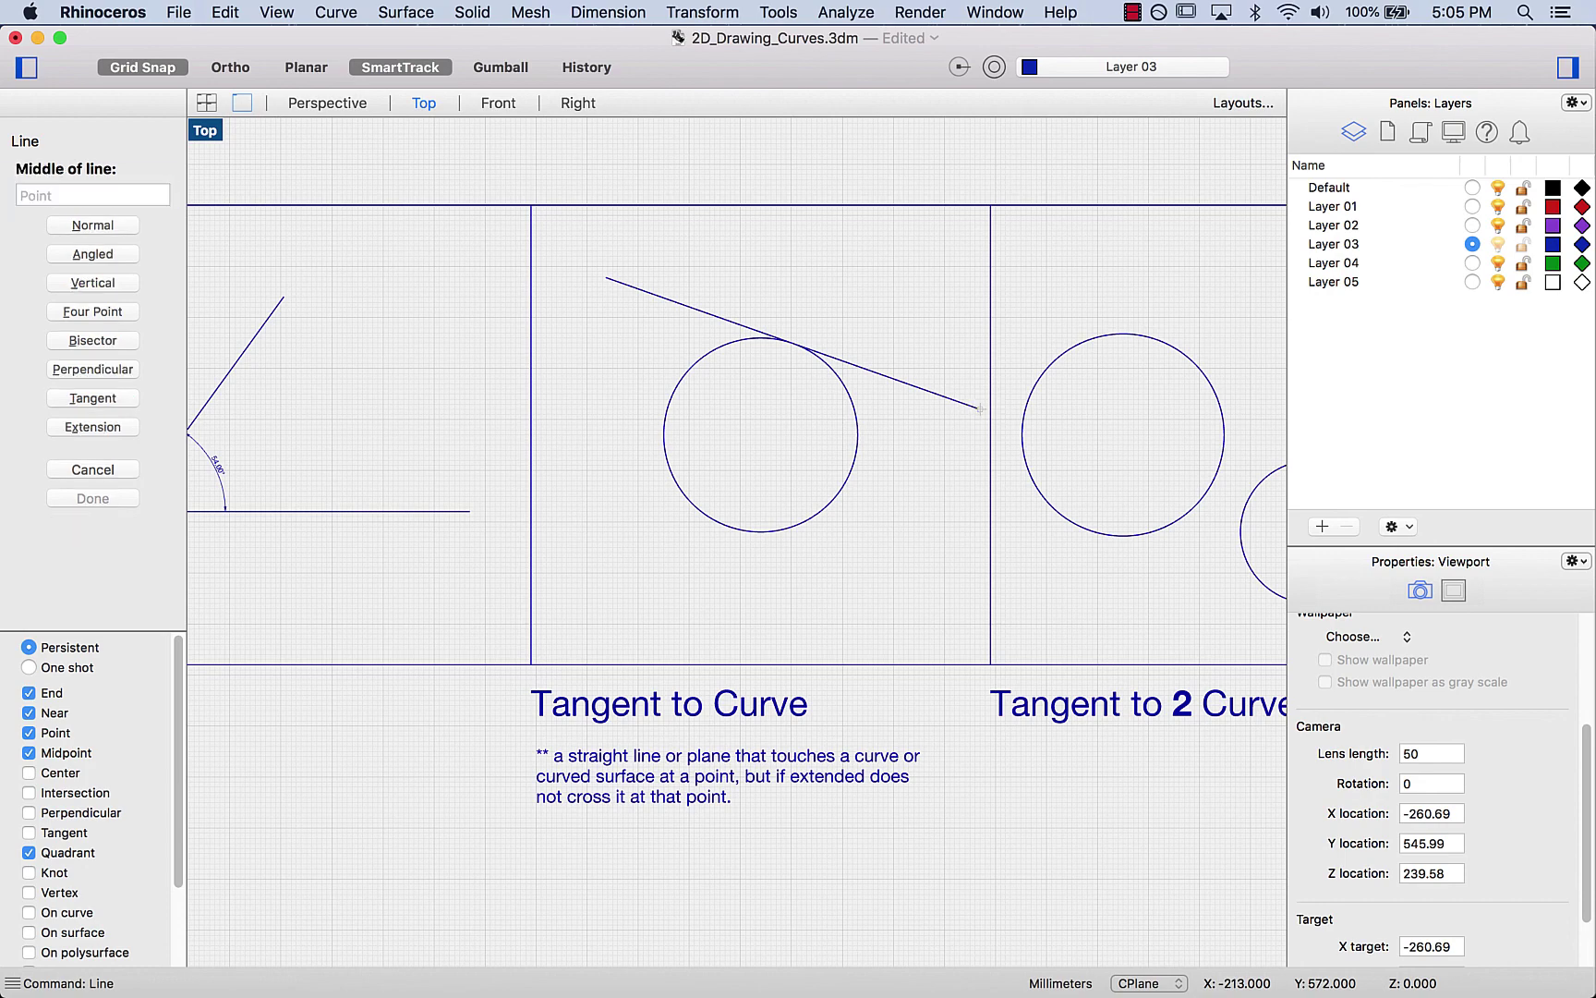
pyautogui.write('t')
pyautogui.press('Return')
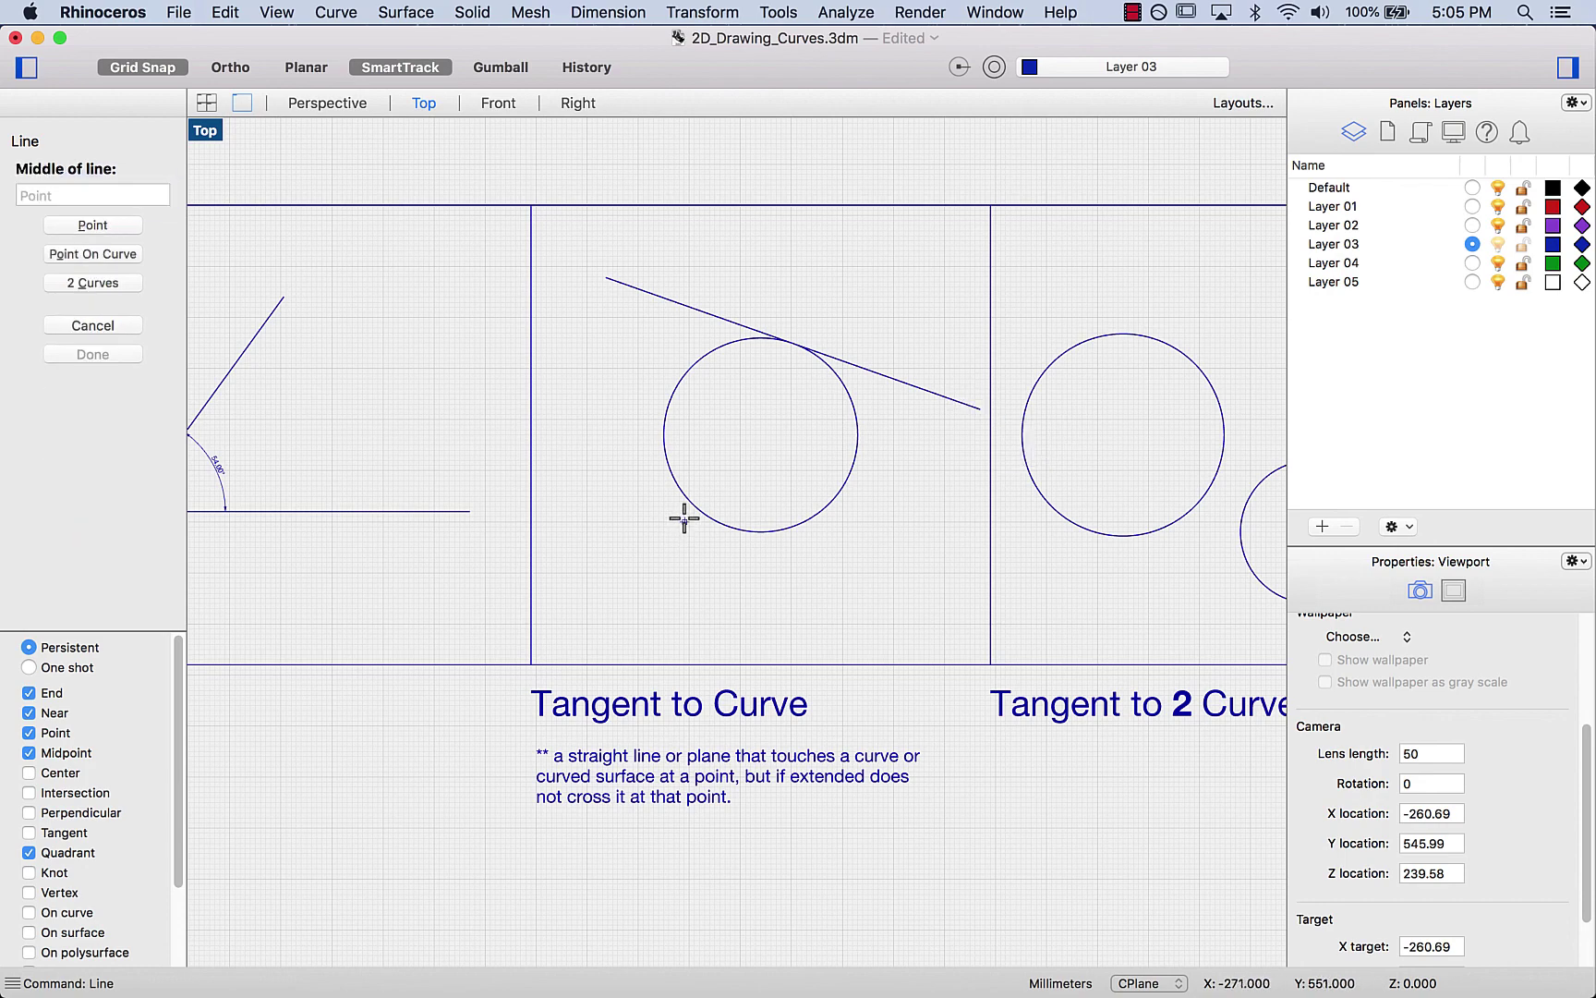
pyautogui.click(672, 473)
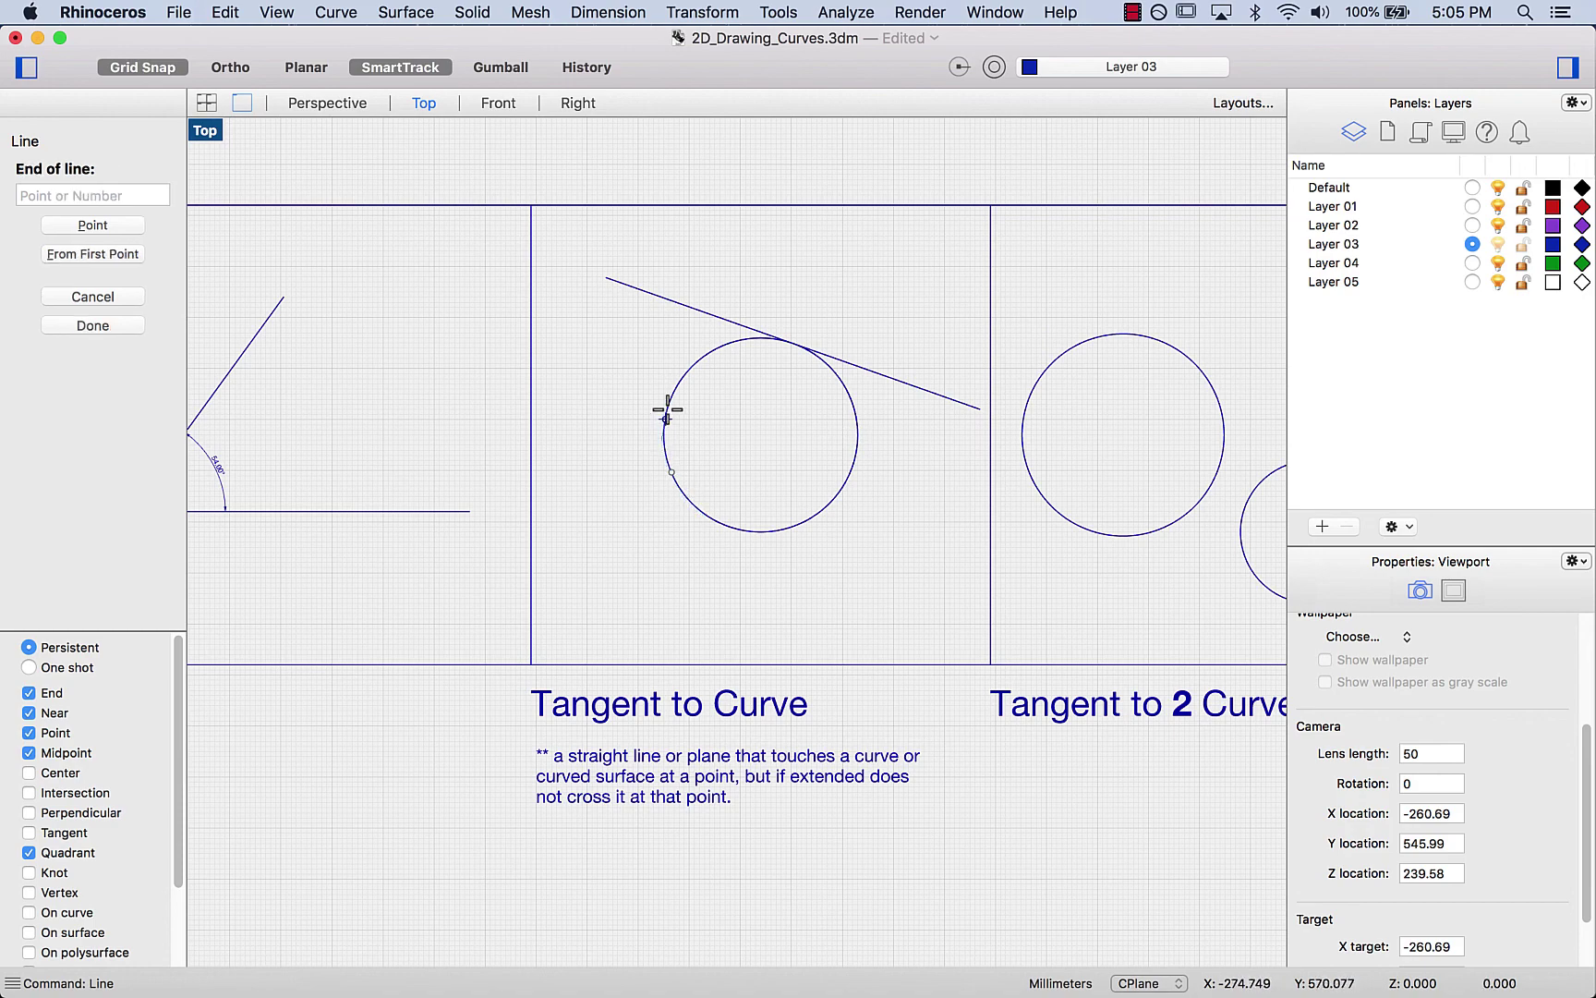
pyautogui.click(664, 266)
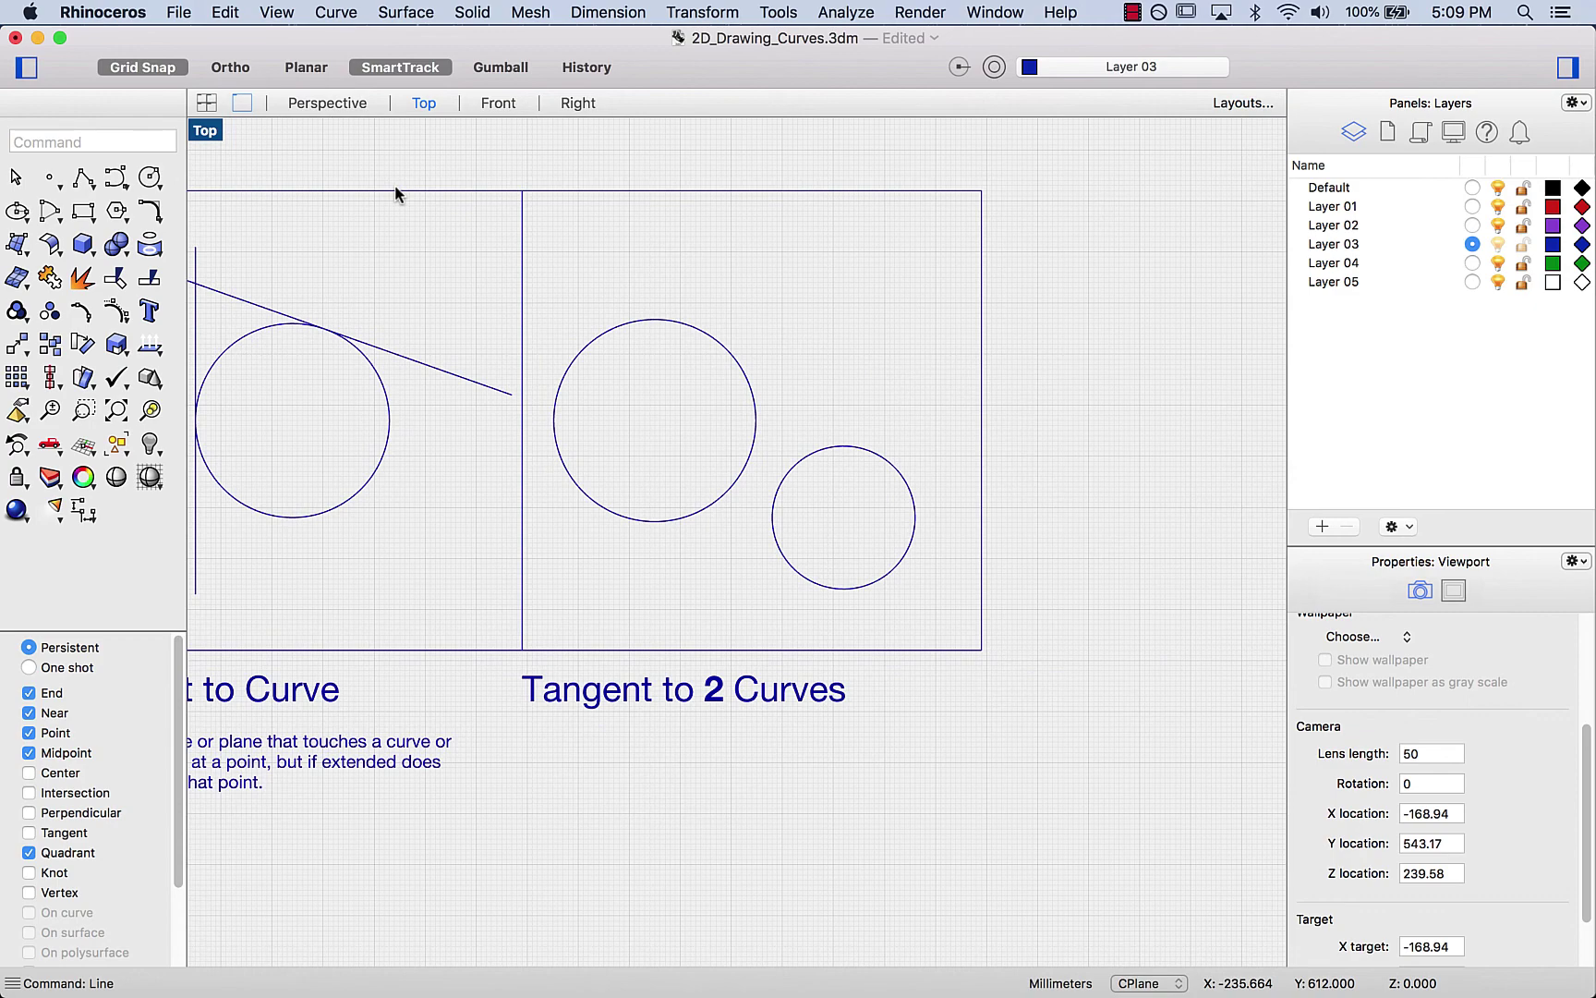
# Step: Draw a line tangent to 2 curves across the upper sides of the large and small circles in the Tangent to 2 Curves box
pyautogui.write('Line')
pyautogui.press('Return')
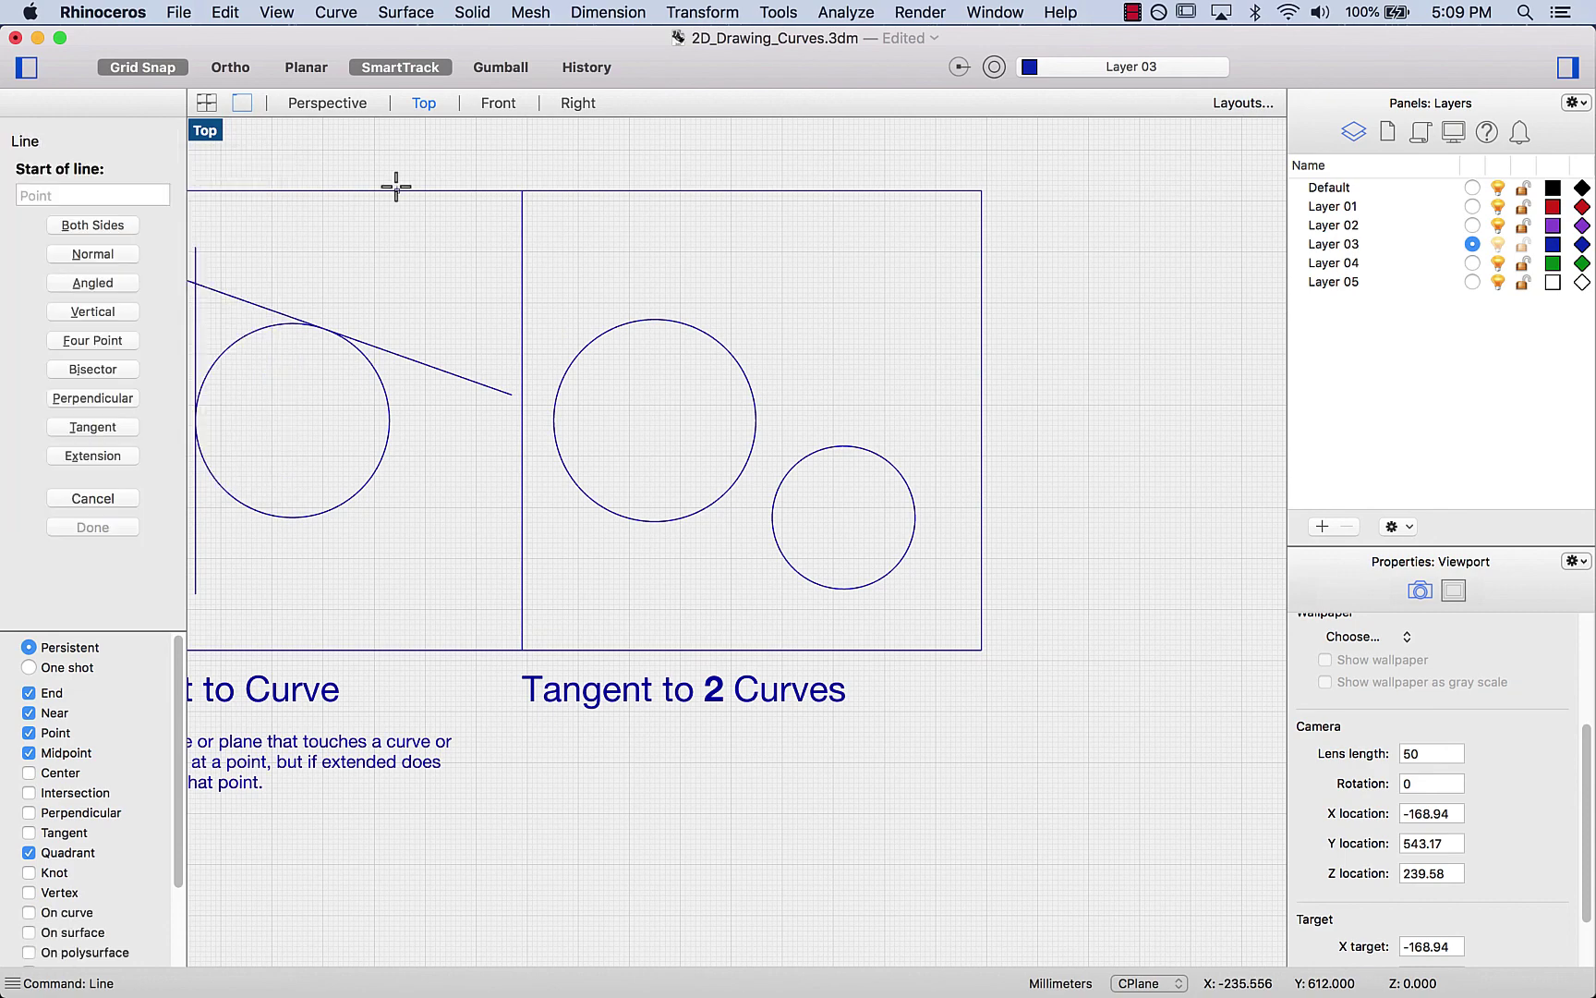
pyautogui.click(85, 428)
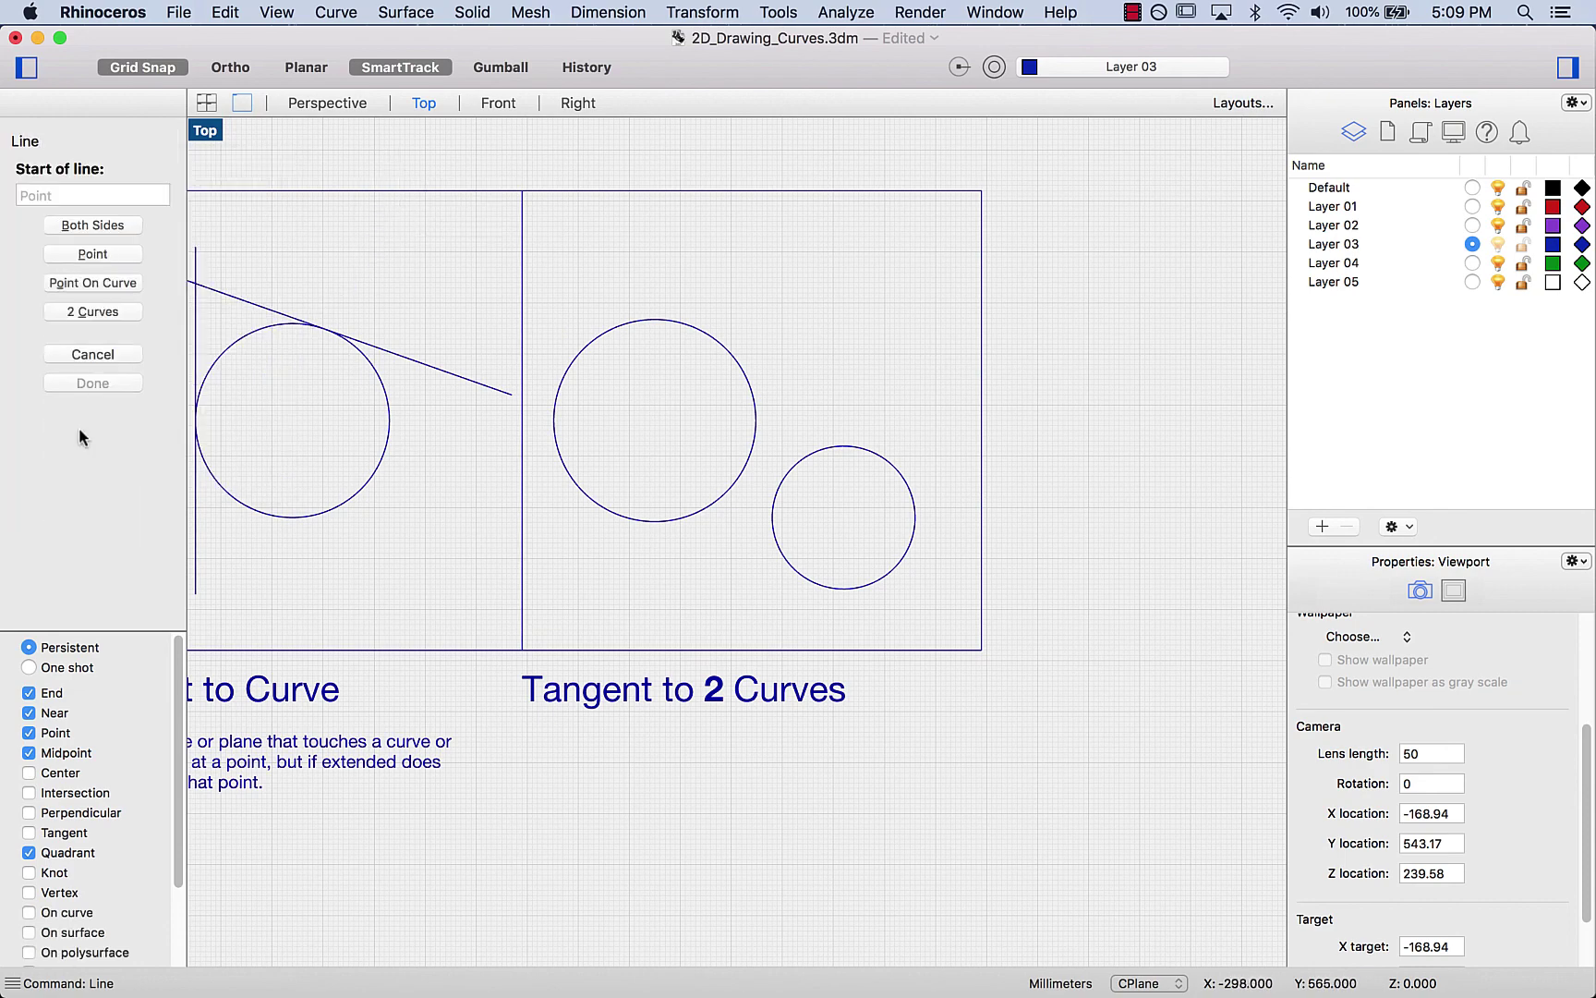
pyautogui.click(95, 314)
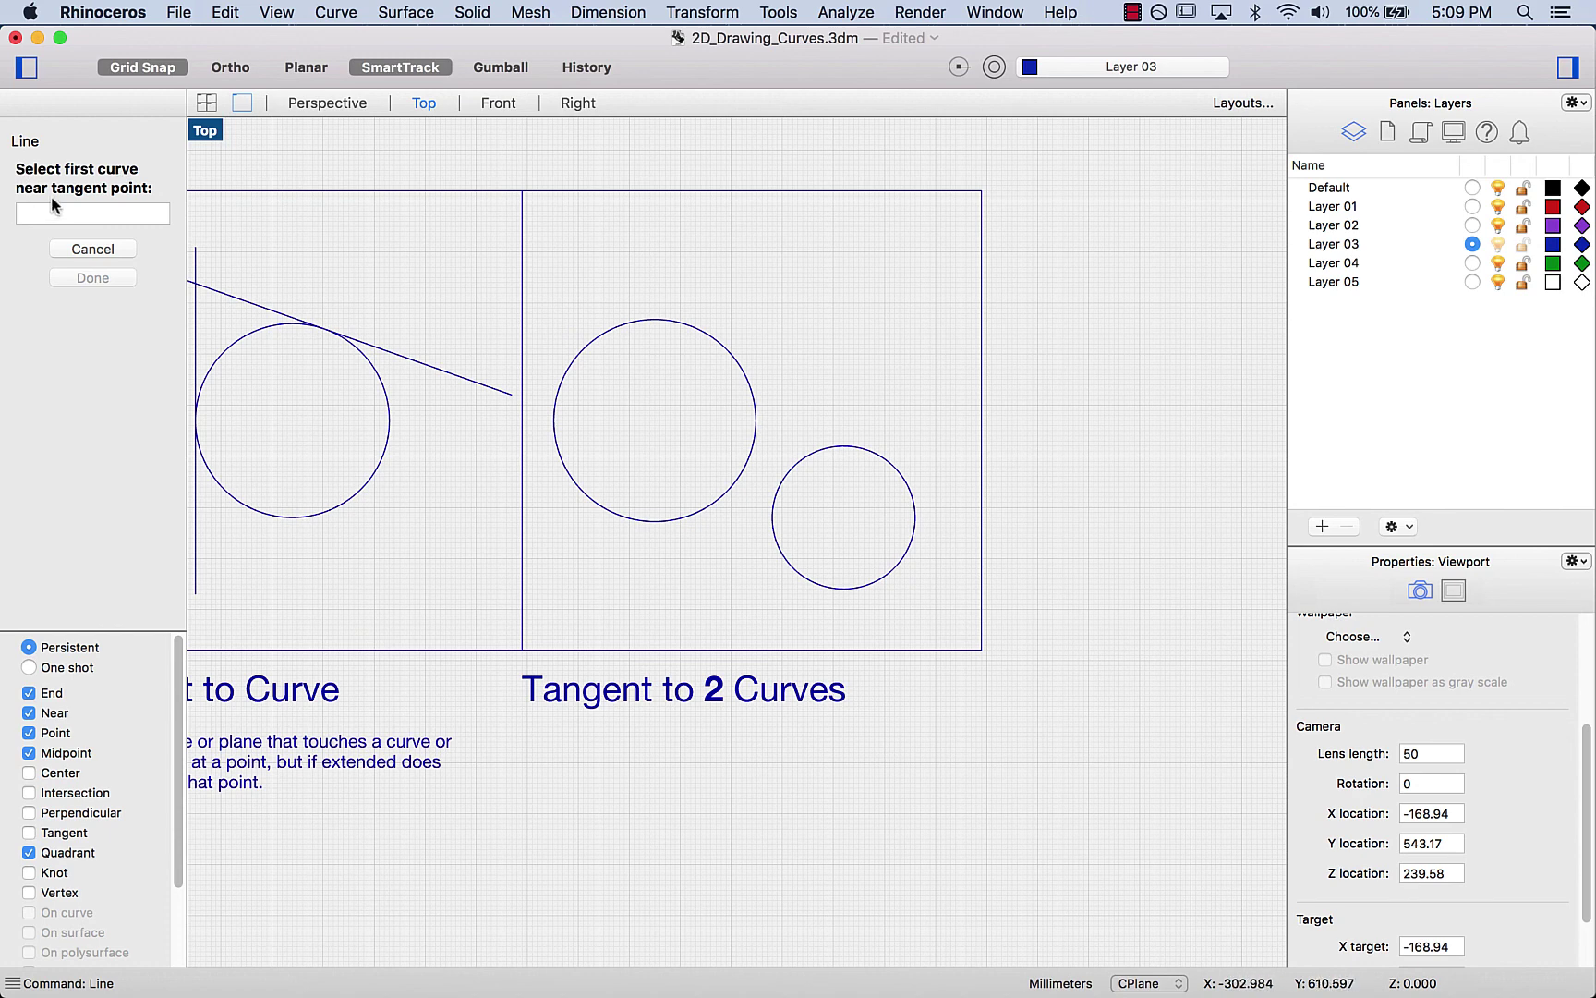
pyautogui.click(687, 326)
pyautogui.click(889, 469)
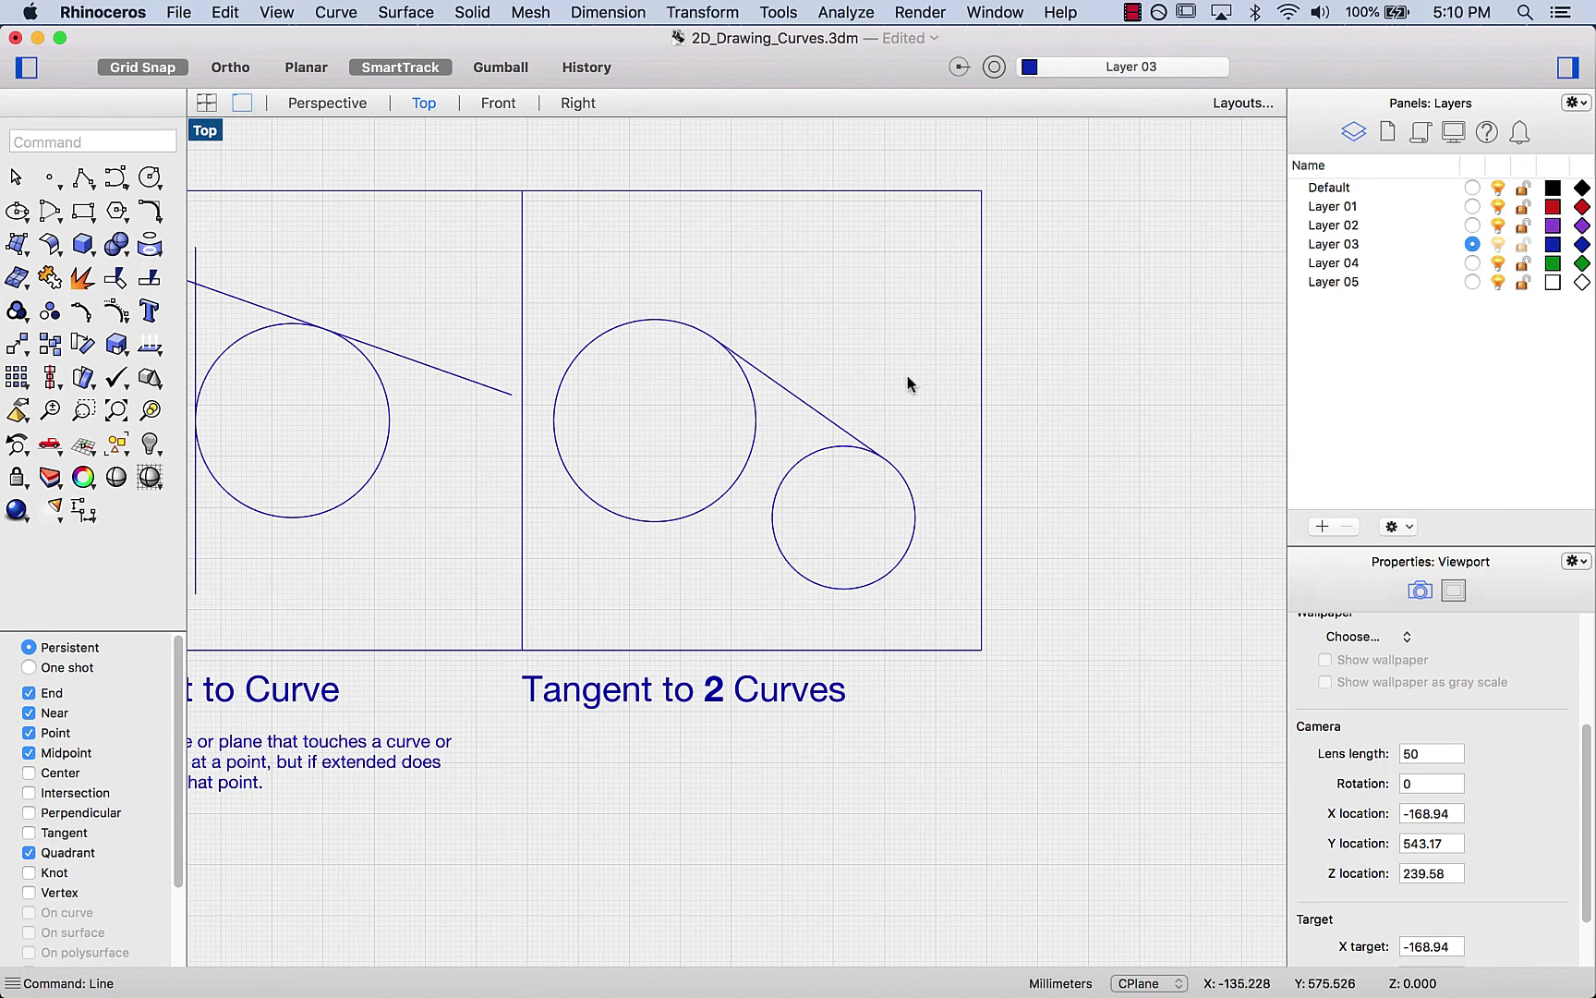
# Step: Draw a second line tangent to 2 curves along the lower sides of the same two circles
pyautogui.press('Return')
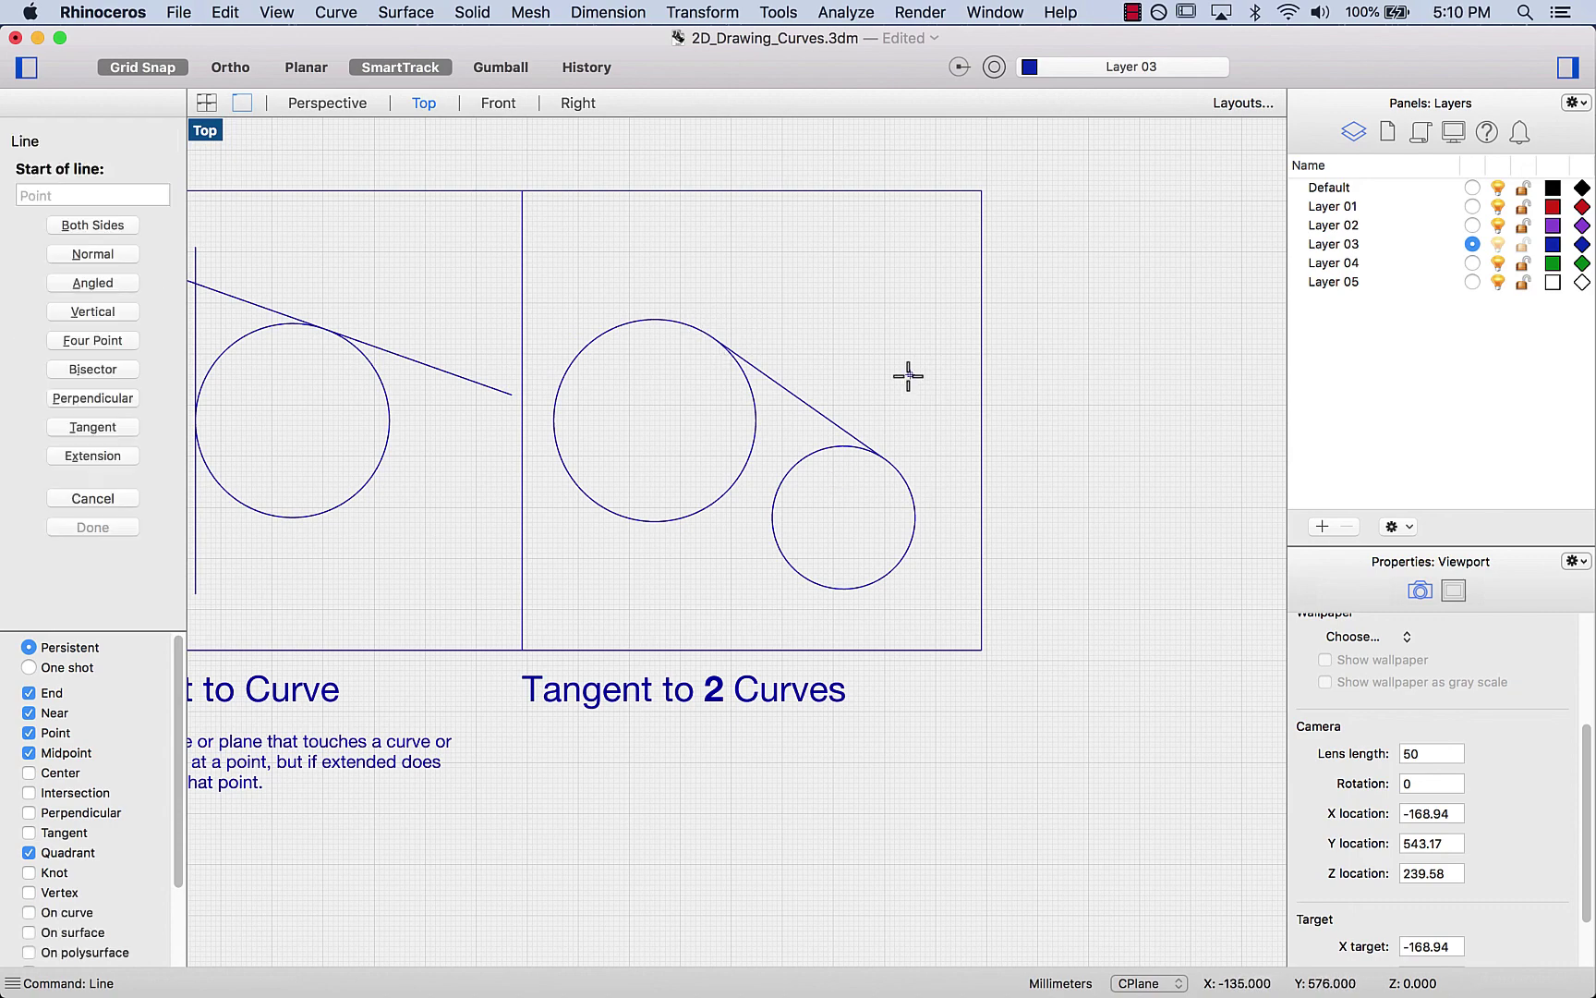
pyautogui.click(108, 429)
pyautogui.click(81, 311)
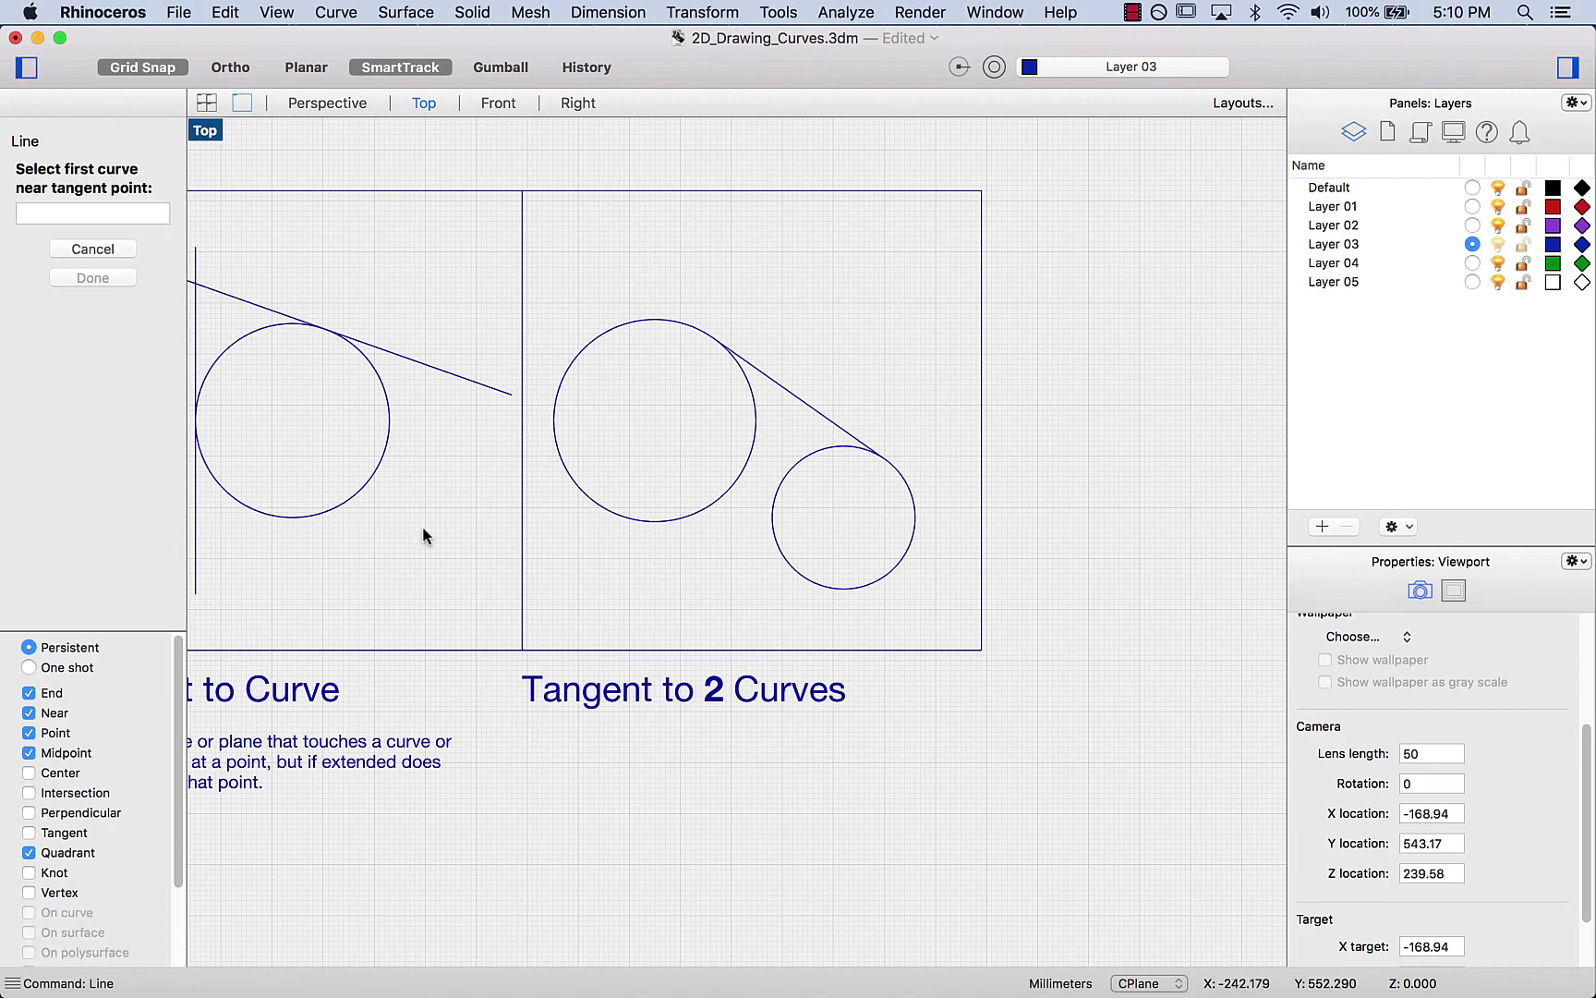
pyautogui.click(596, 500)
pyautogui.click(819, 586)
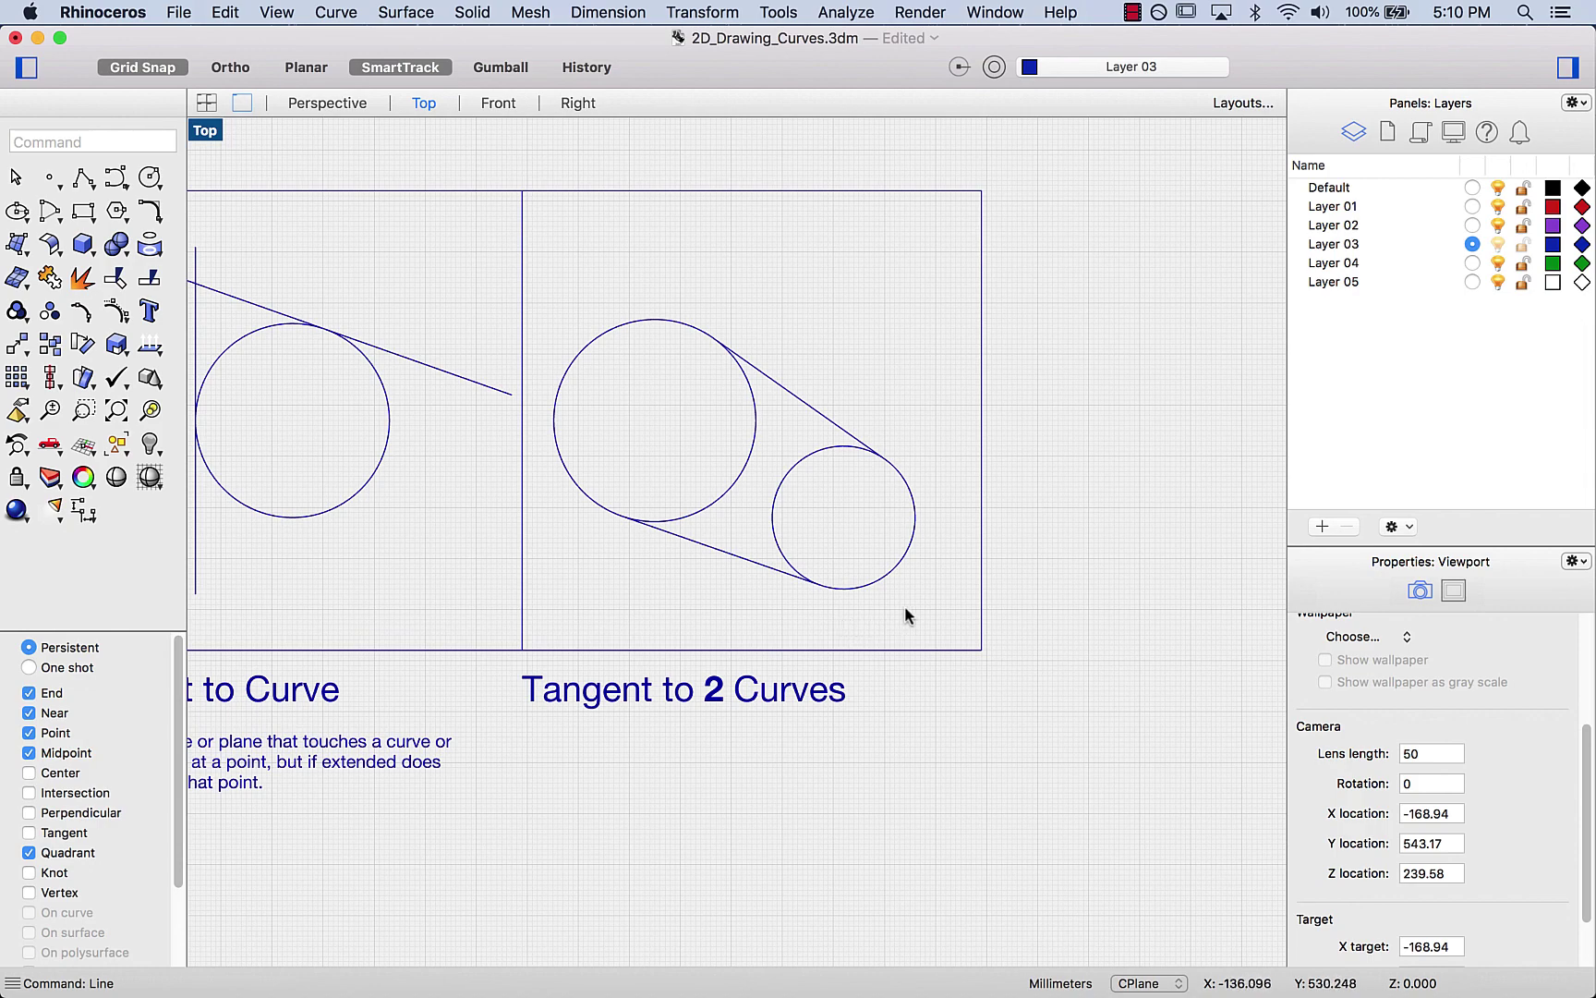
# Step: Trim away the inner arcs of both circles between the tangent lines, leaving a single rounded outline
pyautogui.moveTo(918, 614); pyautogui.dragTo(597, 293)
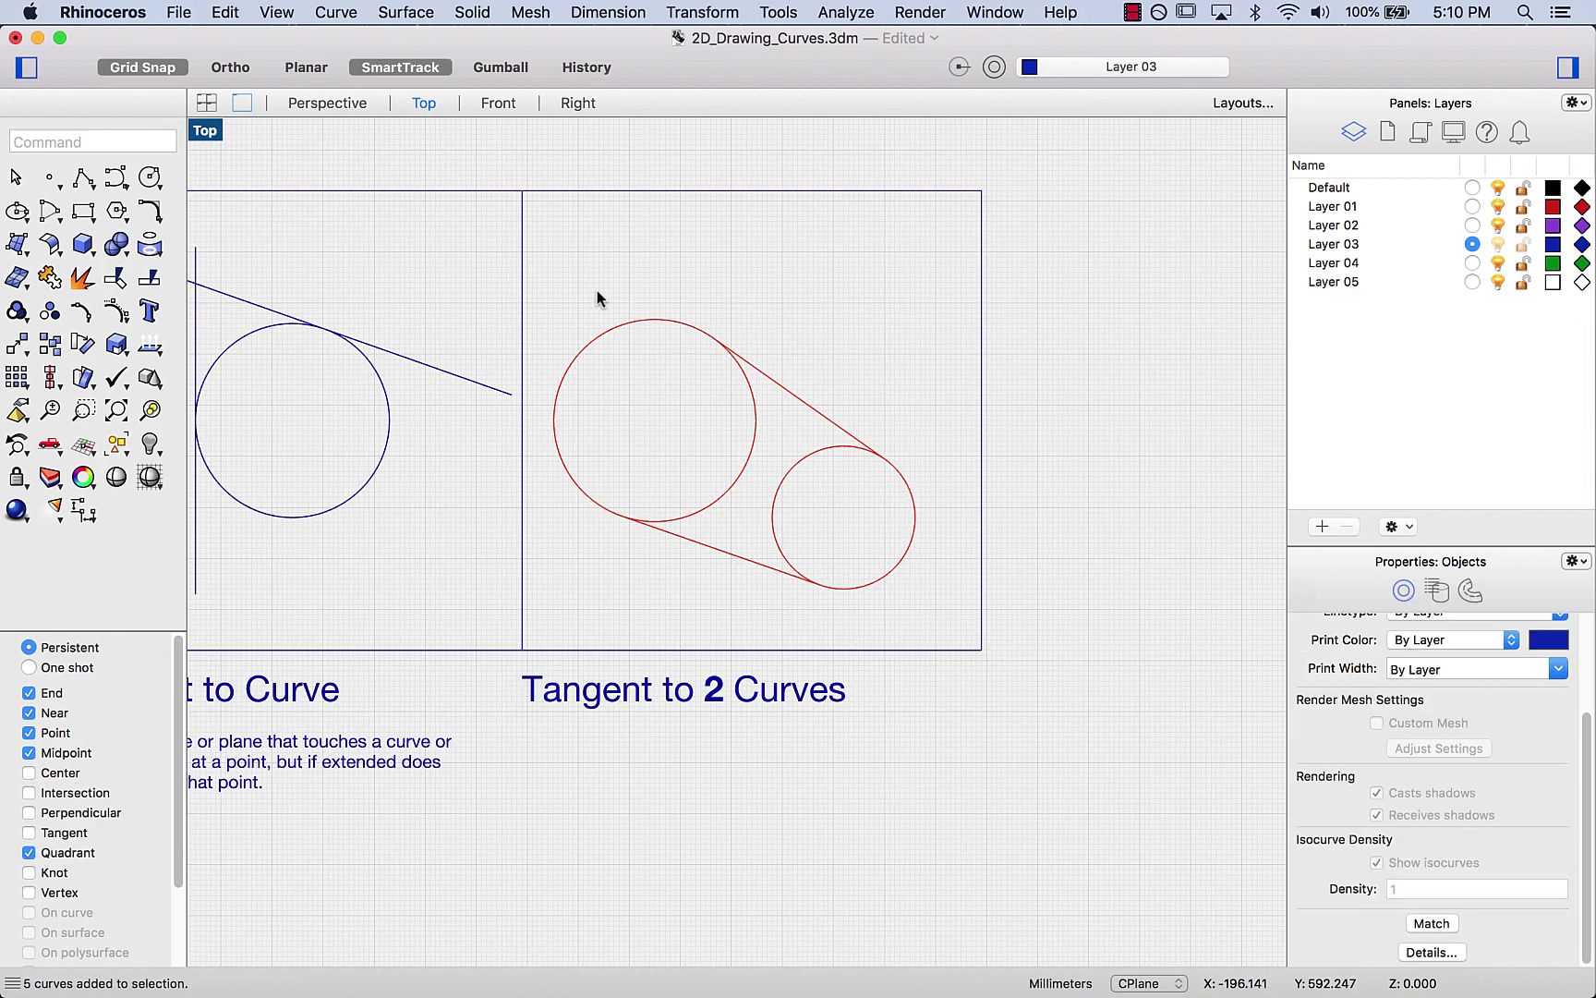
pyautogui.write('Trim')
pyautogui.press('Return')
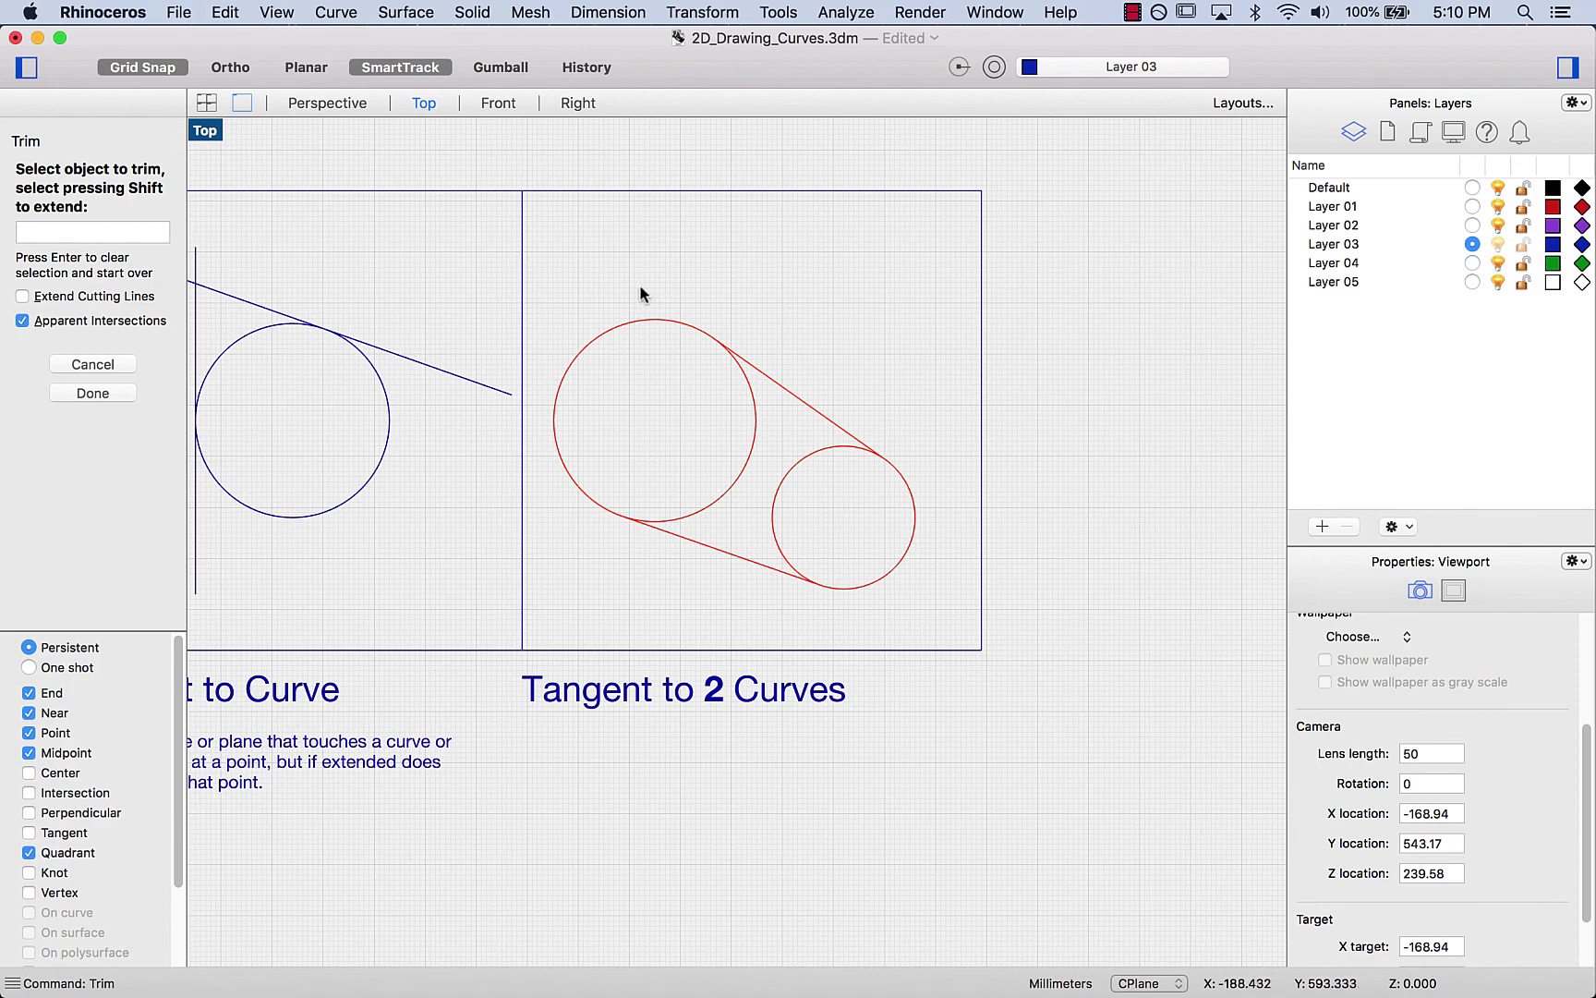
pyautogui.click(722, 498)
pyautogui.click(776, 504)
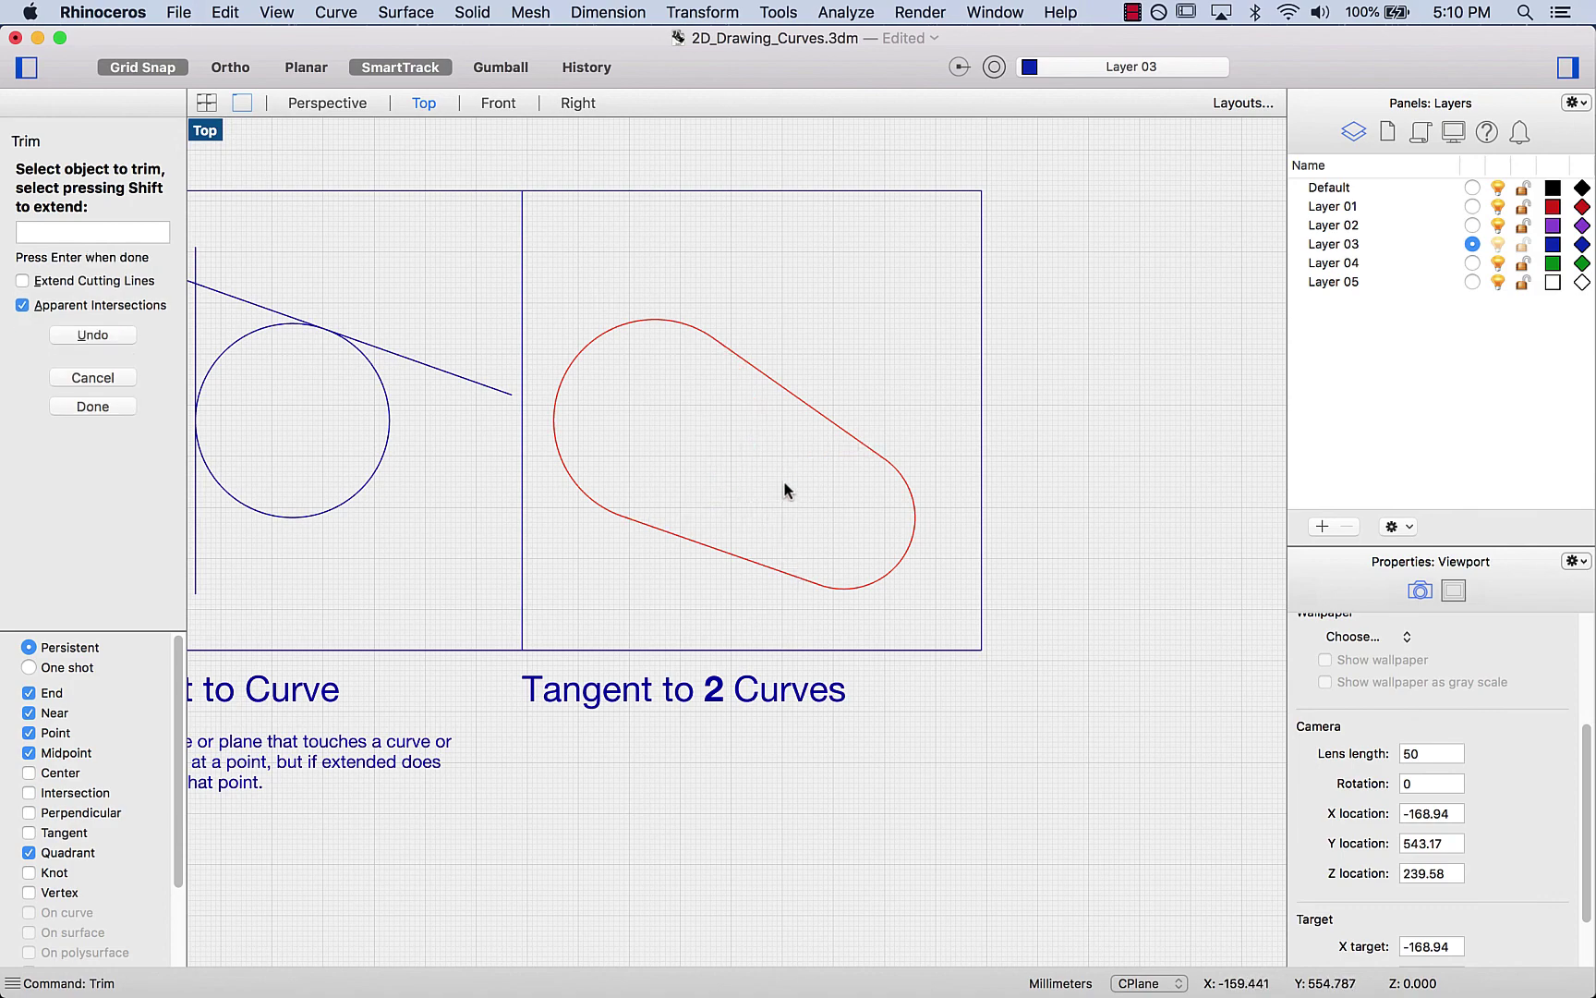
pyautogui.click(99, 414)
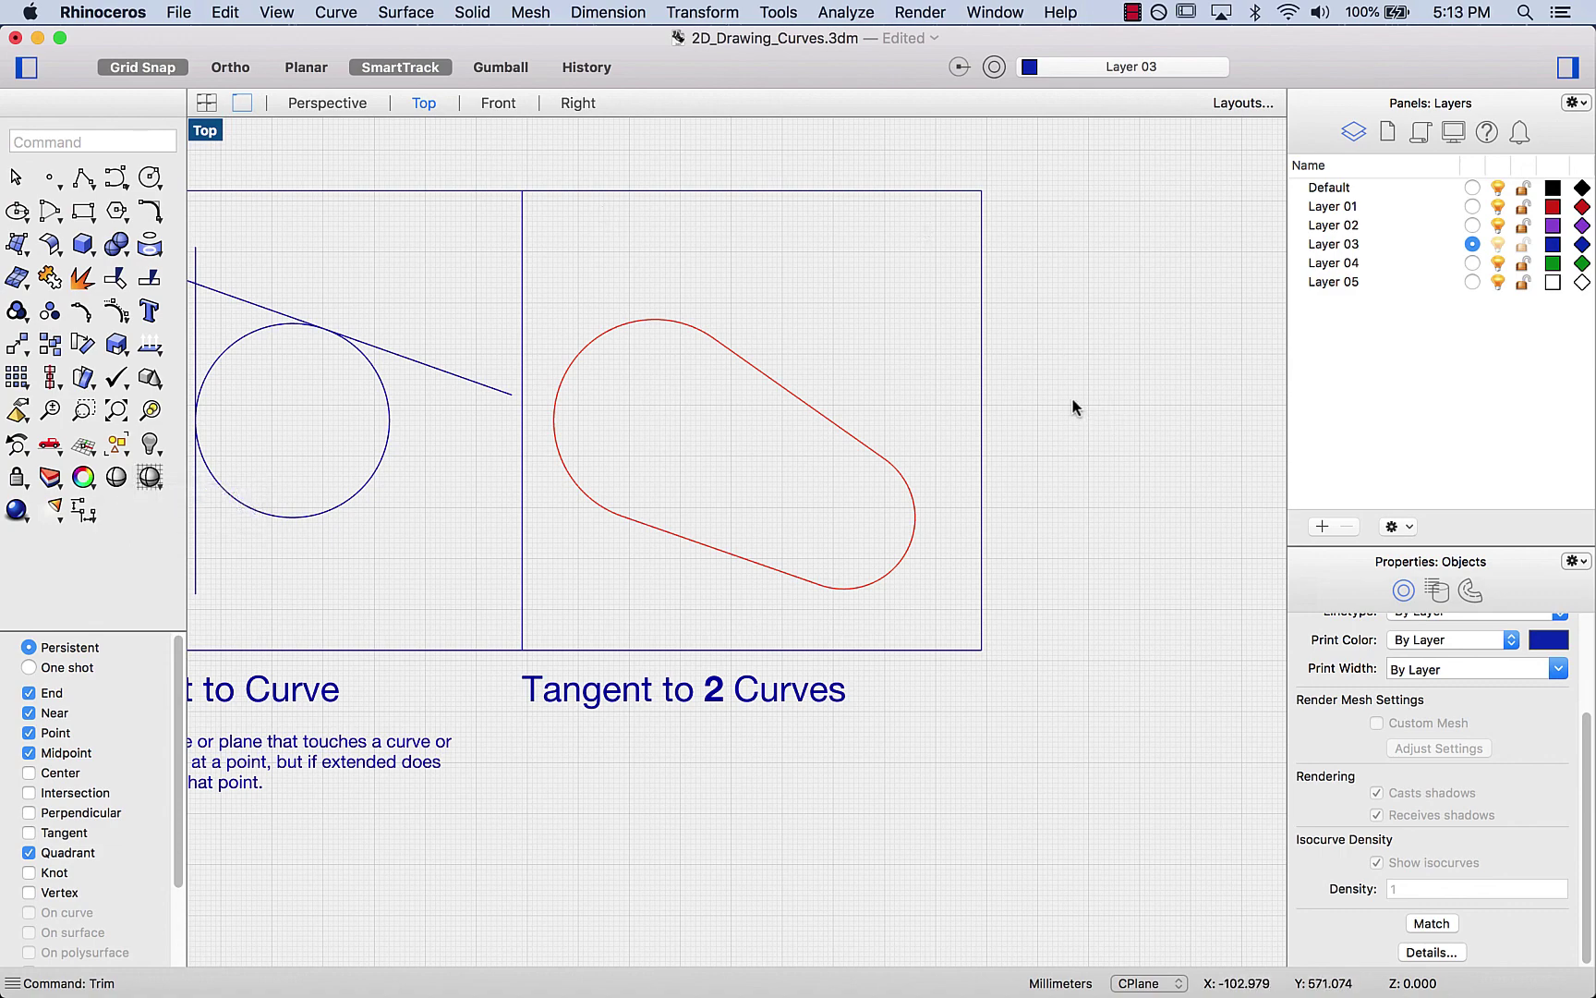
# Step: Look over the whole 2D drawing sheet, from the finished Line row to the Curve, Rectangle, Circle and Arc exercises
pyautogui.scroll(-5, 1072, 404)
pyautogui.hscroll(-5, 917, 404)
pyautogui.scroll(-5, 887, 393)
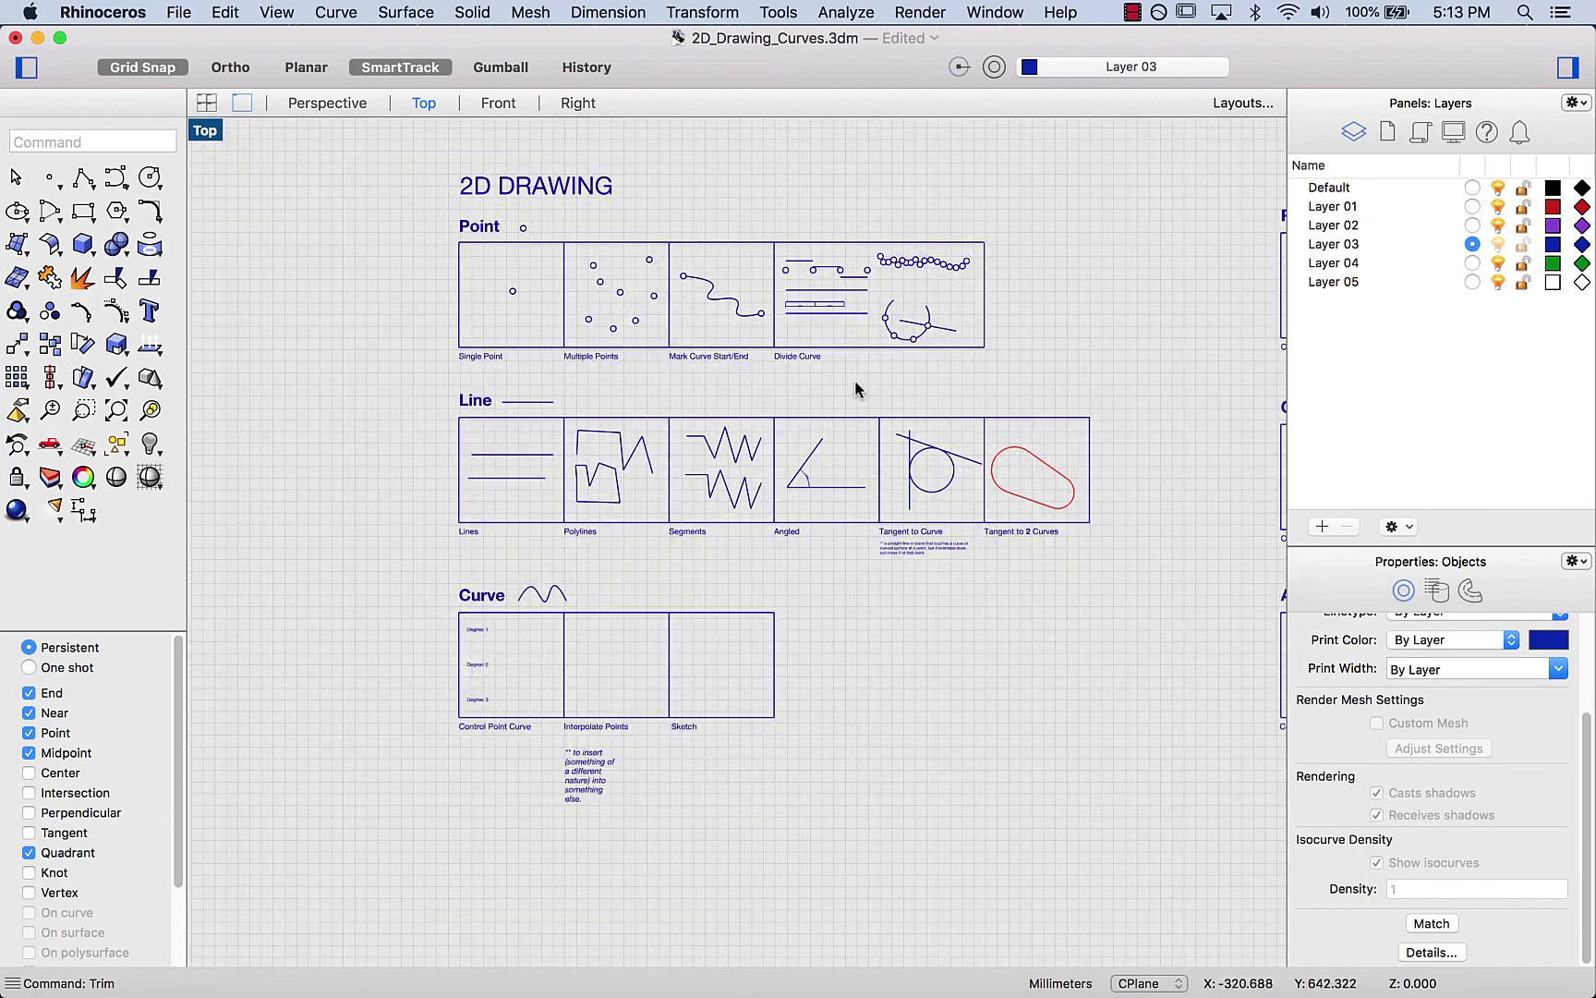
pyautogui.scroll(5, 832, 434)
pyautogui.scroll(3, 585, 506)
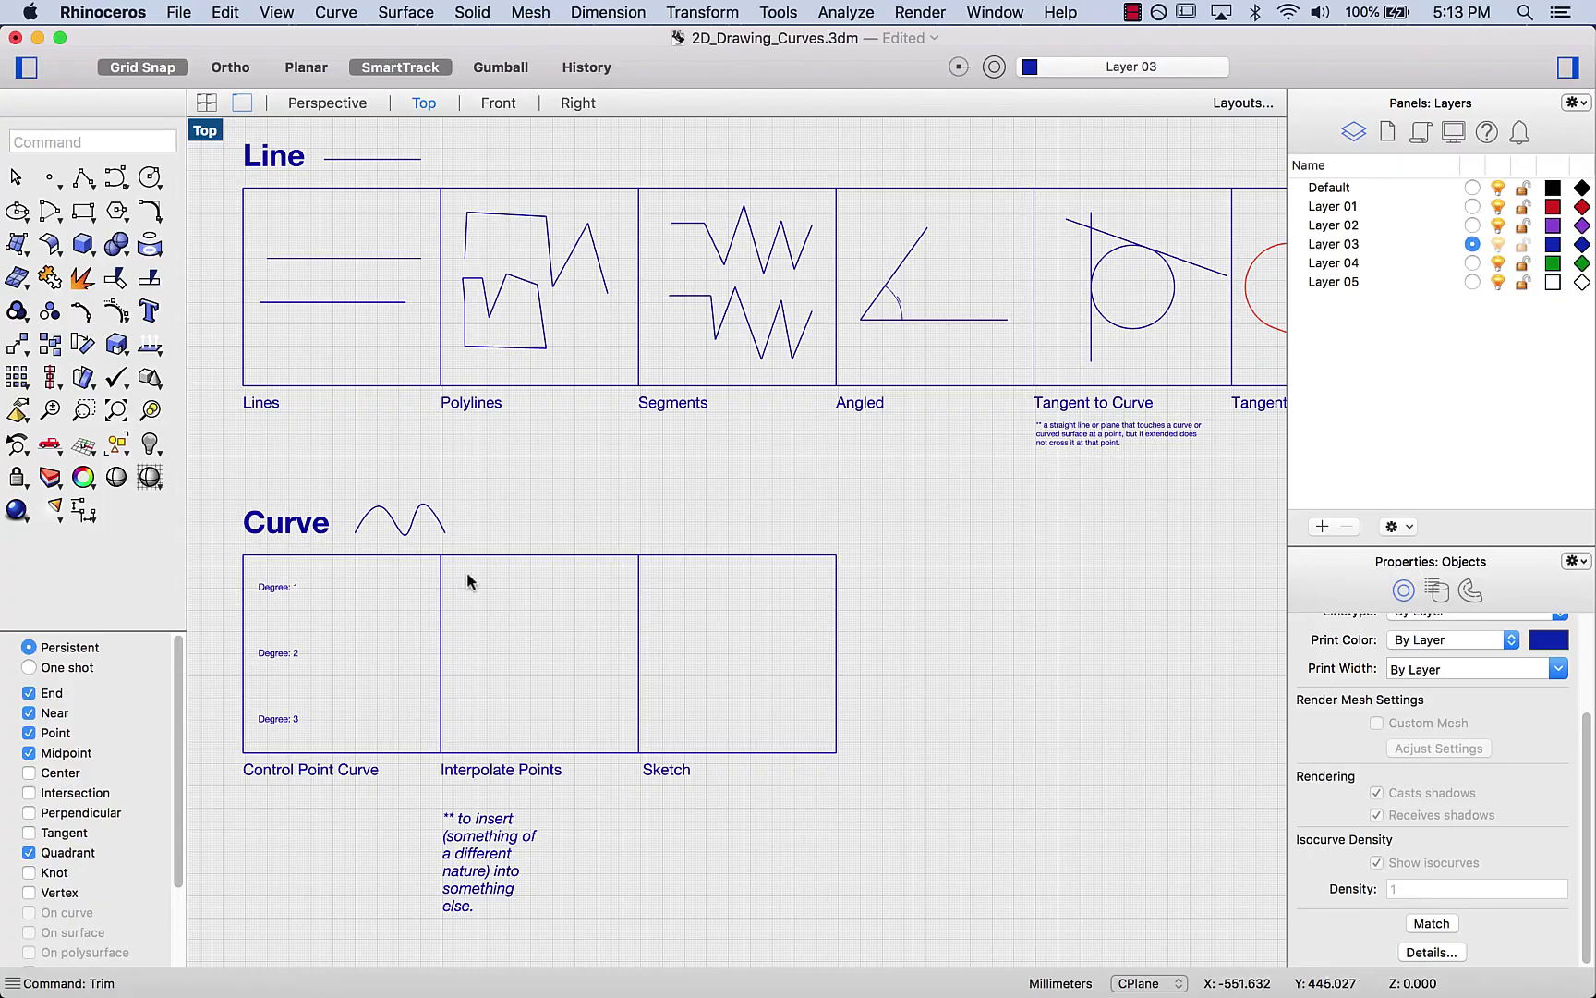
pyautogui.hscroll(10, 1022, 317)
pyautogui.scroll(5, 1022, 317)
pyautogui.hscroll(10, 896, 328)
pyautogui.scroll(-3, 896, 328)
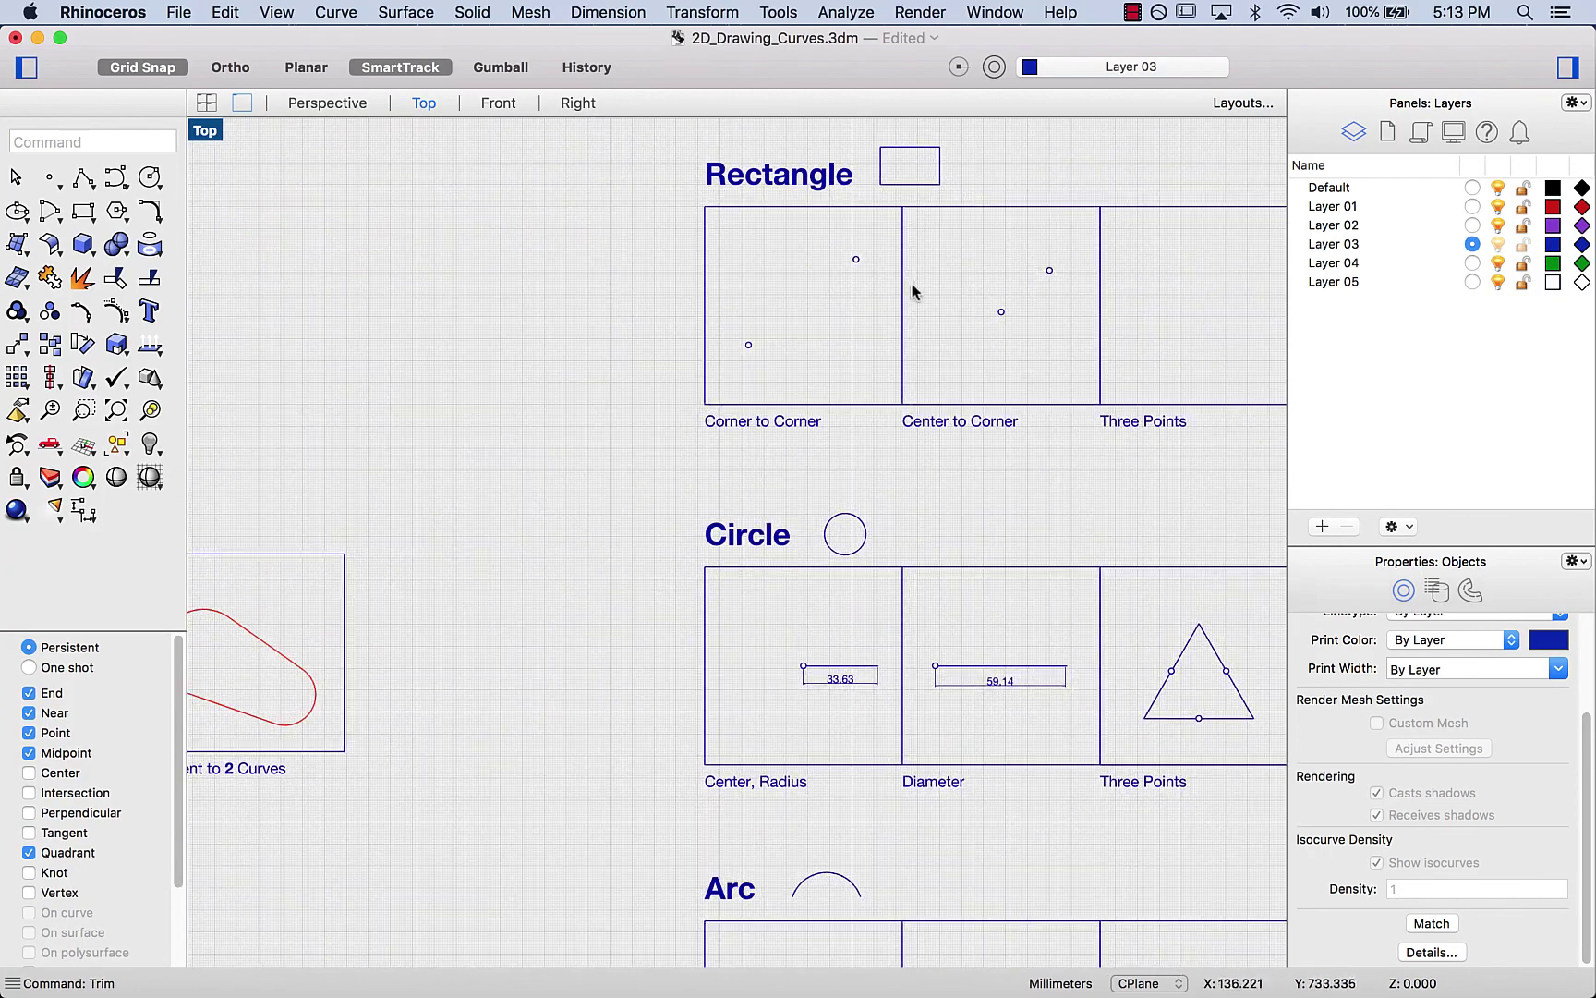
pyautogui.scroll(-10, 956, 456)
pyautogui.hscroll(10, 955, 456)
pyautogui.hscroll(10, 1067, 518)
pyautogui.scroll(3, 1067, 517)
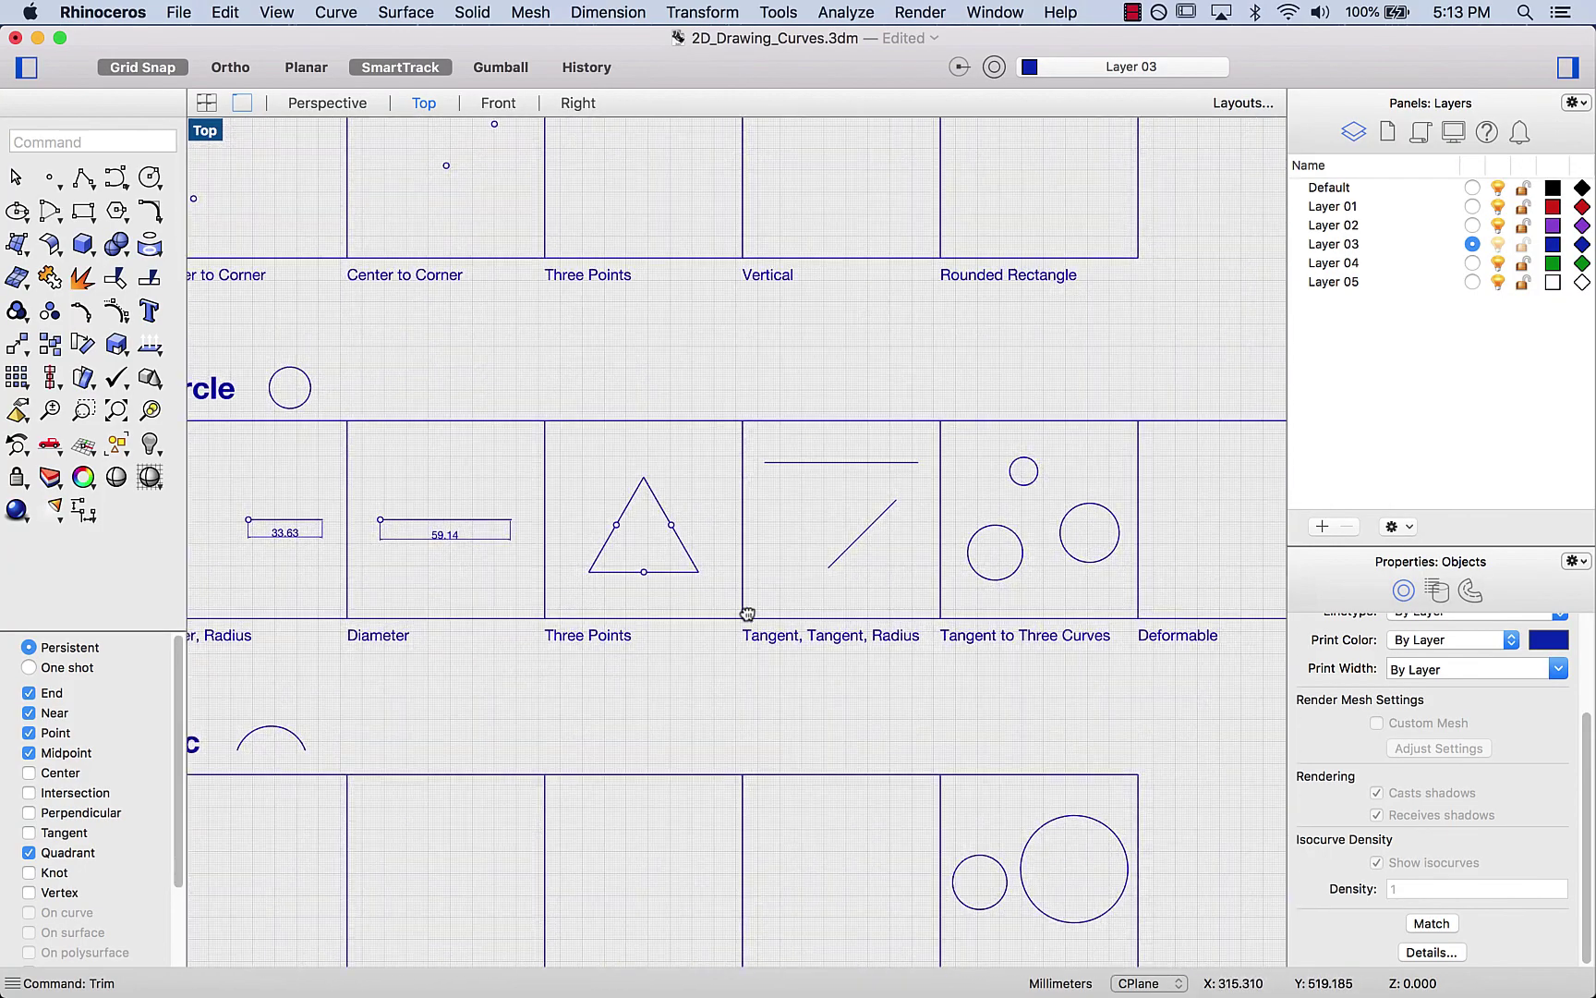